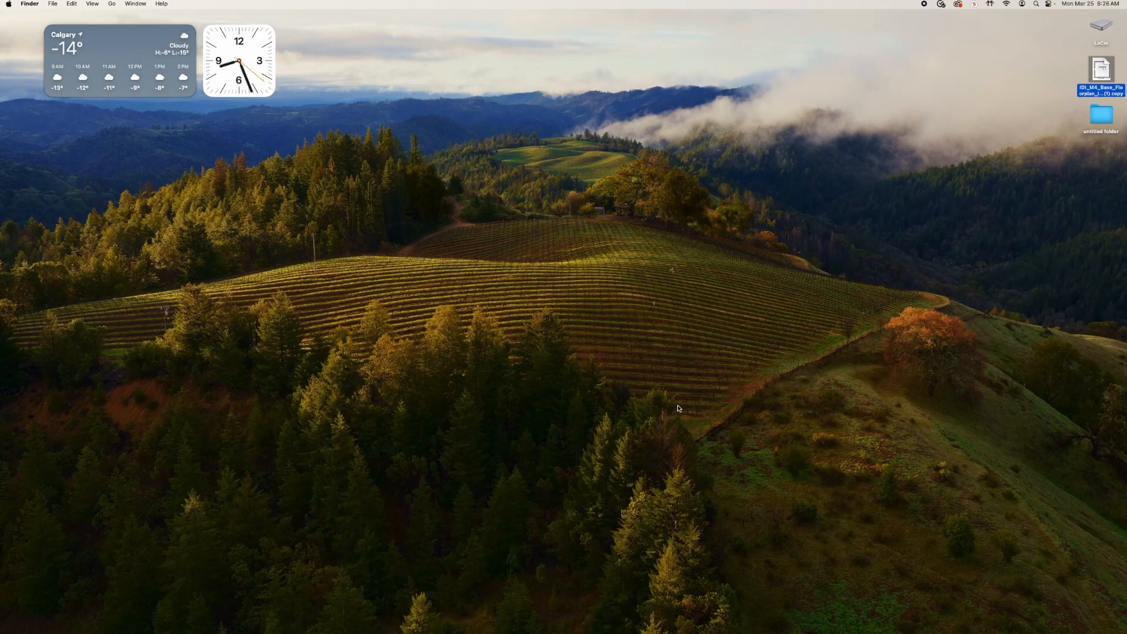
Switch to SketchUp, create a new blank model and enlarge its window to fill the display
mouse_move(626, 633)
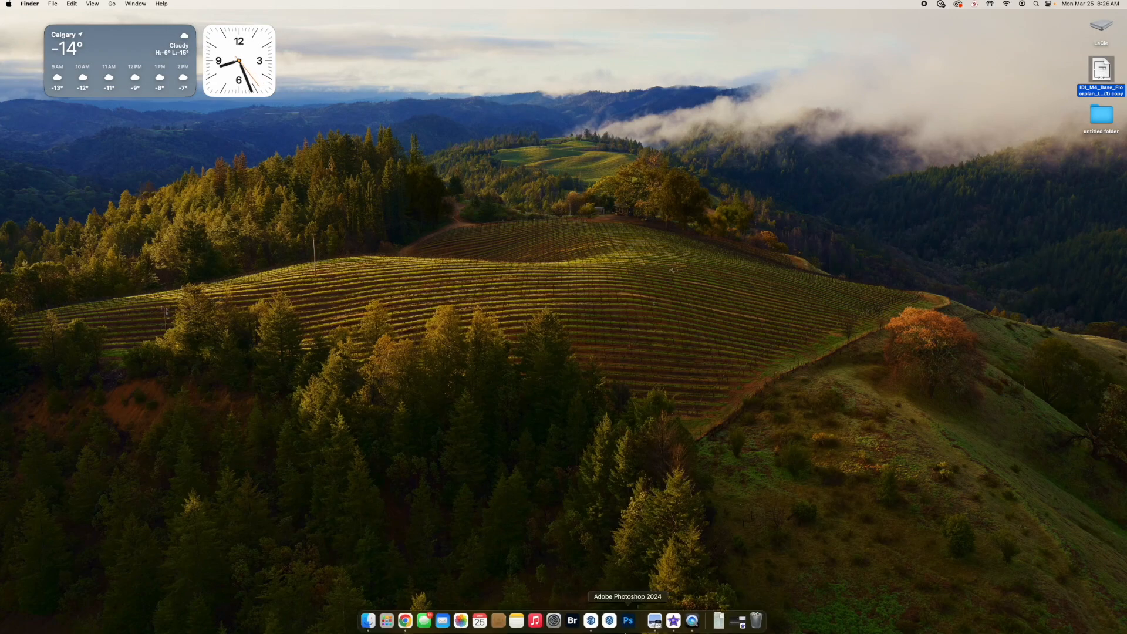
left_click(591, 621)
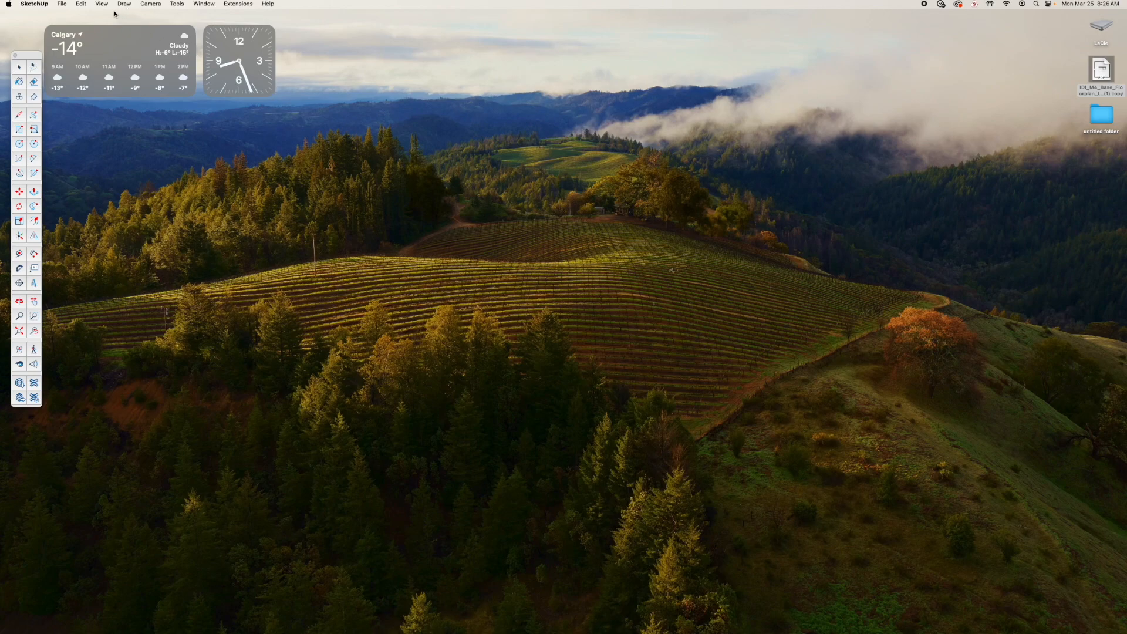
left_click(63, 4)
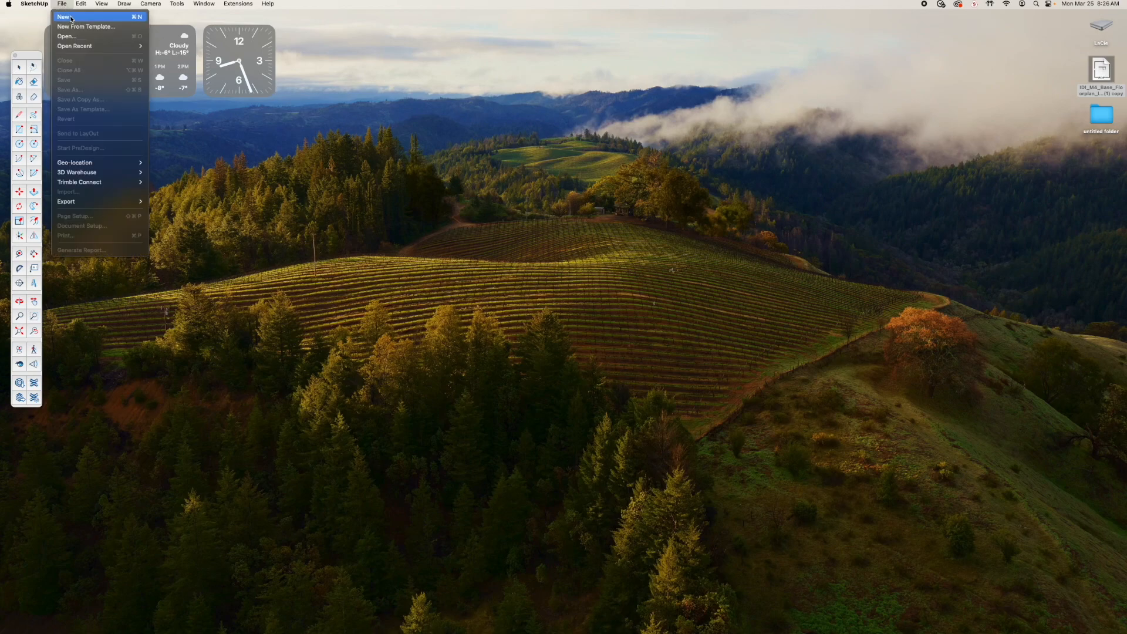
left_click(60, 17)
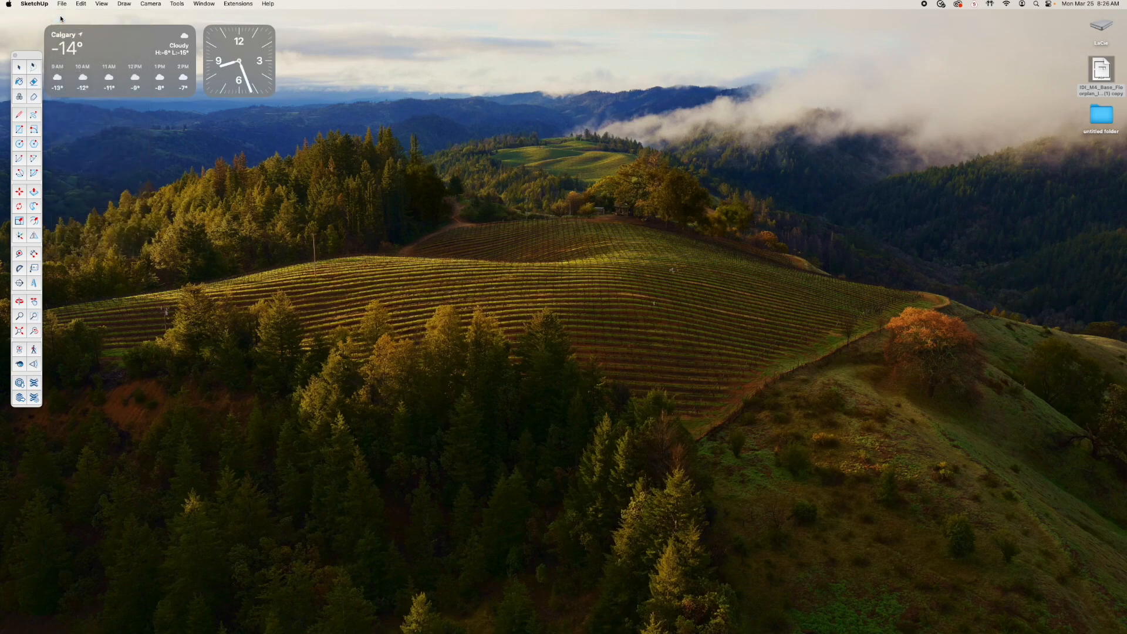
mouse_move(0, 13)
left_mouse_down()
mouse_move(659, 2)
mouse_move(599, 2)
mouse_move(609, 2)
left_mouse_up()
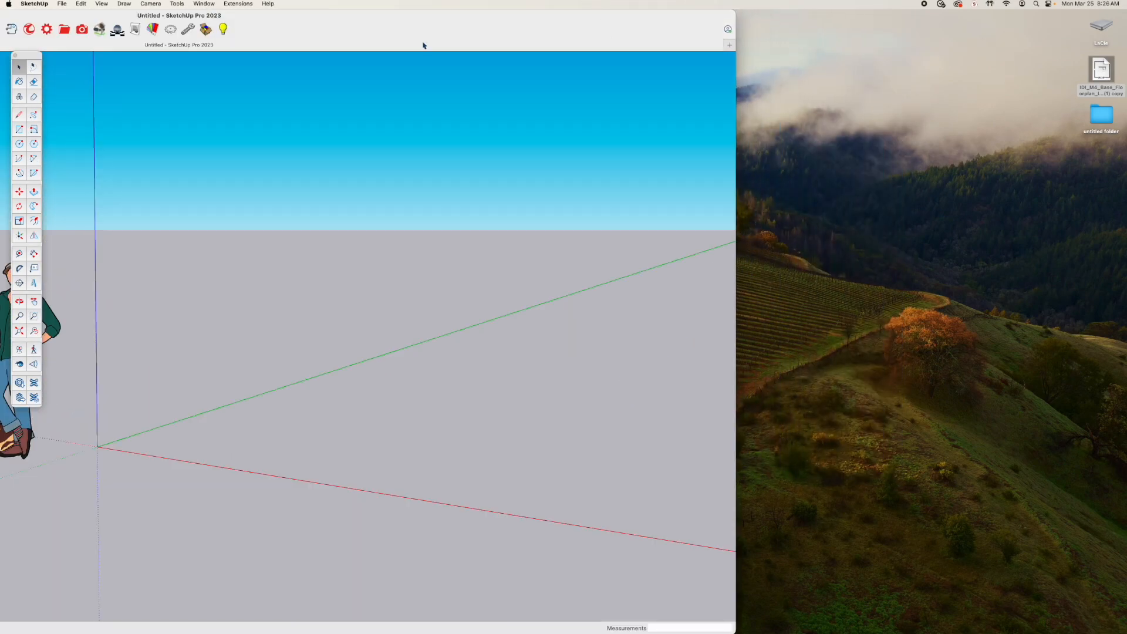
double_click(436, 24)
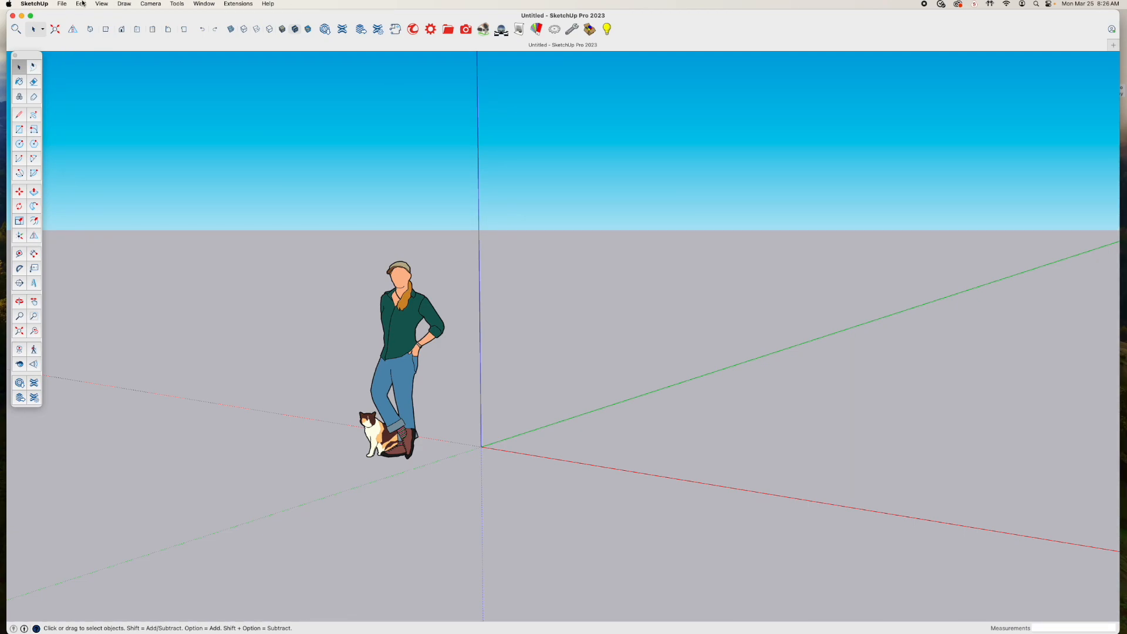
Import the base floor plan file from the Desktop as an image, placing its first corner at the origin and sizing it on the ground plane
left_click(62, 4)
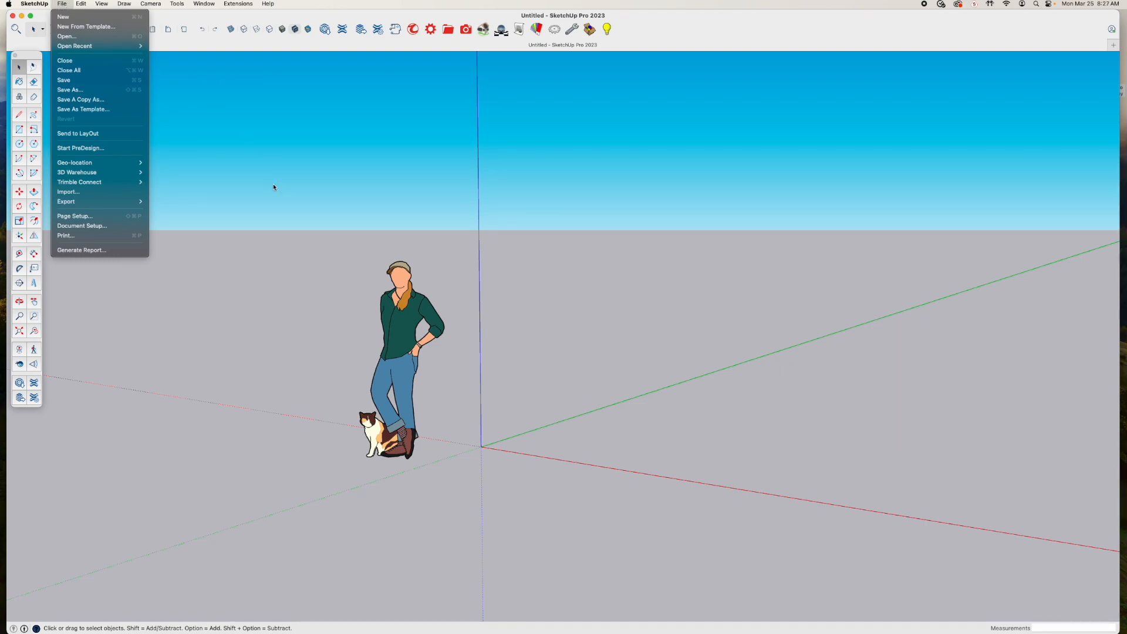
left_click(297, 208)
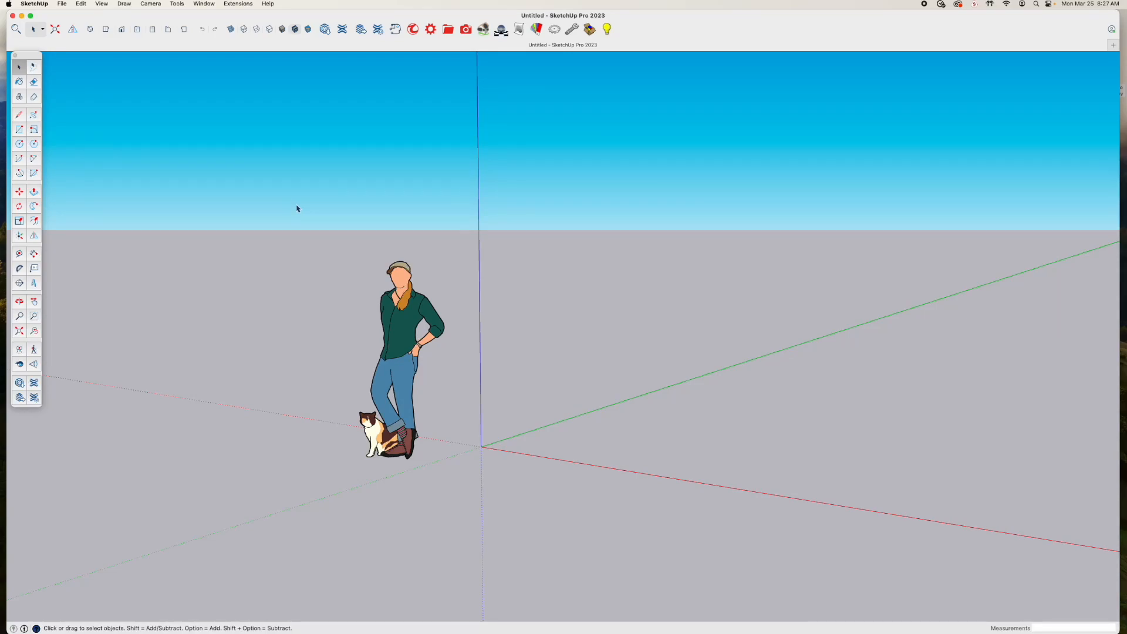
left_click(61, 4)
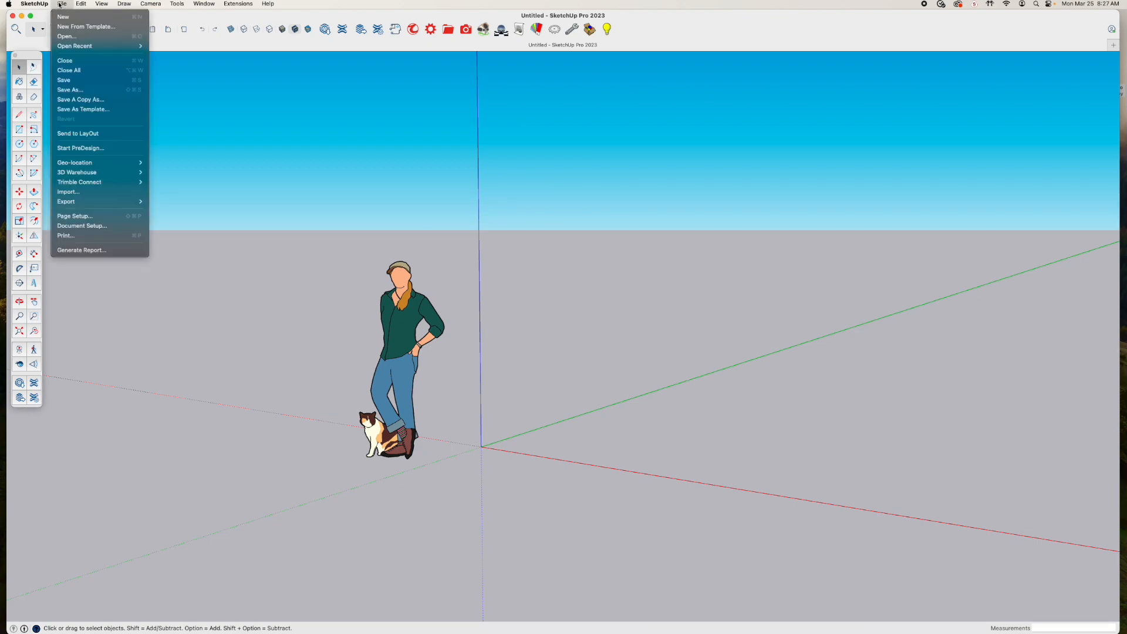
left_click(78, 192)
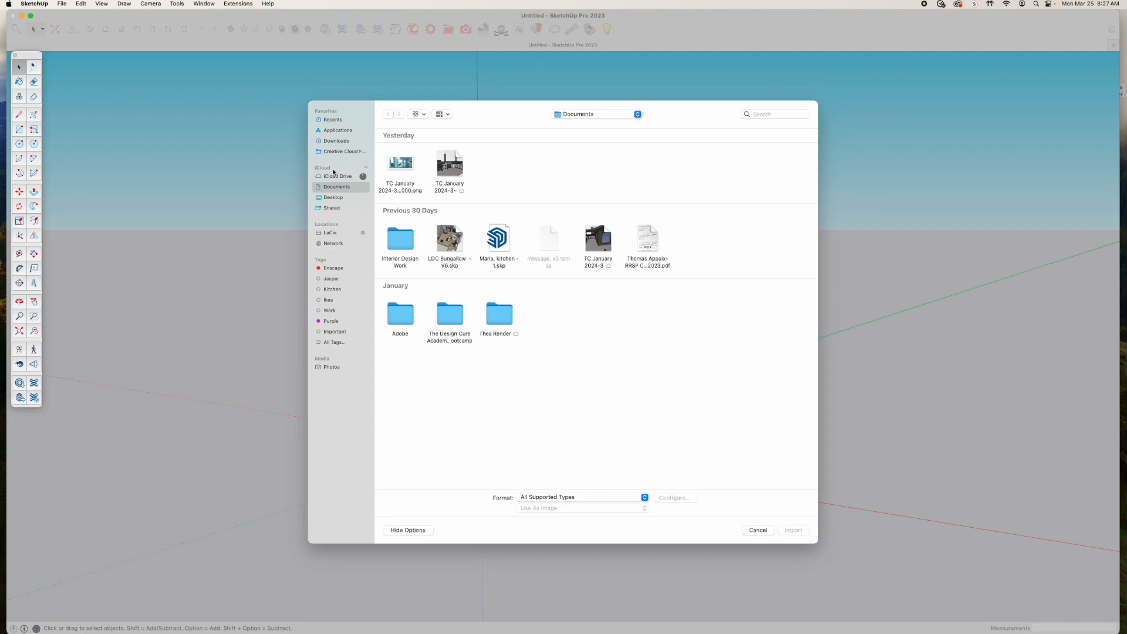
left_click(333, 197)
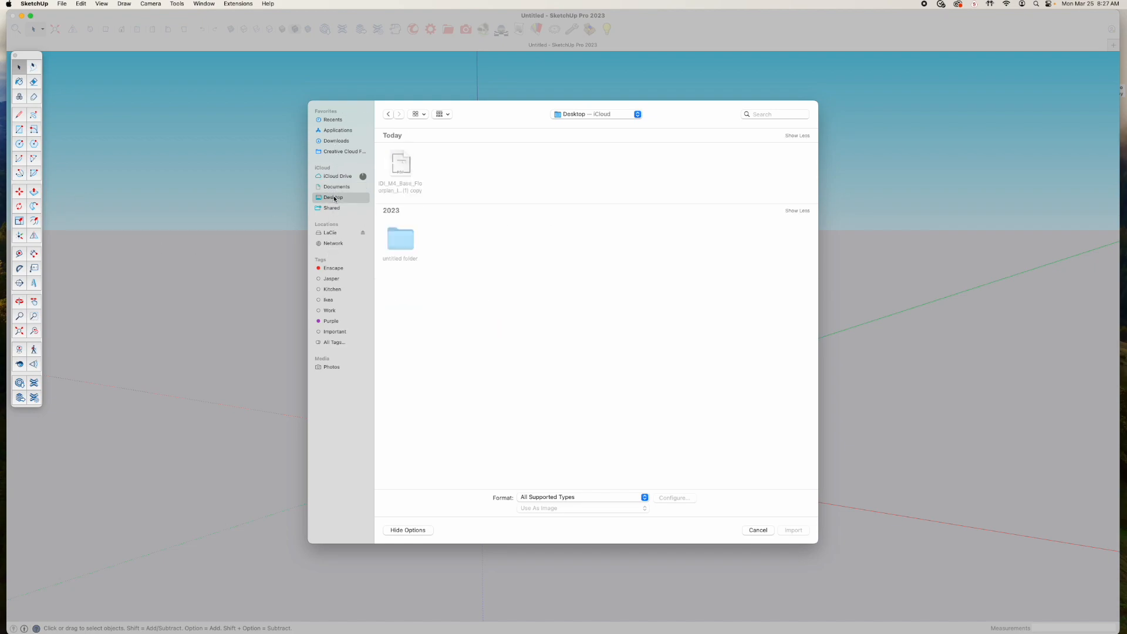
left_click(407, 184)
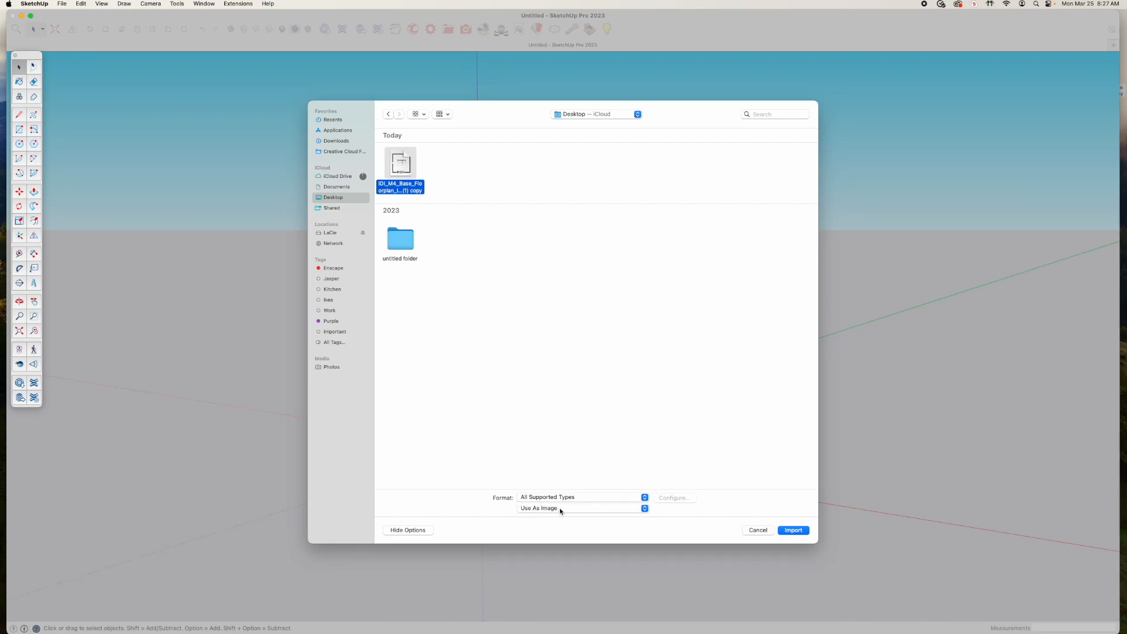
left_click(793, 530)
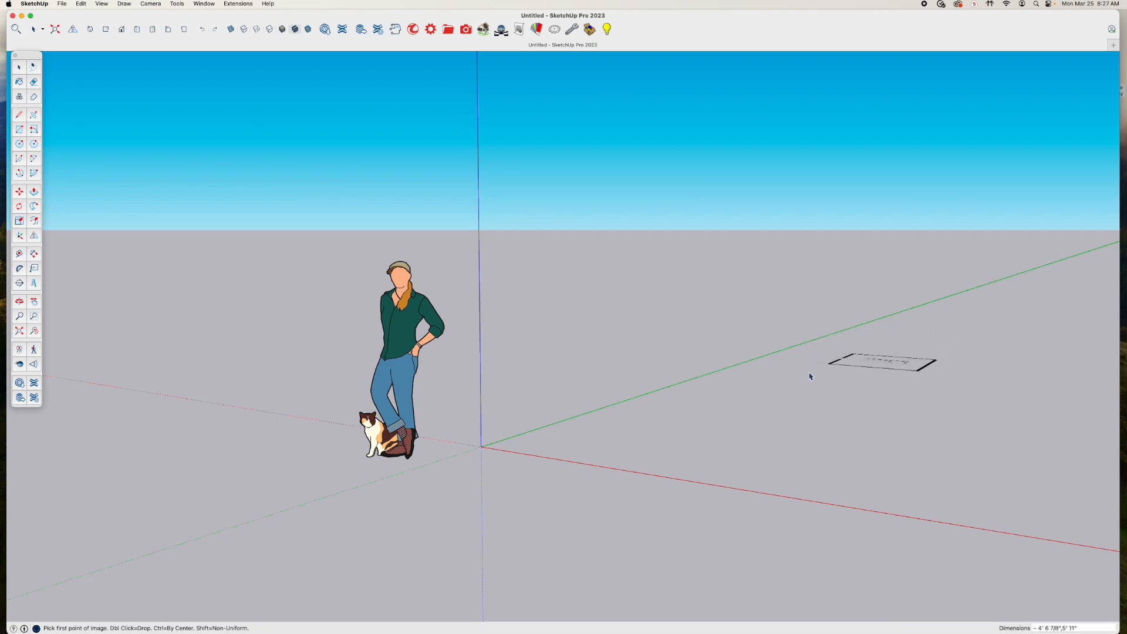
left_click(480, 448)
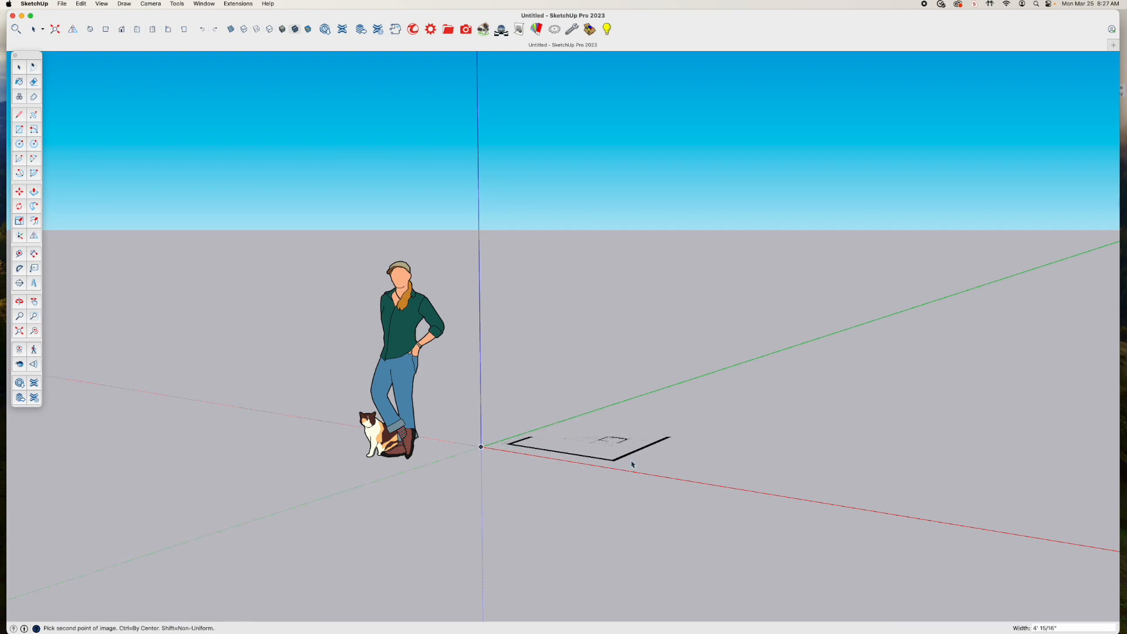
left_click(1048, 456)
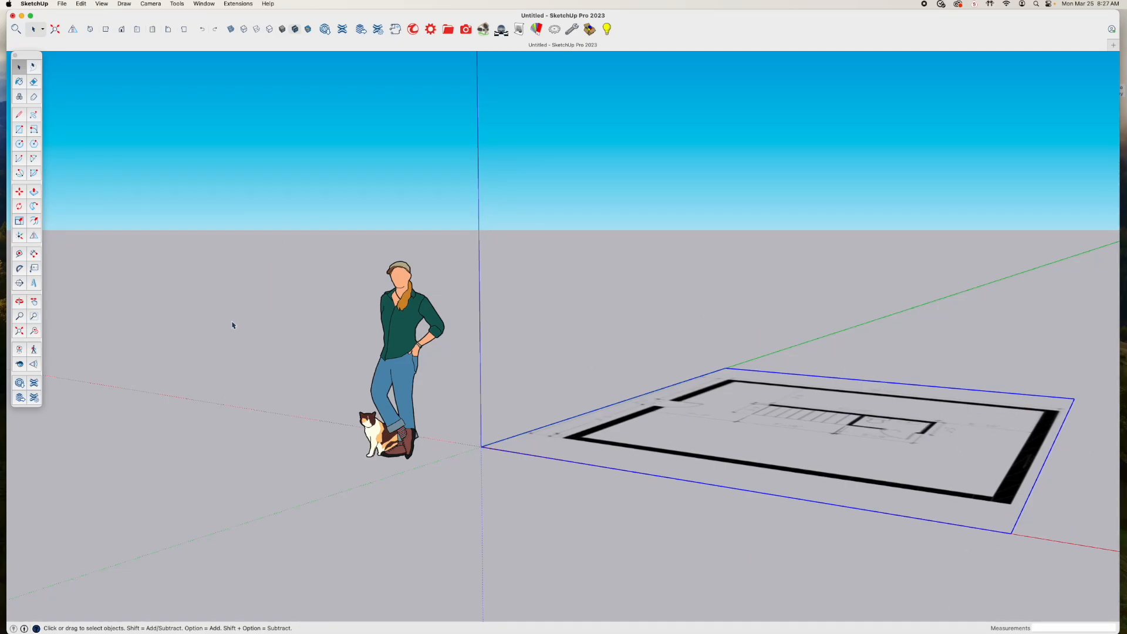
Set the camera to Parallel Projection and view the floor plan from the top
left_click(150, 4)
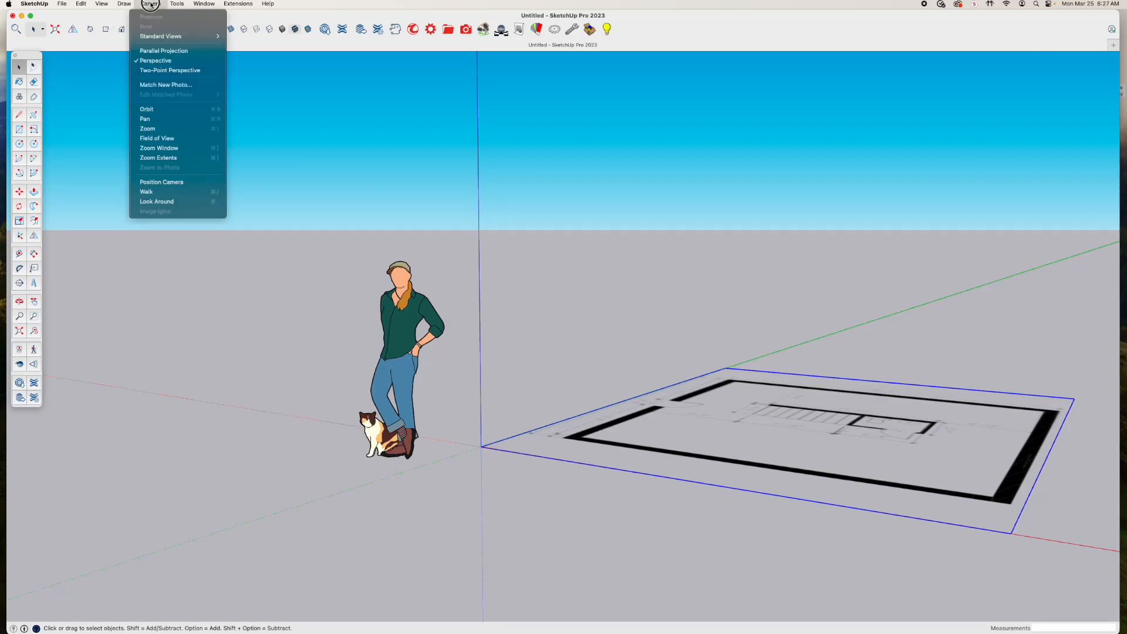
left_click(156, 51)
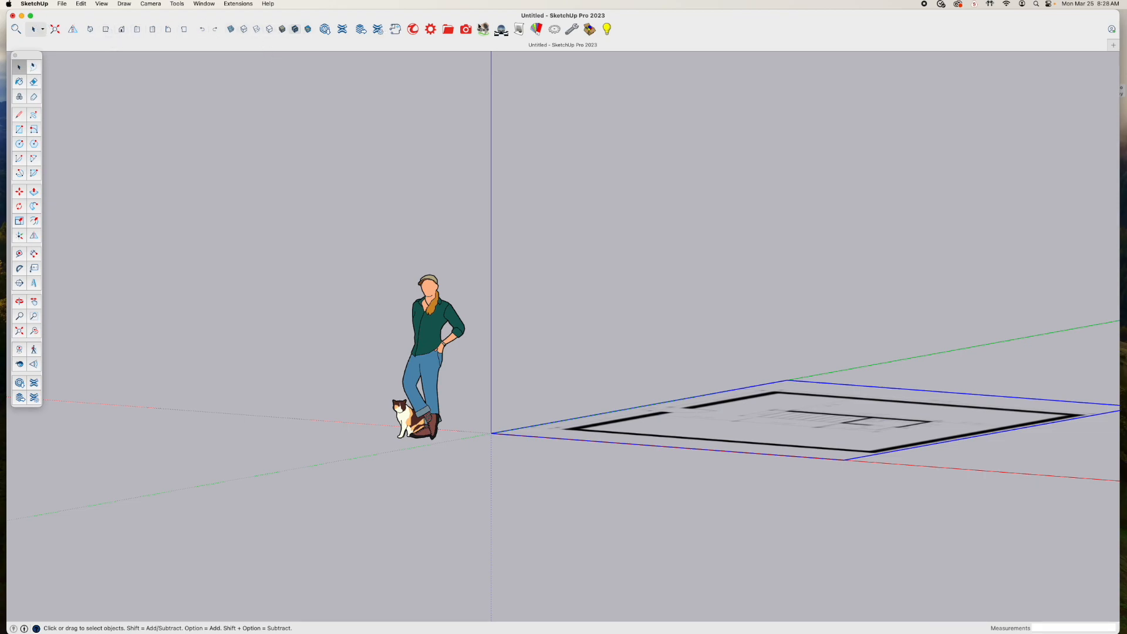
left_click(106, 31)
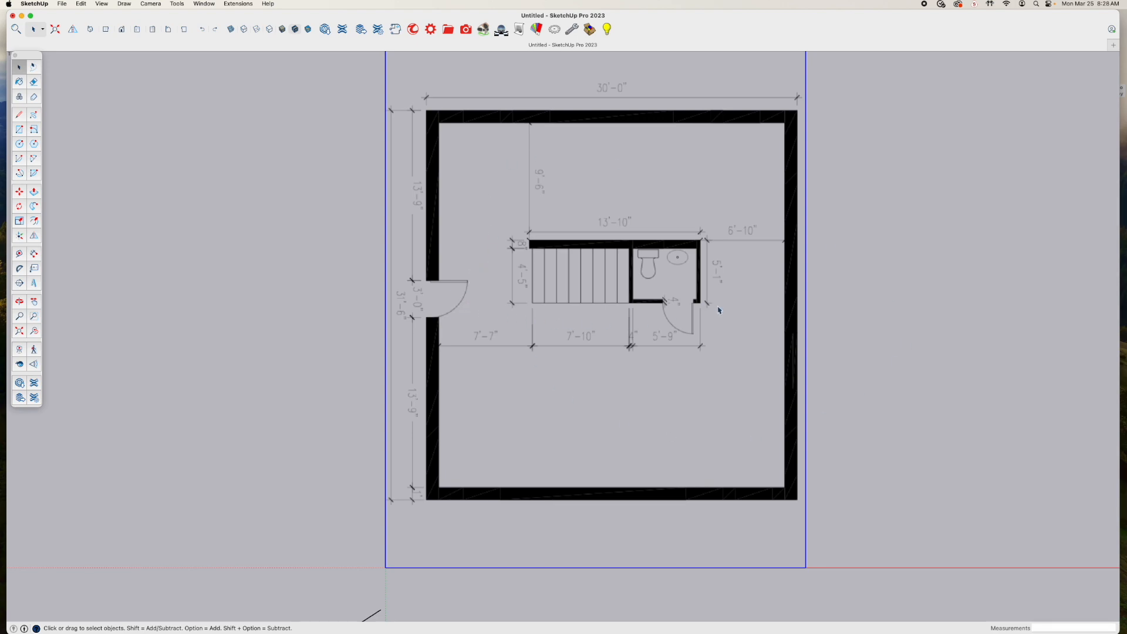
Zoom and pan across the imported floor plan in top view to examine its walls, staircase, bathroom and written dimensions
scroll(690, 233, "down", 2)
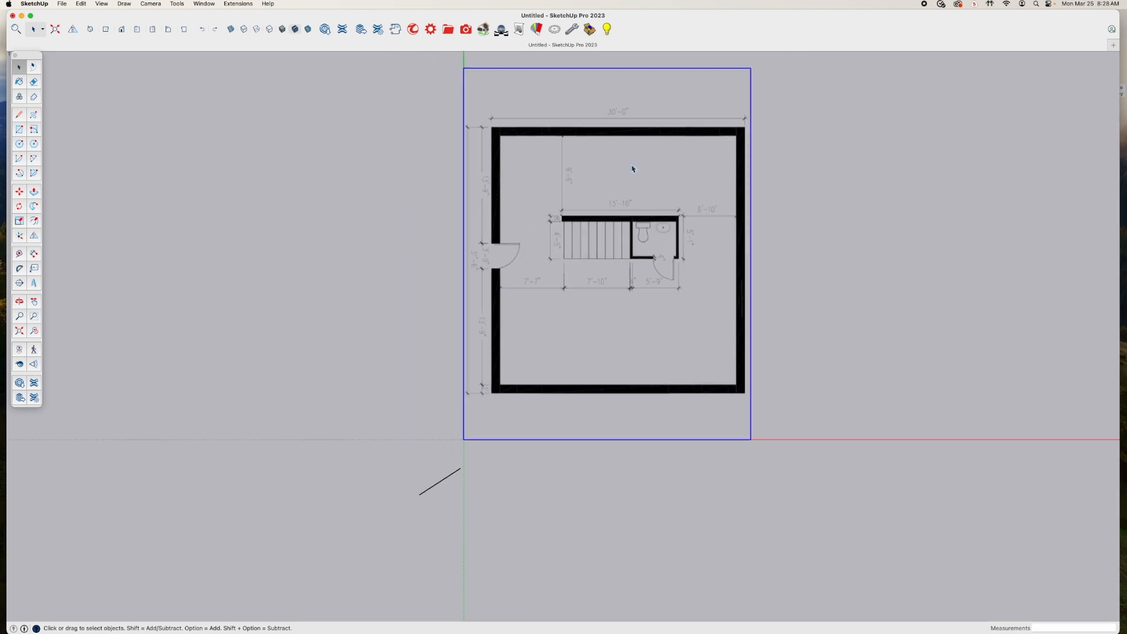
mouse_move(634, 163)
middle_mouse_down("shift")
mouse_move(448, 299)
mouse_move(398, 267)
middle_mouse_up("shift")
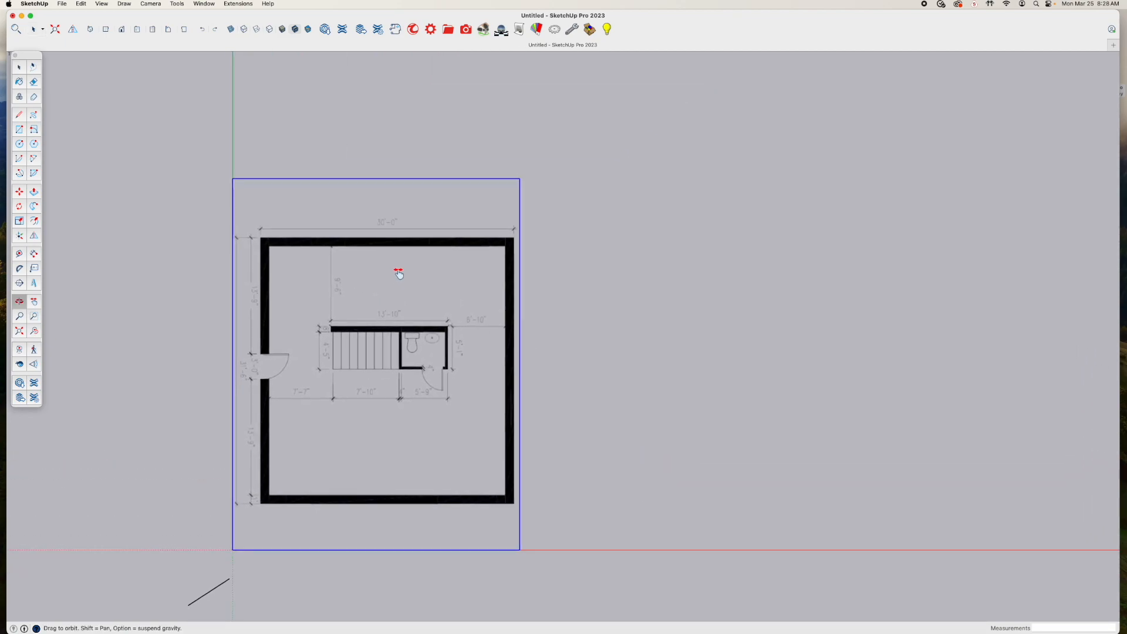
scroll(401, 364, "up", 3)
scroll(393, 360, "down", 3)
mouse_move(388, 363)
middle_mouse_down("shift")
mouse_move(465, 333)
mouse_move(456, 362)
middle_mouse_up("shift")
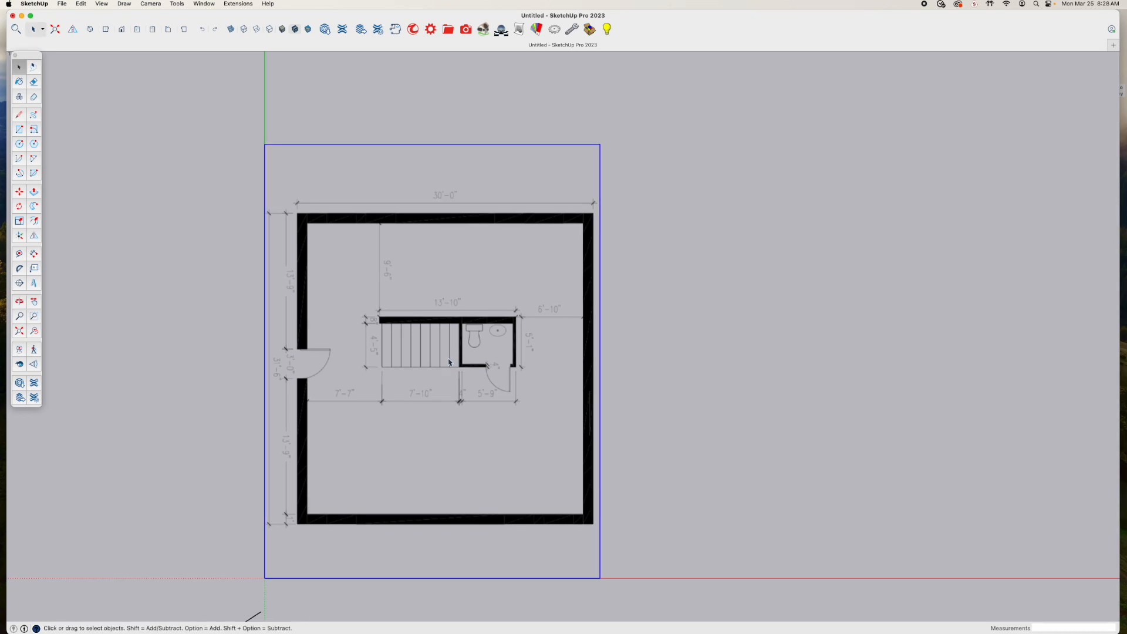
scroll(448, 362, "up", 2)
scroll(447, 360, "down", 2)
scroll(447, 360, "up", 4)
scroll(447, 361, "down", 1)
scroll(447, 360, "down", 1)
scroll(448, 360, "up", 1)
scroll(447, 360, "down", 2)
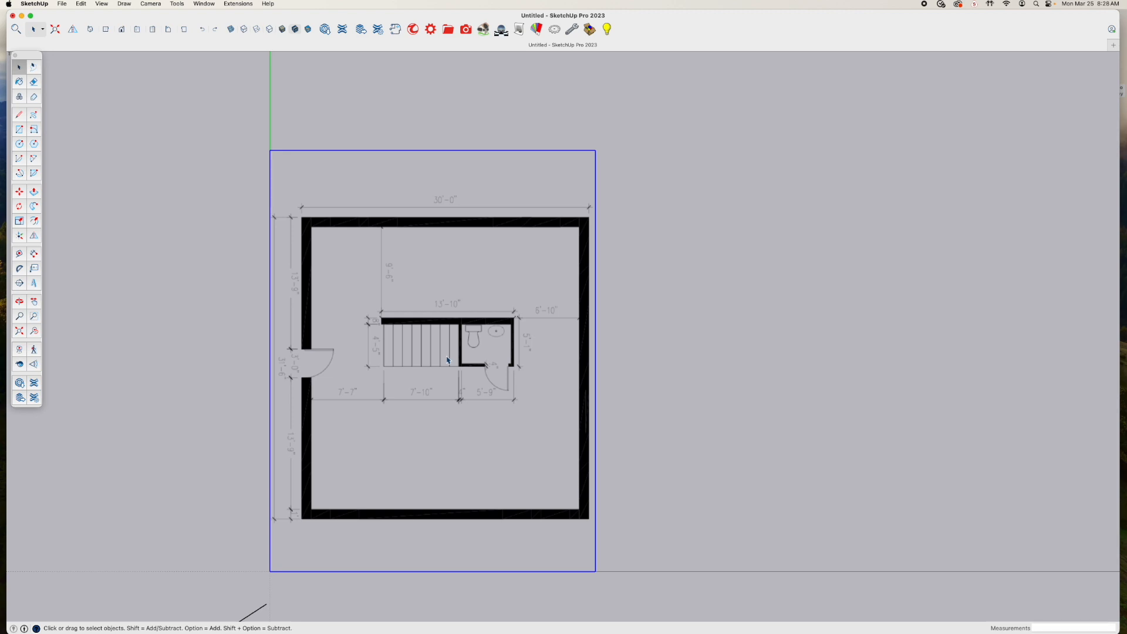
mouse_move(437, 340)
middle_mouse_down("shift")
mouse_move(450, 296)
mouse_move(453, 325)
mouse_move(521, 369)
mouse_move(784, 184)
mouse_move(201, 294)
mouse_move(553, 433)
mouse_move(885, 224)
mouse_move(443, 269)
mouse_move(356, 357)
middle_mouse_up("shift")
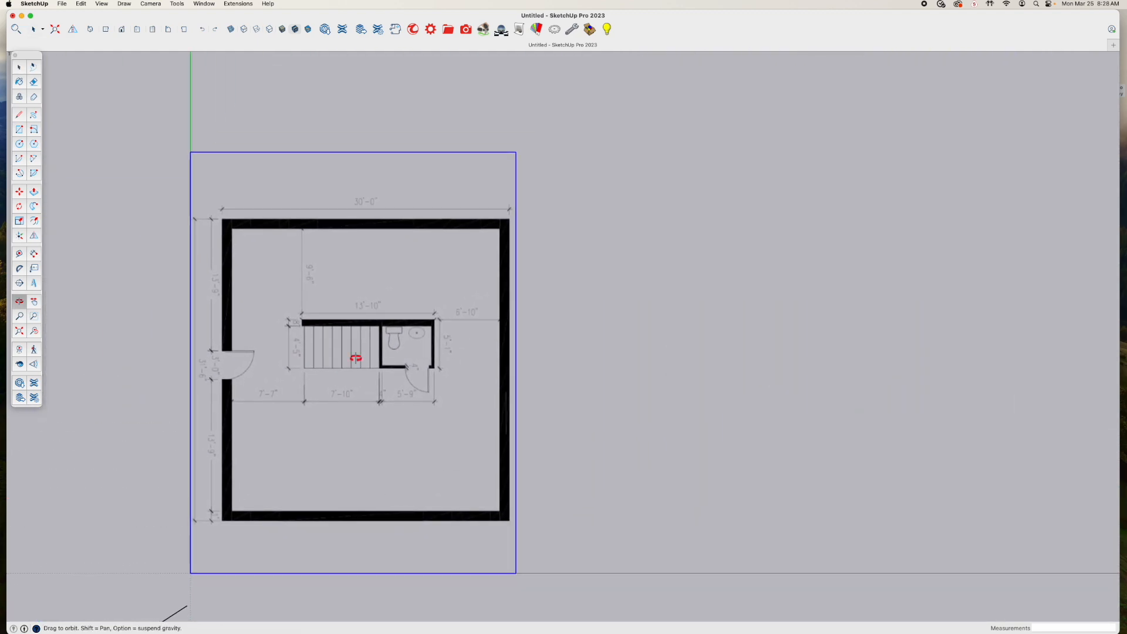
middle_click_drag(355, 358, 319, 317, "shift")
key("space")
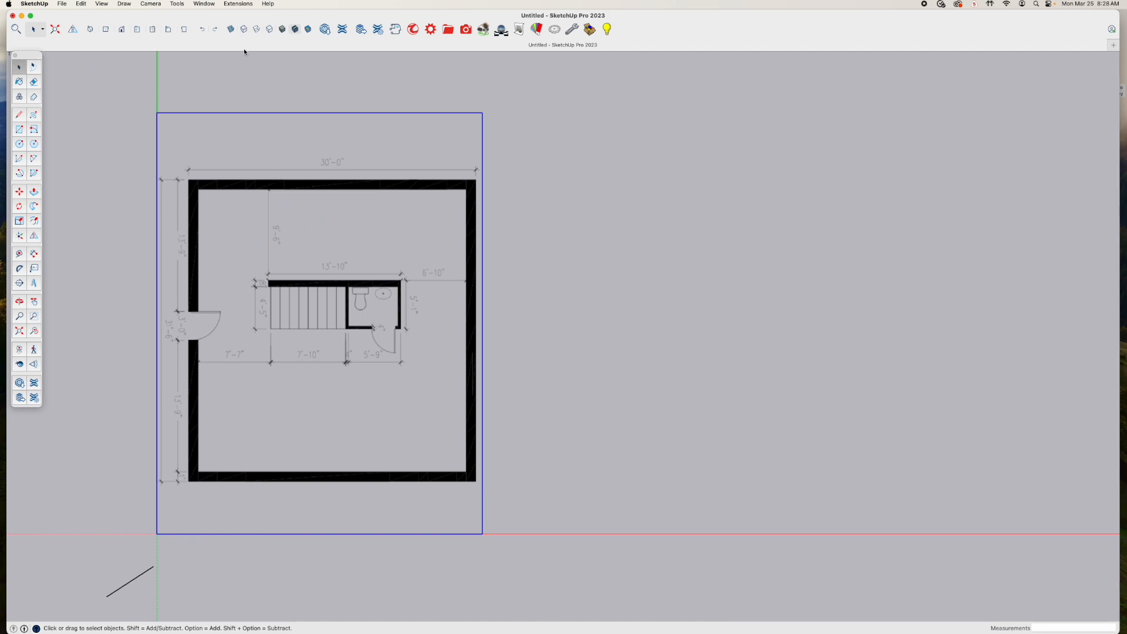
left_click(34, 303)
left_click_drag(330, 226, 354, 244)
key("space")
Select the floor plan image and add a new tag named Drawing
left_click(579, 240)
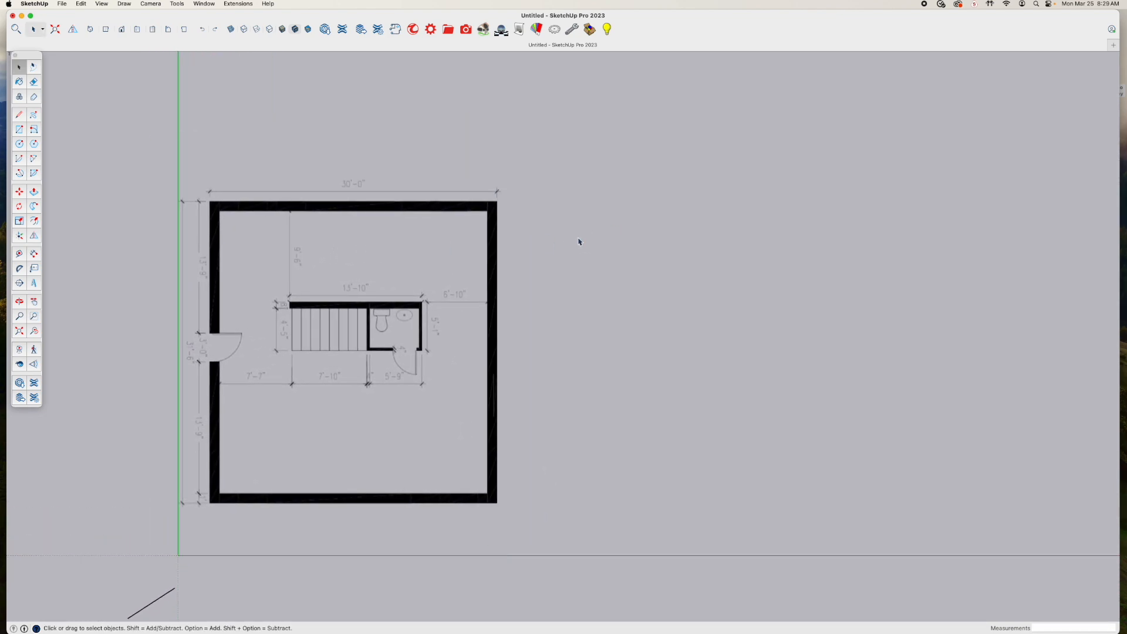
left_click(410, 321)
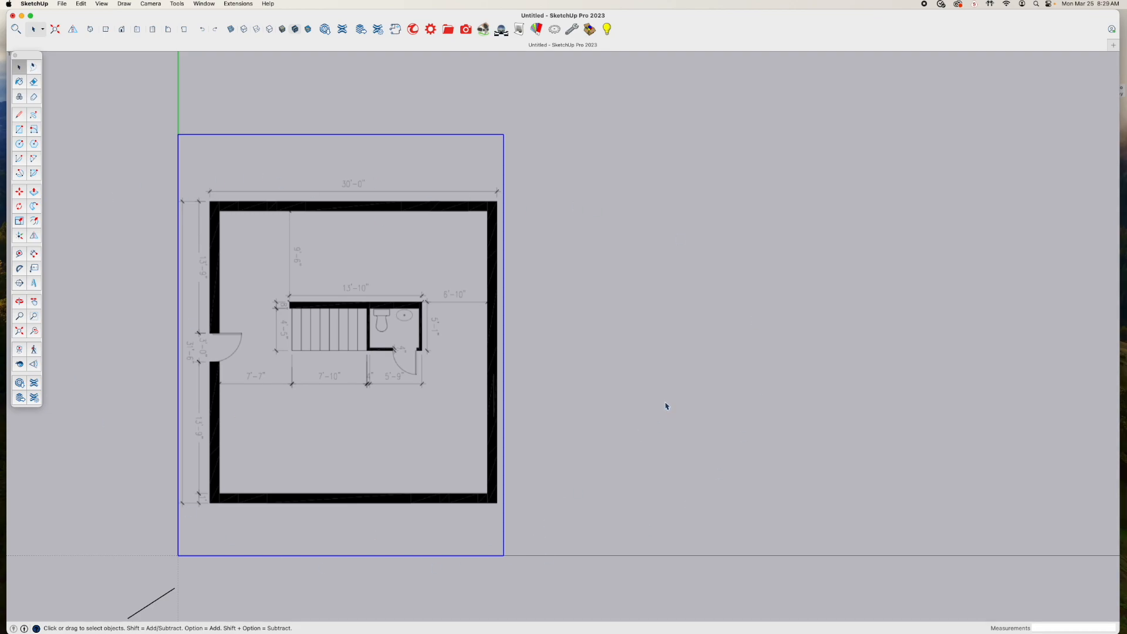
left_click(204, 4)
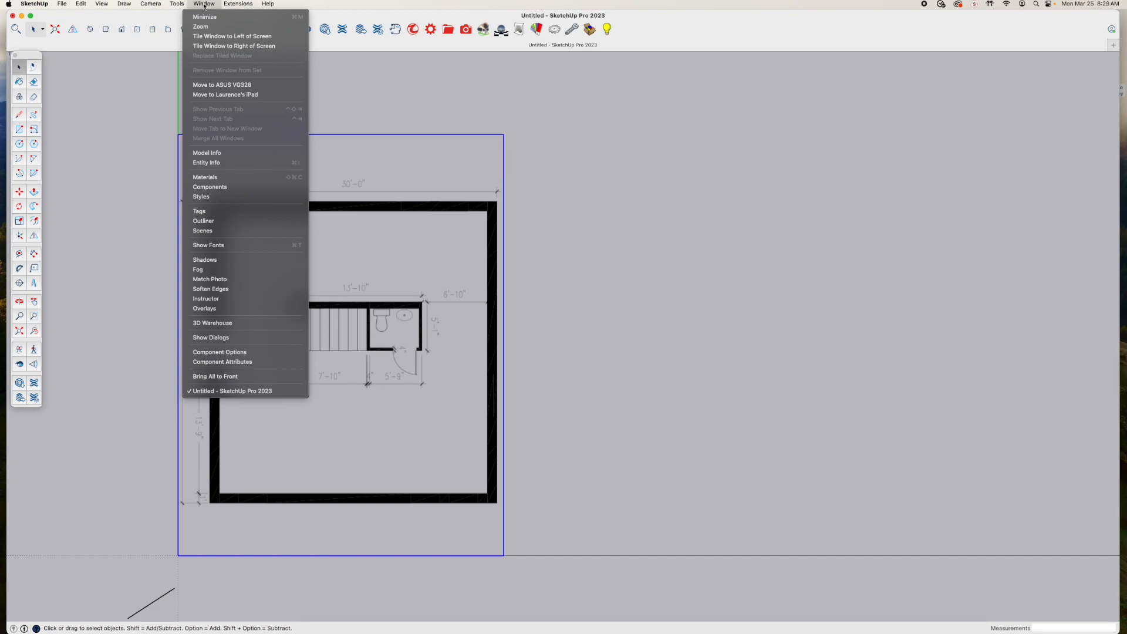
left_click(215, 212)
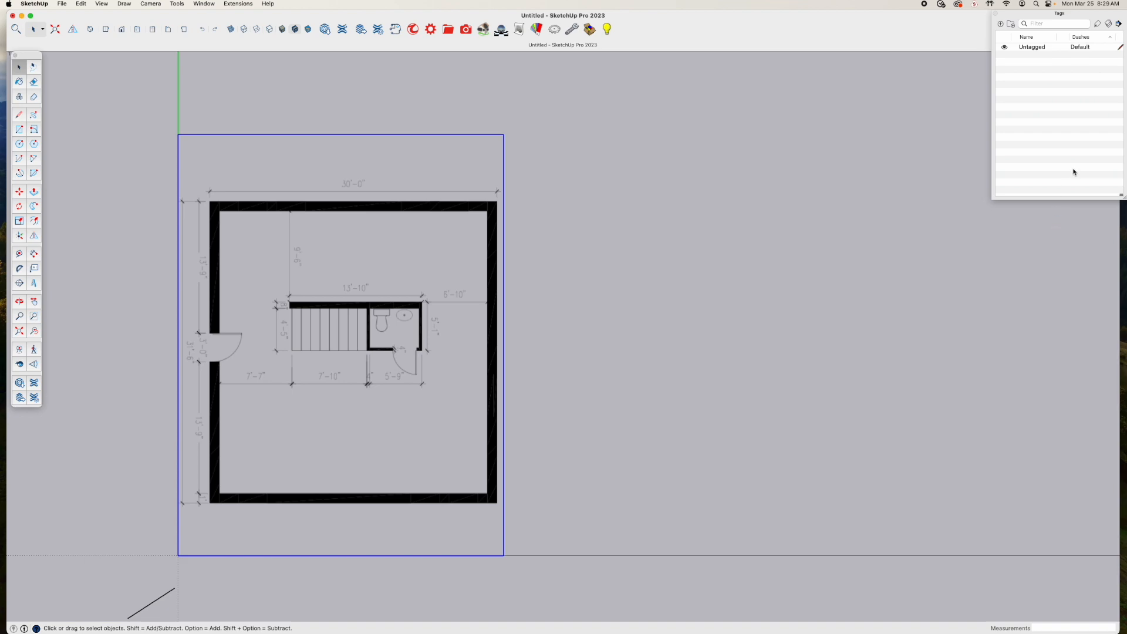
left_click(1002, 24)
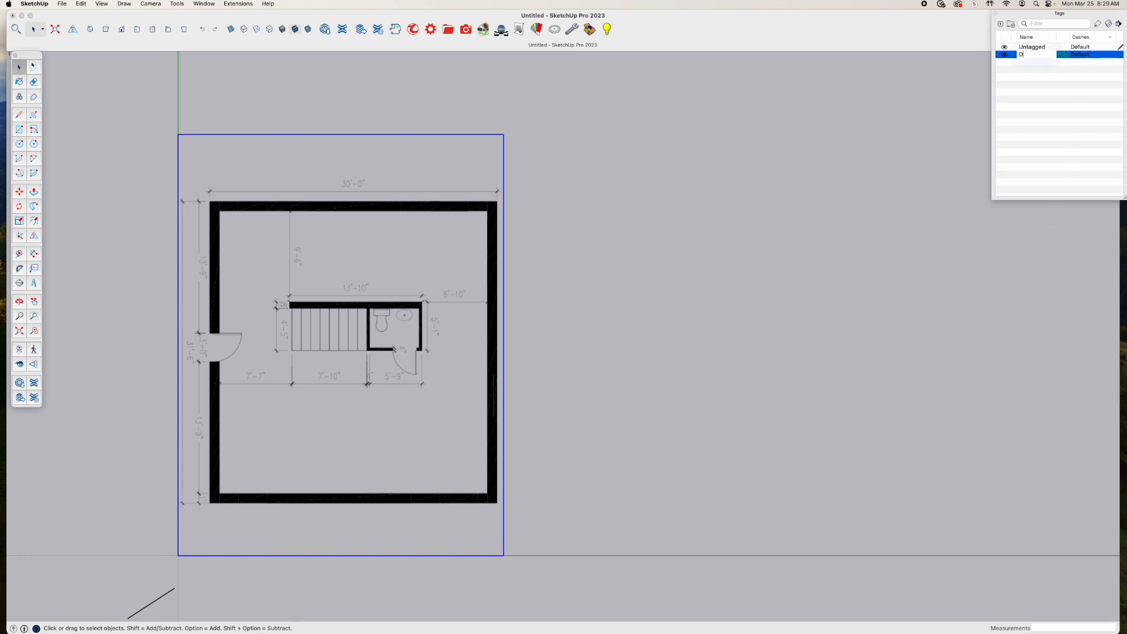
type("Drawing")
key("Return")
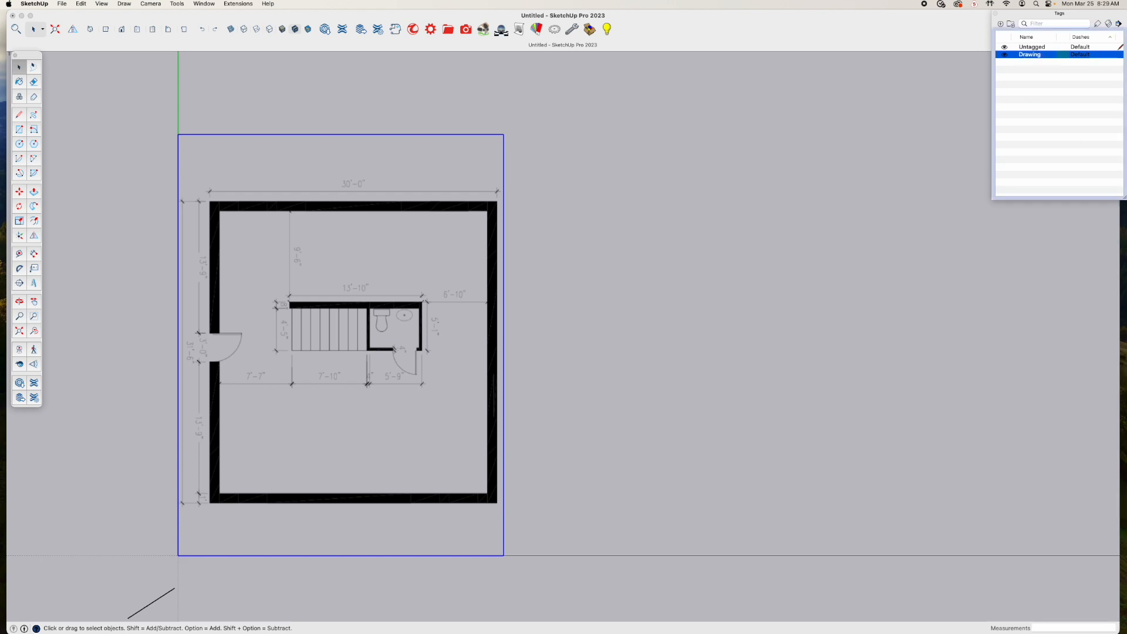
Assign the Drawing tag to the floor plan image with the Tag Tool, and test the tag's visibility by toggling it off and on
left_click(1097, 26)
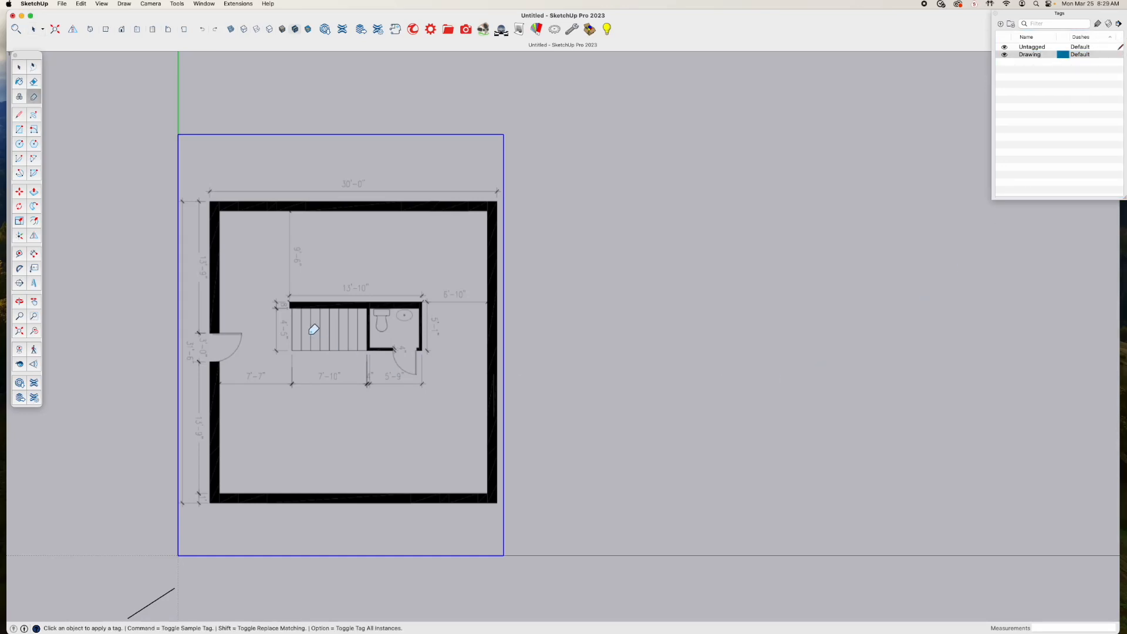
left_click(332, 259)
left_click(1005, 55)
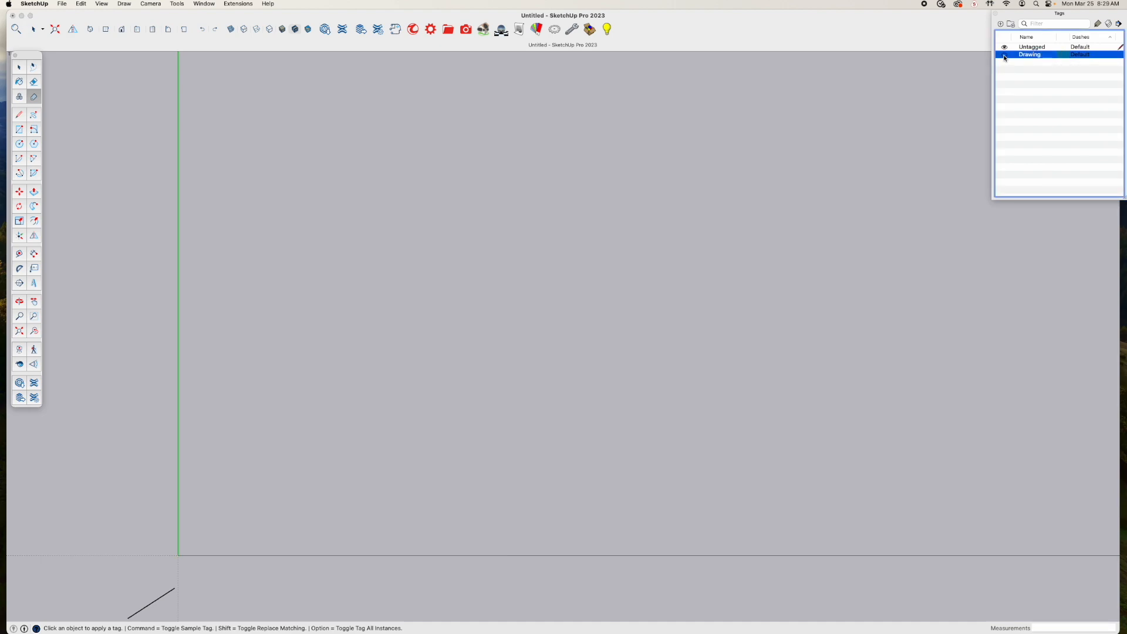
left_click(1005, 55)
left_click(1005, 55)
left_click(1004, 55)
left_click(1004, 55)
left_click(1004, 55)
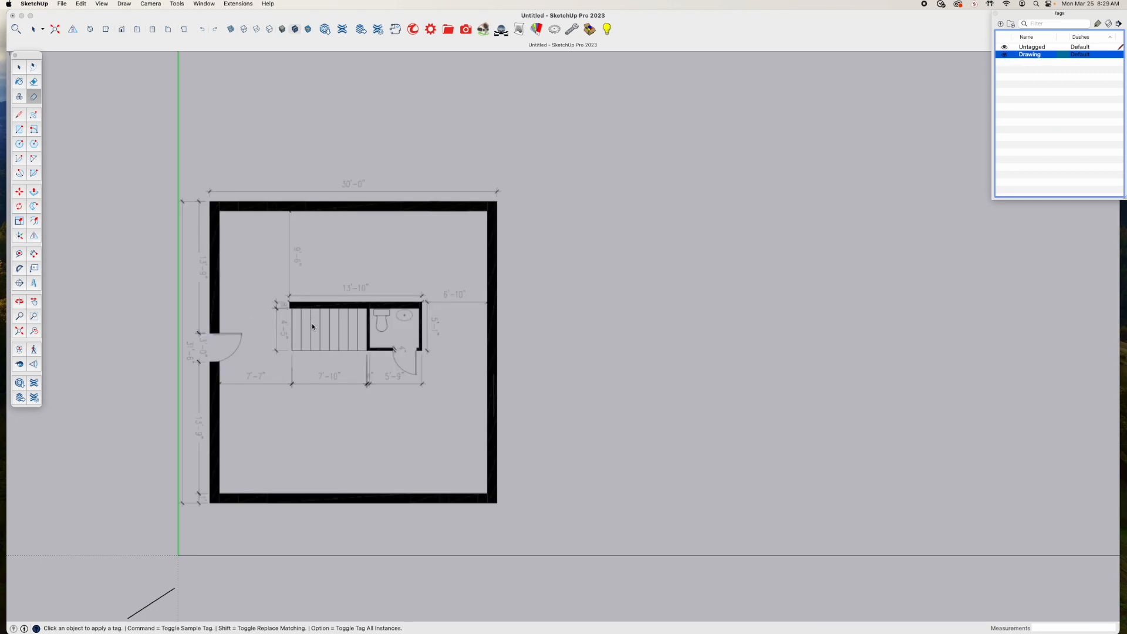
scroll(312, 323, "up", 4)
middle_click_drag(312, 323, 423, 288, "shift")
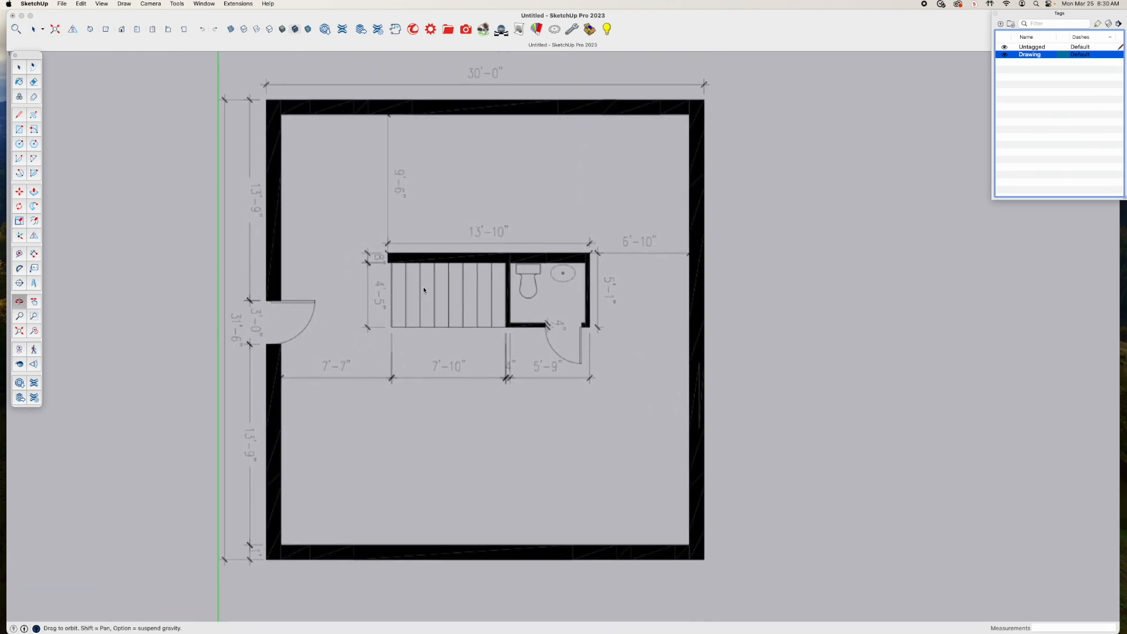
scroll(423, 290, "down", 2)
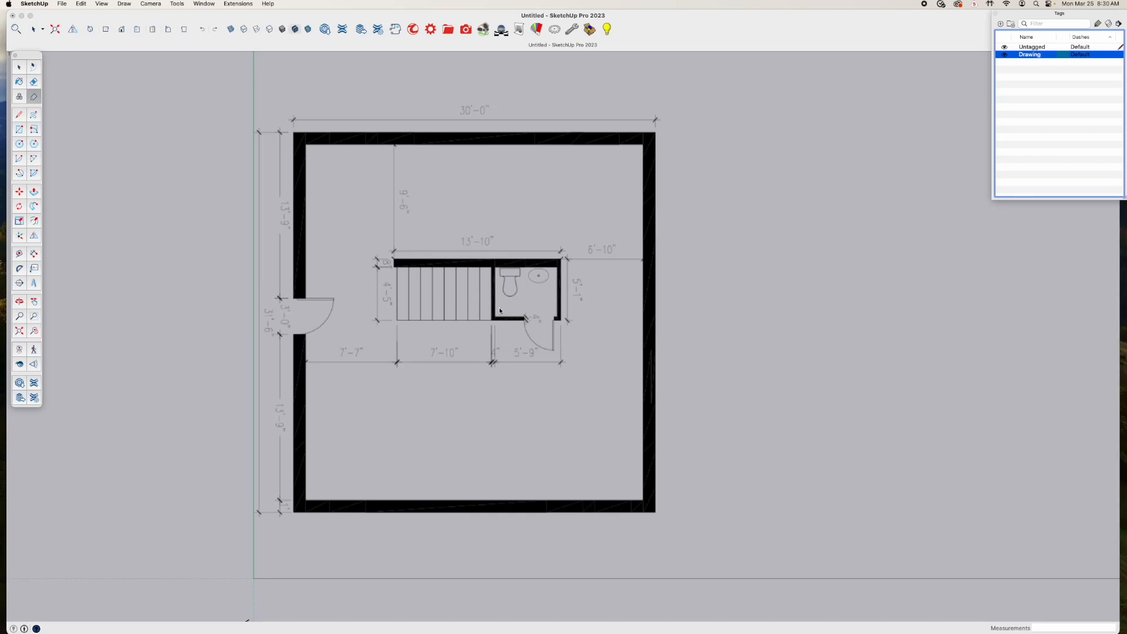
Finish applying the Drawing tag to the floor plan image, leave the Tag Tool and select the Untagged entry
scroll(466, 323, "down", 2)
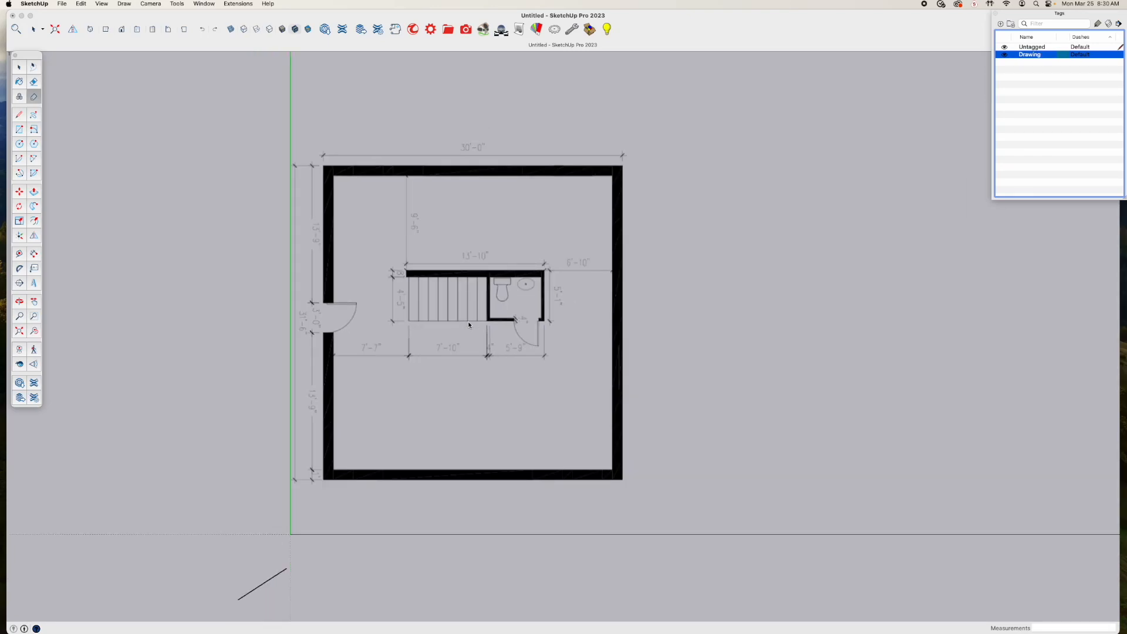
left_click(478, 267)
key("space")
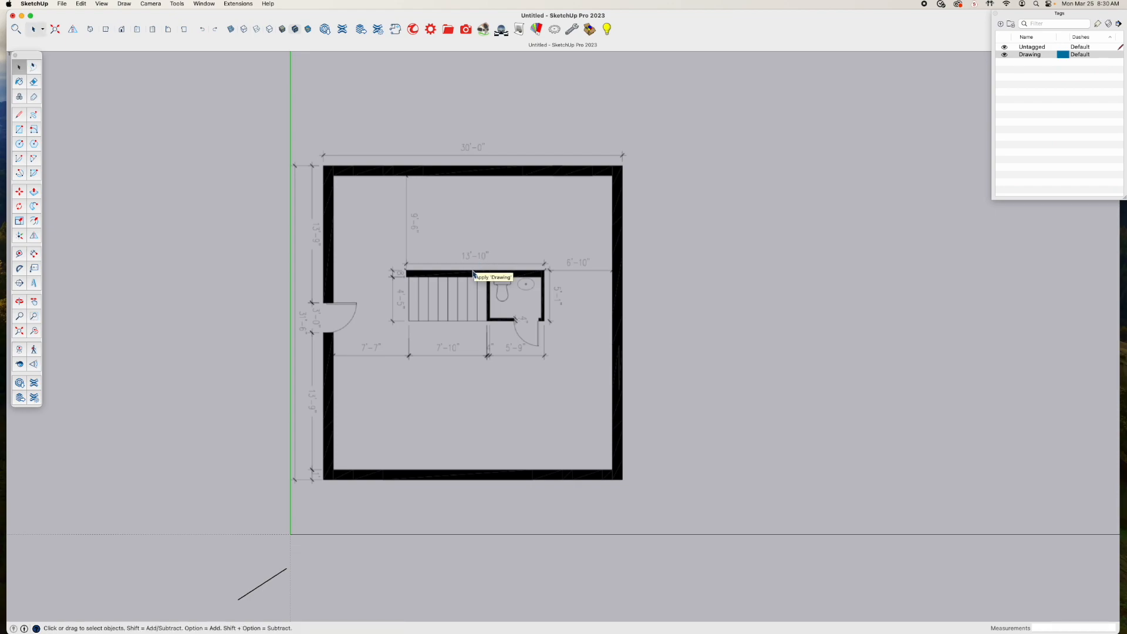
left_click(1043, 51)
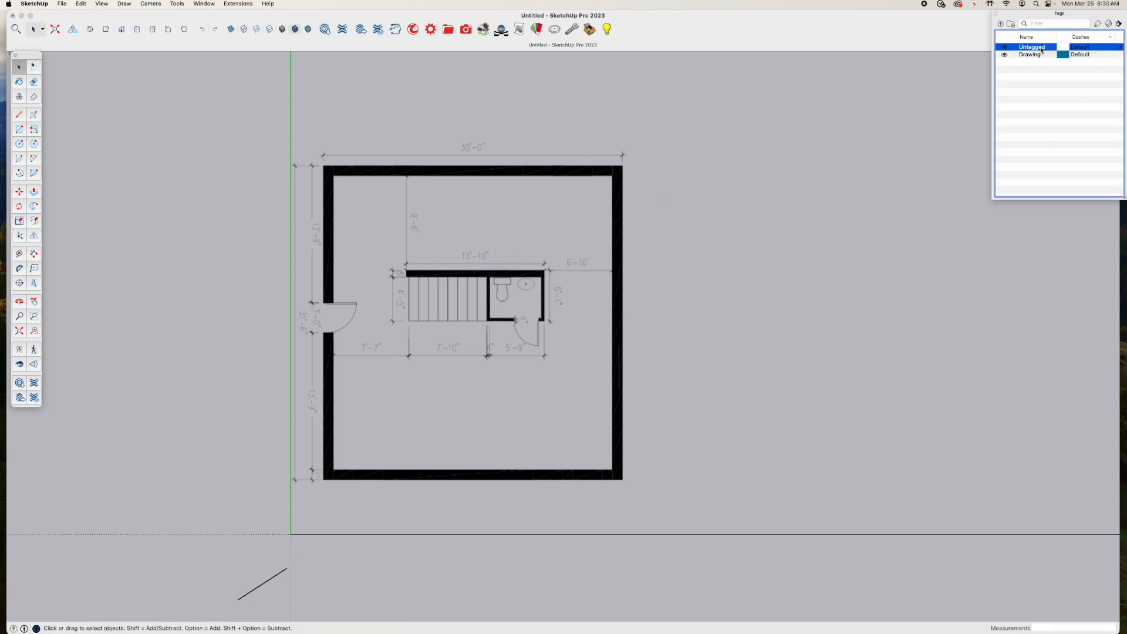
left_click(499, 241)
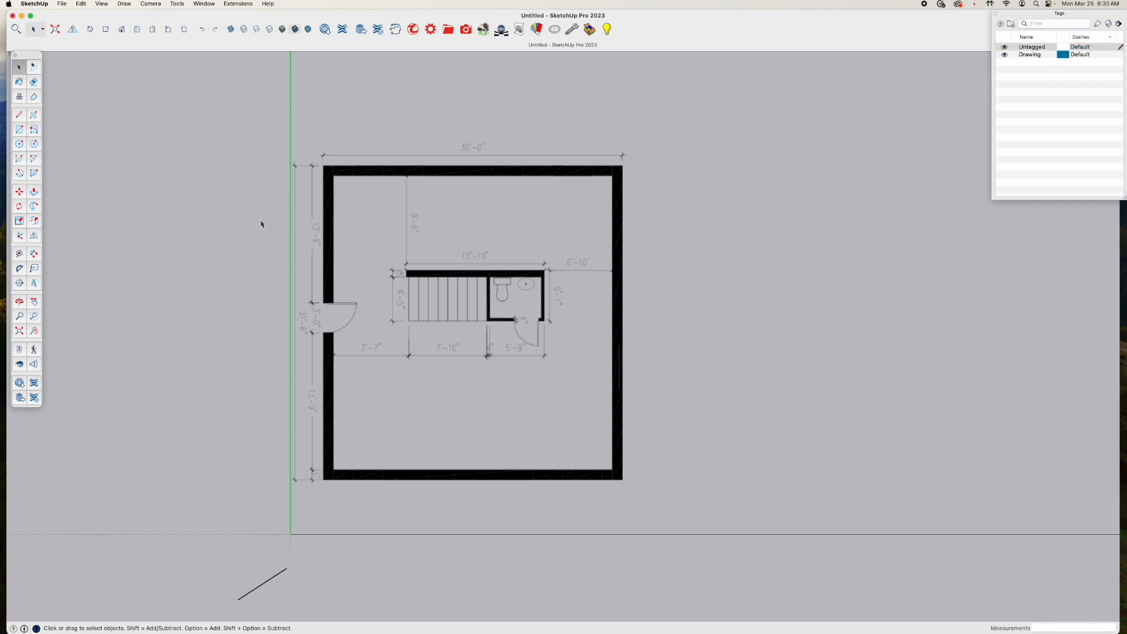
Rotate the floor plan image a quarter turn counter-clockwise with the Move tool so the entrance door faces the red axis
left_click(348, 210)
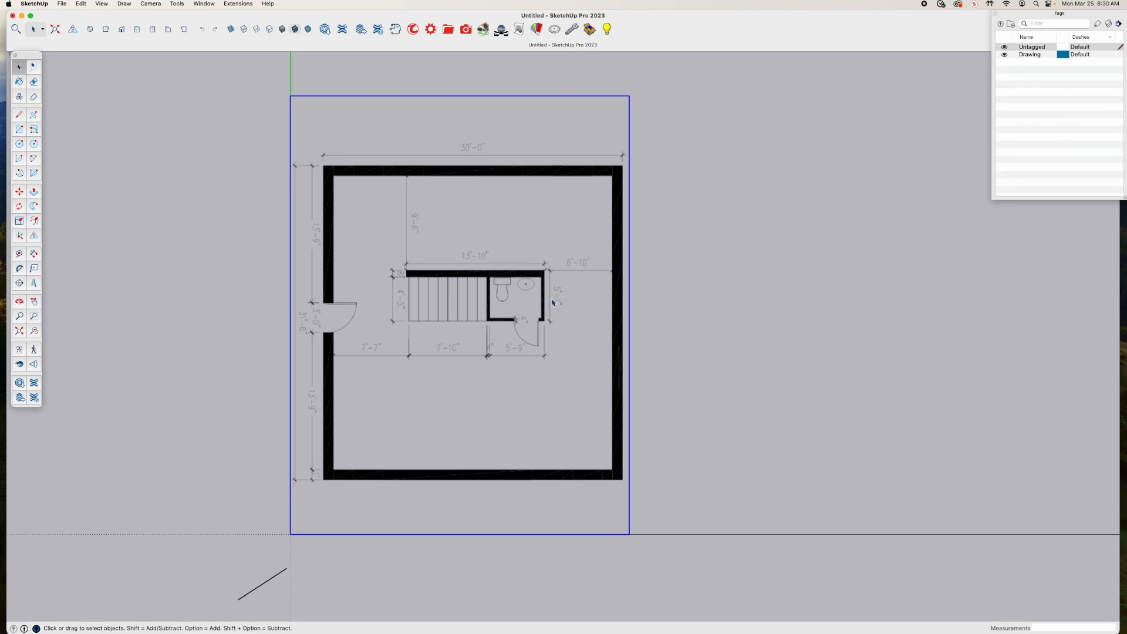
key("m")
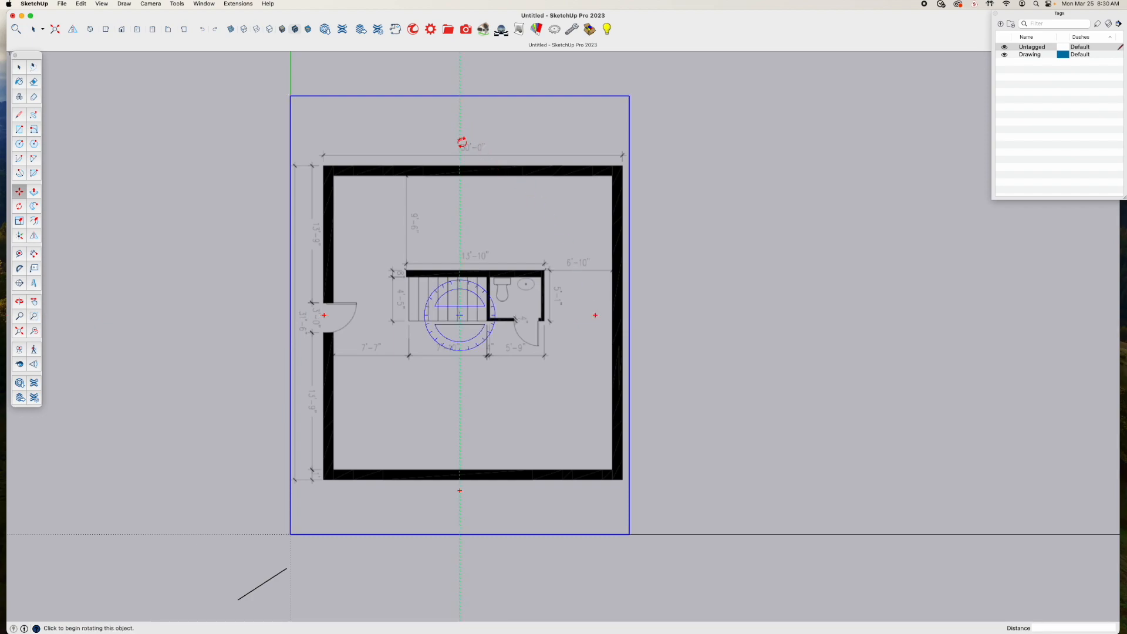
left_click(460, 141)
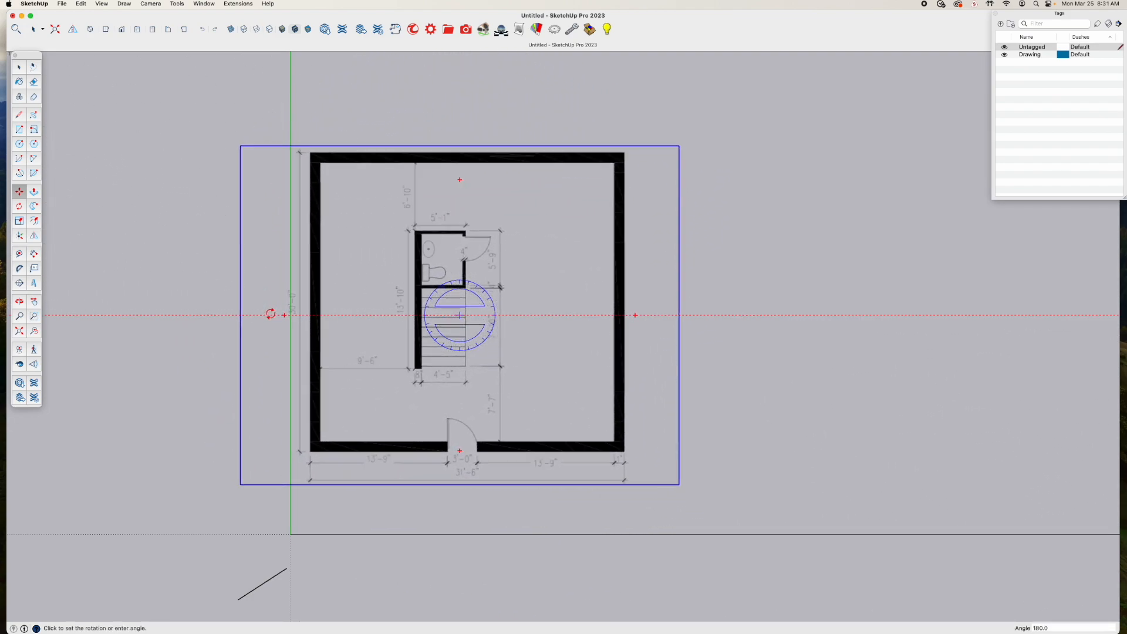
left_click(262, 316)
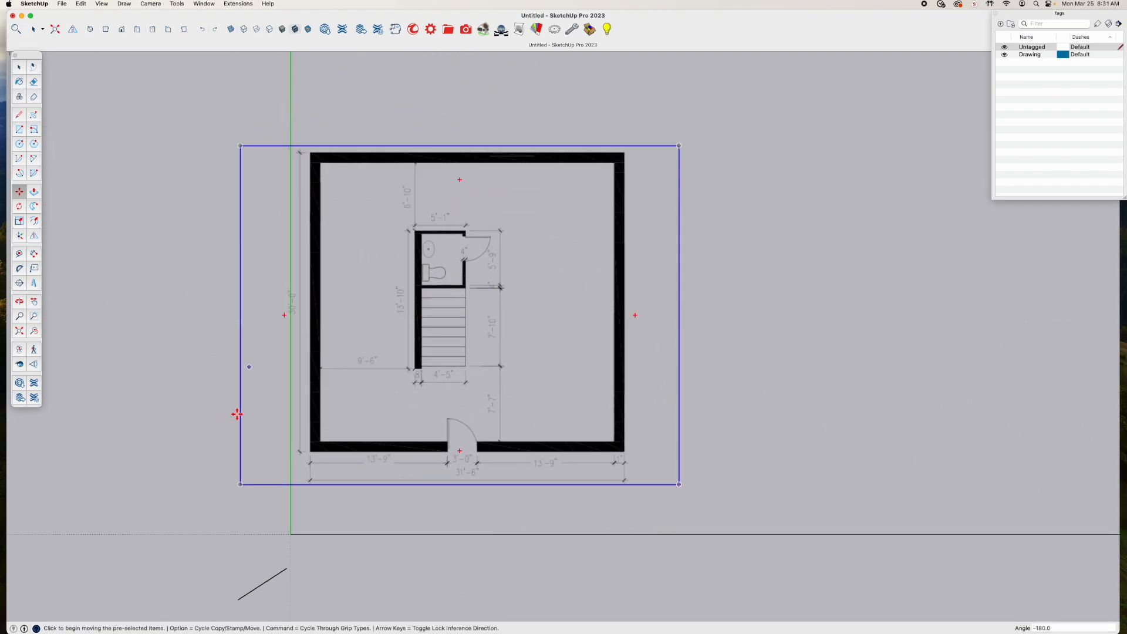
Move the floor plan image by its lower-left corner onto the origin and deselect it
left_click(238, 485)
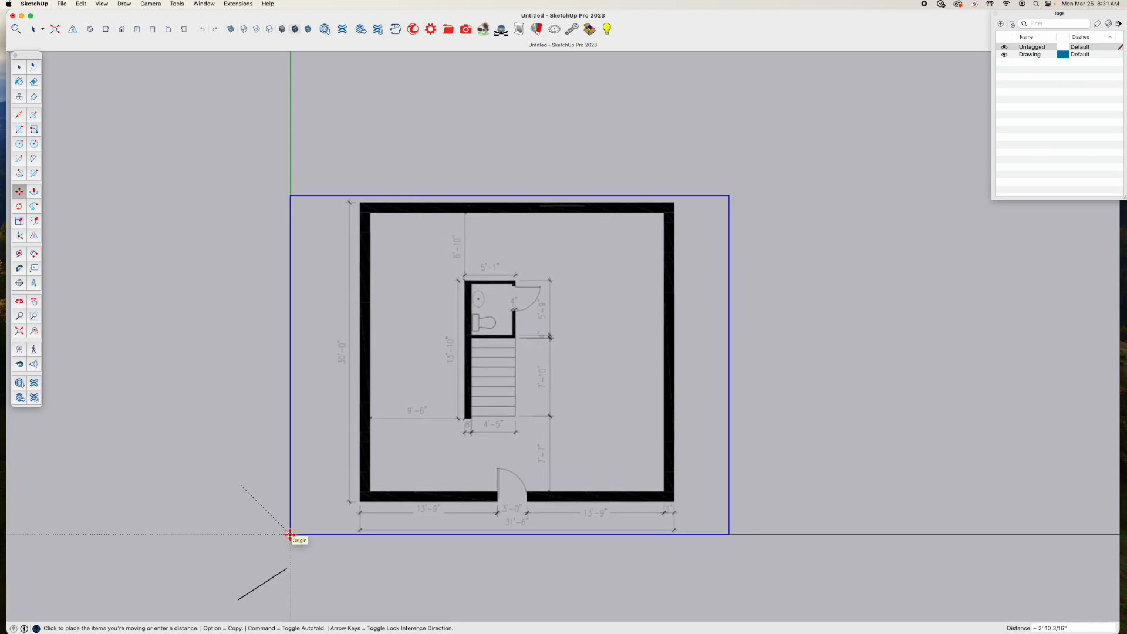
left_click(290, 534)
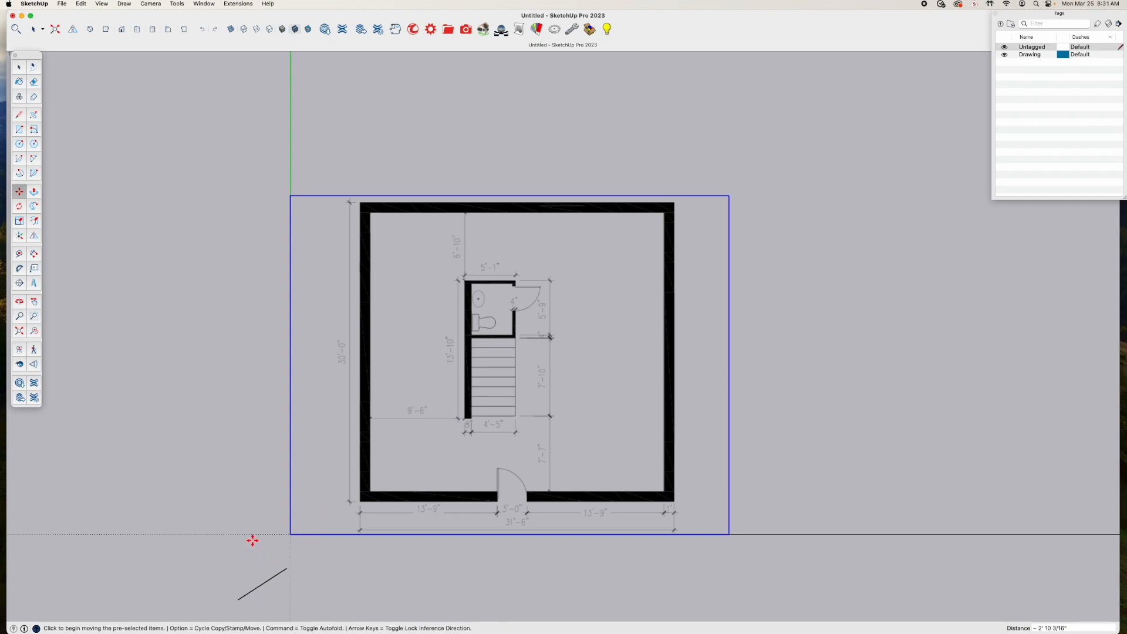
key("space")
left_click(216, 354)
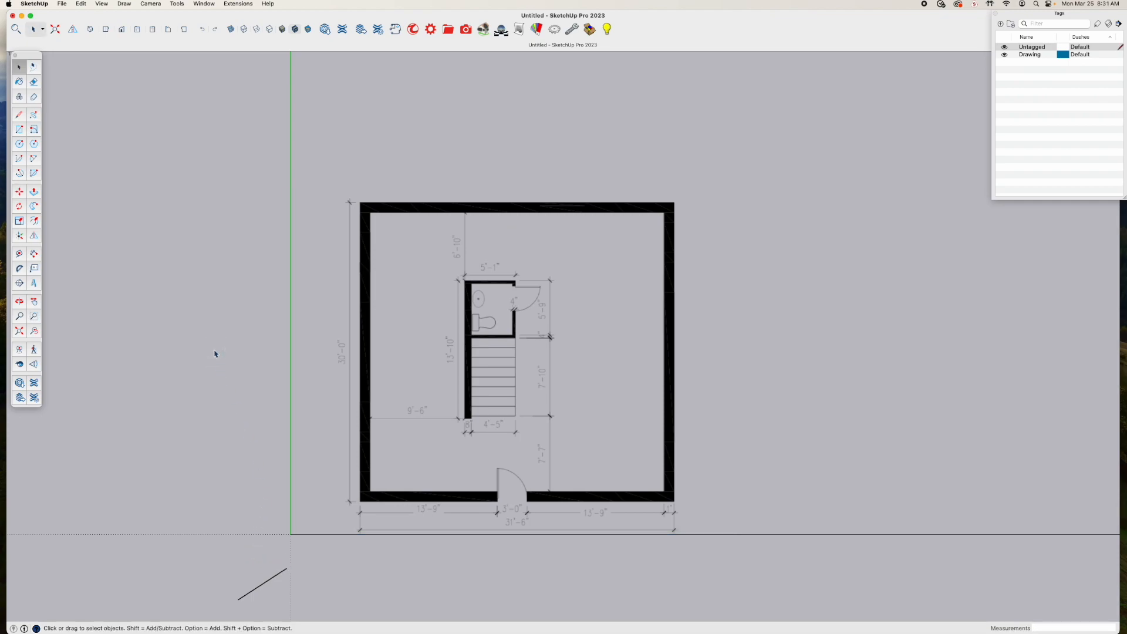
Select the rotated floor plan image and look over its written overall dimensions
left_click(453, 454)
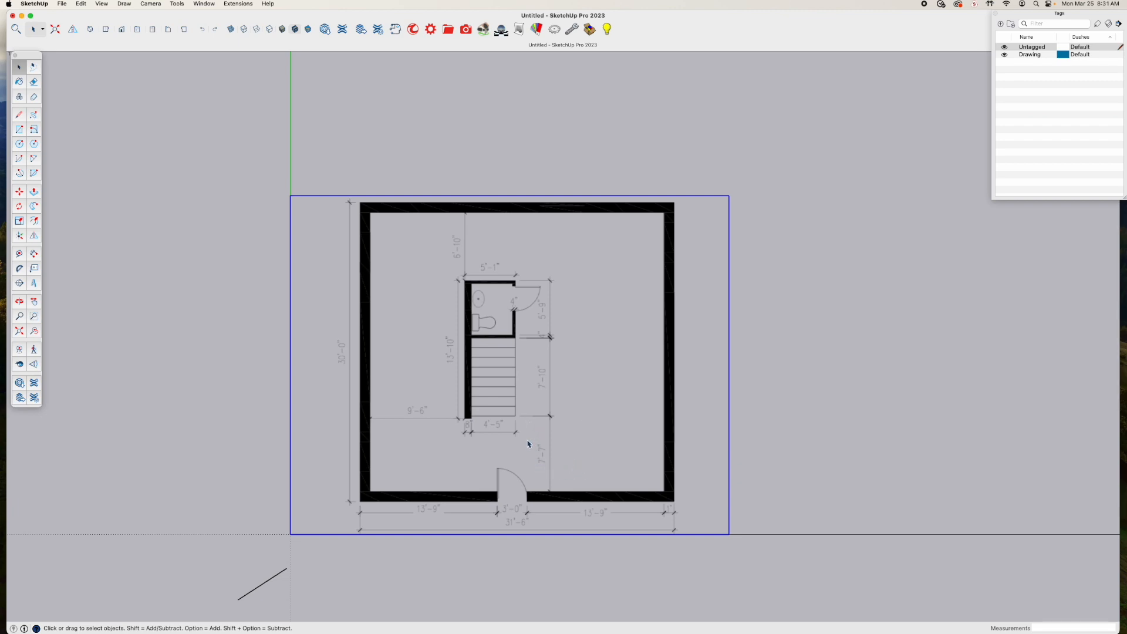
middle_click_drag(530, 442, 458, 449, "shift")
scroll(391, 413, "up", 3)
scroll(459, 448, "down", 1)
key("space")
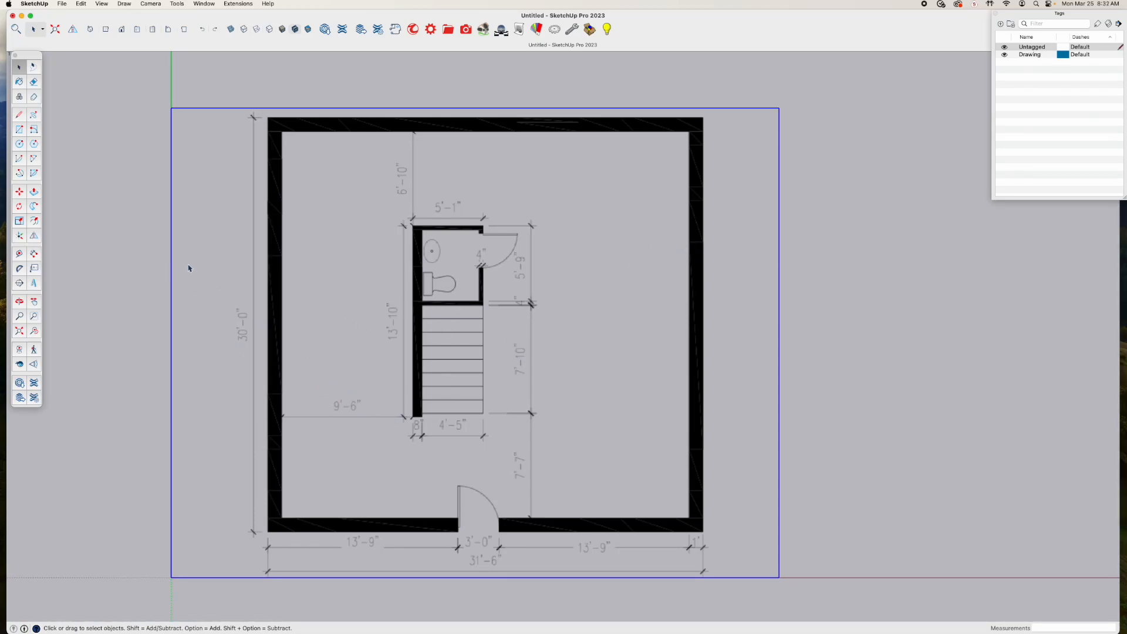
Measure the building's overall width with Tape Measure along the red axis, between the outer faces of its left and right walls
left_click(20, 254)
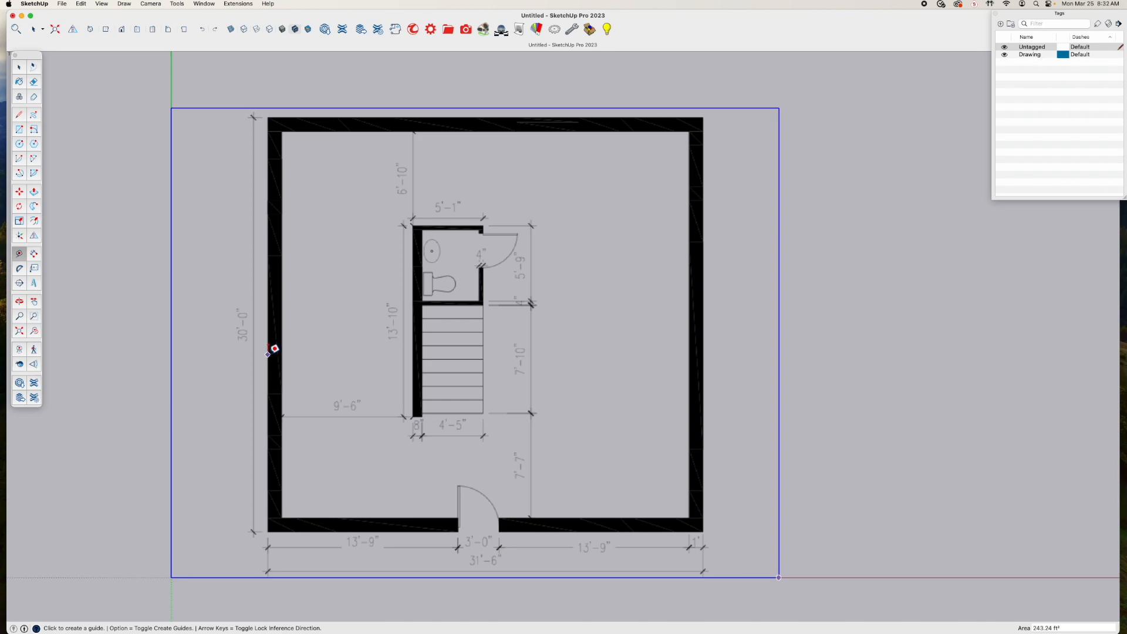
scroll(273, 349, "up", 2)
scroll(274, 348, "up", 6)
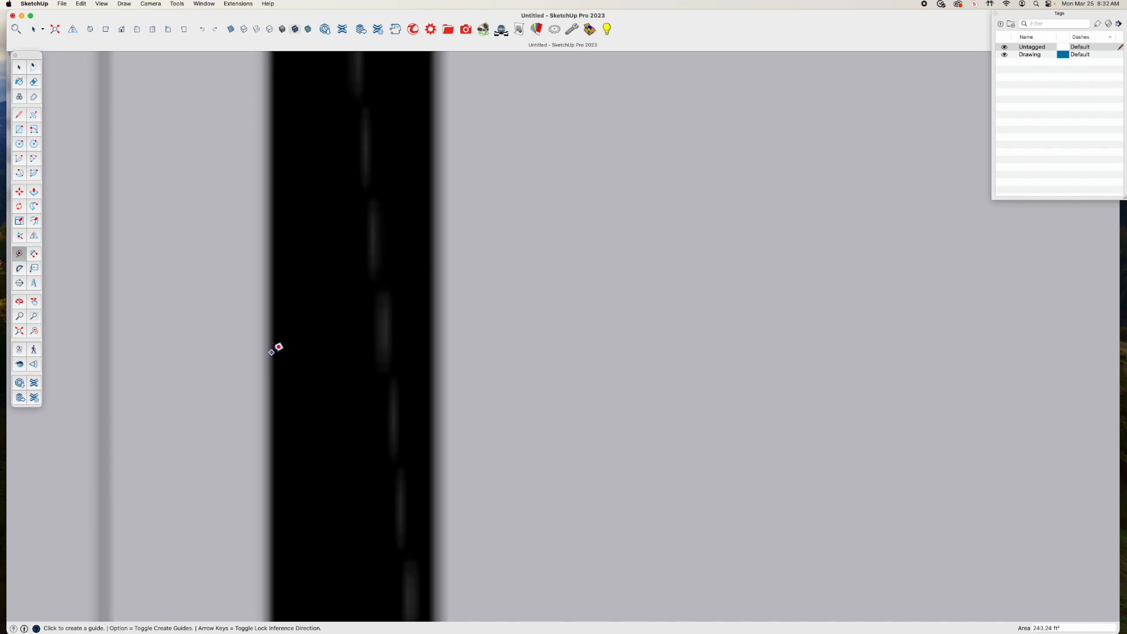
left_click(271, 352)
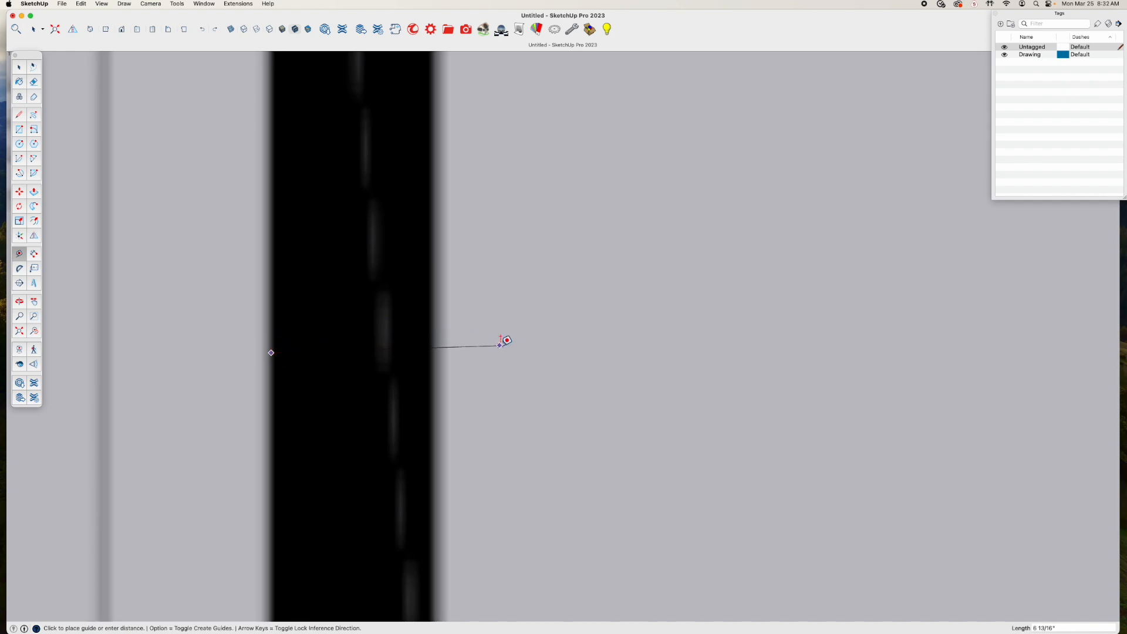
scroll(503, 341, "down", 3)
scroll(505, 340, "down", 8)
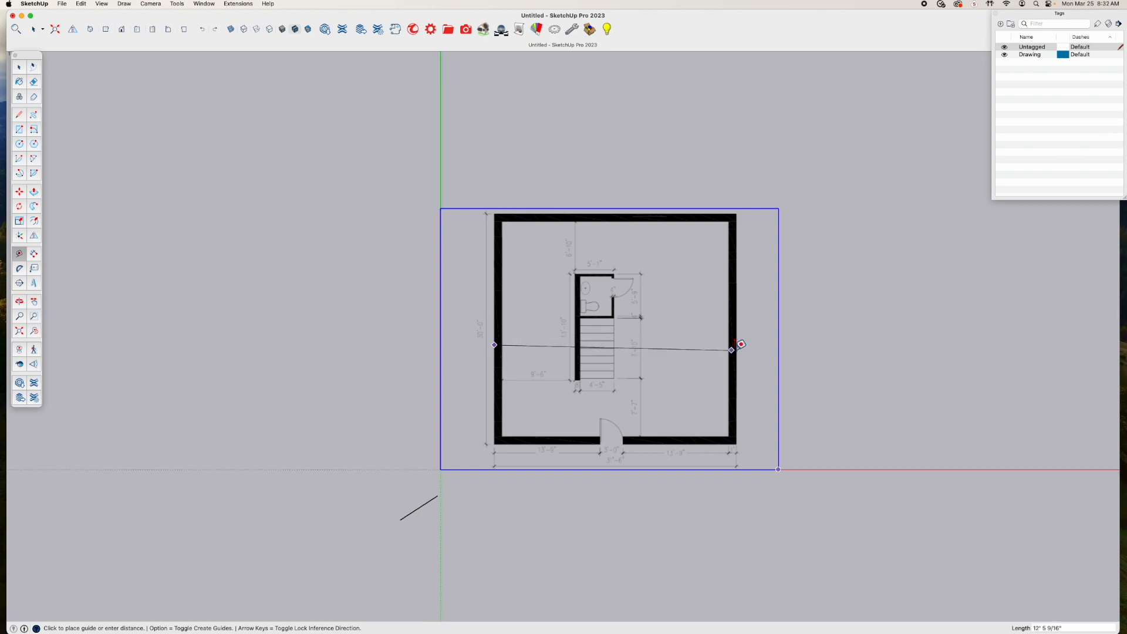
scroll(740, 342, "up", 3)
scroll(741, 342, "up", 6)
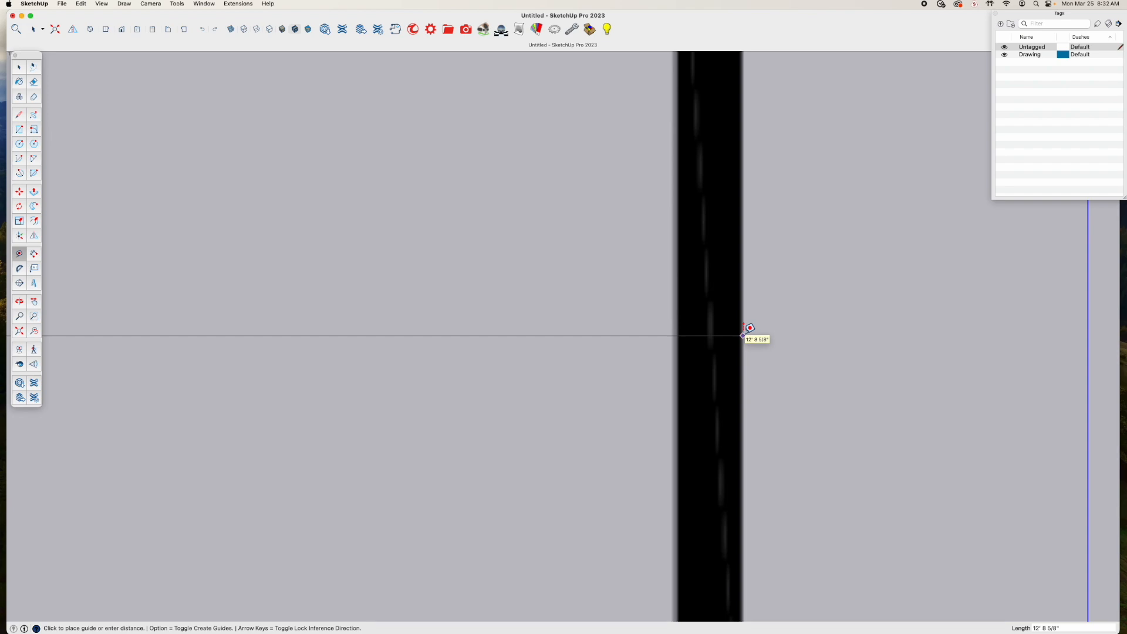
scroll(746, 332, "down", 8)
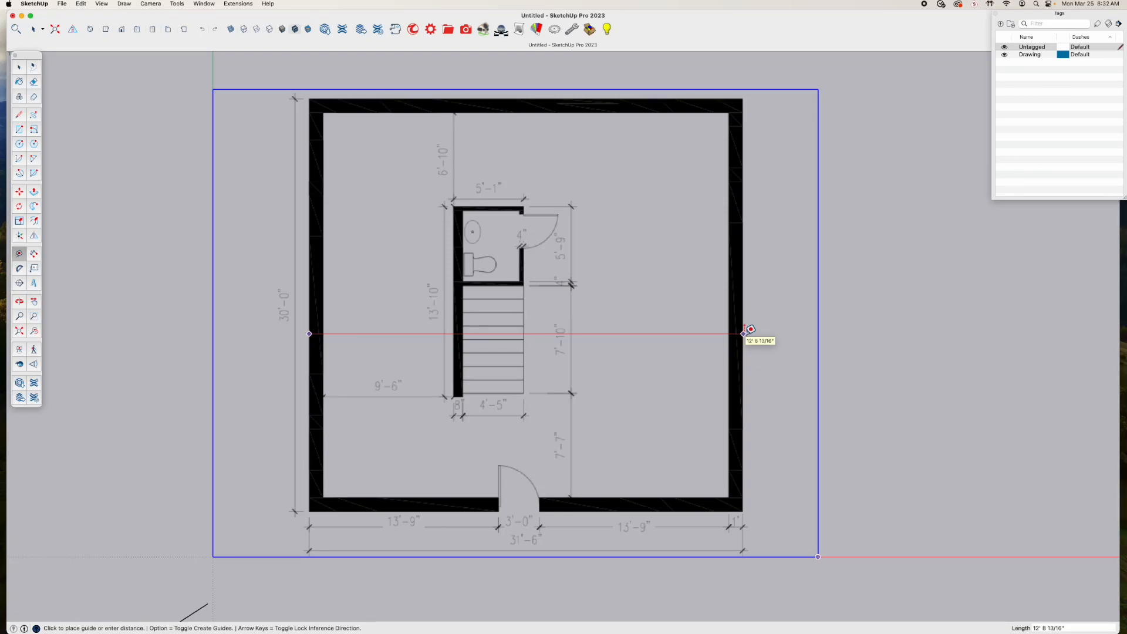
scroll(744, 333, "up", 3)
scroll(743, 332, "up", 3)
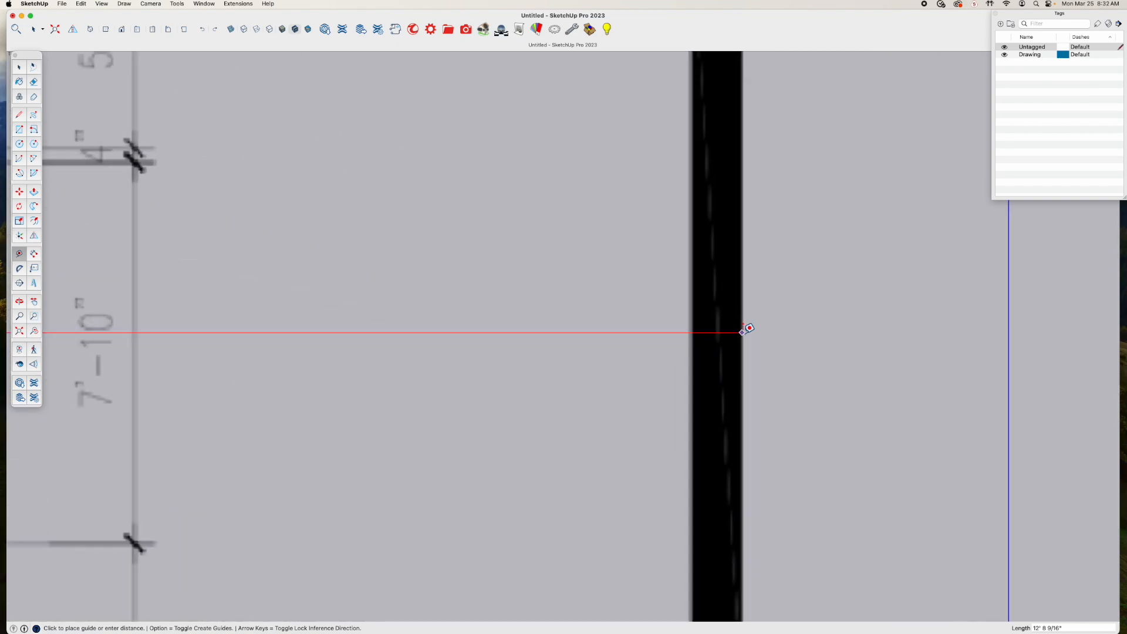
scroll(742, 331, "up", 2)
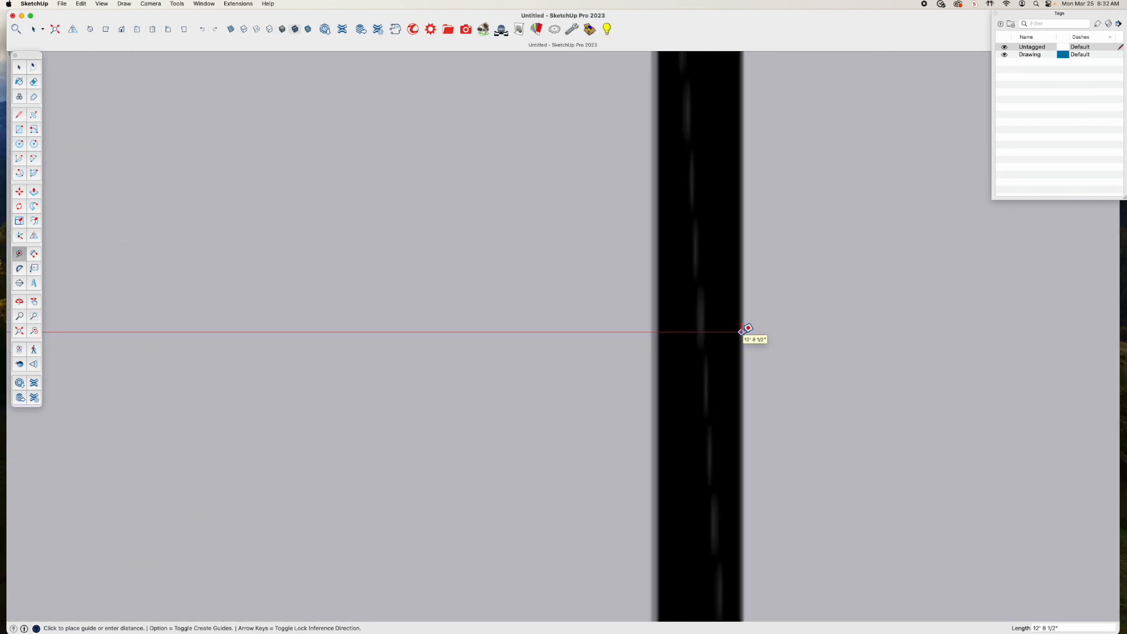
left_click(742, 331)
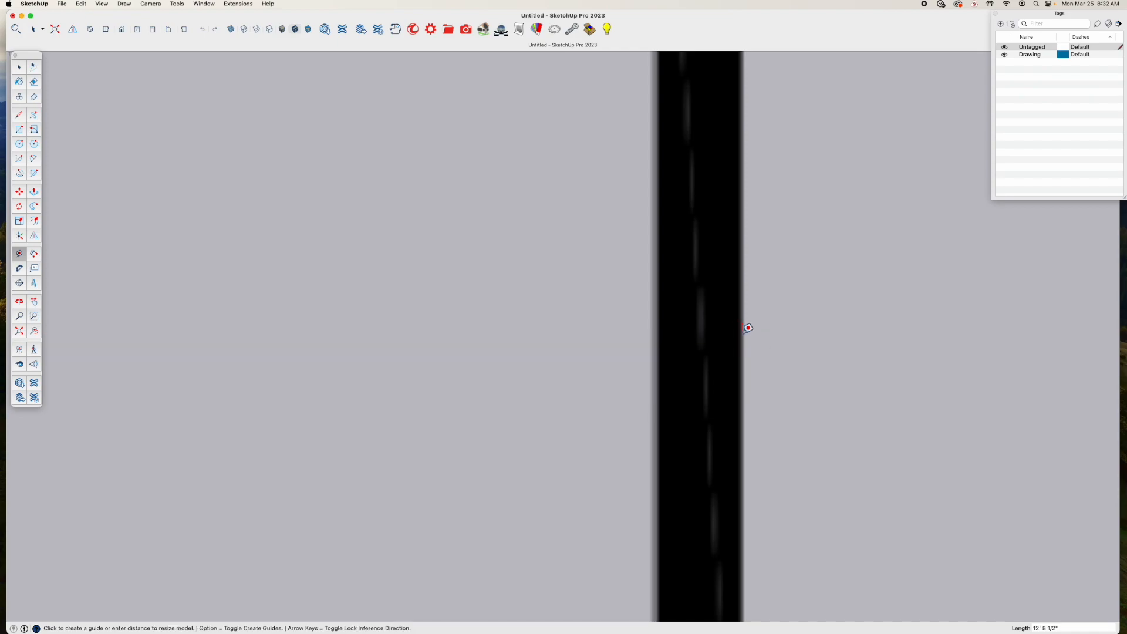
Resize the whole model by setting the measured building width to 31'6" and accept the resize
scroll(747, 327, "down", 5)
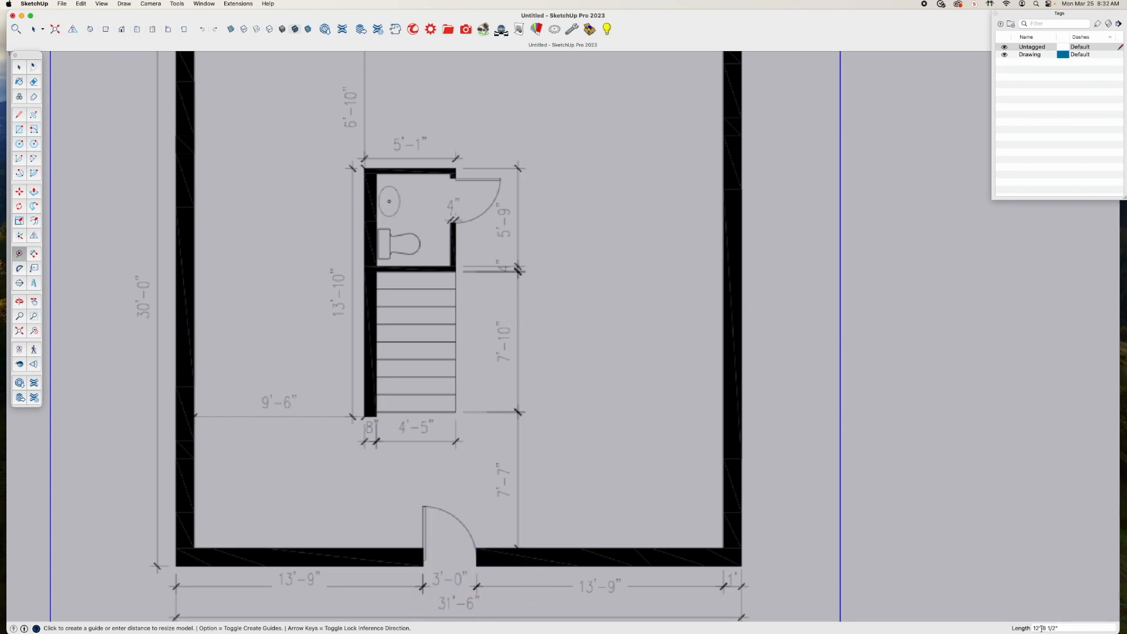
triple_click(1060, 628)
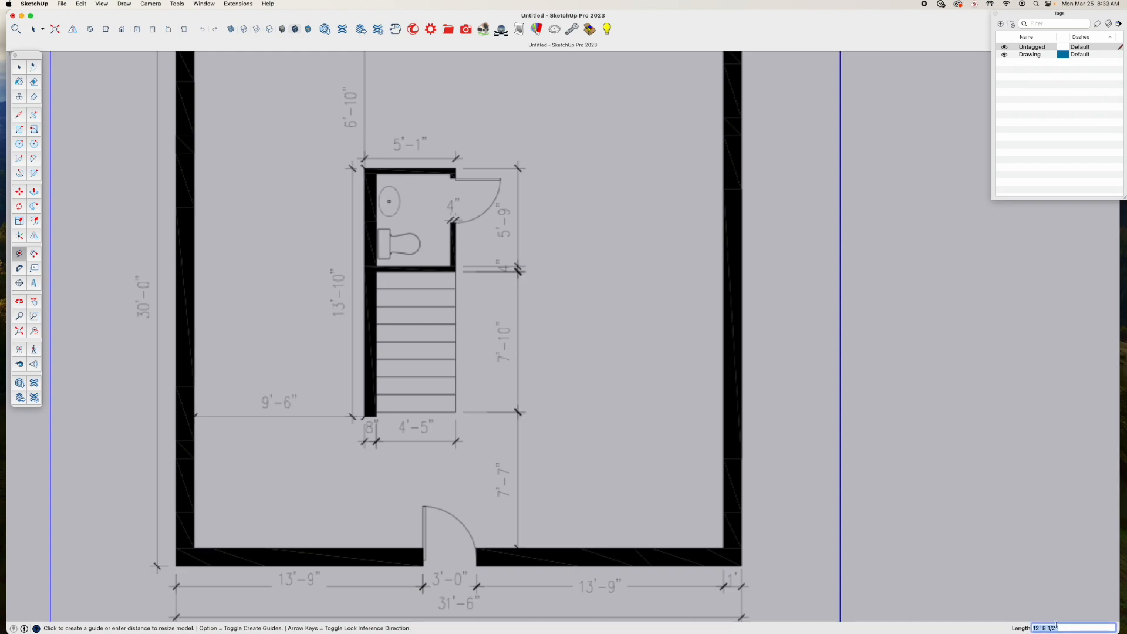
type("31'6\"")
key("Return")
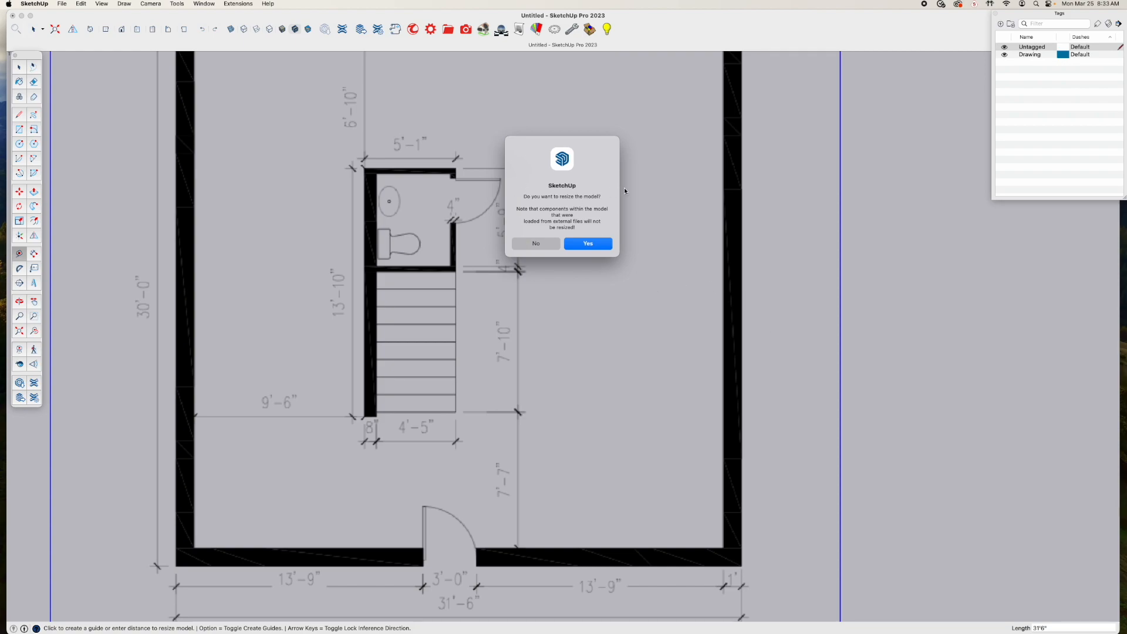
left_click(593, 244)
Check the resized floor plan's scale by measuring the overall width between the outer wall faces again, without placing a guide
scroll(596, 238, "down", 5)
scroll(596, 242, "down", 4)
middle_click_drag(608, 237, 311, 502, "shift")
scroll(359, 468, "up", 4)
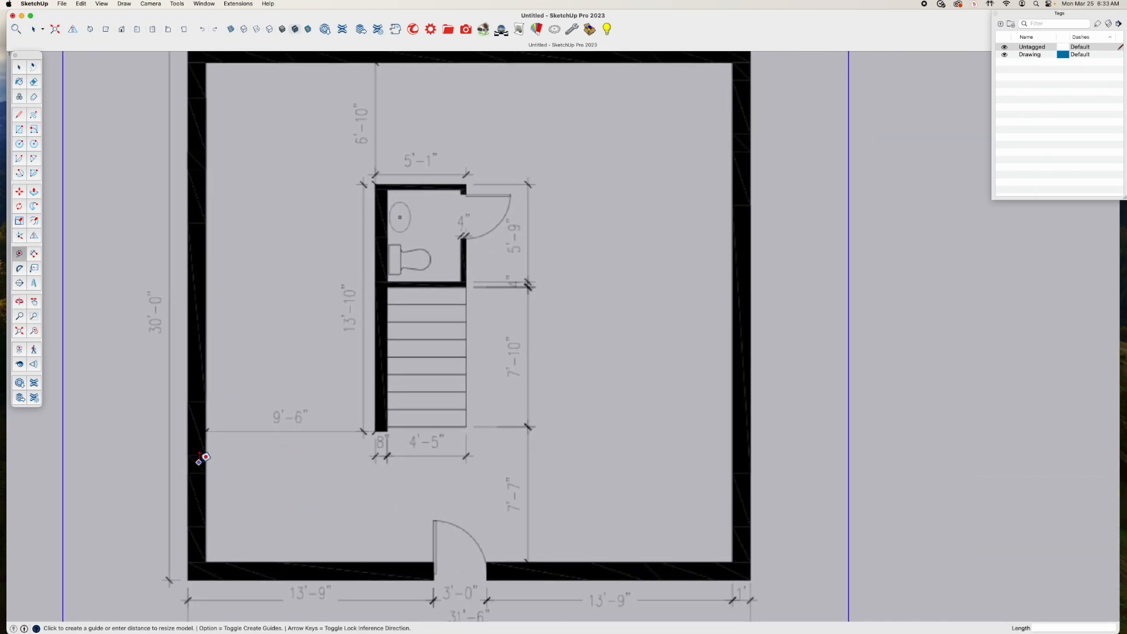
left_click(187, 452)
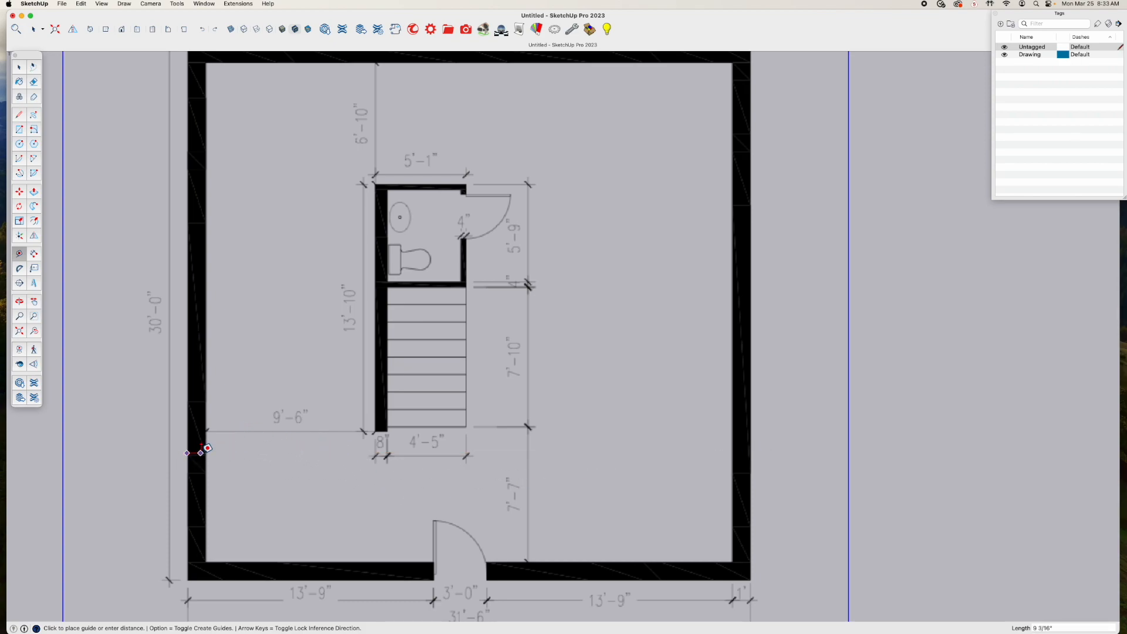
scroll(198, 447, "up", 3)
scroll(193, 439, "up", 5)
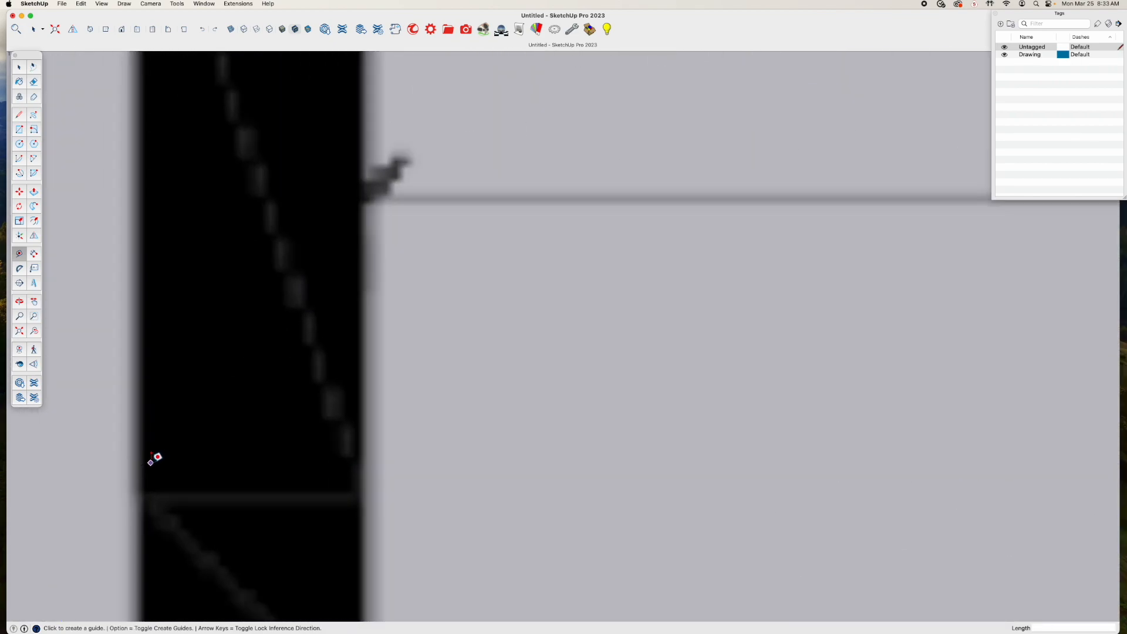
left_click(141, 446)
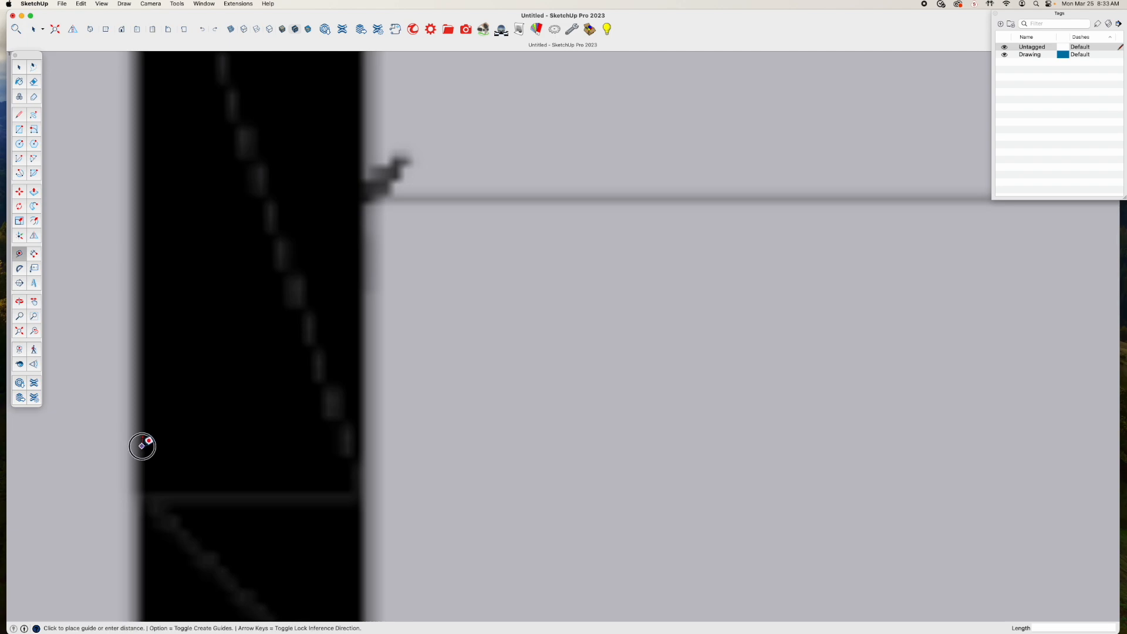
scroll(925, 432, "down", 6)
middle_click_drag(894, 439, 242, 499, "shift")
scroll(763, 476, "down", 8)
middle_click_drag(931, 465, 388, 493, "shift")
scroll(389, 493, "up", 10)
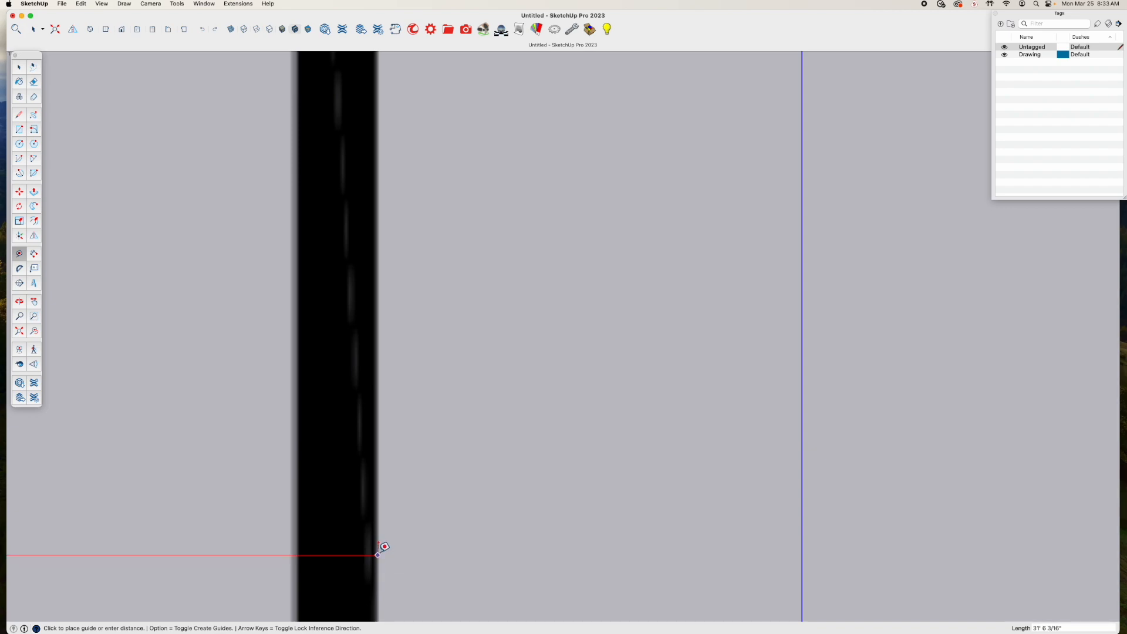
scroll(378, 554, "down", 8)
scroll(380, 549, "down", 3)
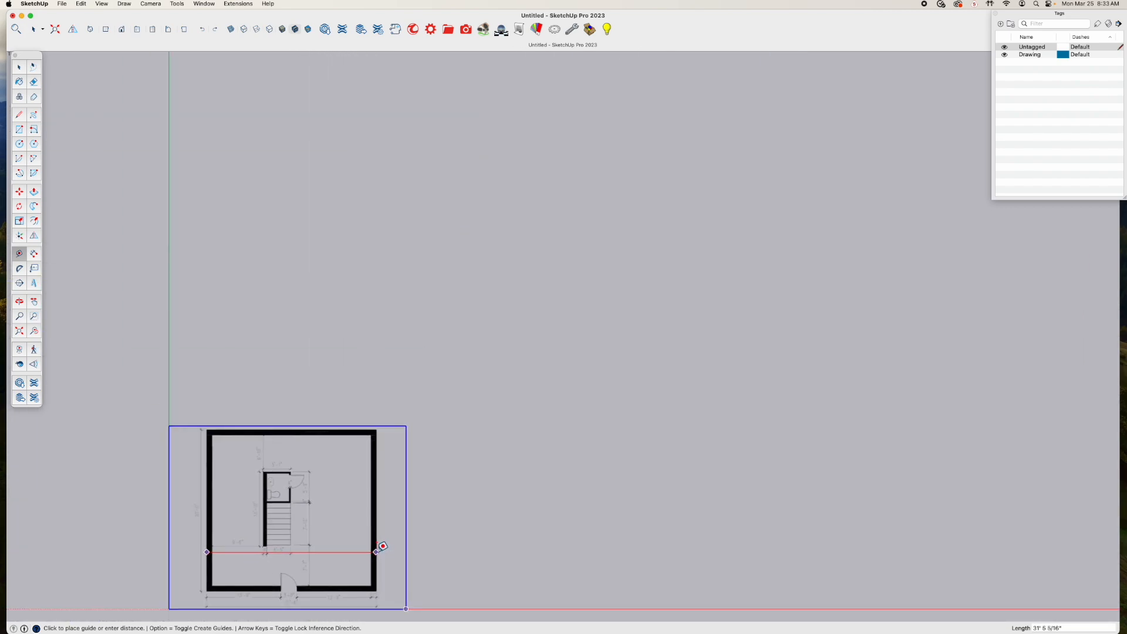
middle_click_drag(351, 522, 543, 412, "shift")
scroll(528, 412, "up", 5)
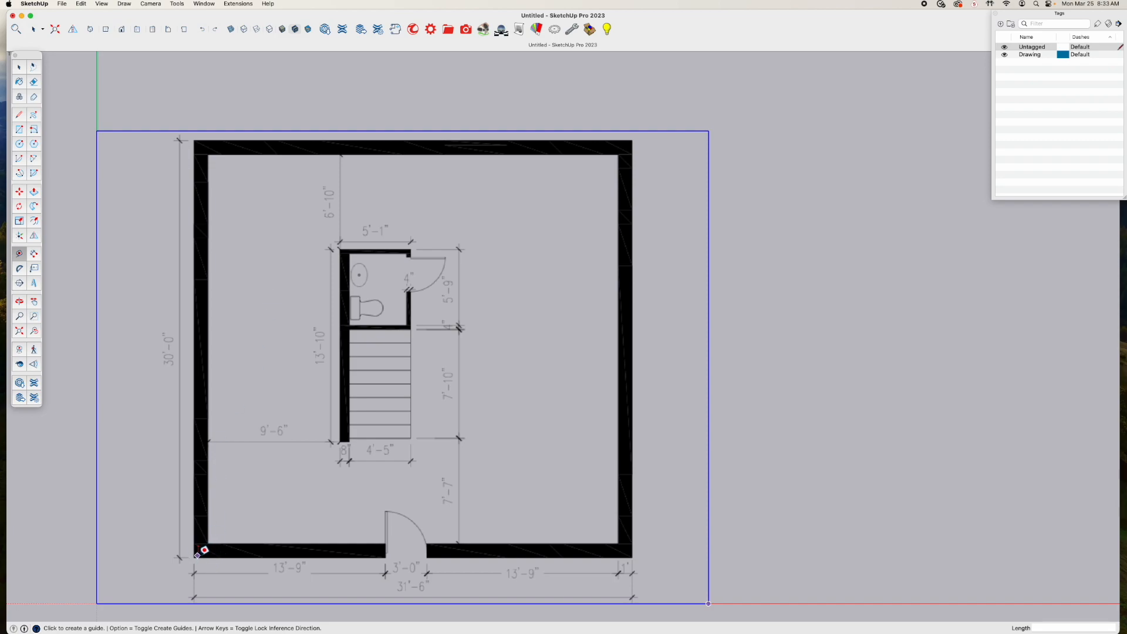
Select the Untagged entry in the tag list and look over the scaled floor plan
left_click(1047, 50)
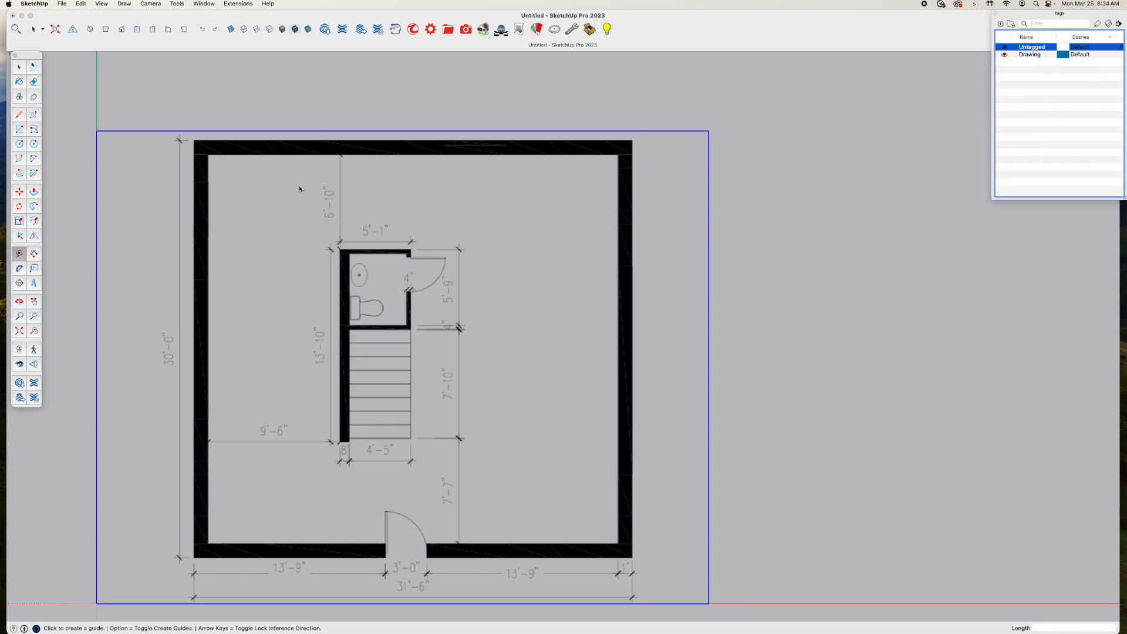
scroll(270, 212, "up", 2)
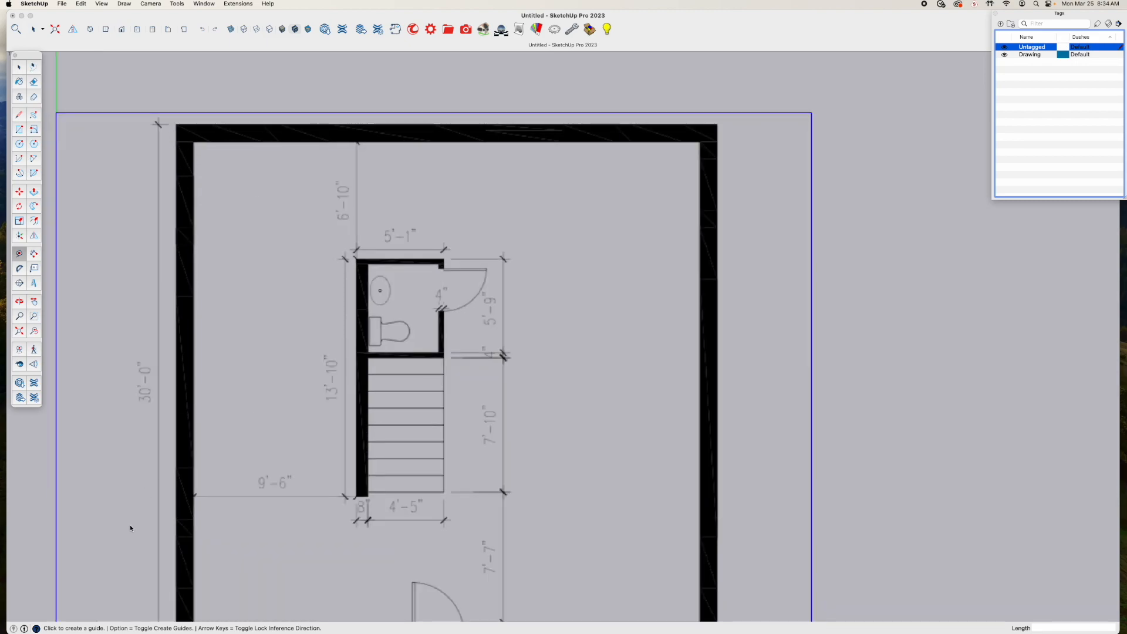
scroll(389, 467, "down", 3)
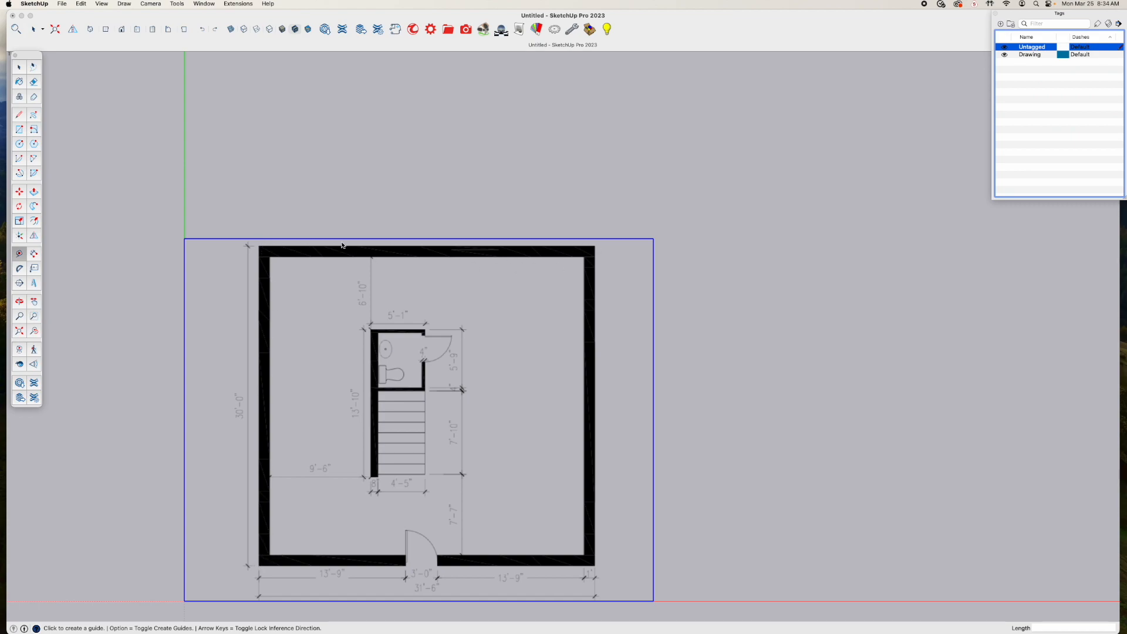
Draw a rectangle about 31'5 5/8" by 30' over the floor plan, from the upper-left to the lower-right outer wall corner
scroll(297, 262, "up", 6)
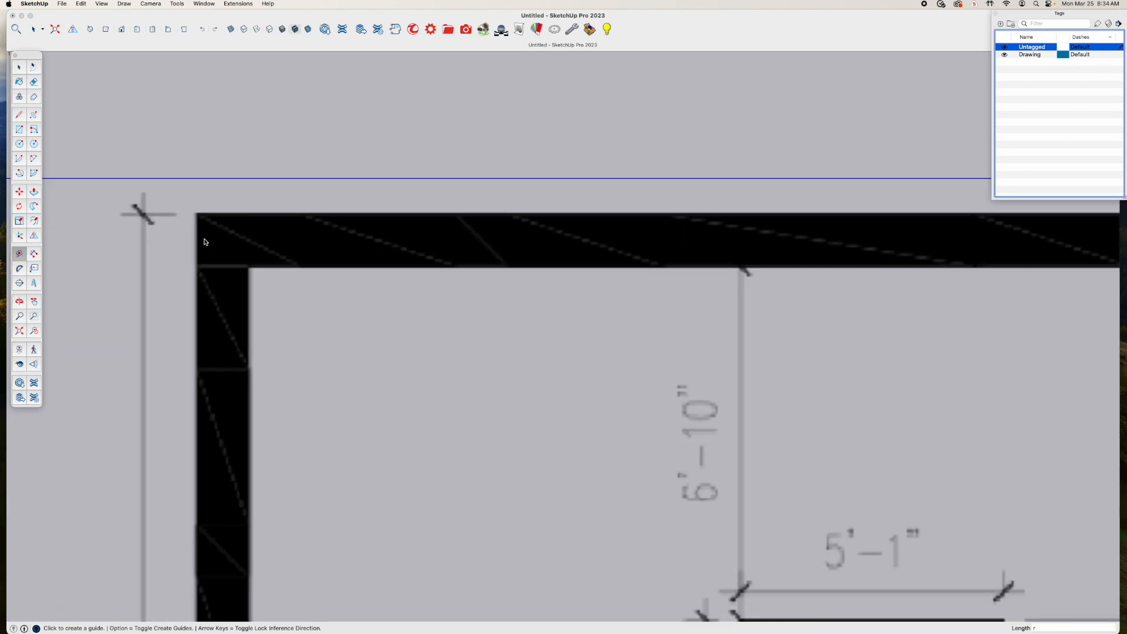
left_click(197, 210)
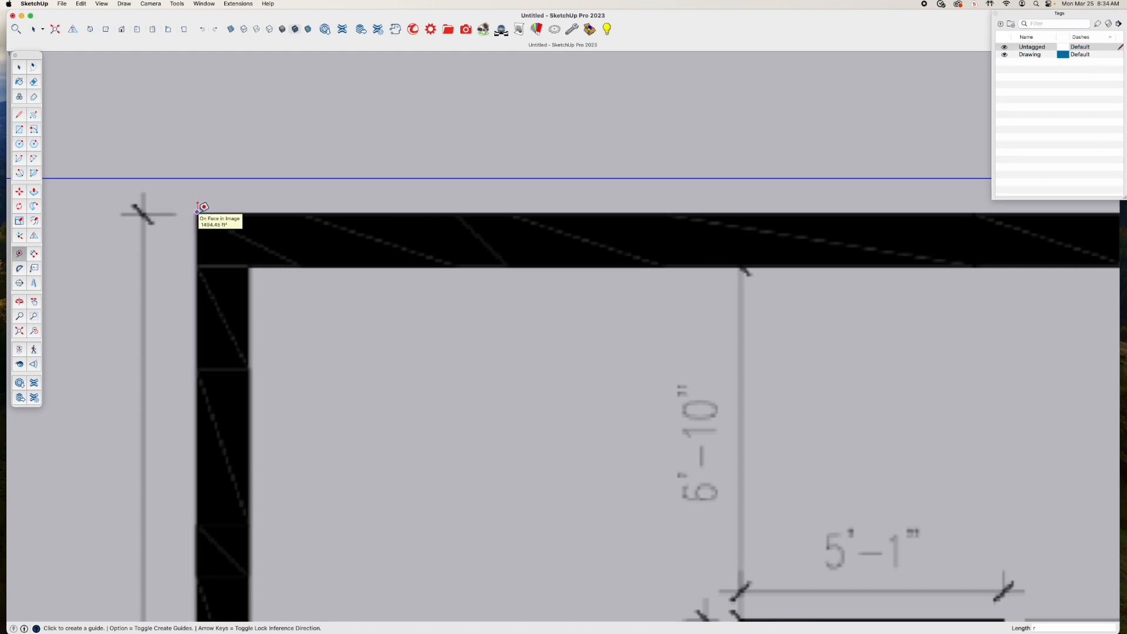
left_click(20, 130)
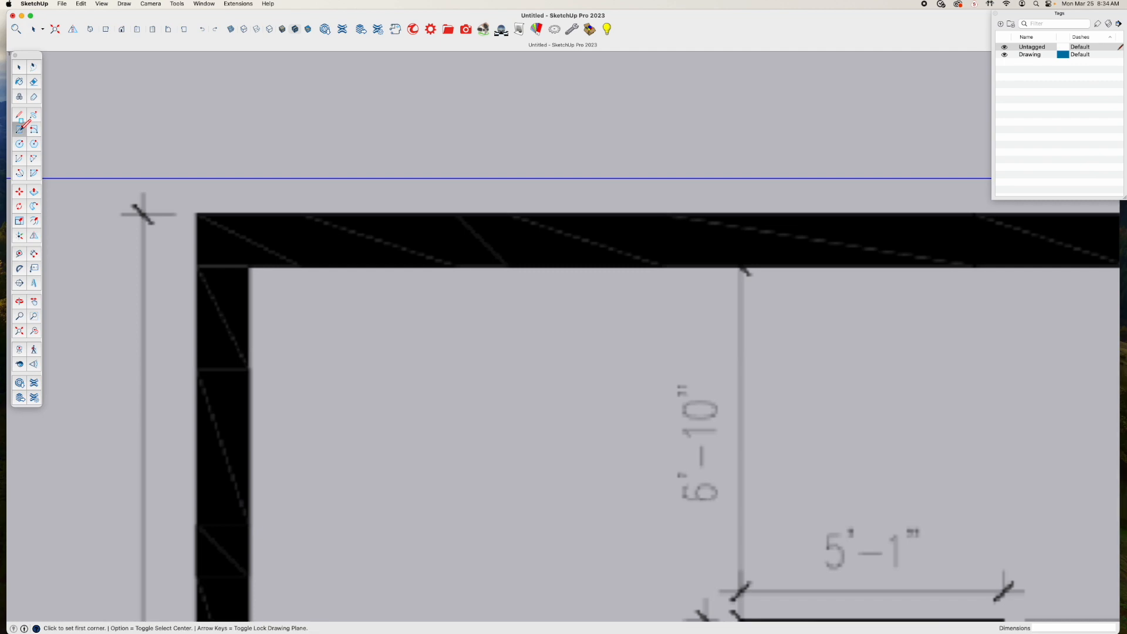
left_click(198, 212)
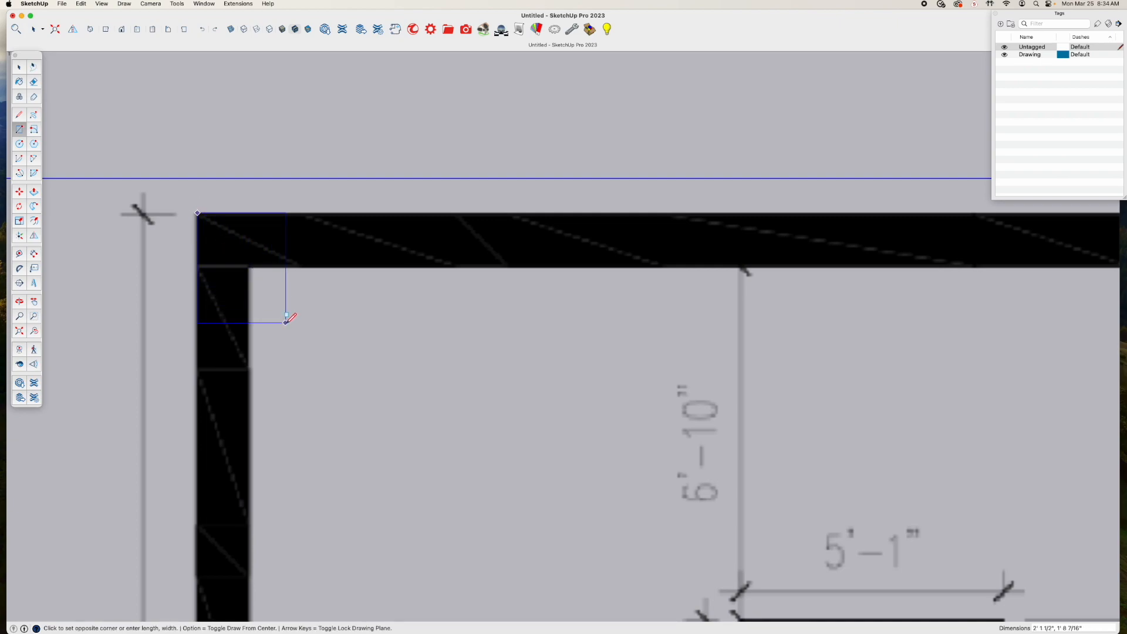
scroll(289, 317, "down", 10)
middle_click_drag(462, 491, 366, 247, "shift")
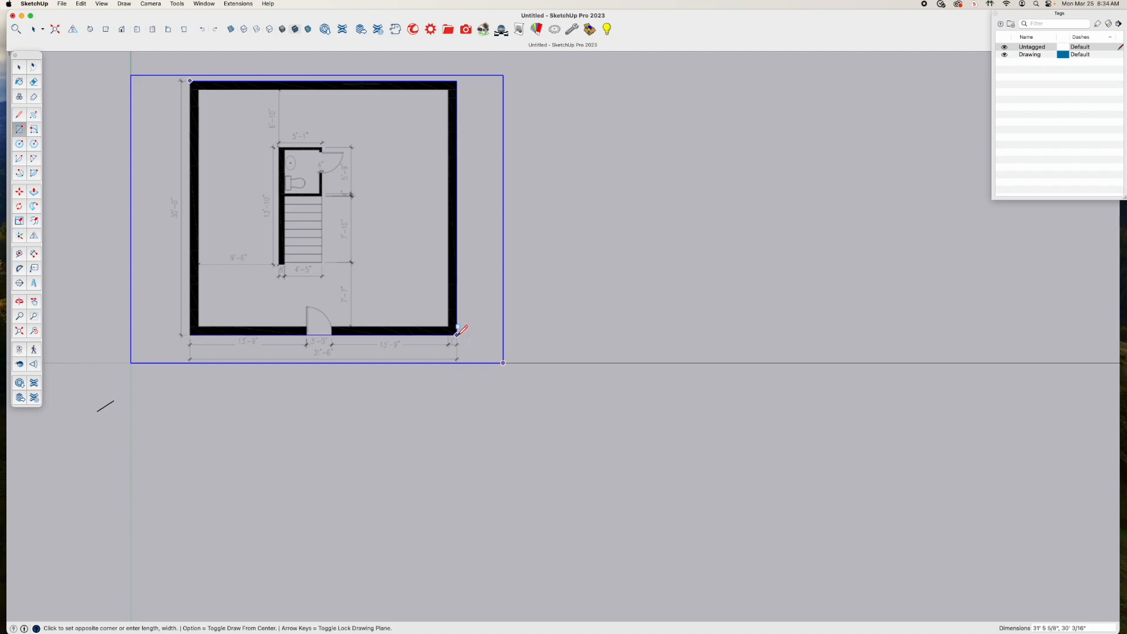
left_click(457, 333)
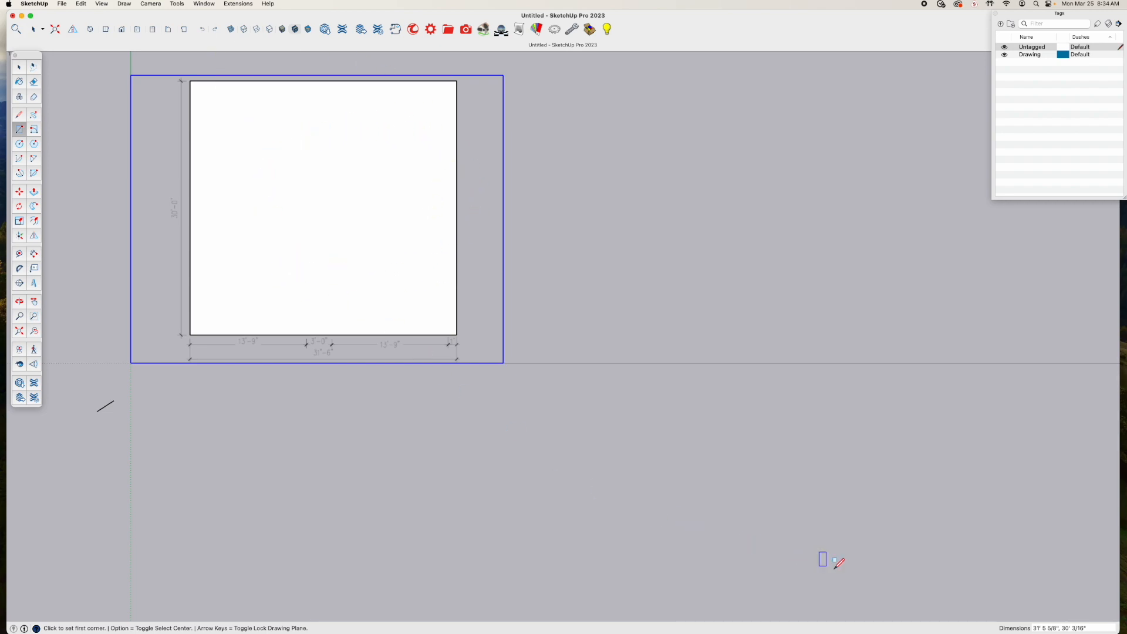
Set the new rectangle's dimensions to exactly 31'6" by 30'
left_click(1085, 625)
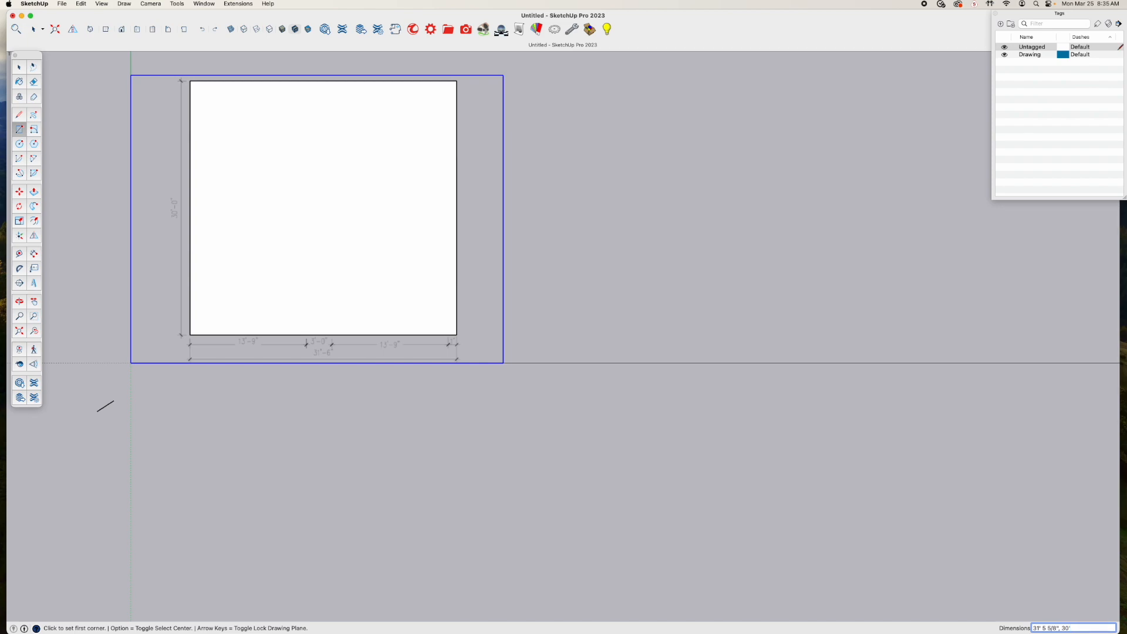
type("'")
key("BackSpace")
key("BackSpace")
key("BackSpace")
key("BackSpace")
key("BackSpace")
key("BackSpace")
key("BackSpace")
type("6")
left_click(1067, 626)
key("Return")
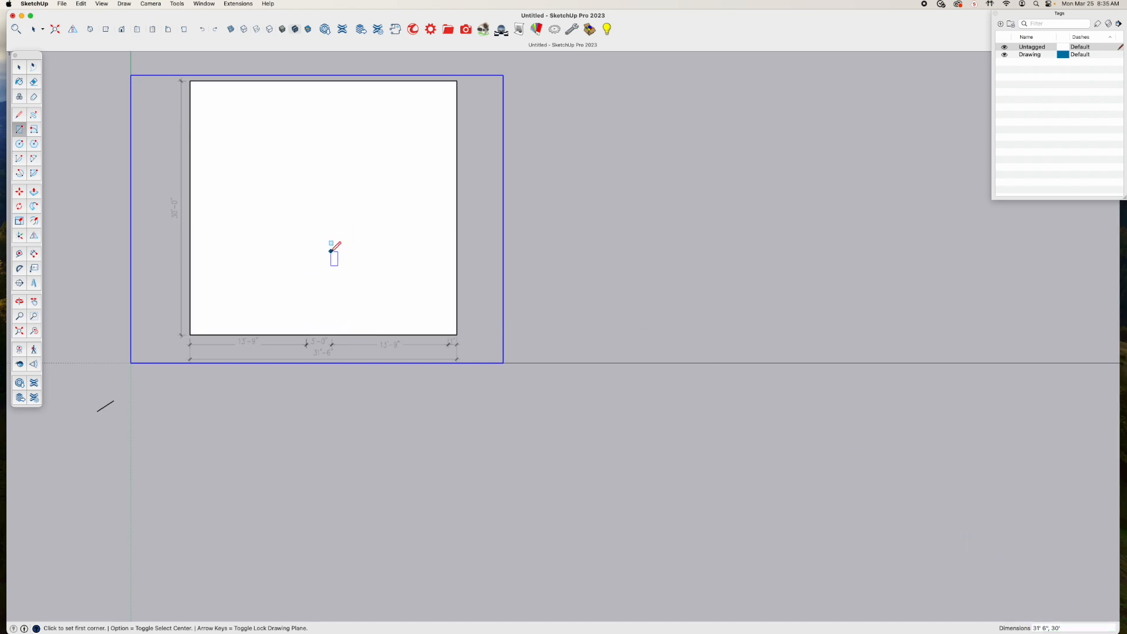
Measure the rectangle's width and depth between opposite edges with Tape Measure, without placing guides
key("space")
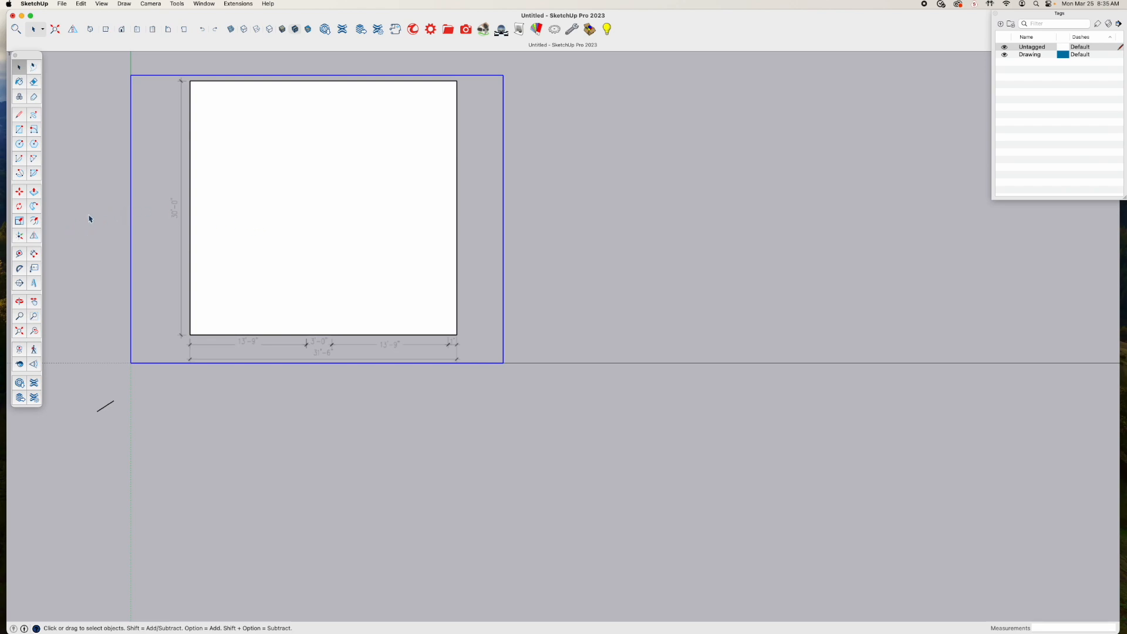
key("t")
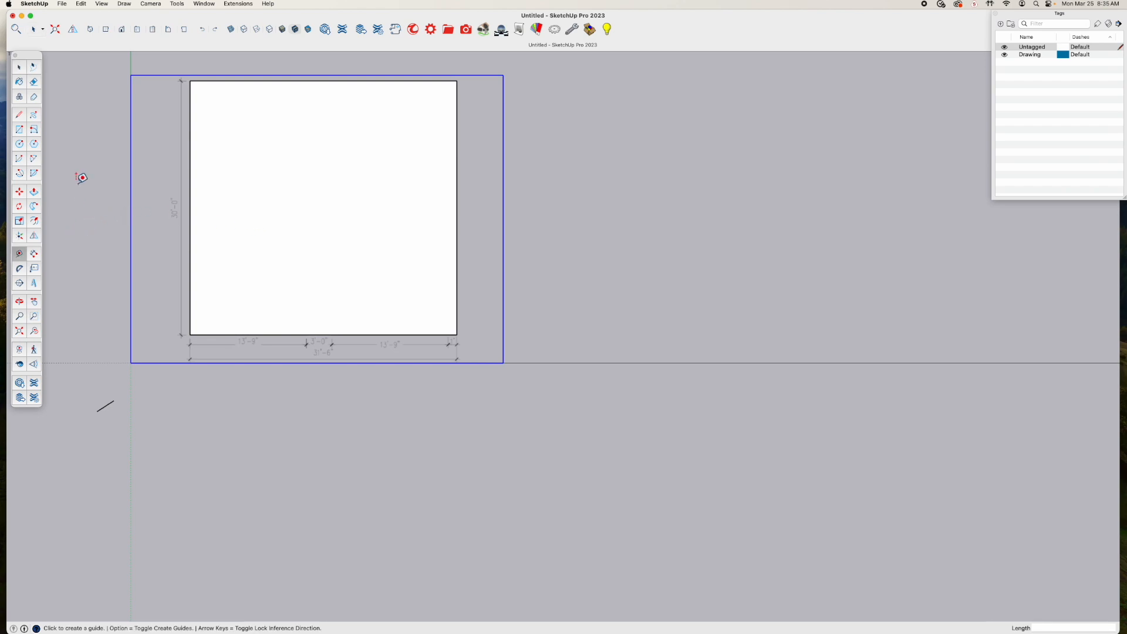
left_click(190, 226)
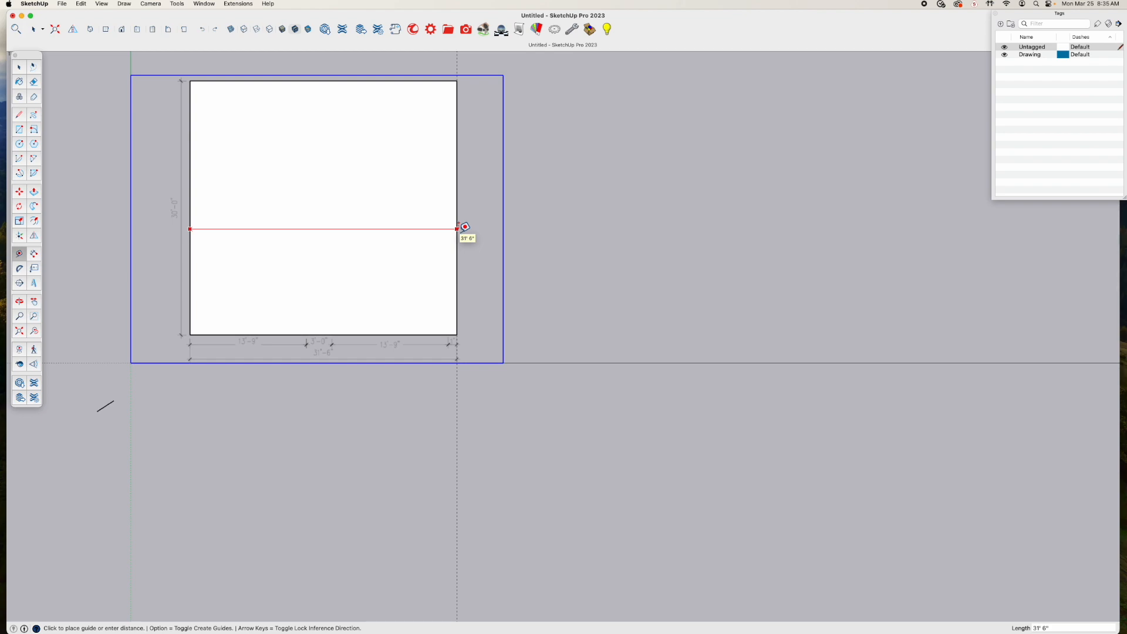
key("Escape")
left_click(418, 80)
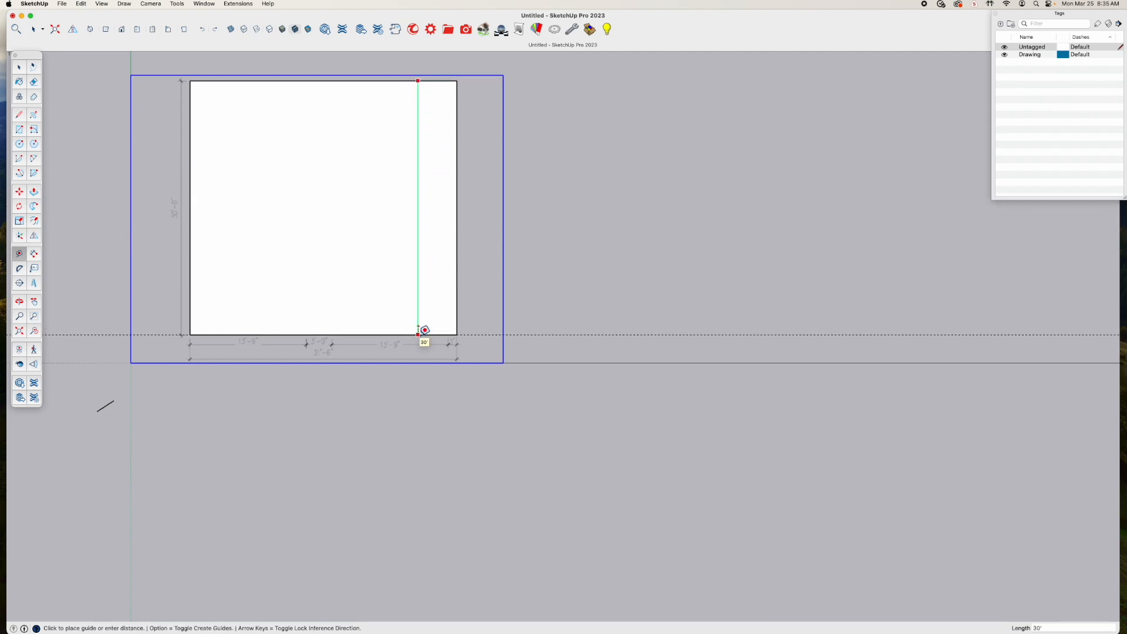
key("Escape")
key("space")
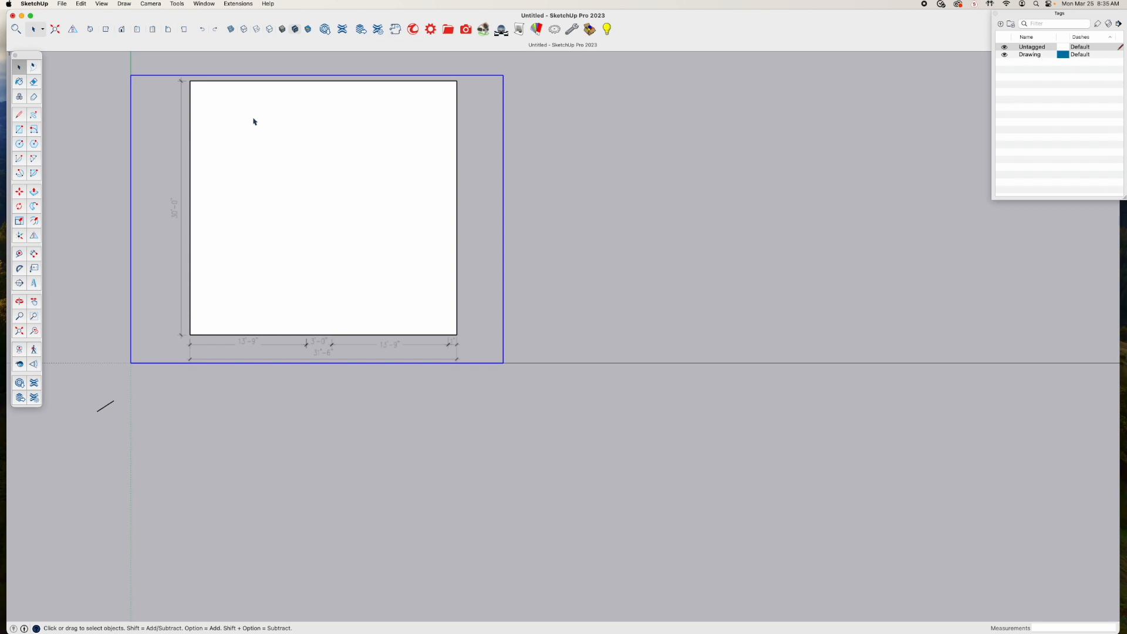
Turn on X-Ray display to see the floor plan through the rectangle, and look over the walls, bathroom and stairs
left_click(232, 29)
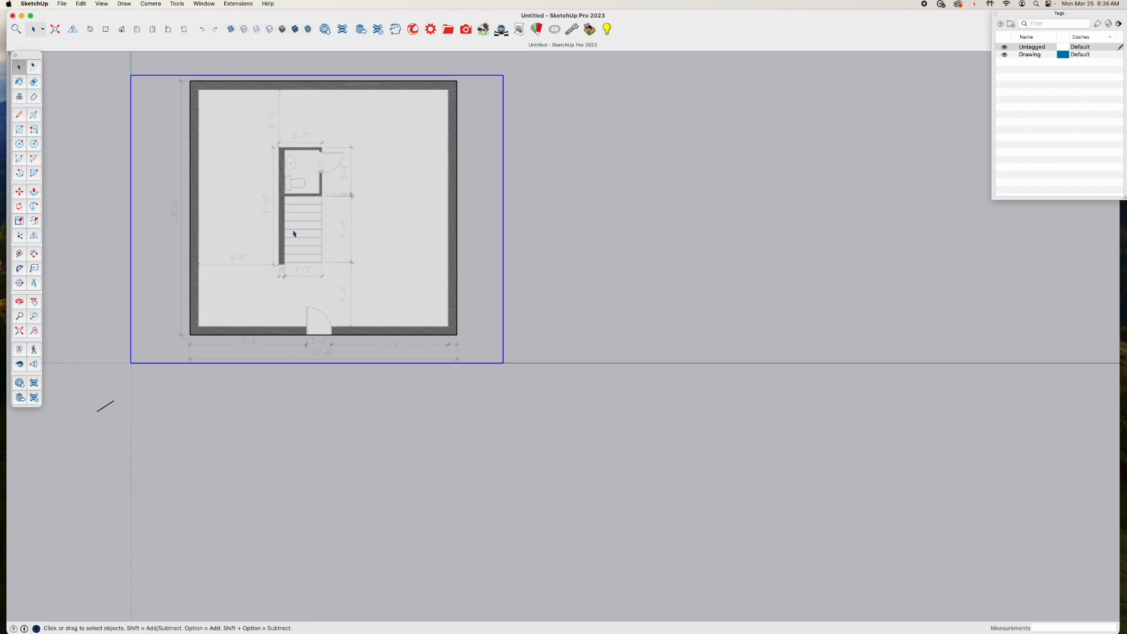
scroll(281, 141, "up", 5)
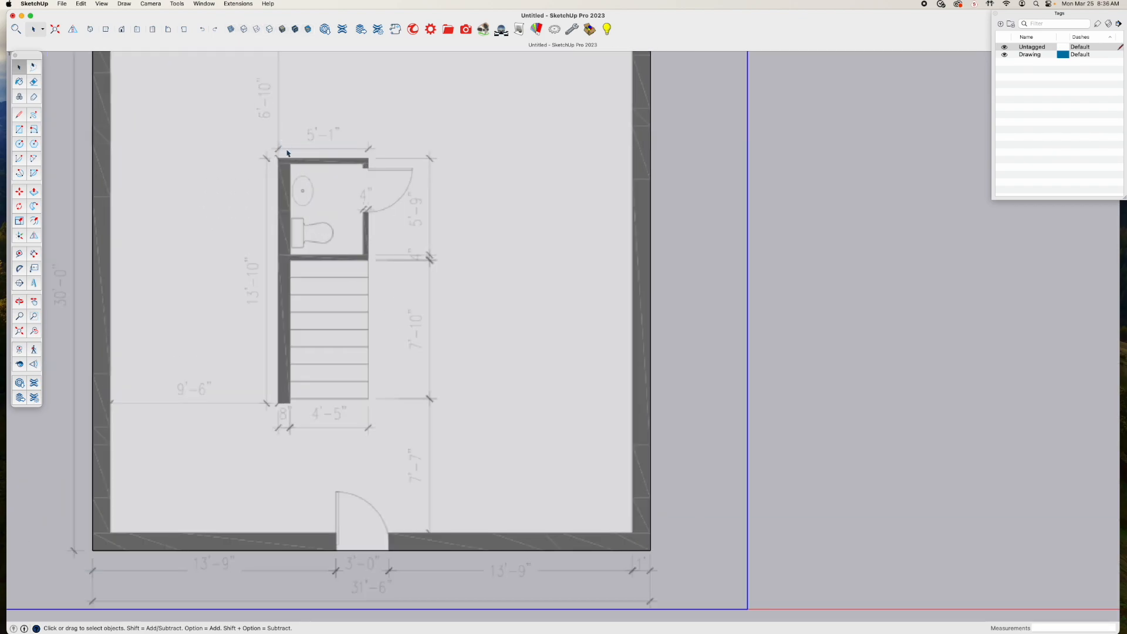
scroll(320, 238, "down", 4)
key("space")
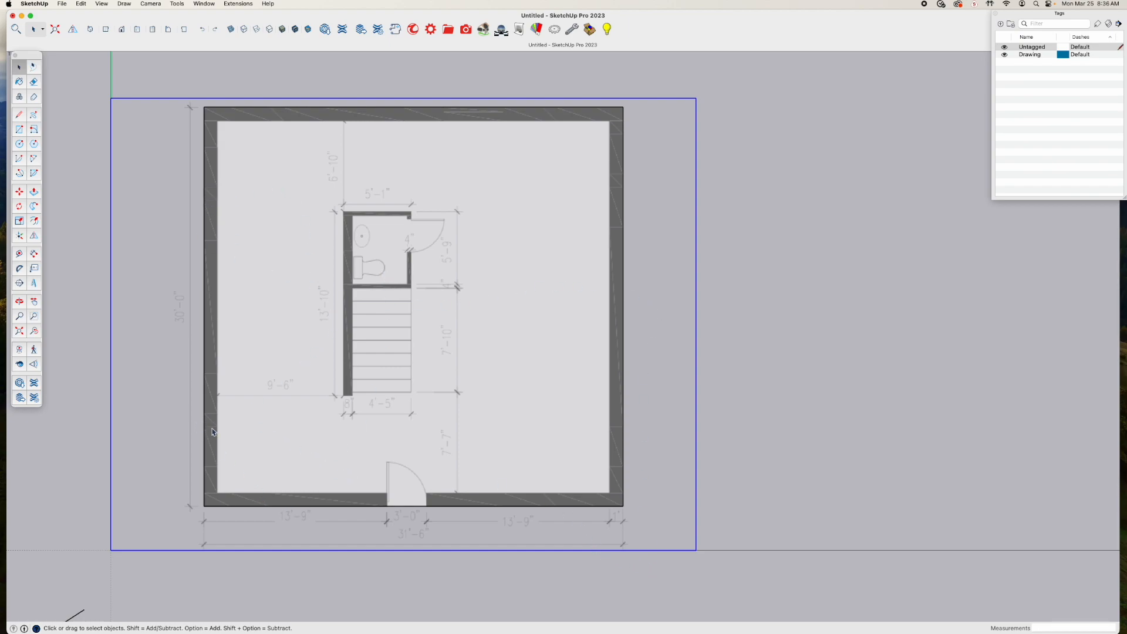
scroll(213, 401, "up", 2)
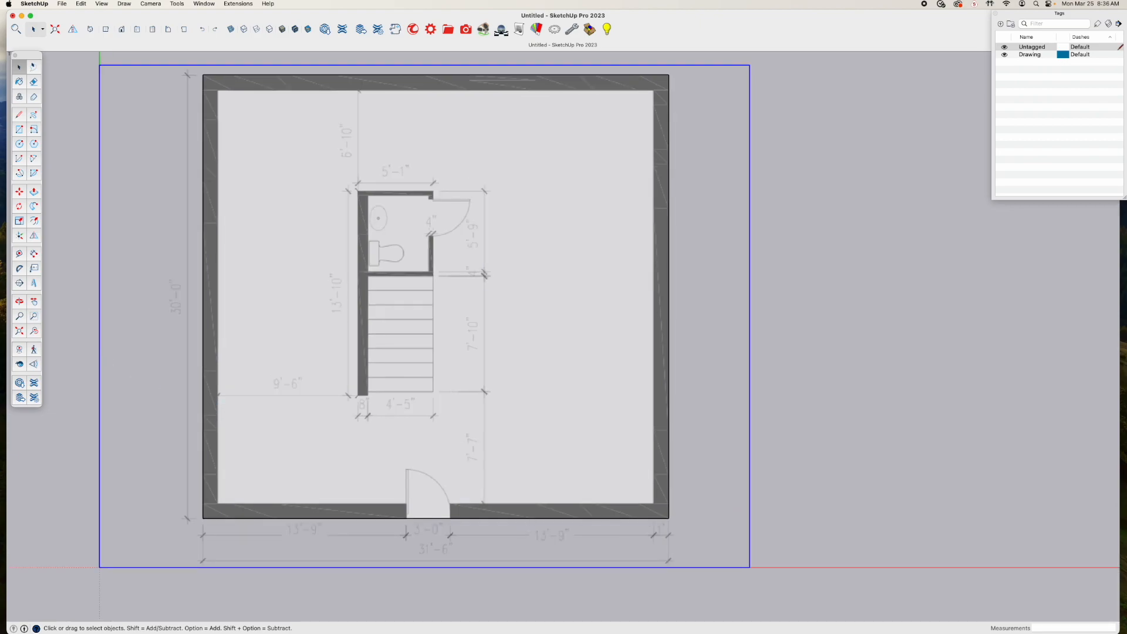
Place vertical guides 1' inside the rectangle's left and right edges for the inner wall faces
left_click(20, 254)
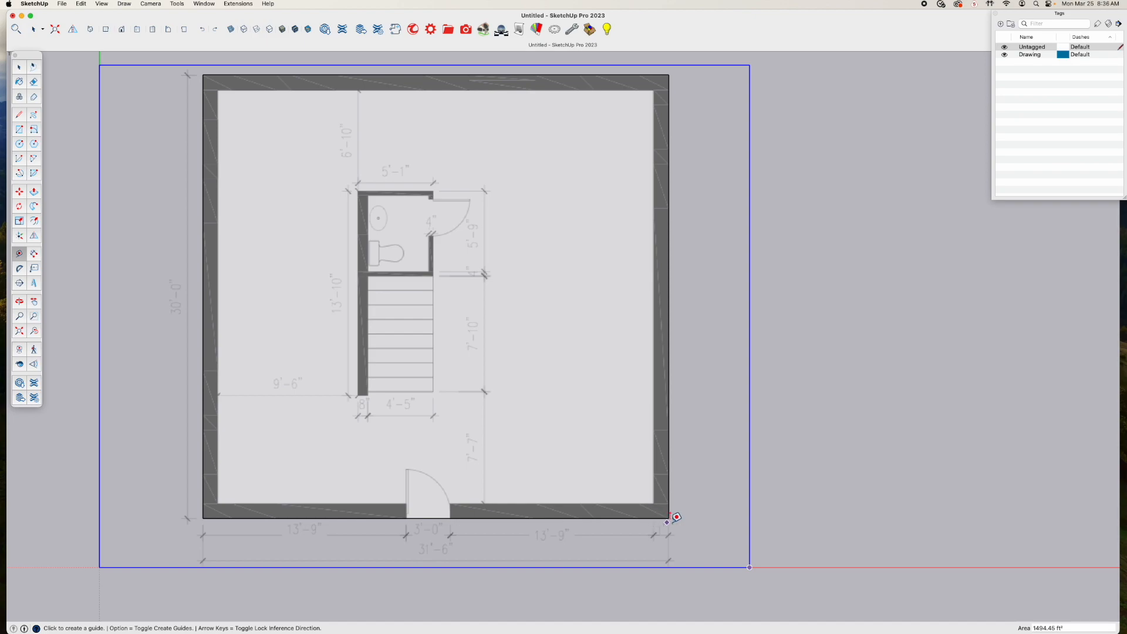
left_click(204, 358)
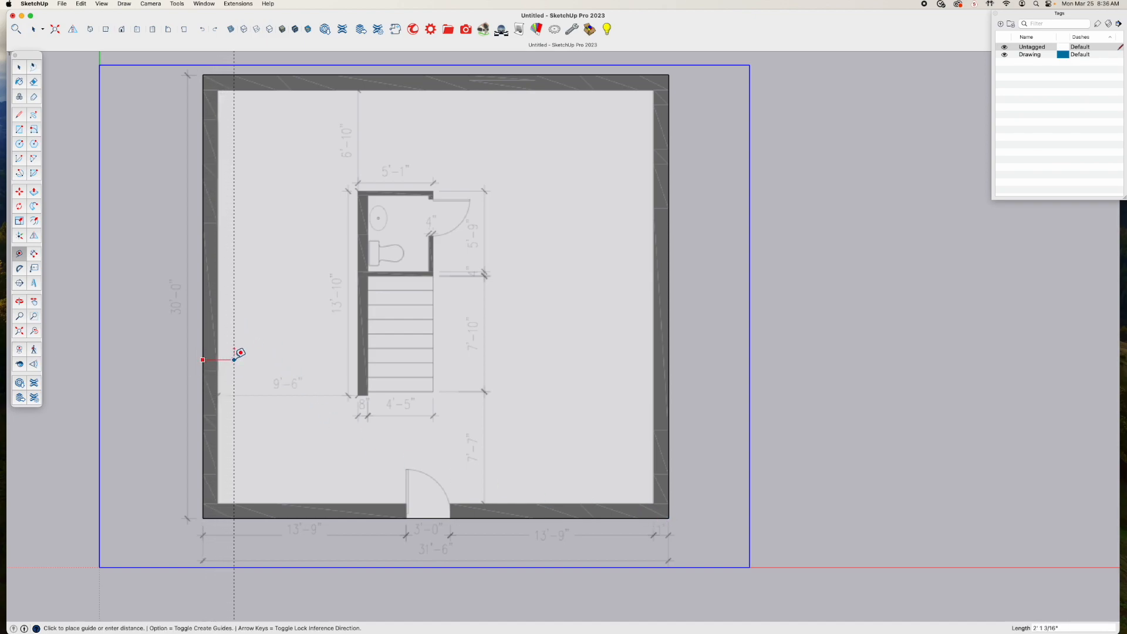
type("1")
key("Return")
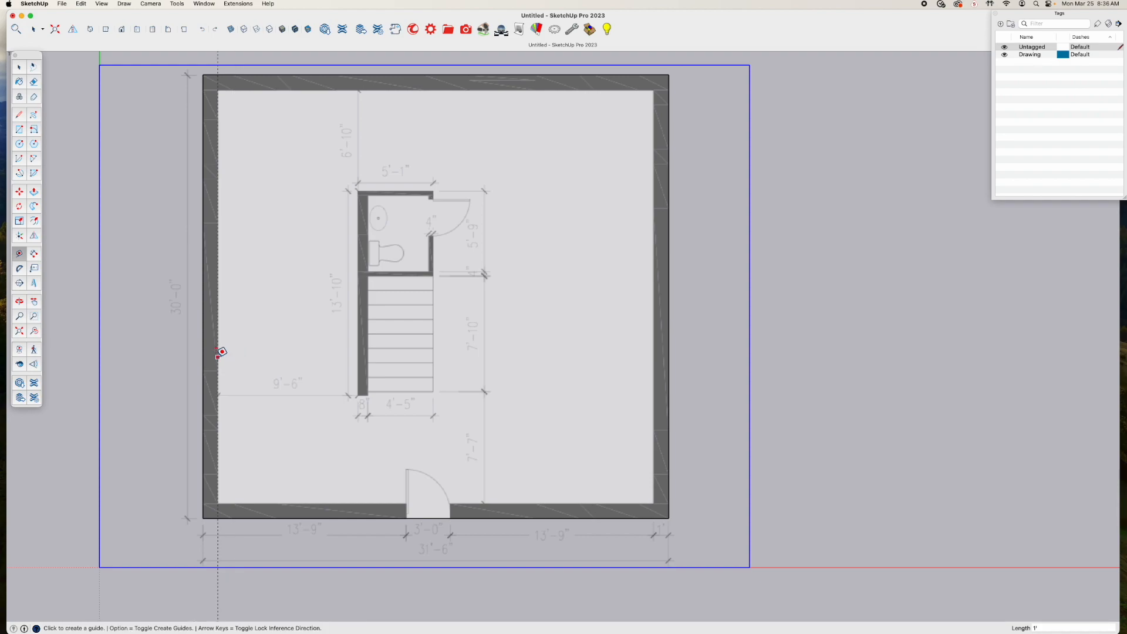
left_click(669, 331)
type("1")
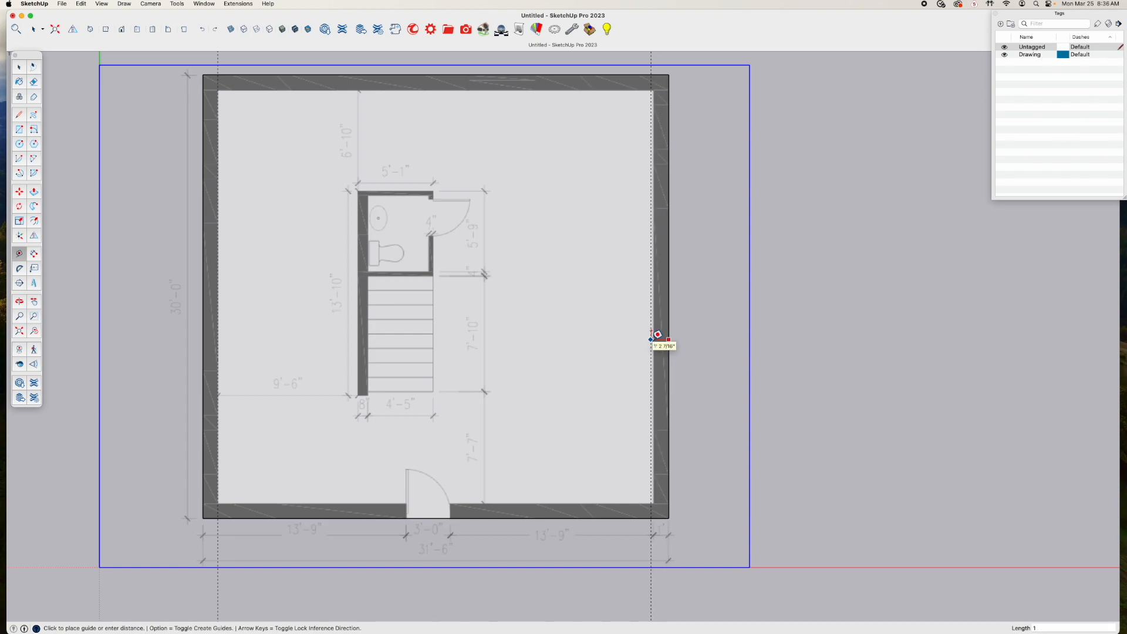
key("Return")
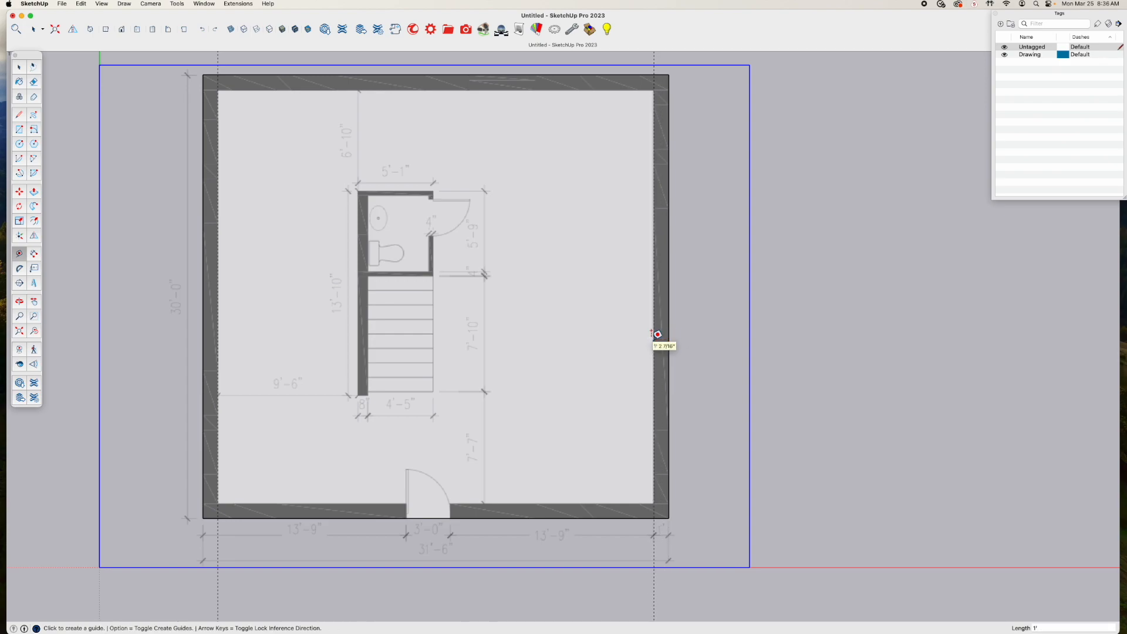
Place horizontal guides 1' inside the rectangle's bottom and top edges for the inner wall faces
left_click(544, 513)
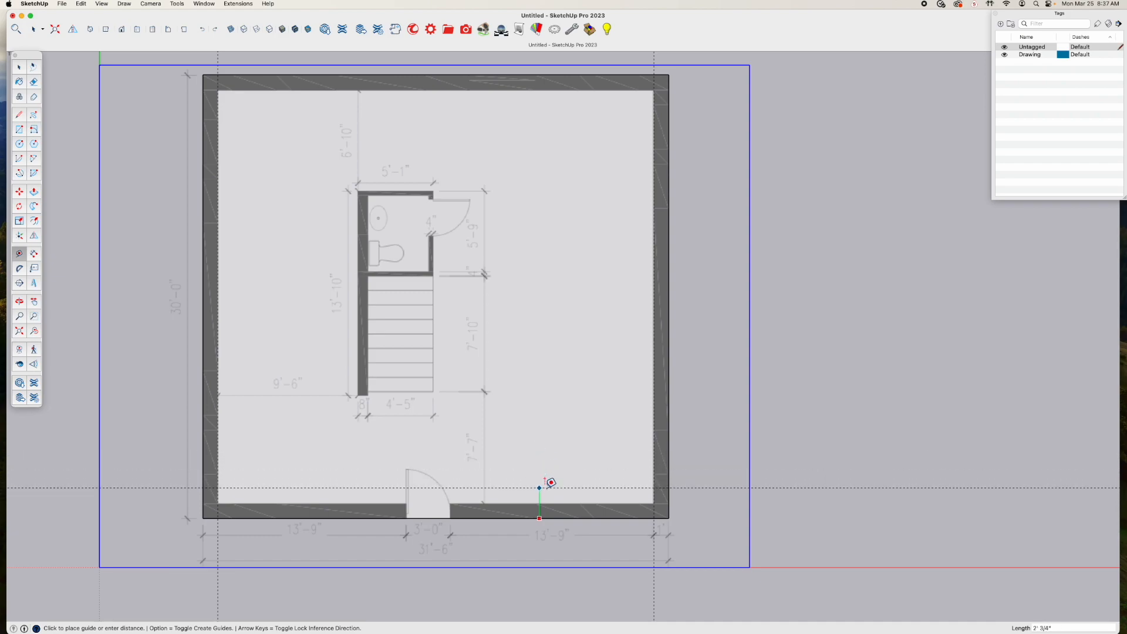
type("1'")
key("Return")
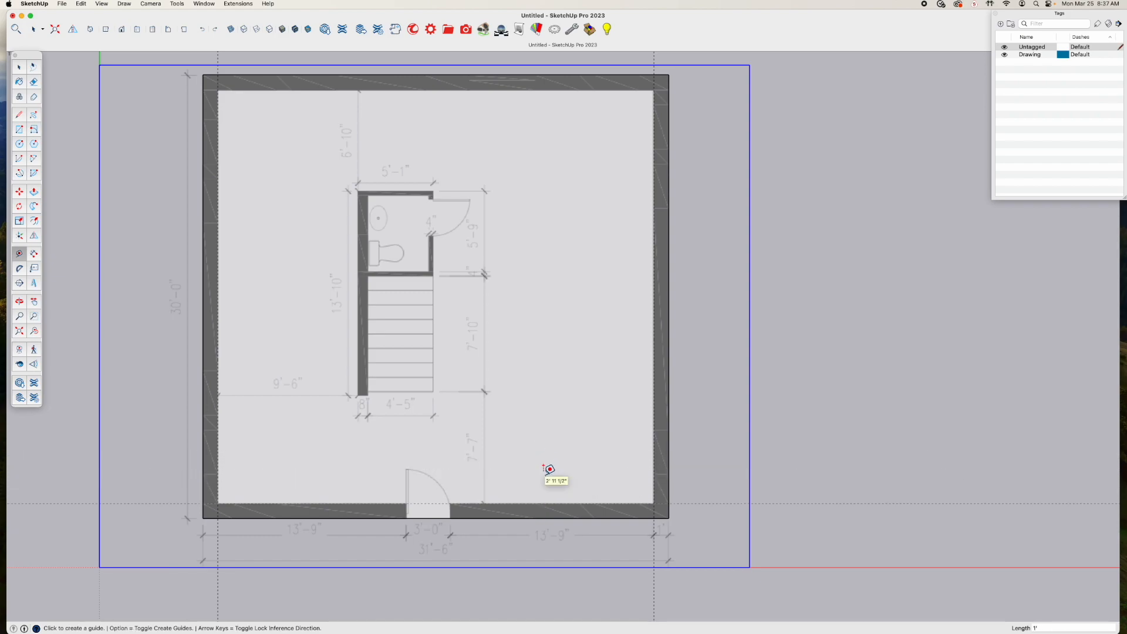
left_click(578, 74)
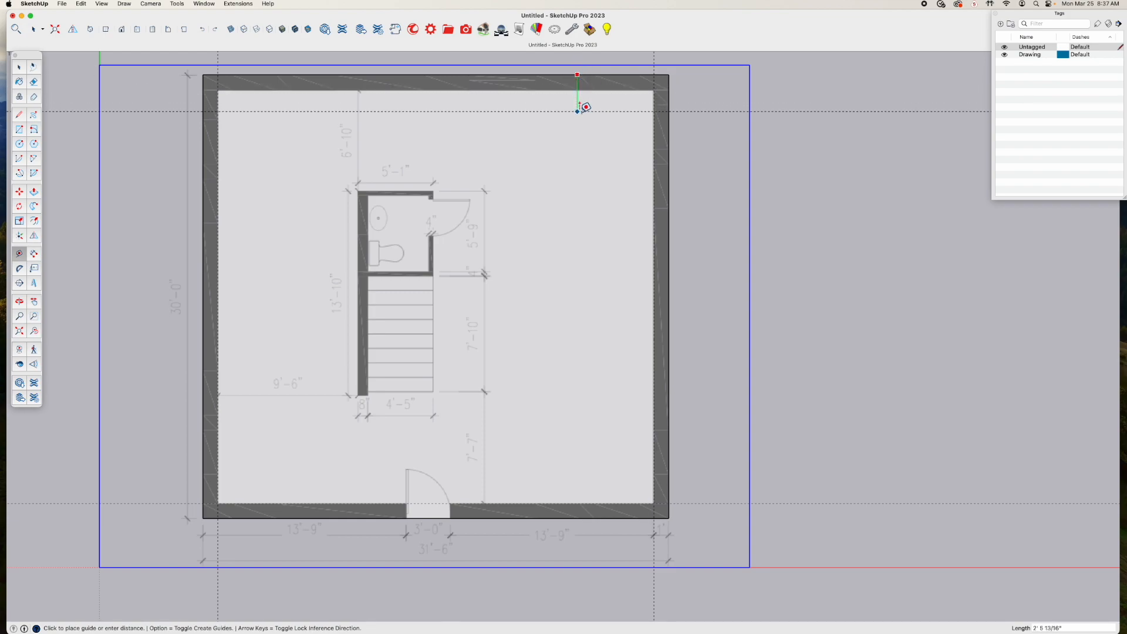
type("1")
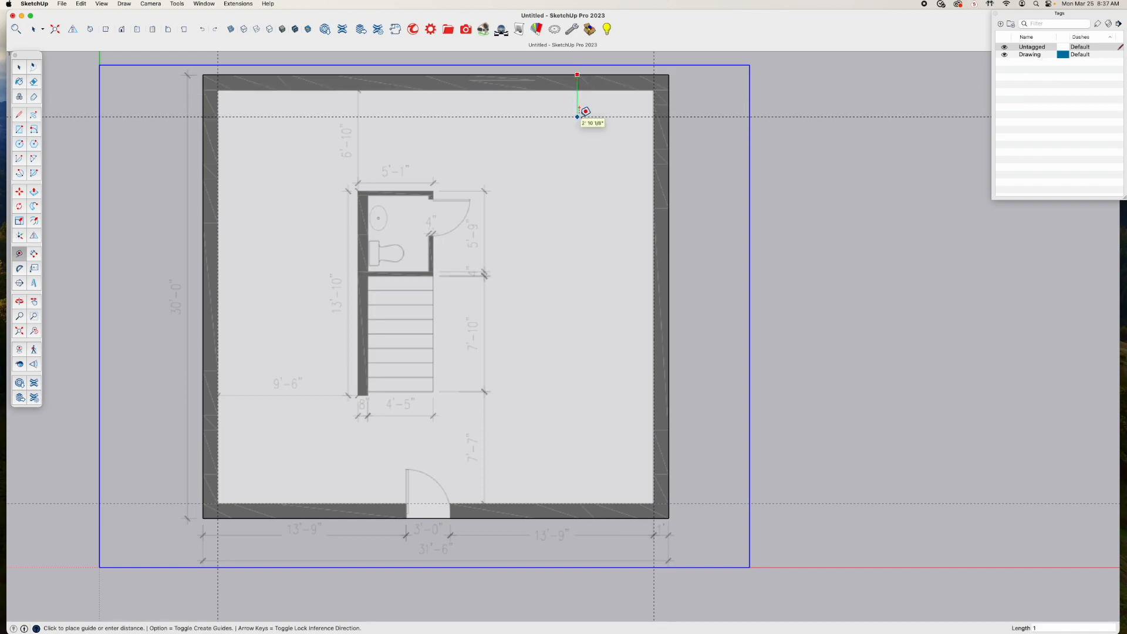
key("Return")
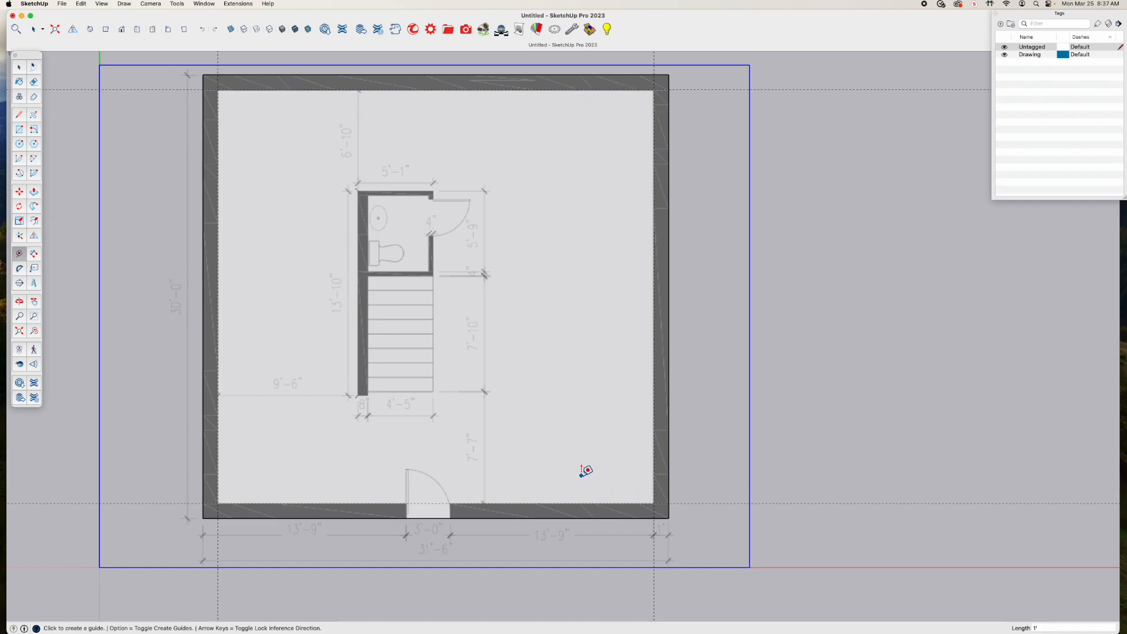
Trace the inner wall outline as a closed loop of lines through the four guide intersections
key("l")
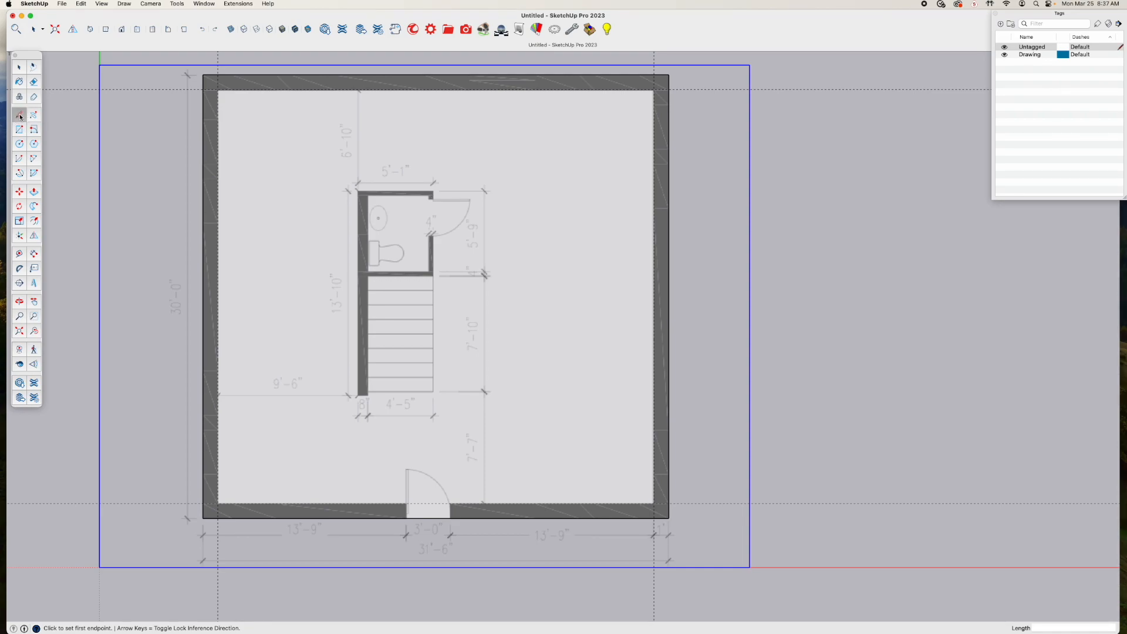
left_click(217, 503)
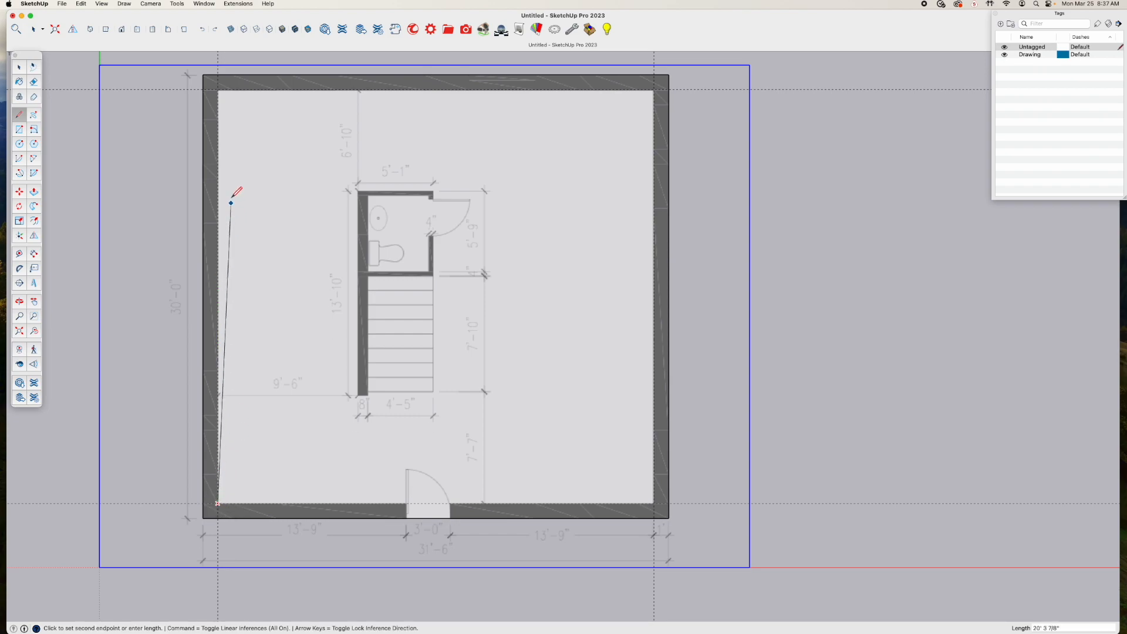
left_click(218, 89)
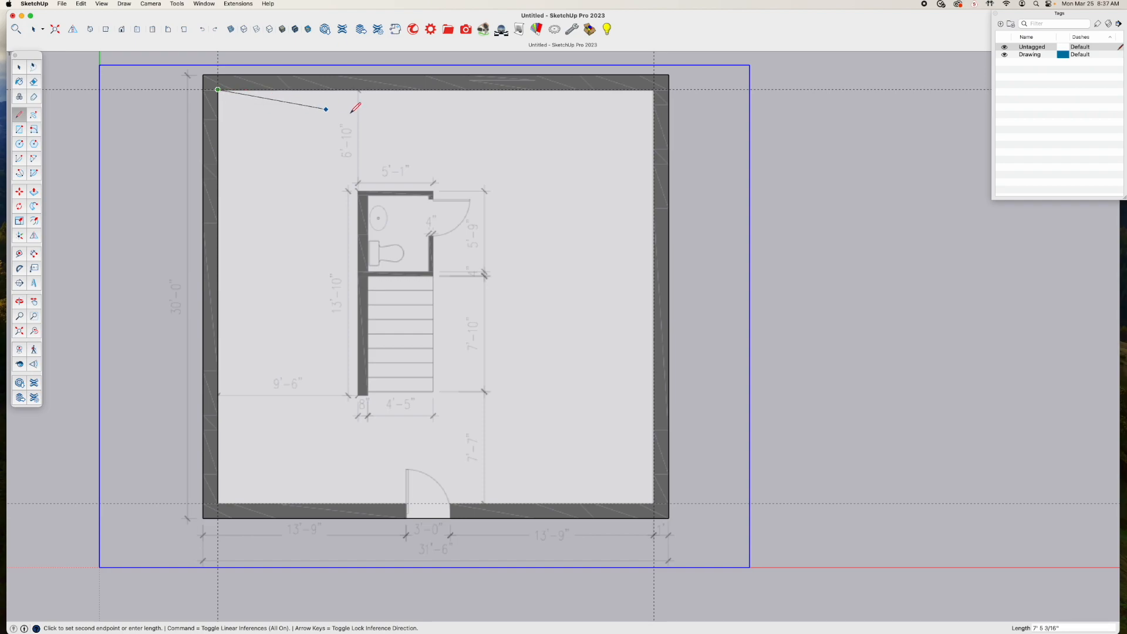
left_click(653, 90)
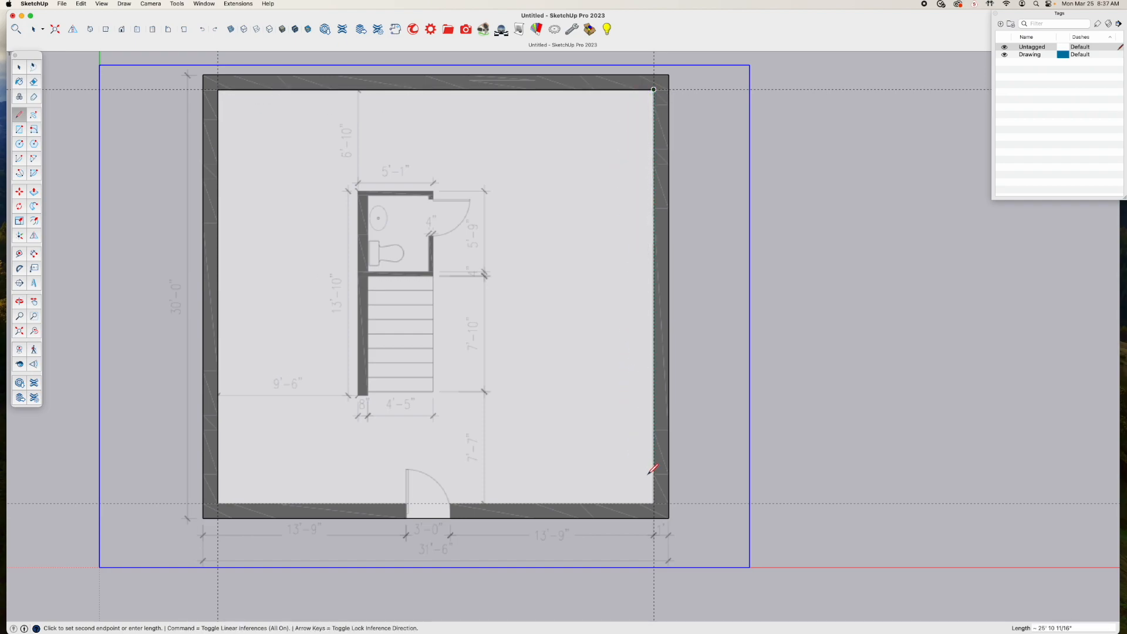
left_click(653, 503)
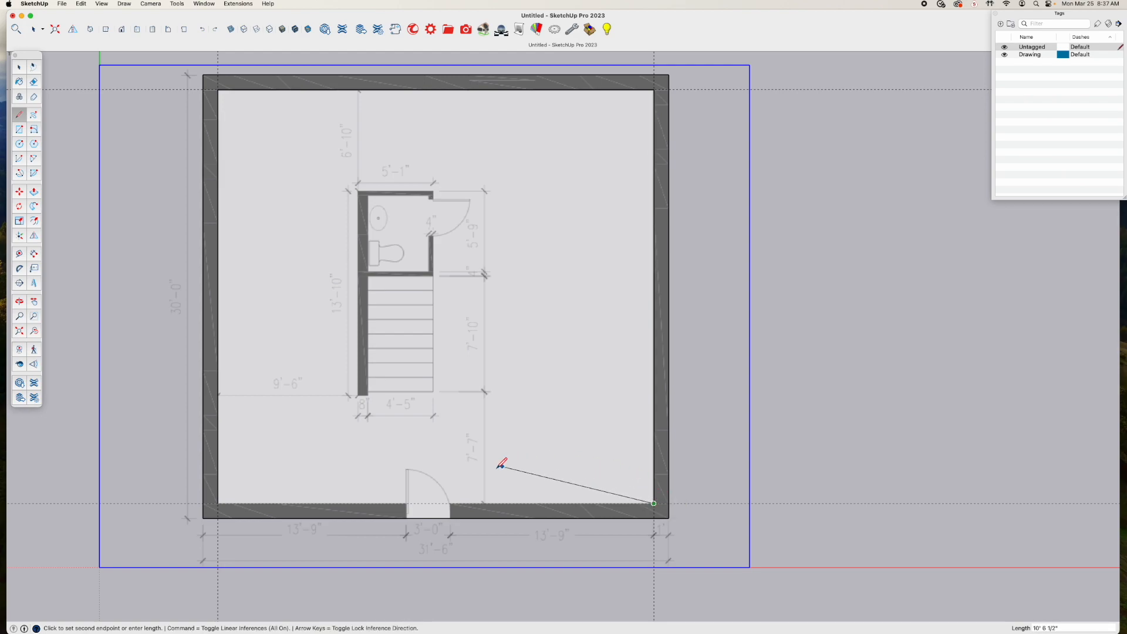
left_click(218, 502)
key("space")
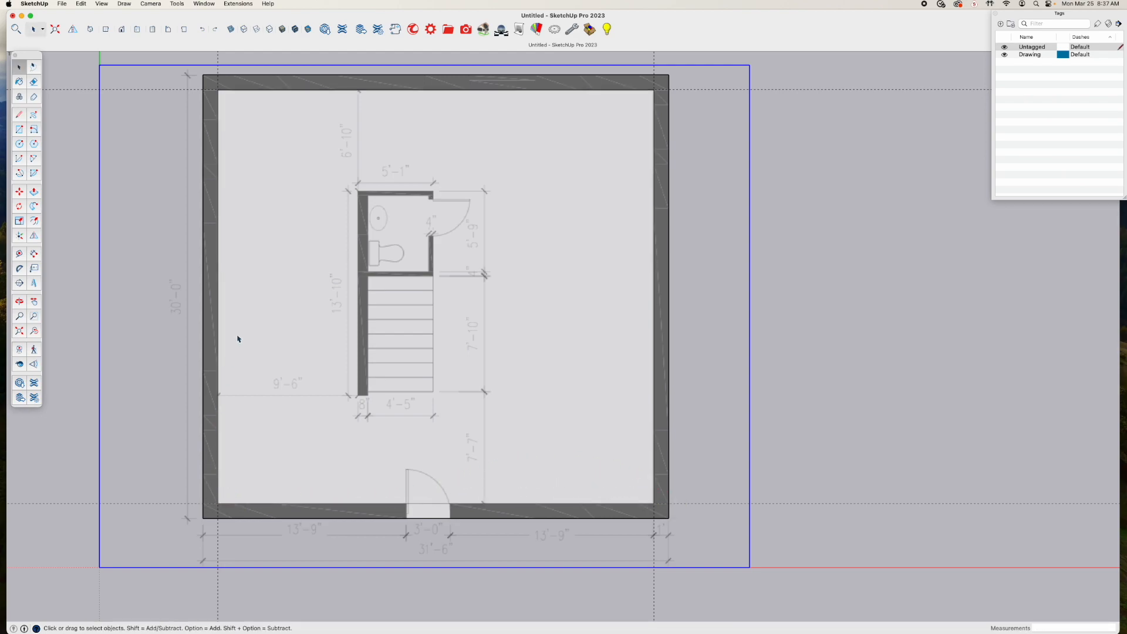
Turn off X-Ray display and select the wall face between the outer and inner outlines
left_click(230, 28)
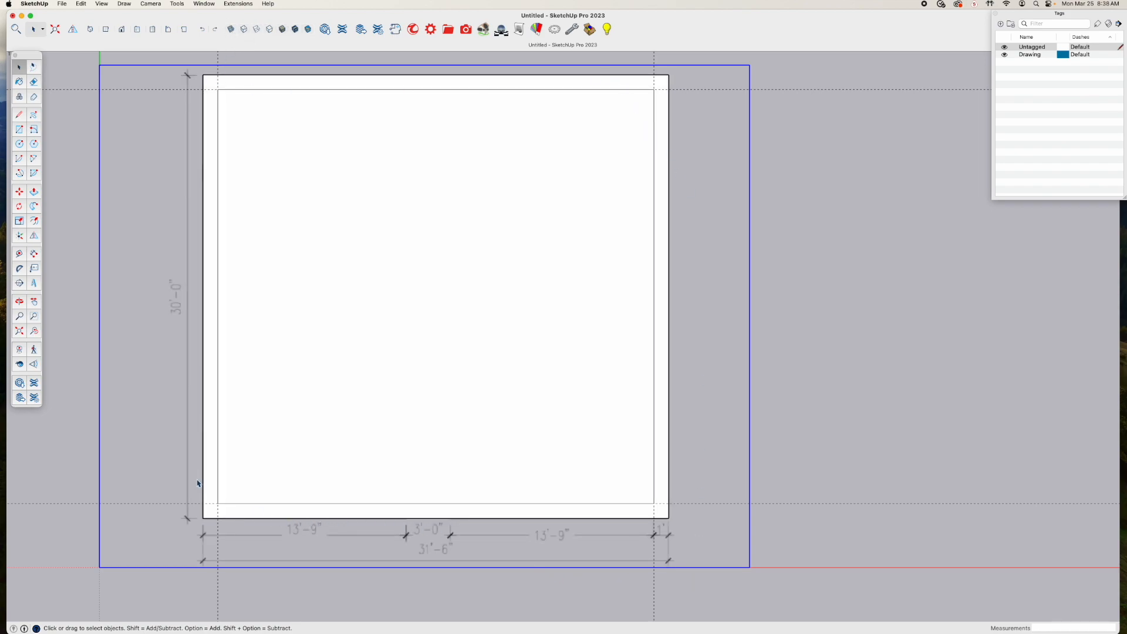
left_click(328, 82)
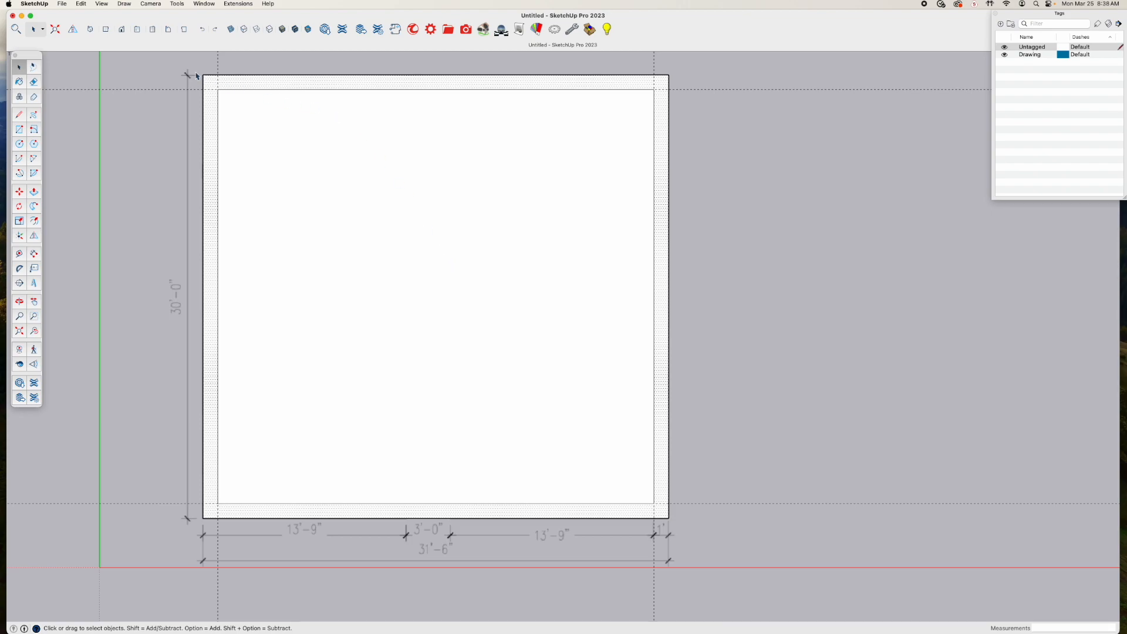
Delete all guides and turn on X-Ray display to show the floor plan image through the faces
left_click(85, 5)
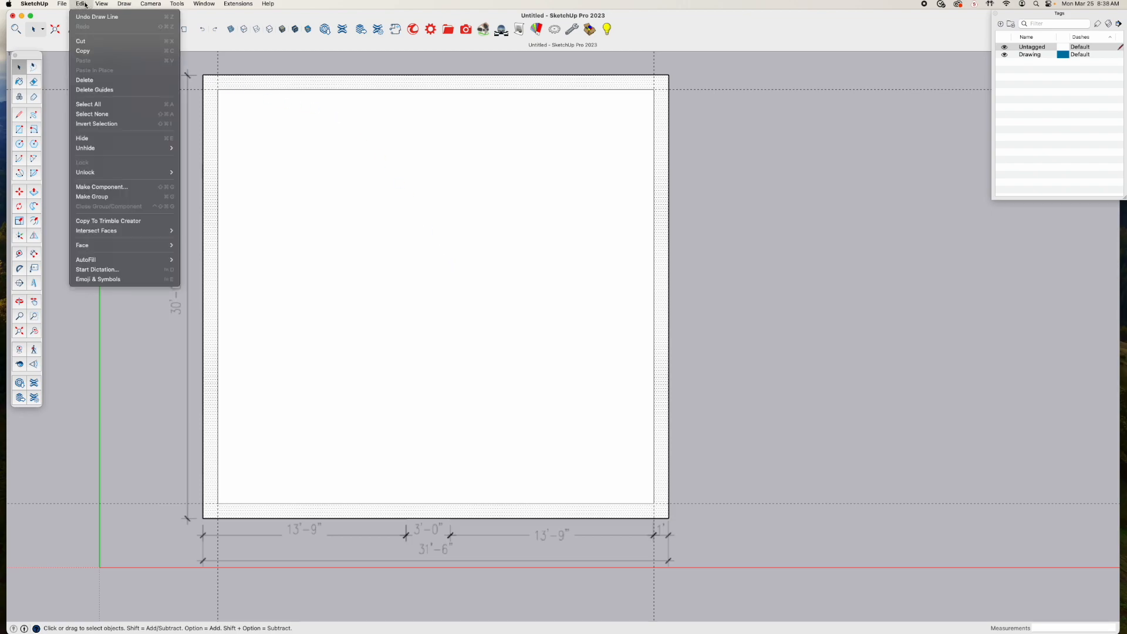
left_click(97, 89)
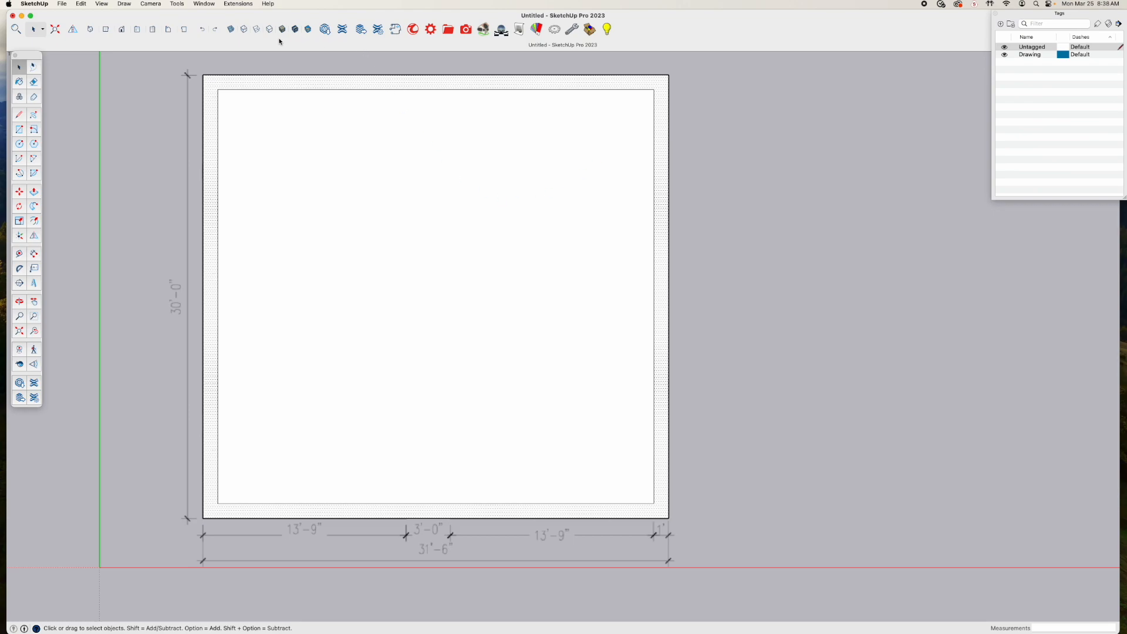
left_click(233, 32)
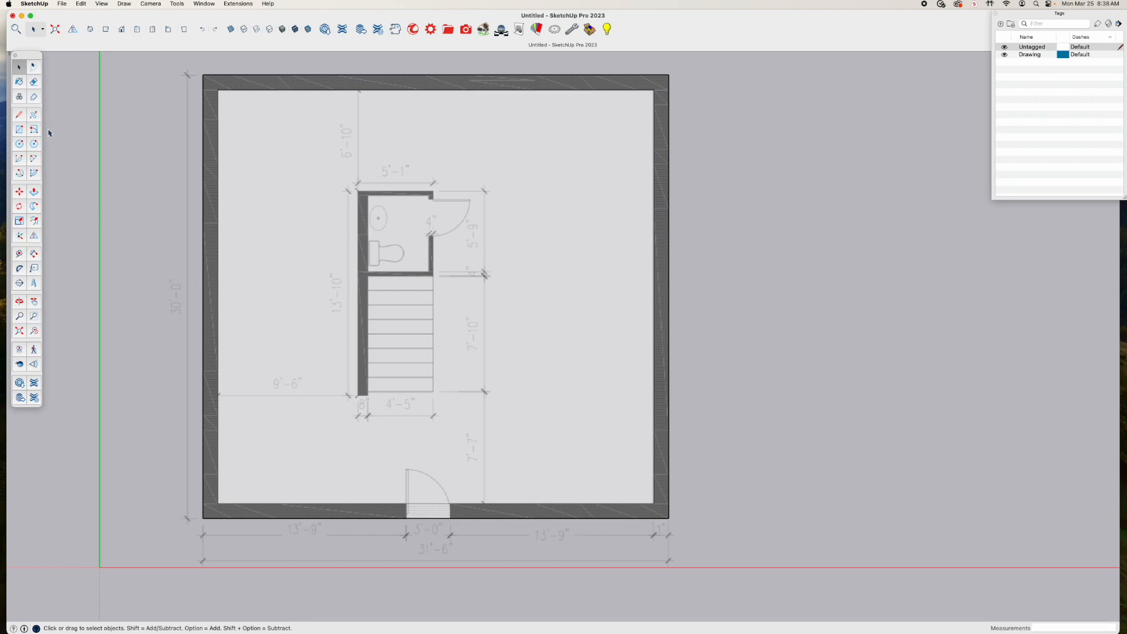
Place vertical guides 9'6" from the left inner wall face and 8" beyond that for the long interior wall
left_click(19, 253)
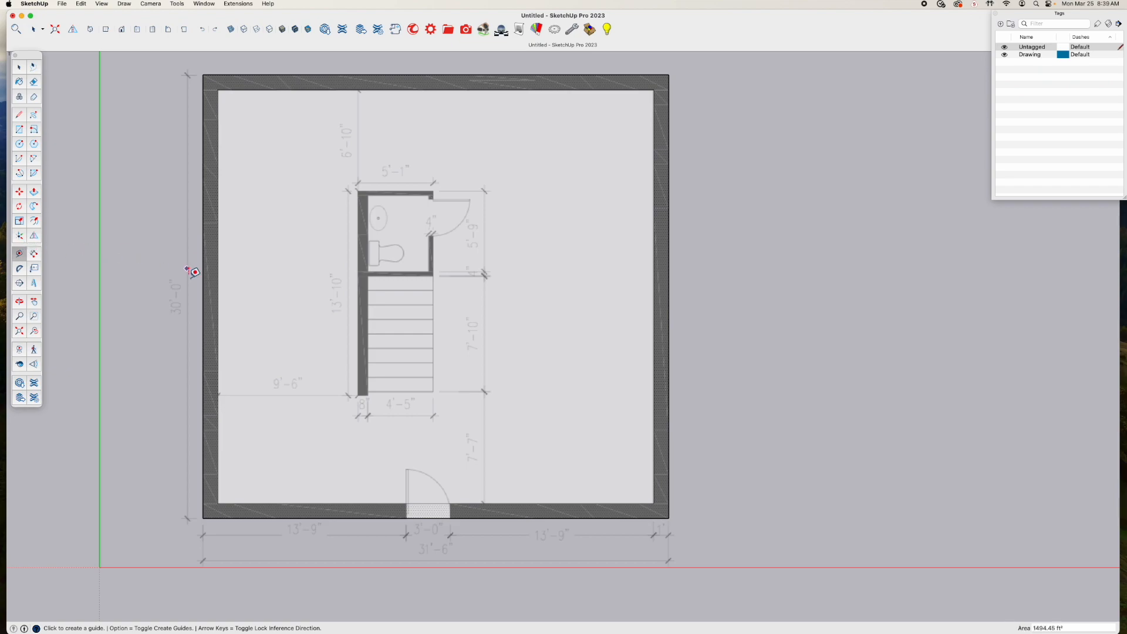
left_click(217, 329)
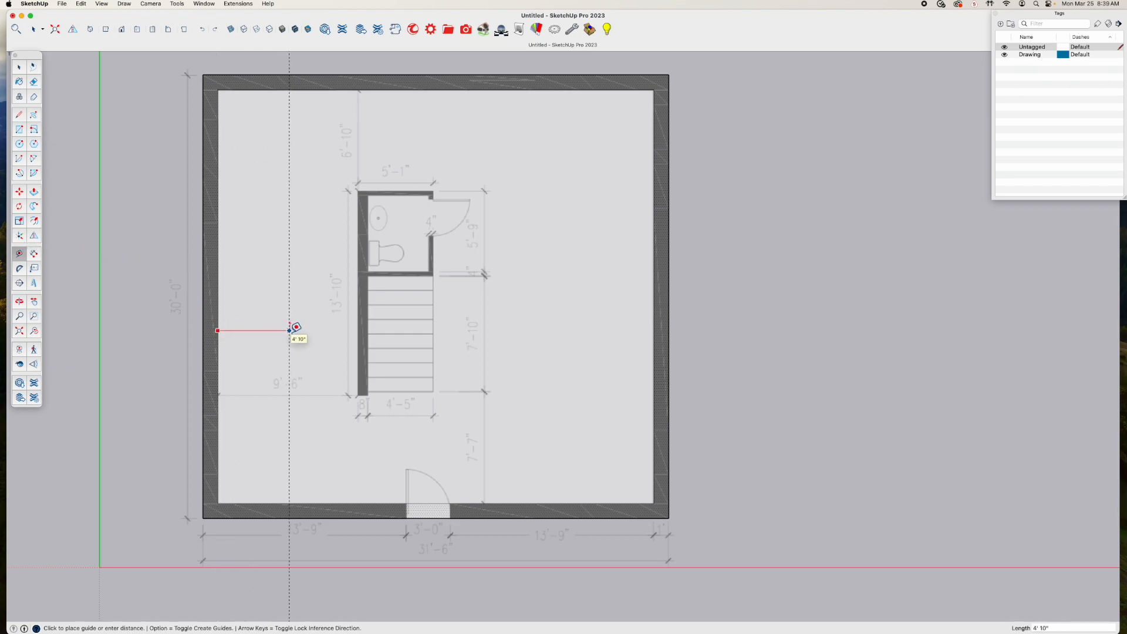
type("9'6")
key("Return")
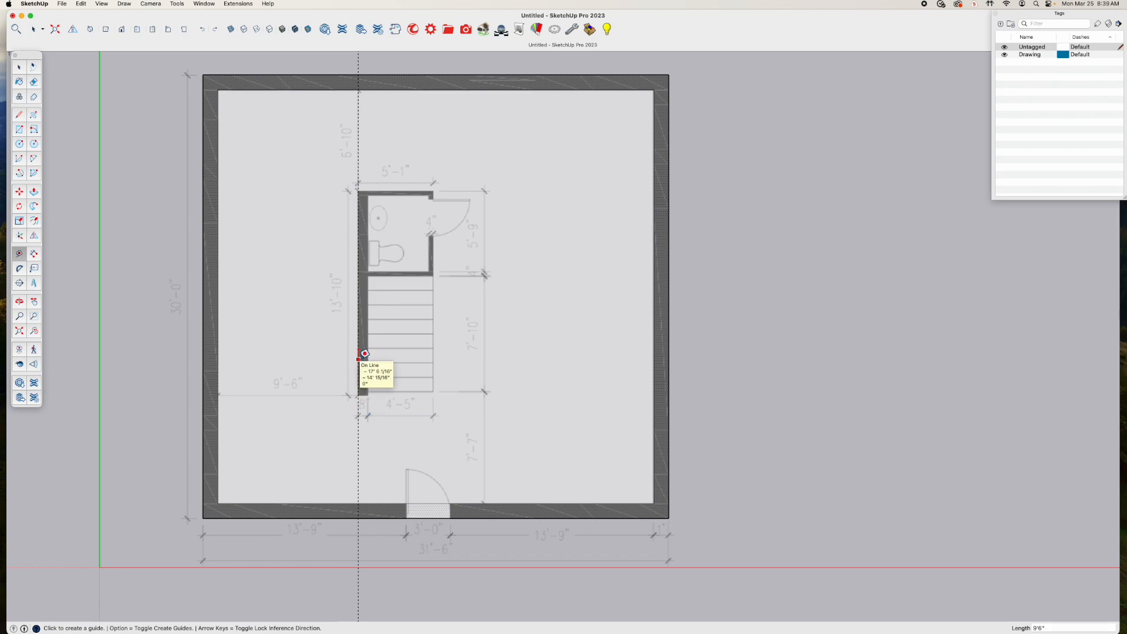
left_click(358, 358)
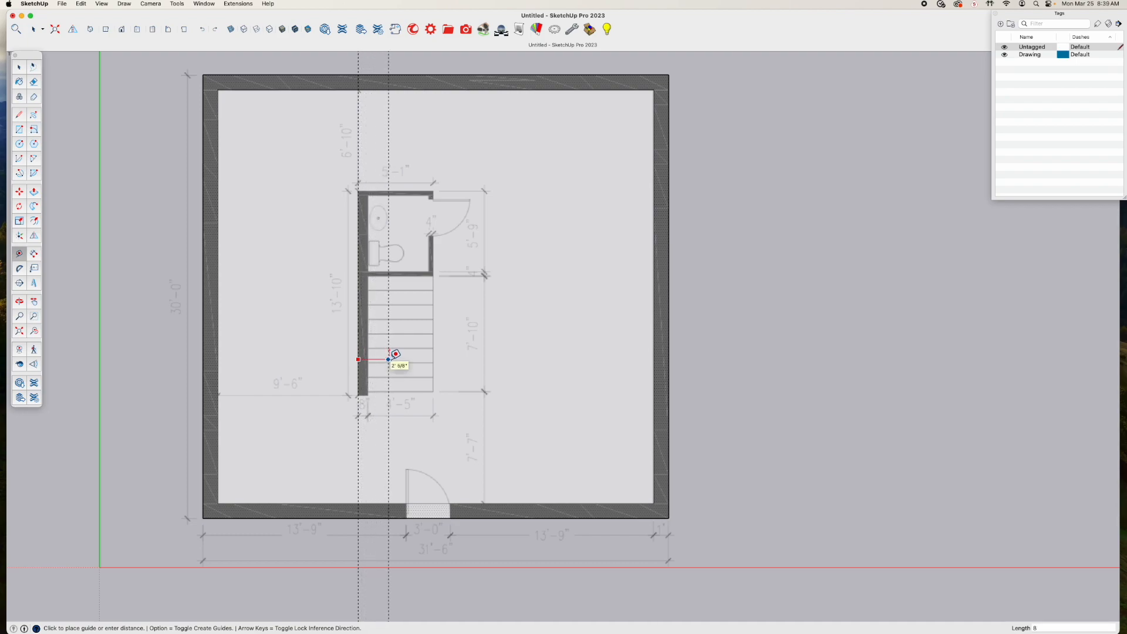
type("8\"")
key("Return")
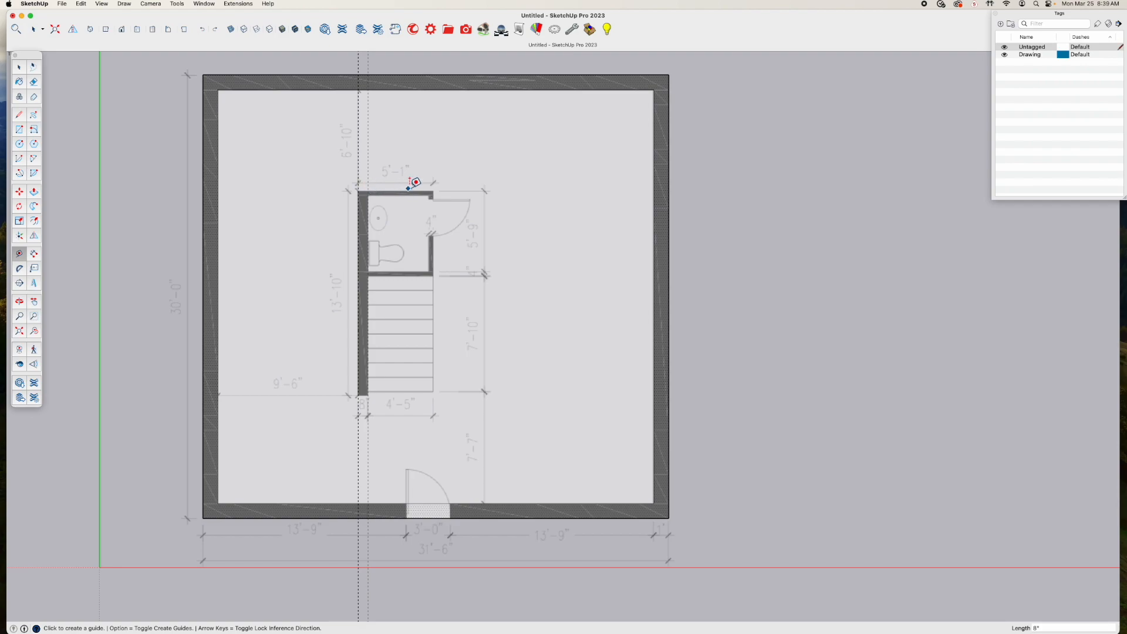
Place horizontal guides 6'10" below the top inner wall face and 4" below that for the bathroom's upper wall
left_click(411, 89)
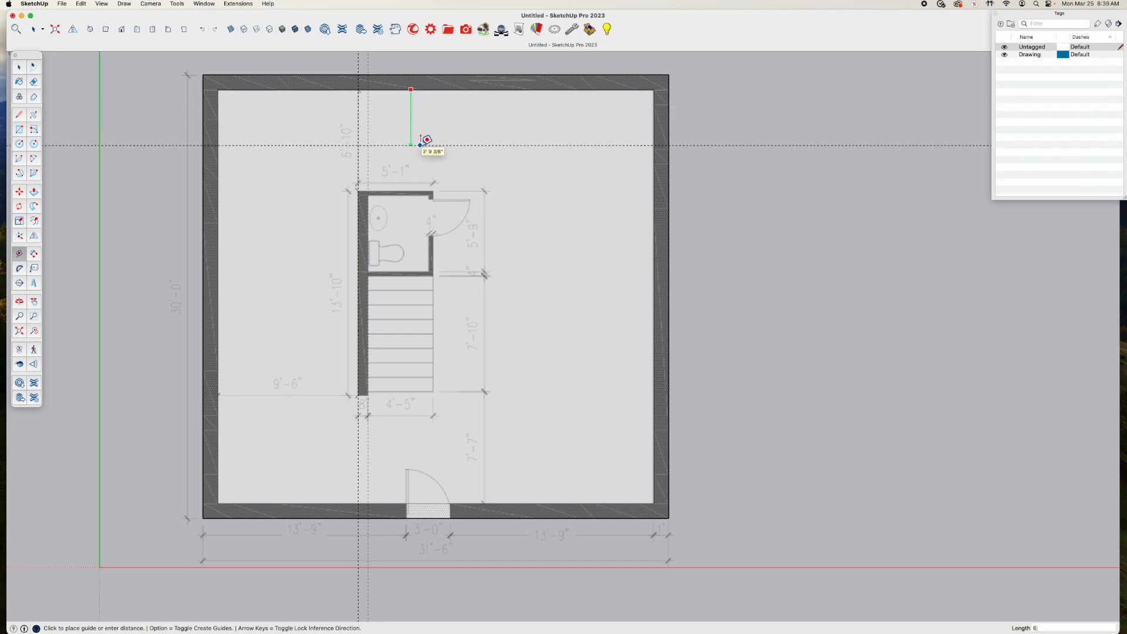
type("6'10")
key("Return")
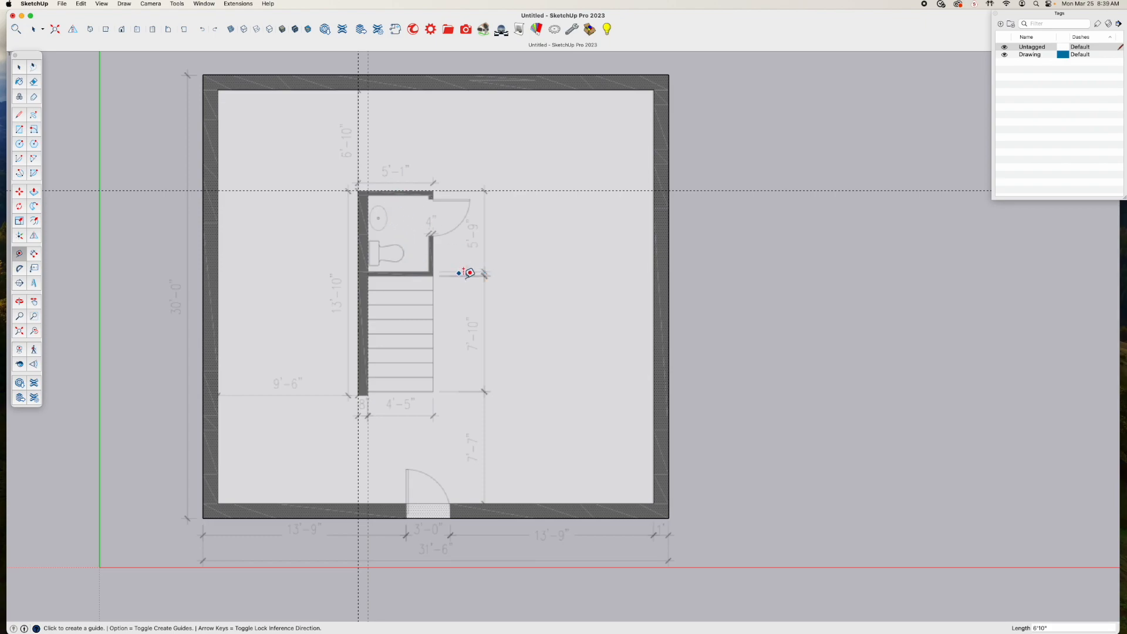
left_click(410, 192)
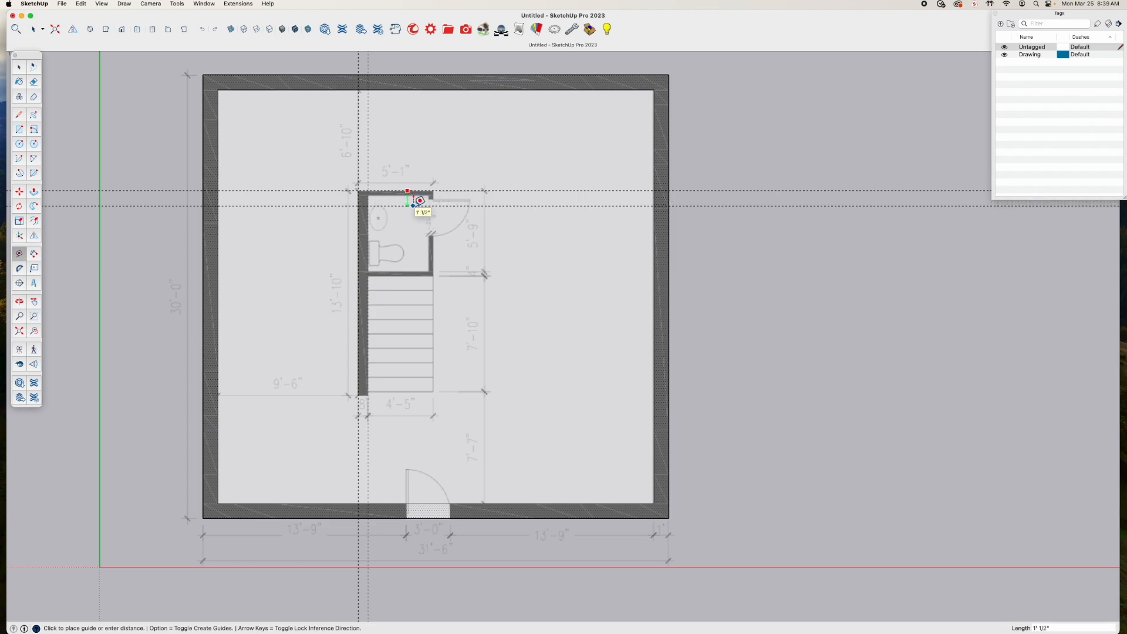
key("Escape")
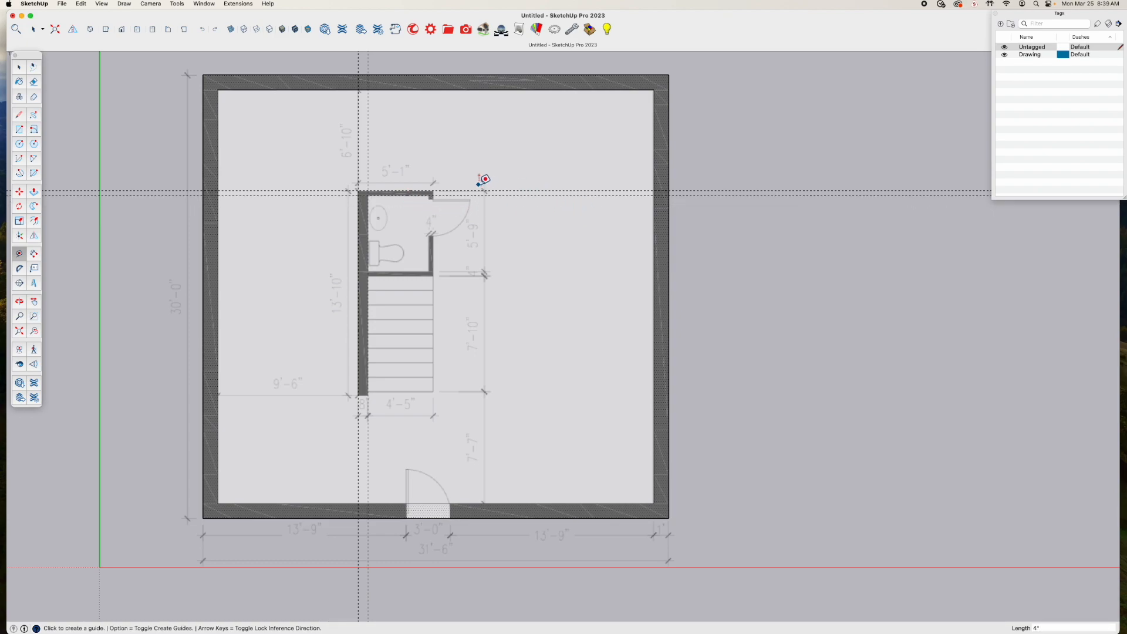
Place horizontal guides 5'9" below the bathroom's top guide and 4" back above that for its lower wall
left_click(413, 191)
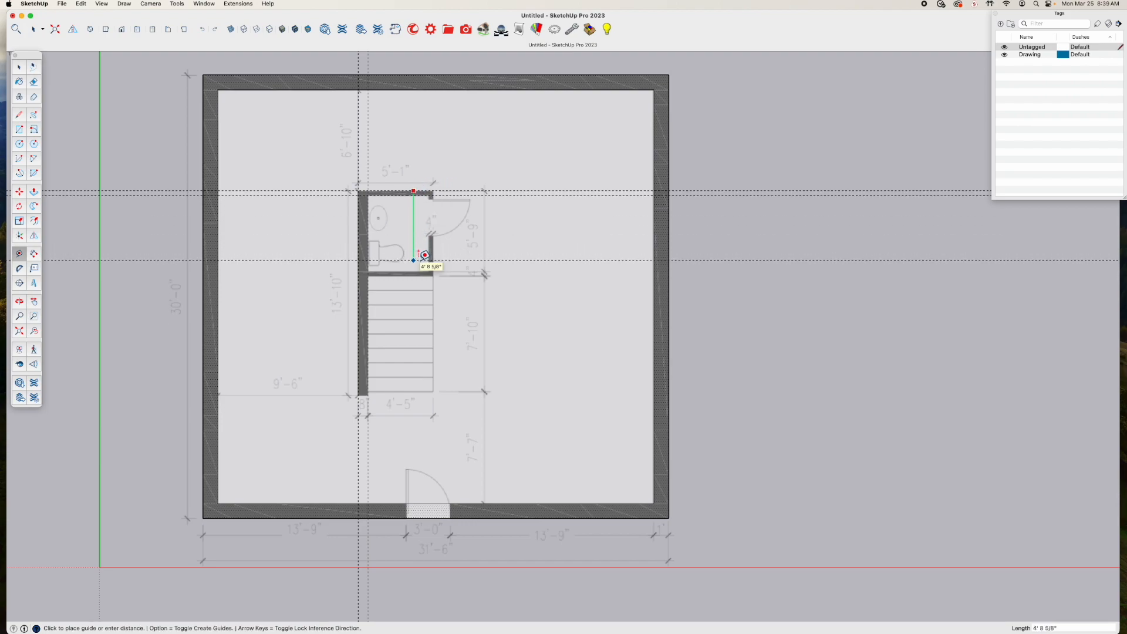
type("5'9")
key("Return")
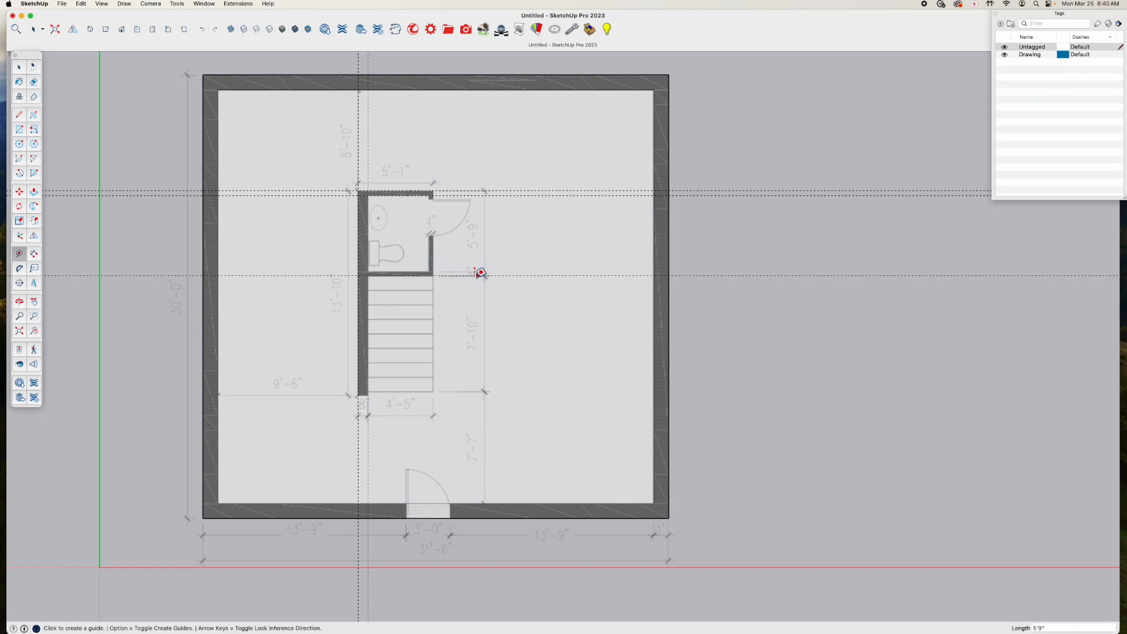
left_click(400, 275)
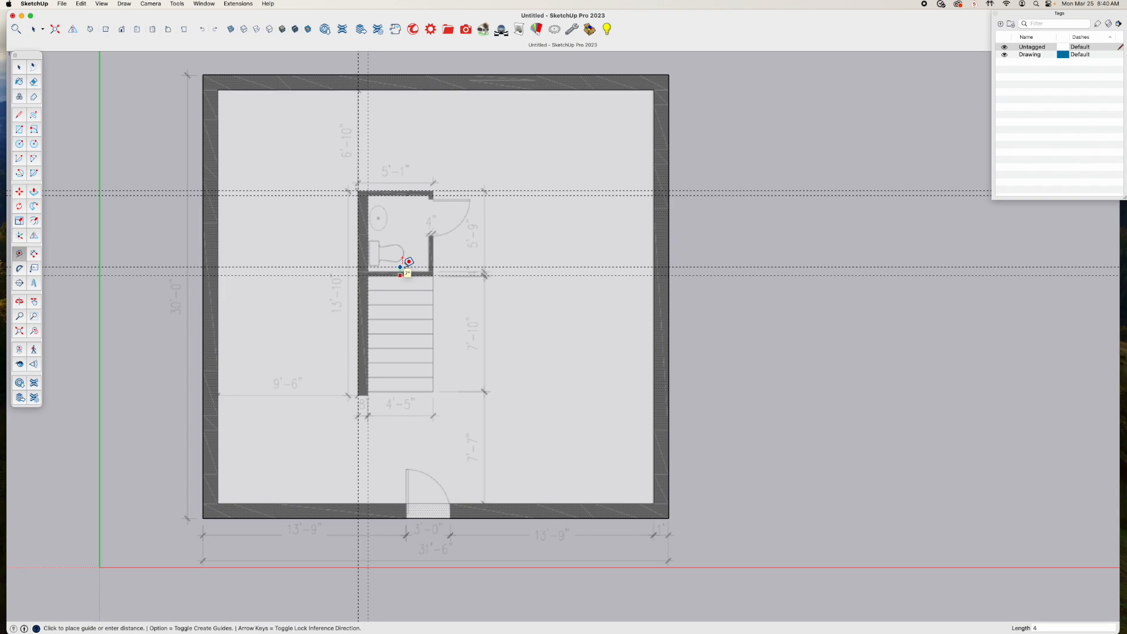
key("Return")
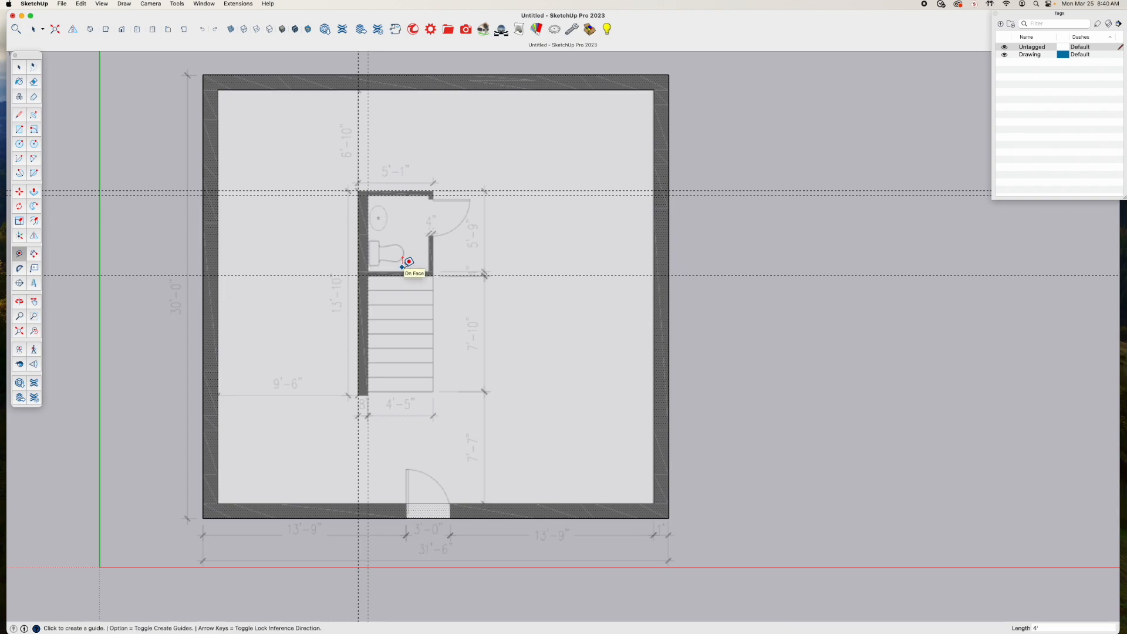
left_click(418, 274)
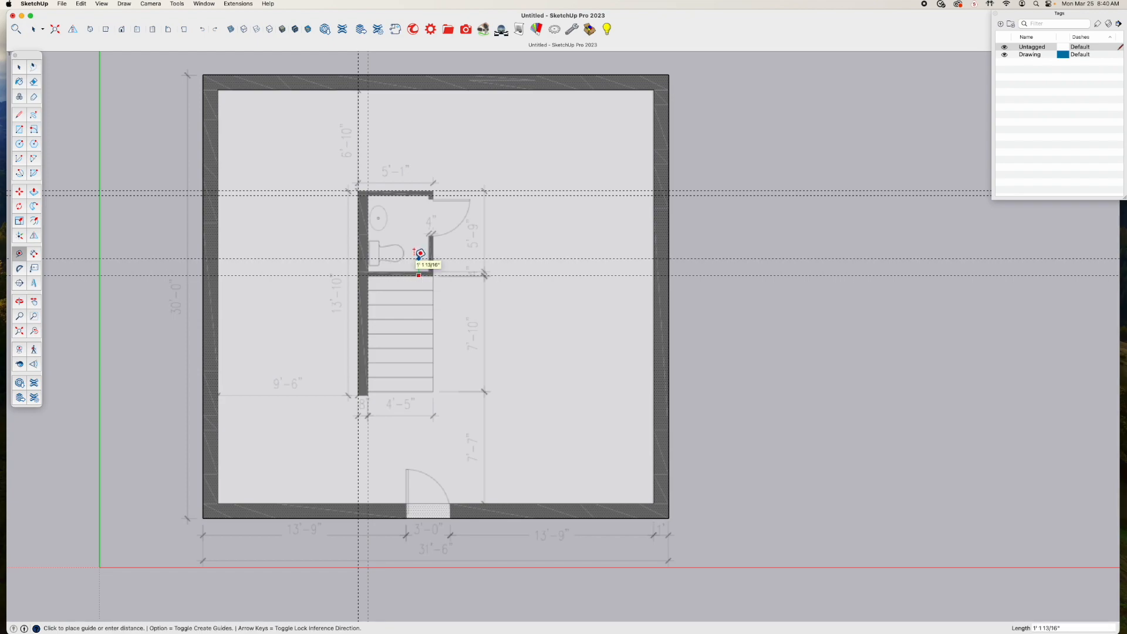
type("4\"")
key("Return")
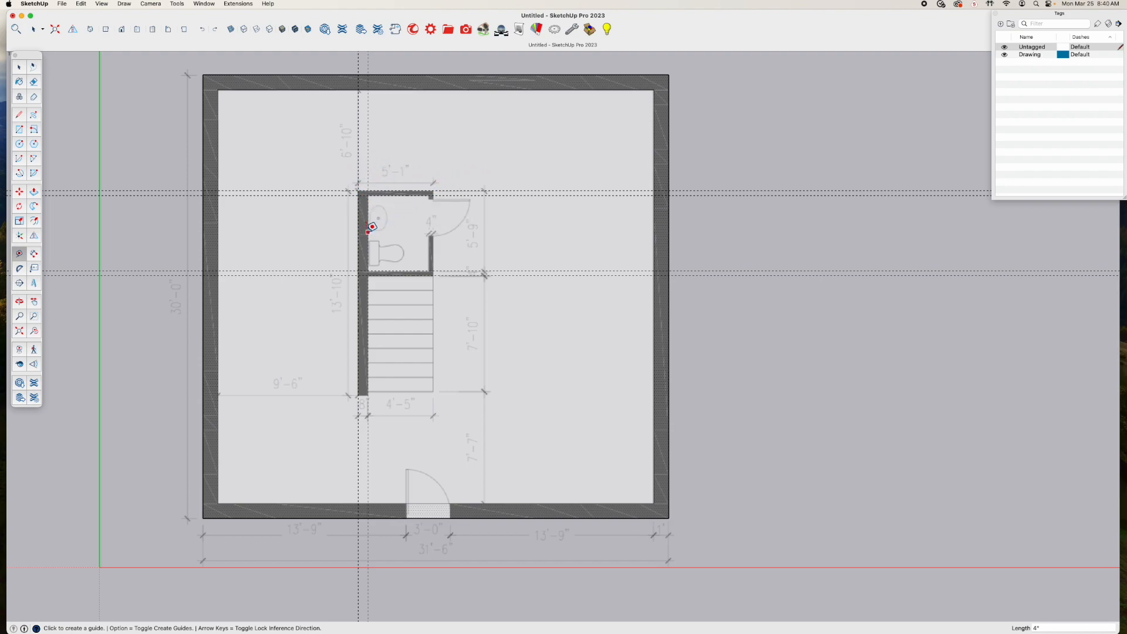
Place vertical guides for the bathroom's door-side wall, the outer one 5'1" from the left guide, and a horizontal guide 13'10" below the top guide
left_click(358, 227)
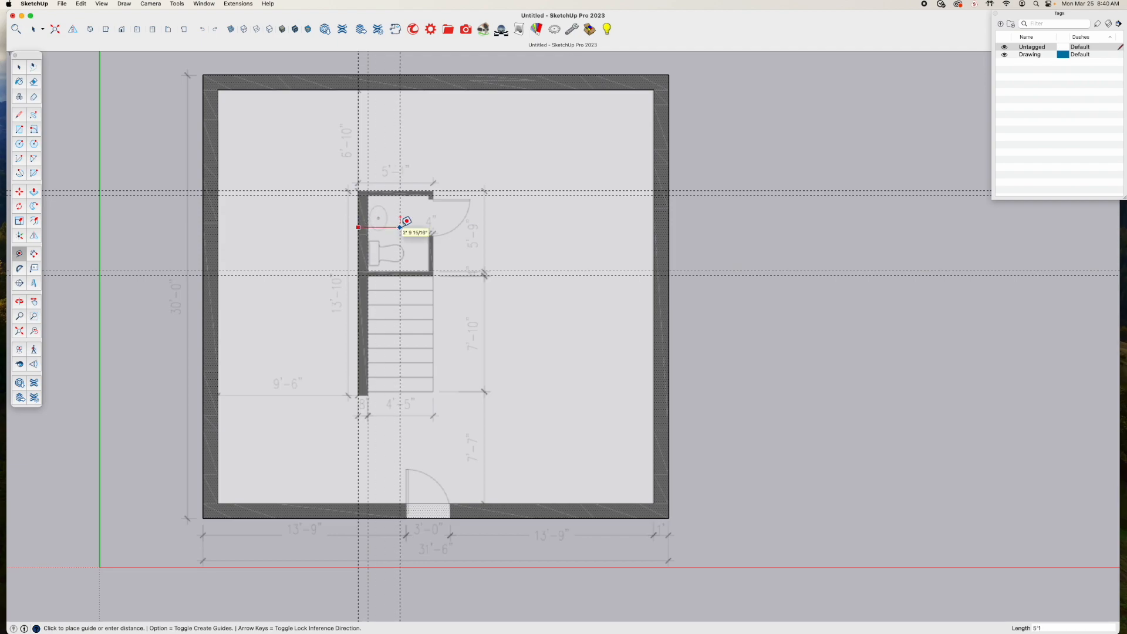
type("5'1\"")
key("Return")
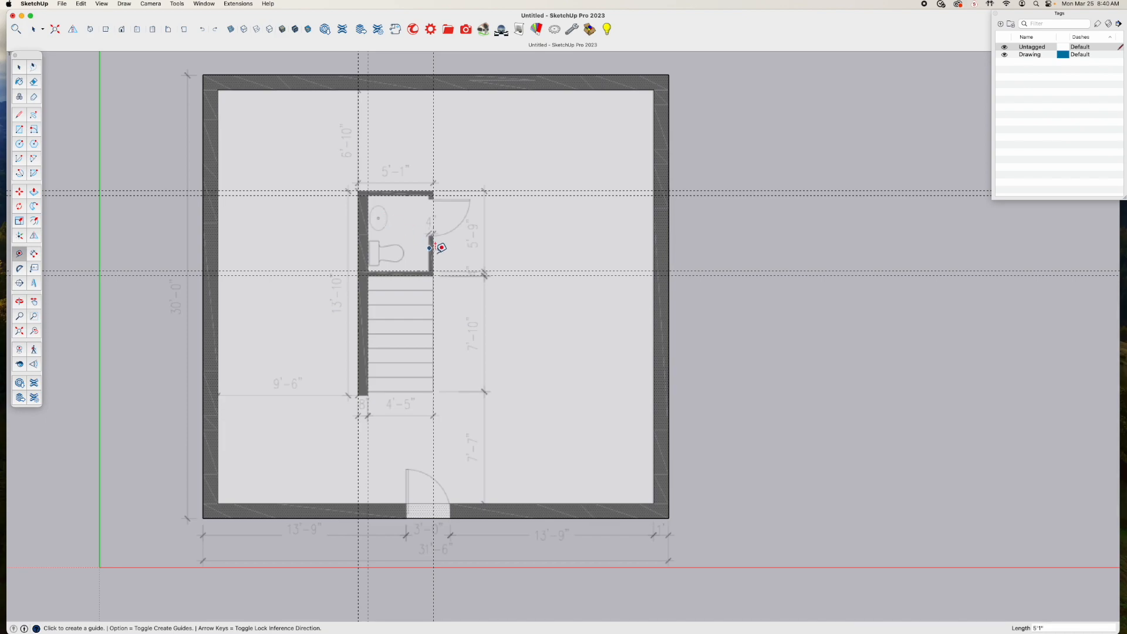
left_click(433, 250)
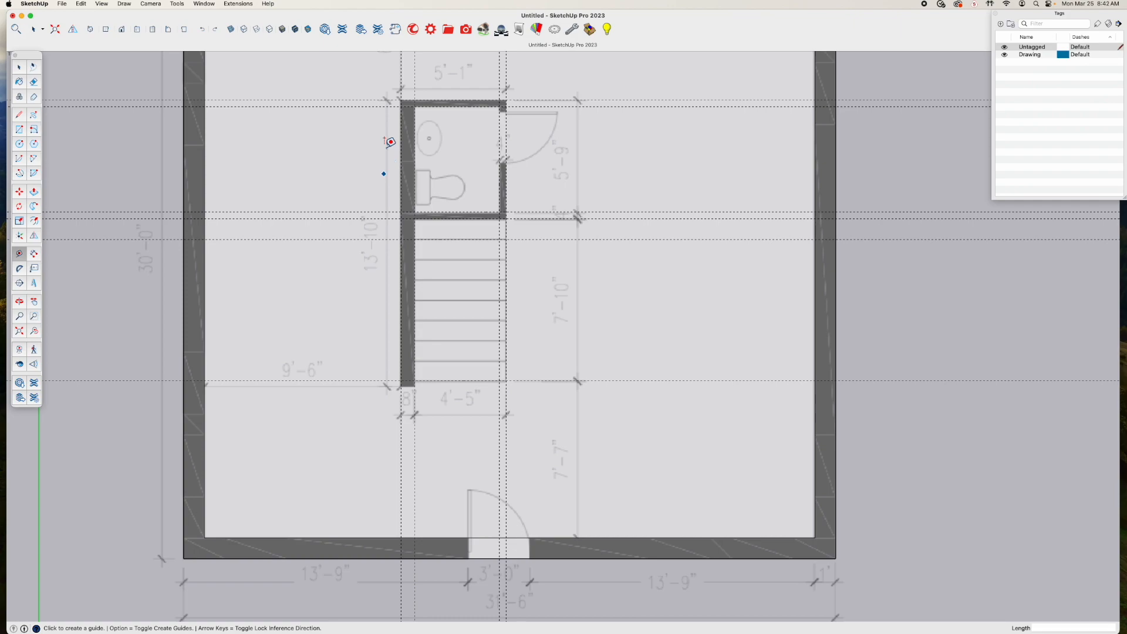
left_click(369, 99)
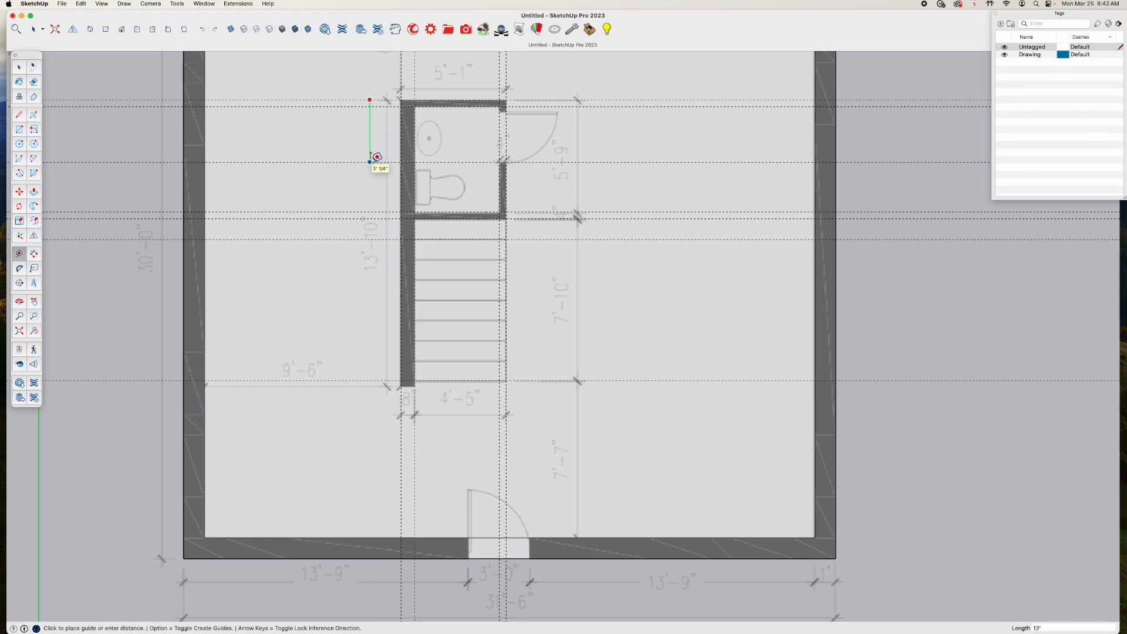
key("Escape")
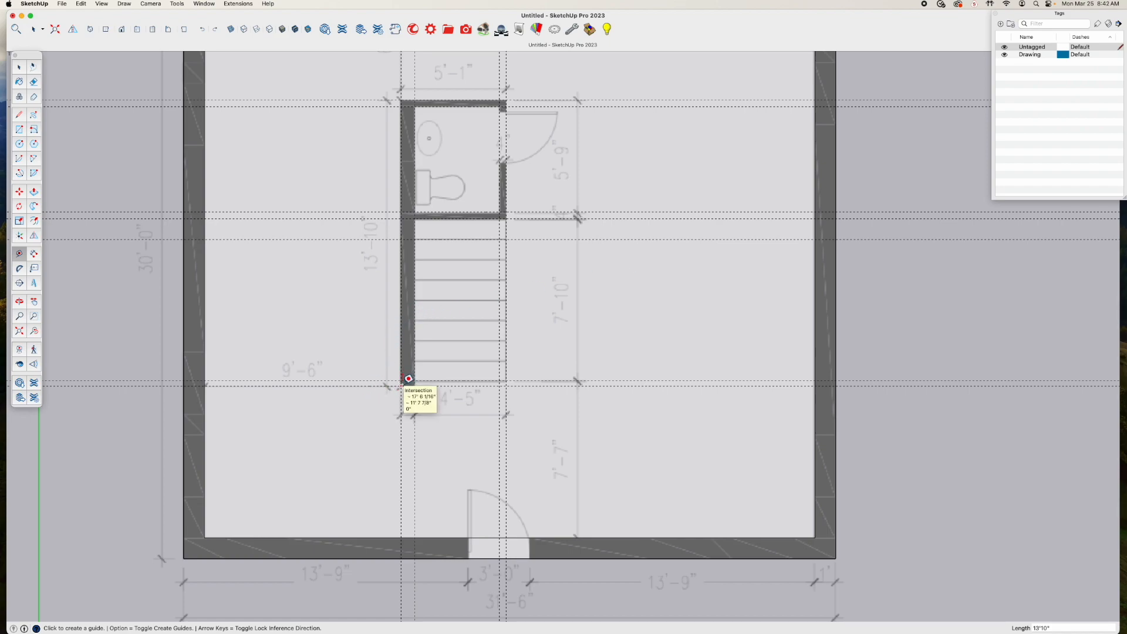
Draw lines along the long wall's lower end and stair-side face, and around the bathroom's inner outline at the guide intersections
key("l")
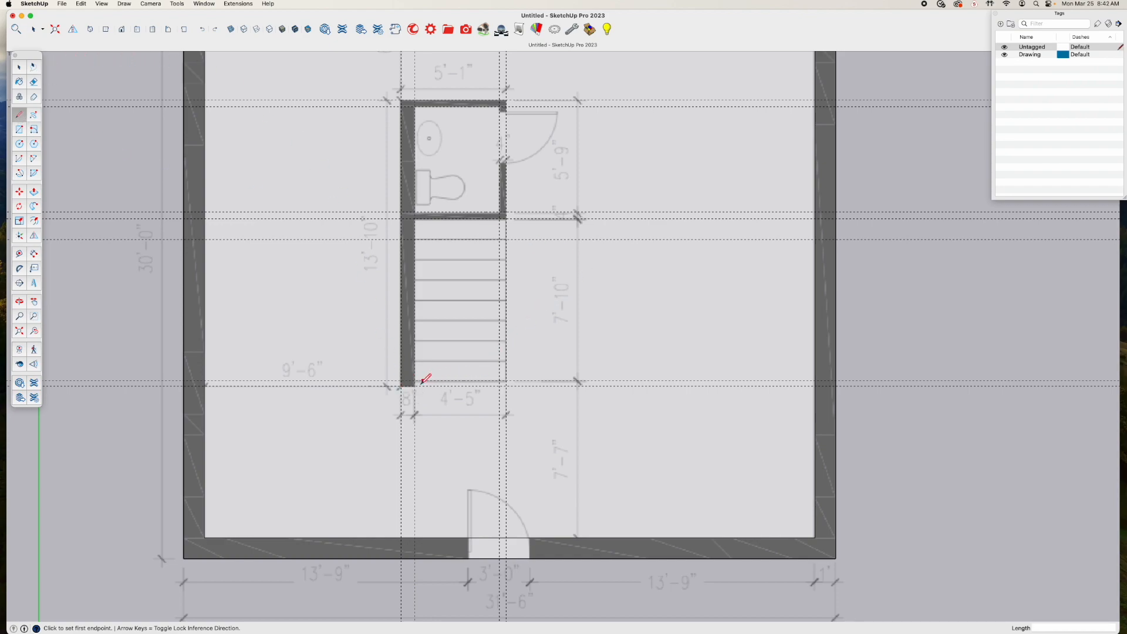
left_click(402, 384)
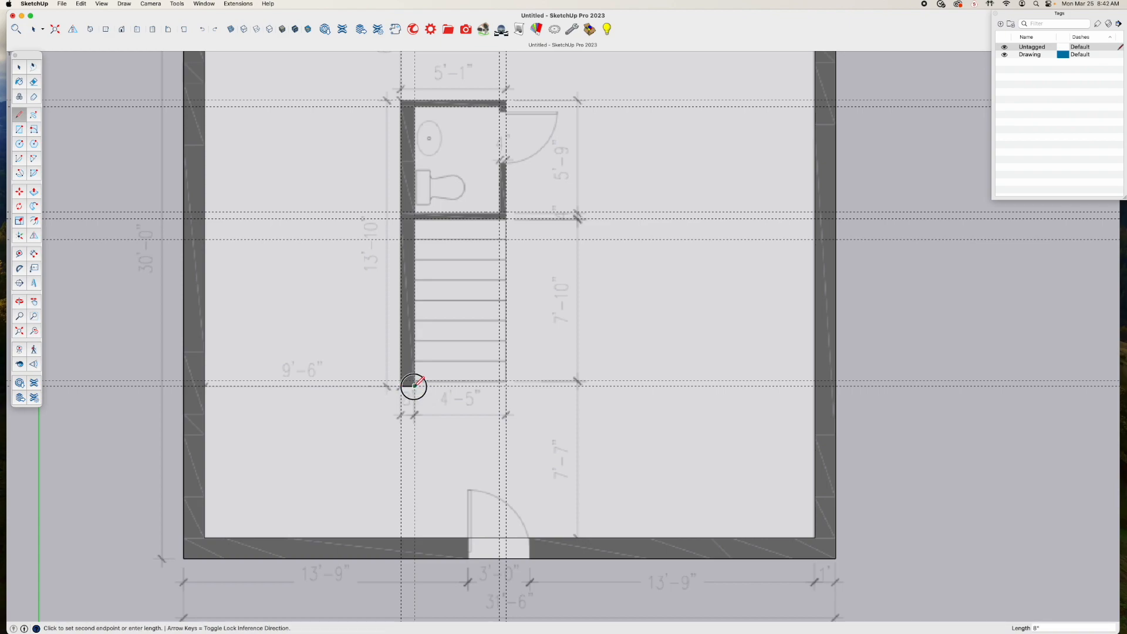
left_click(415, 107)
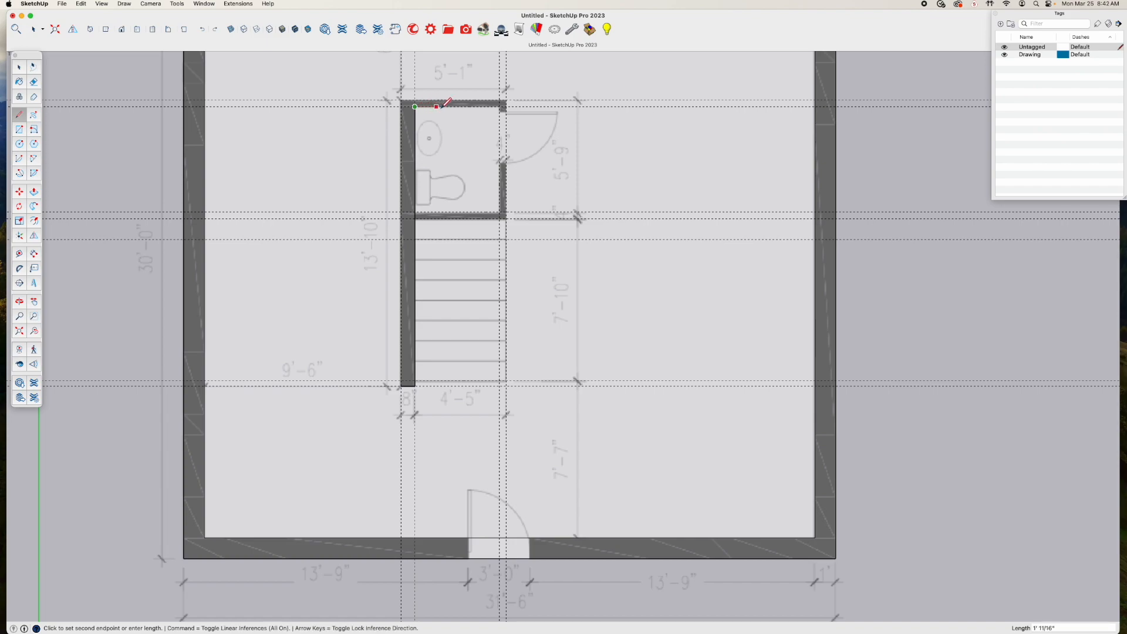
left_click(500, 106)
left_click(500, 211)
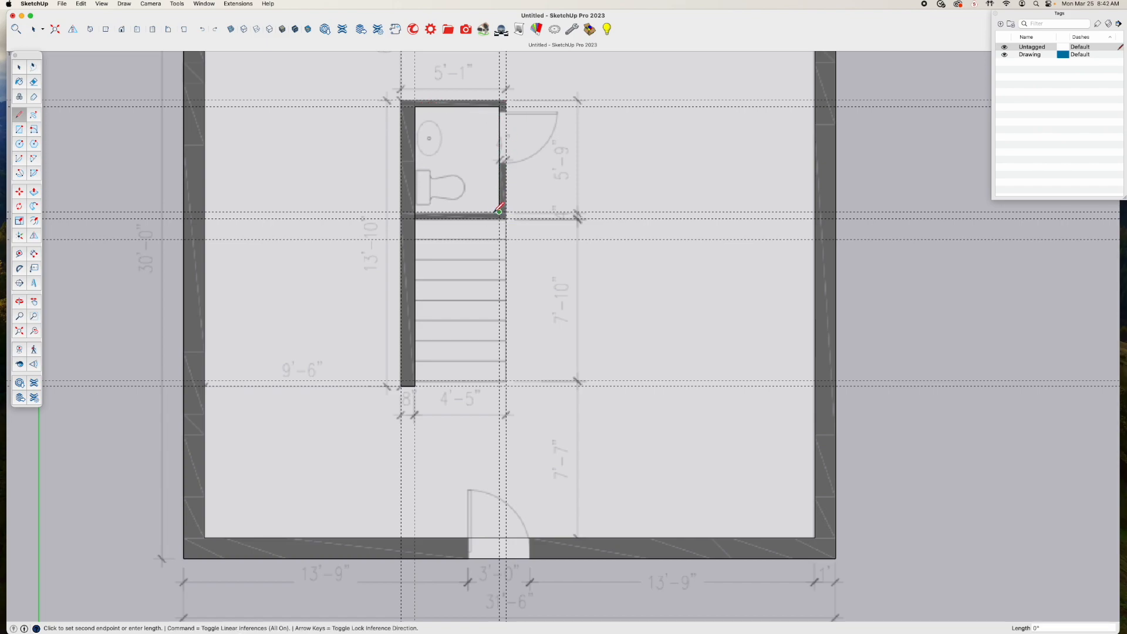
left_click(415, 212)
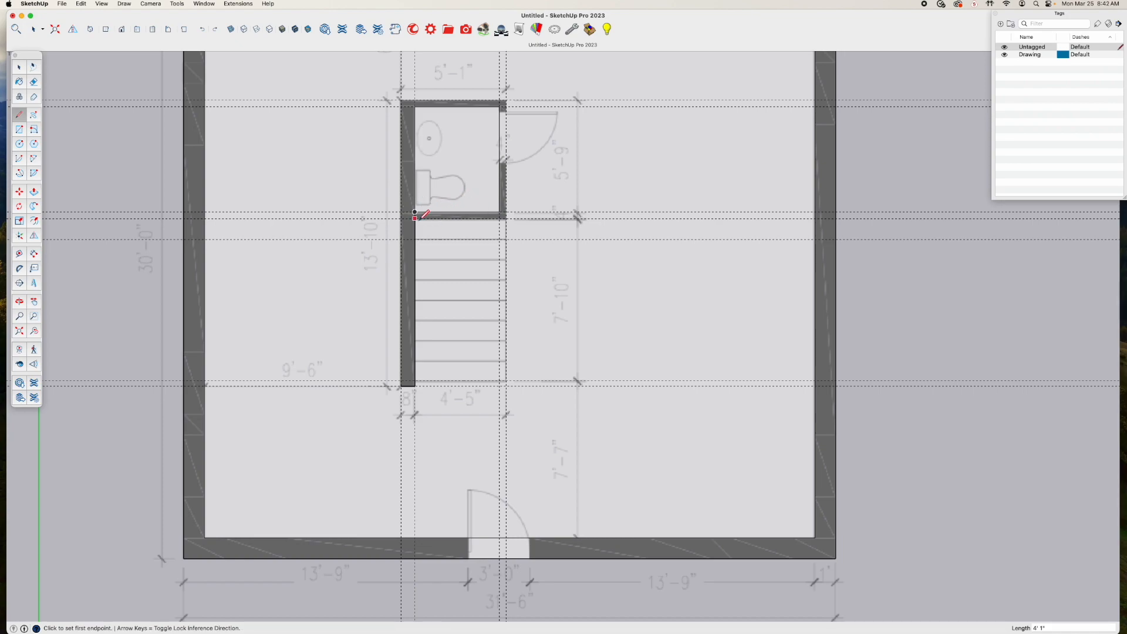
Trace the outer outline of the bathroom and long wall with lines, from the stair side of the lower wall around to the long wall's lower-left corner
left_click(415, 218)
left_click(506, 218)
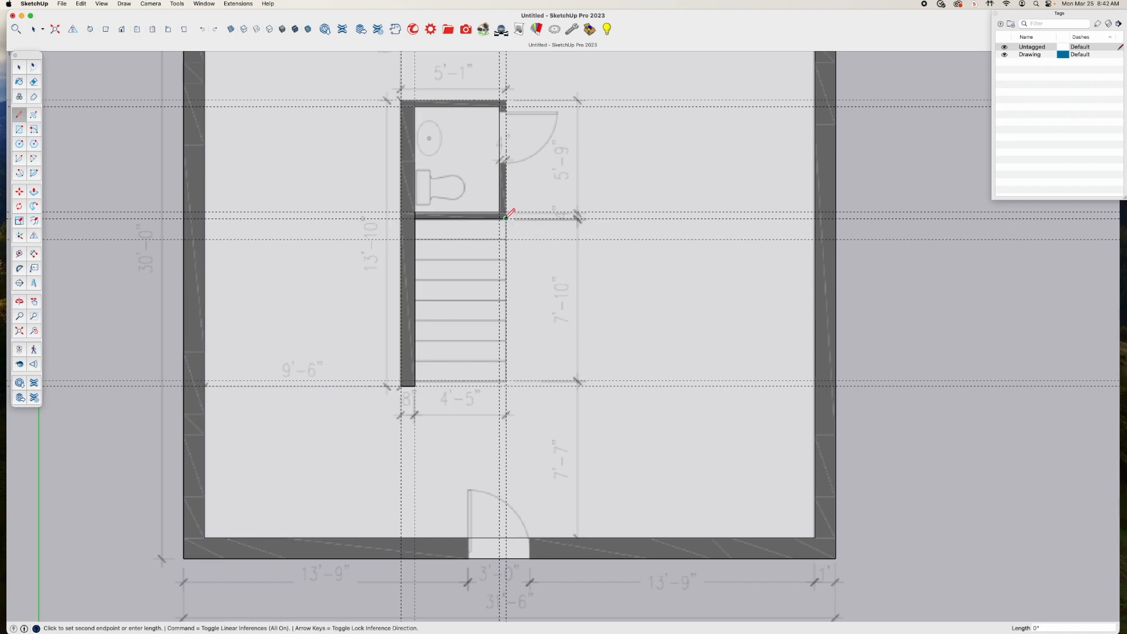
left_click(506, 100)
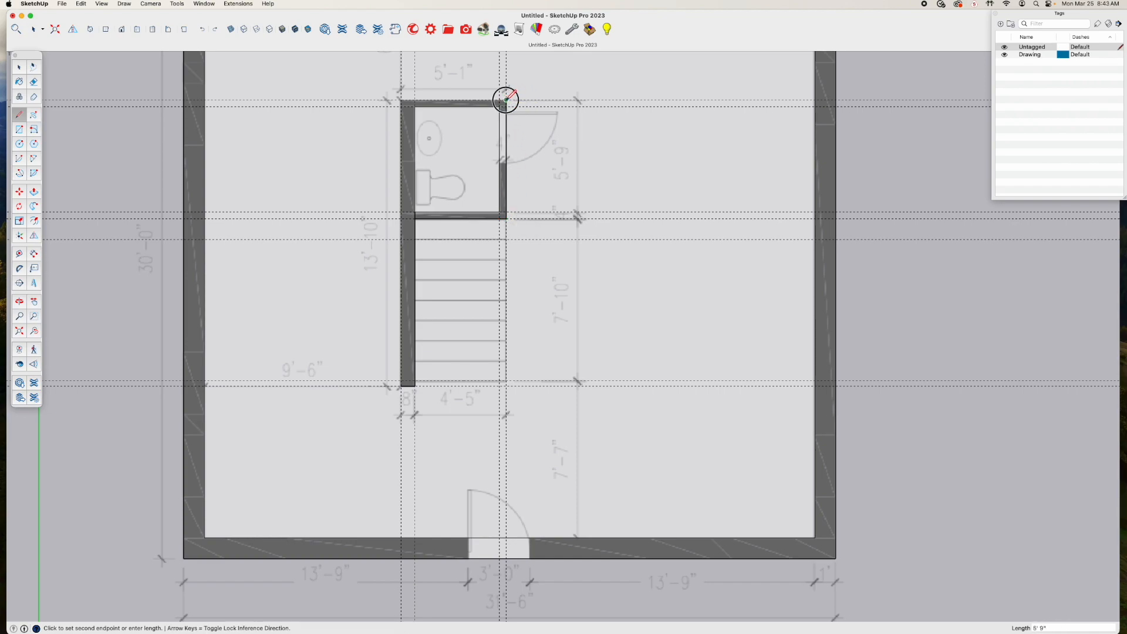
left_click(402, 98)
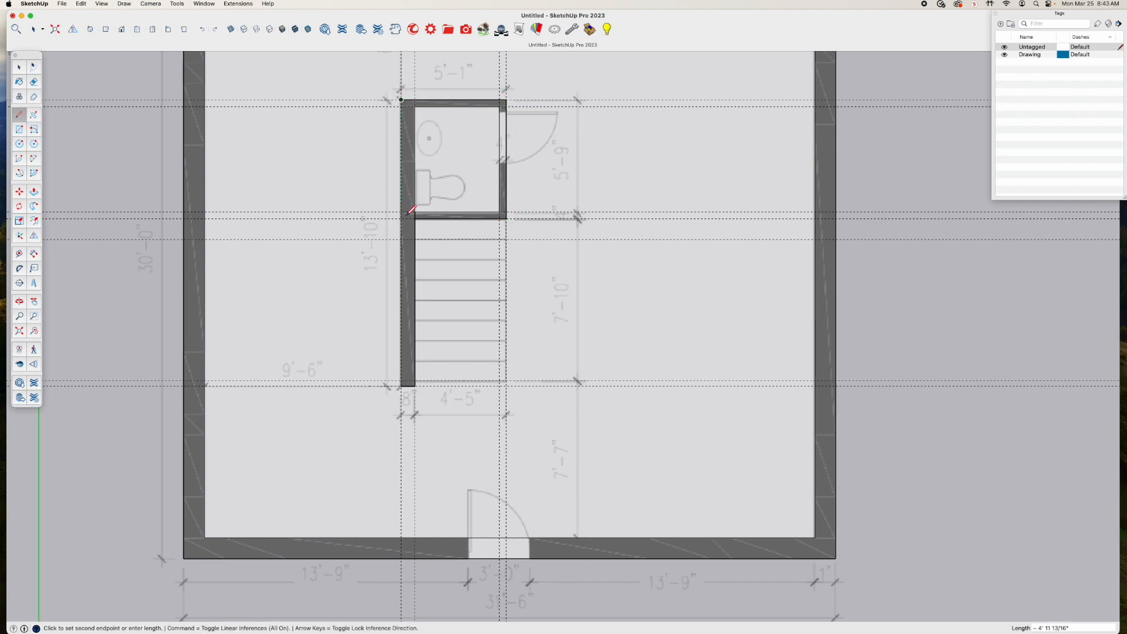
left_click(401, 385)
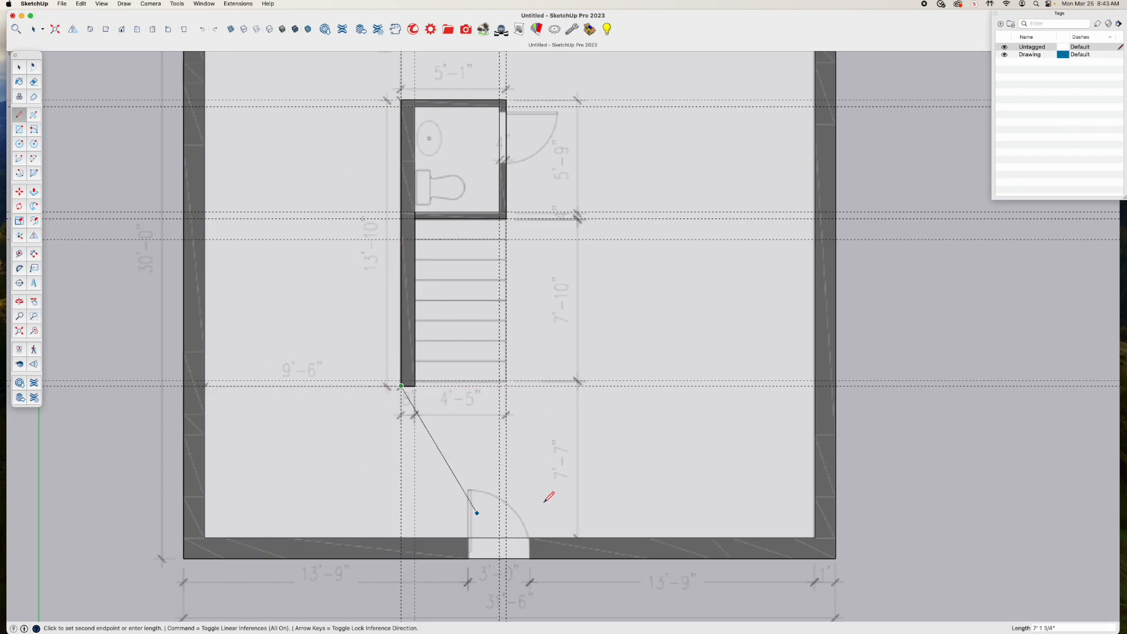
scroll(393, 417, "up", 5)
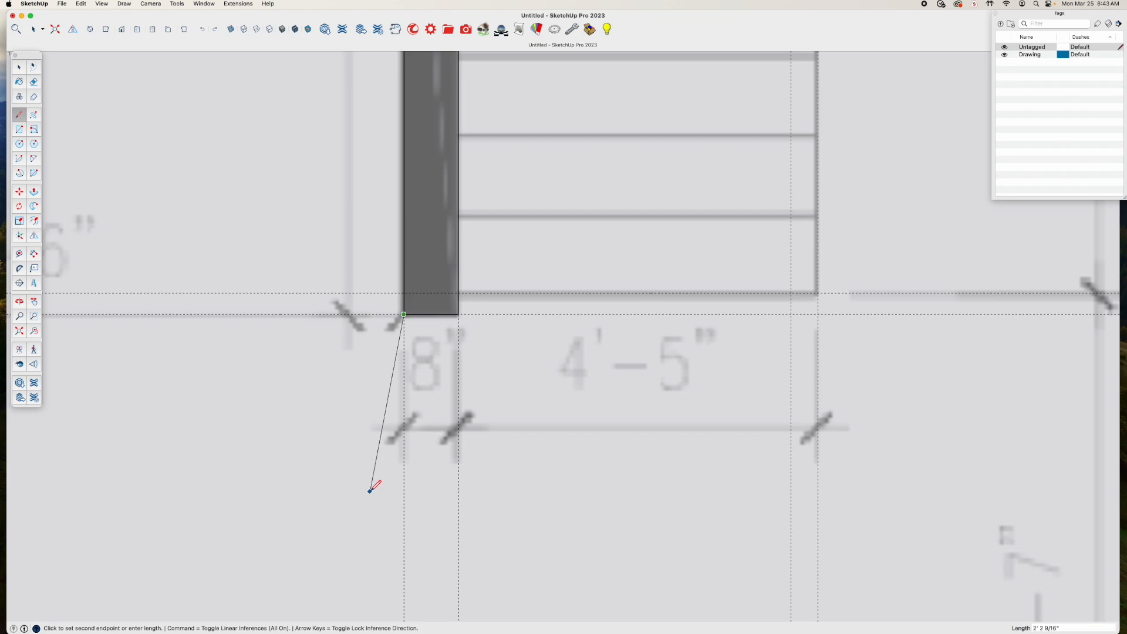
key("Escape")
scroll(487, 301, "down", 6)
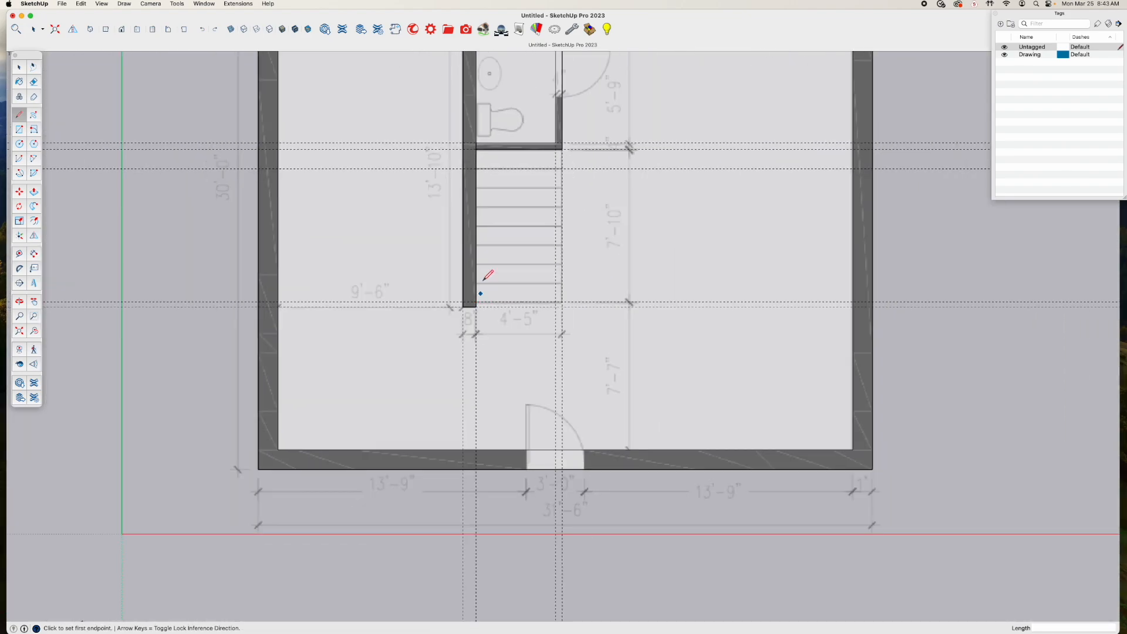
Turn off X-Ray display over the bathroom and long wall outlines, and switch to the Select tool
middle_click_drag(552, 148, 501, 317, "shift")
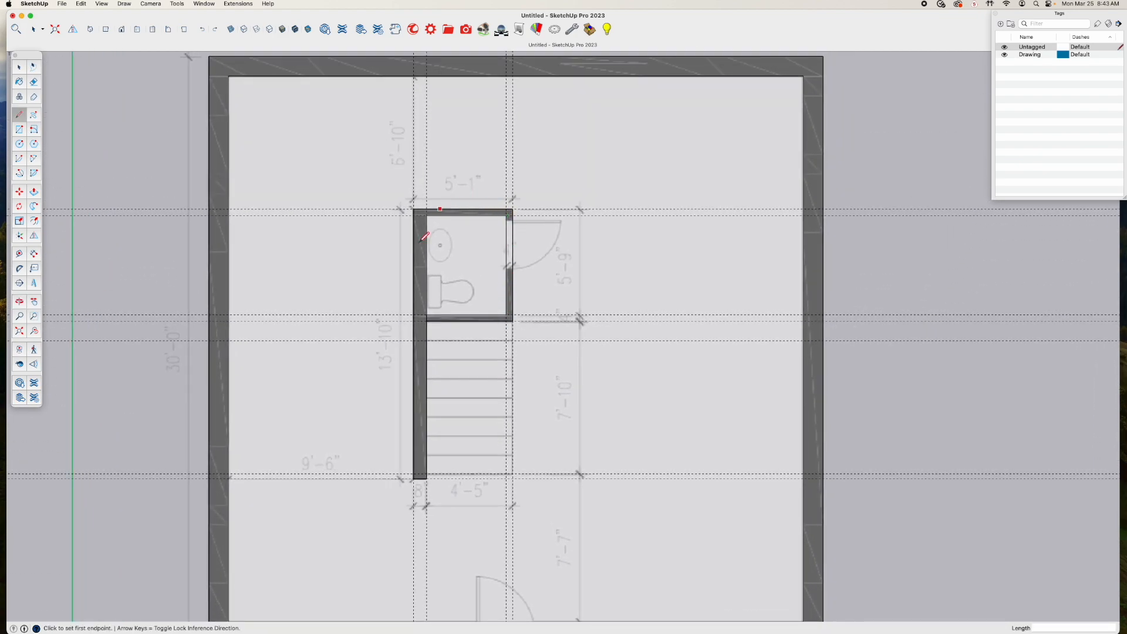
left_click(230, 31)
key("space")
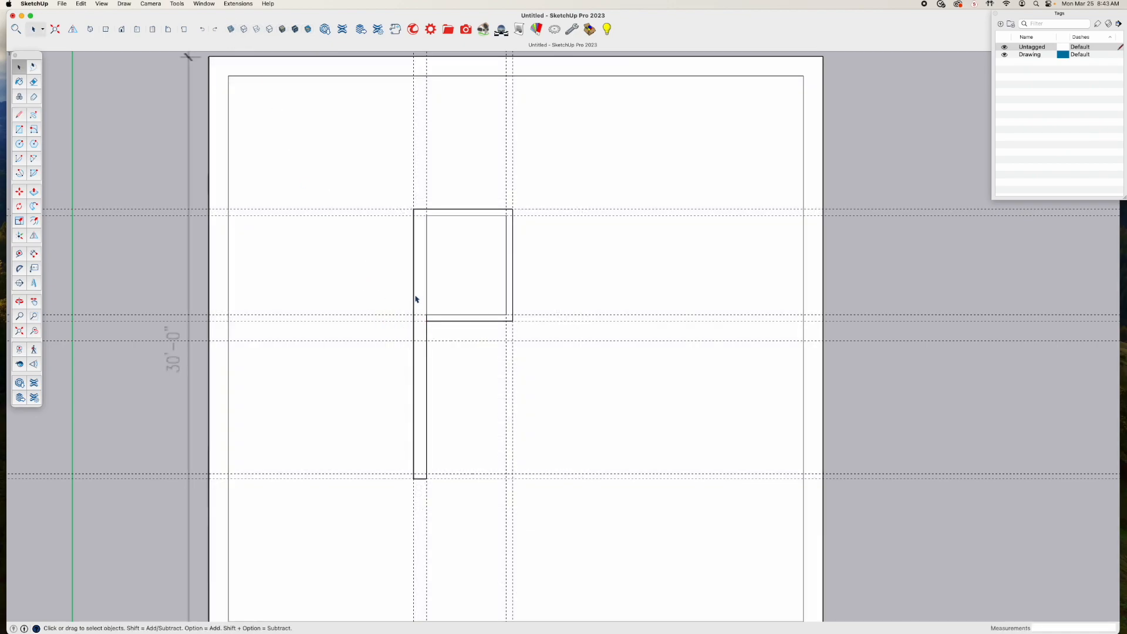
Select the interior floor face to check the wall outlines, and redraw the 8" edge across the long wall's lower end
left_click(416, 297)
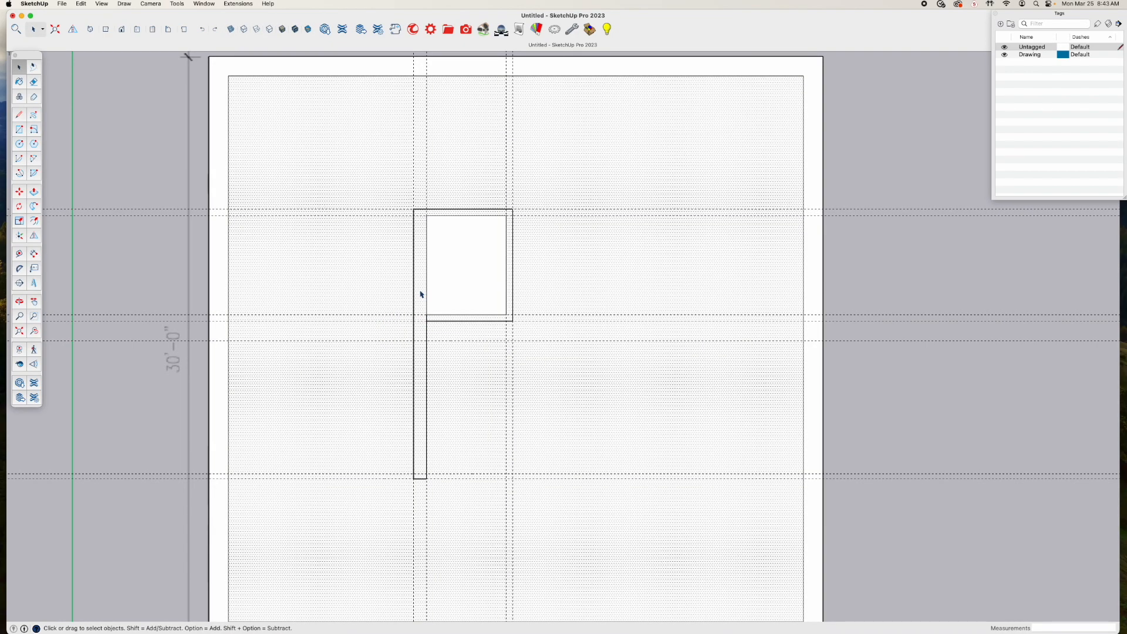
scroll(419, 386, "up", 3)
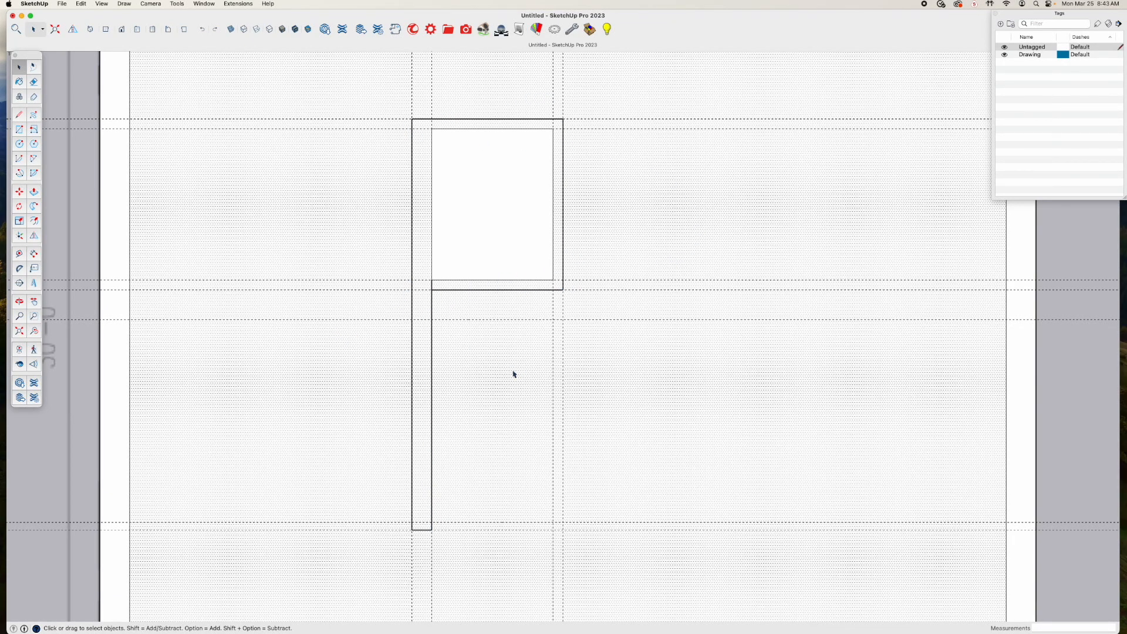
scroll(499, 376, "down", 2)
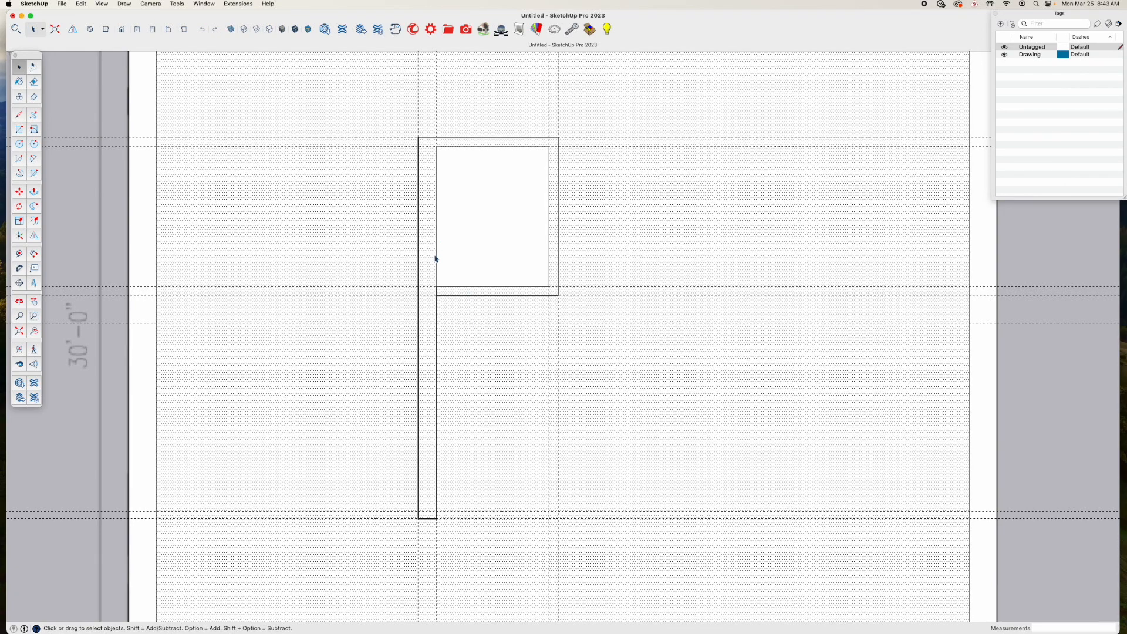
key("l")
left_click(437, 518)
left_click(418, 518)
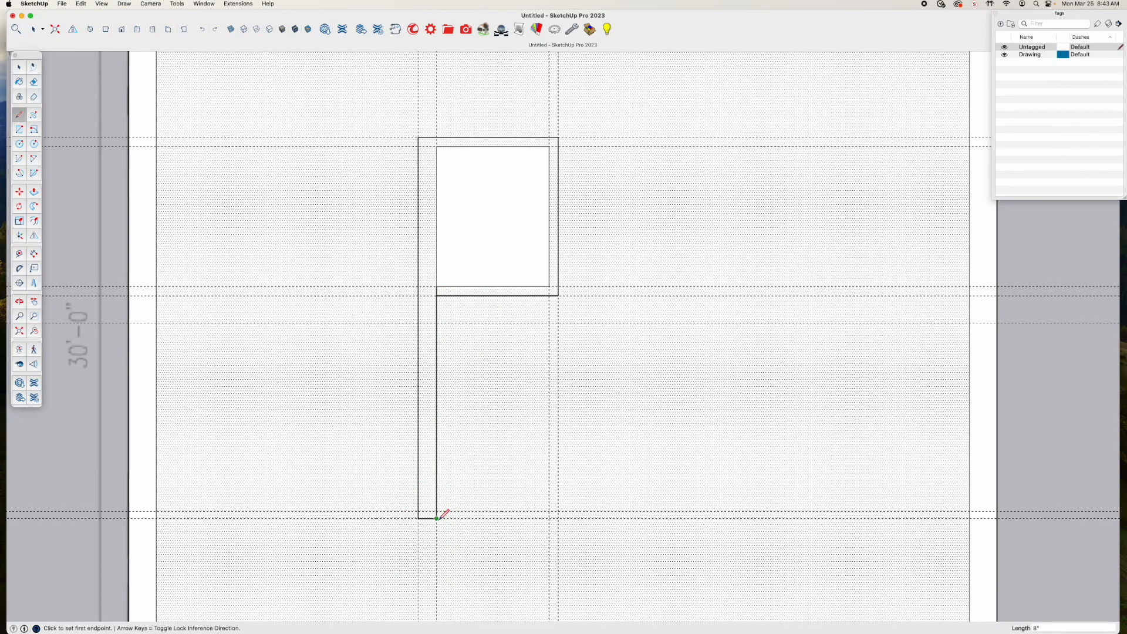
left_click(436, 519)
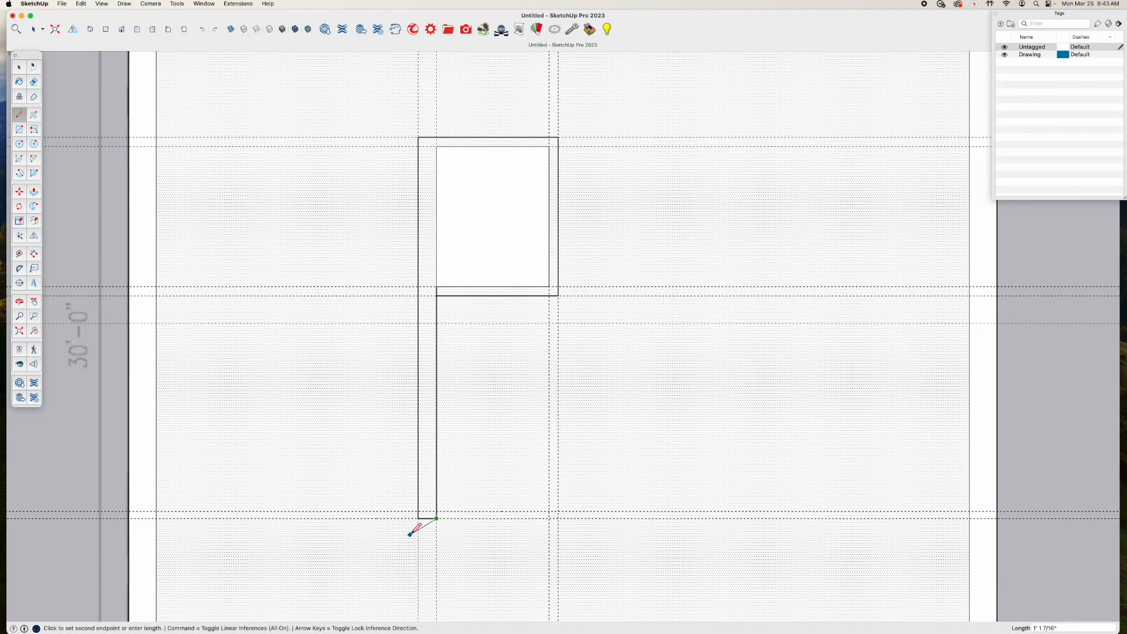
scroll(418, 519, "up", 6)
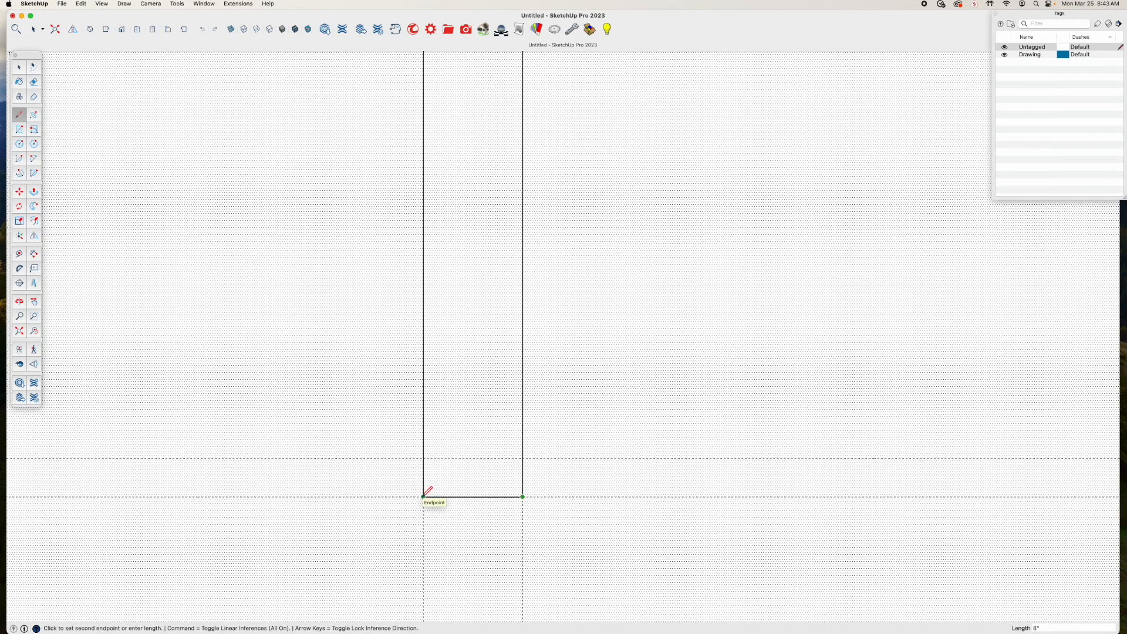
scroll(425, 495, "up", 8)
scroll(428, 494, "up", 5)
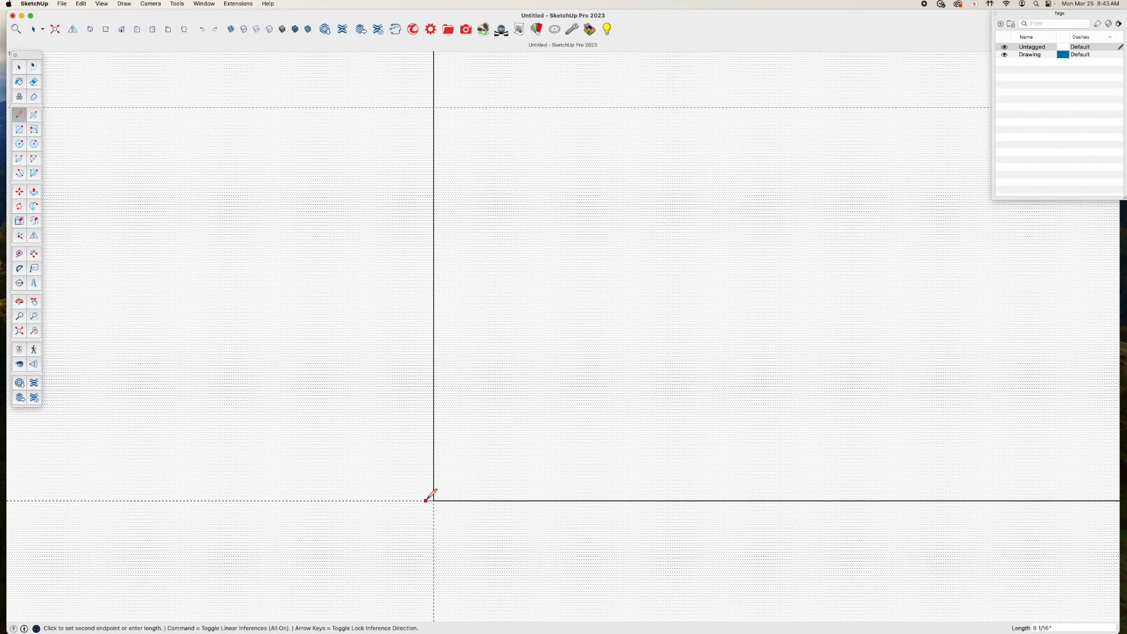
key("Escape")
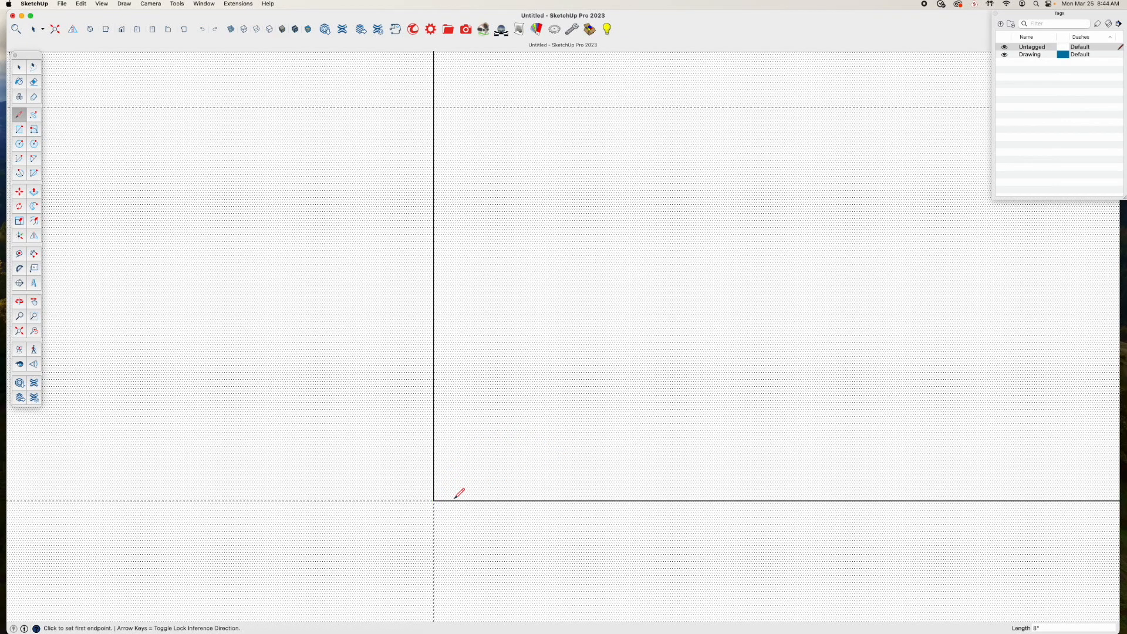
Redraw the long wall's outer edge from its lower-left corner up to the bathroom's upper-left corner, 13'10" long
left_click(433, 500)
scroll(469, 329, "down", 8)
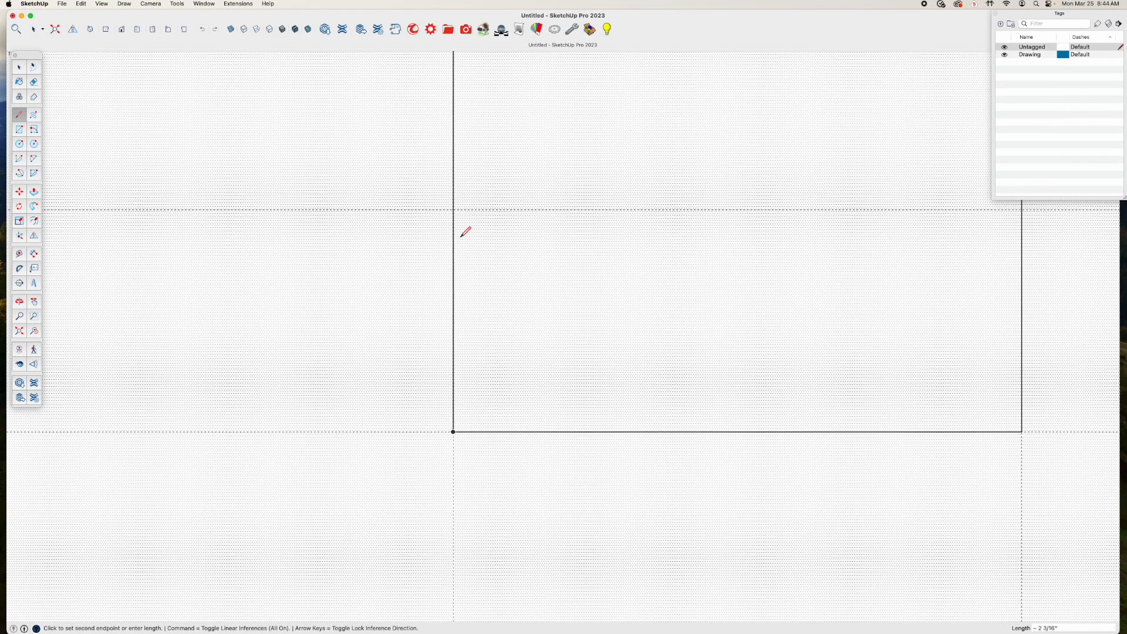
middle_click_drag(456, 113, 455, 528, "shift")
scroll(464, 235, "down", 10)
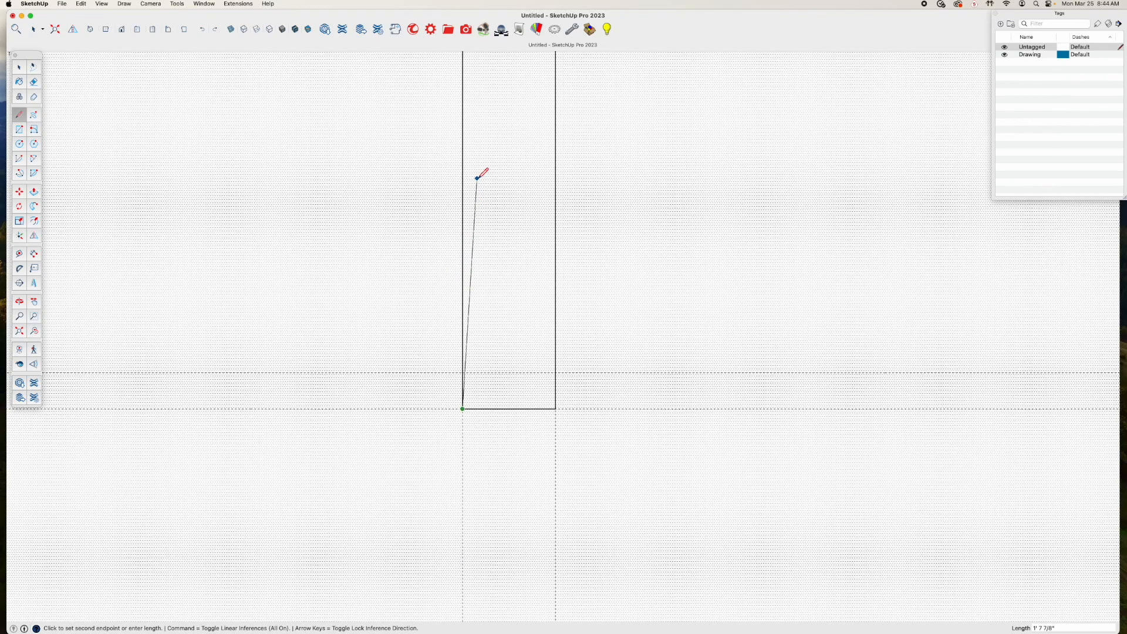
middle_click_drag(483, 195, 478, 622, "shift")
scroll(470, 247, "down", 8)
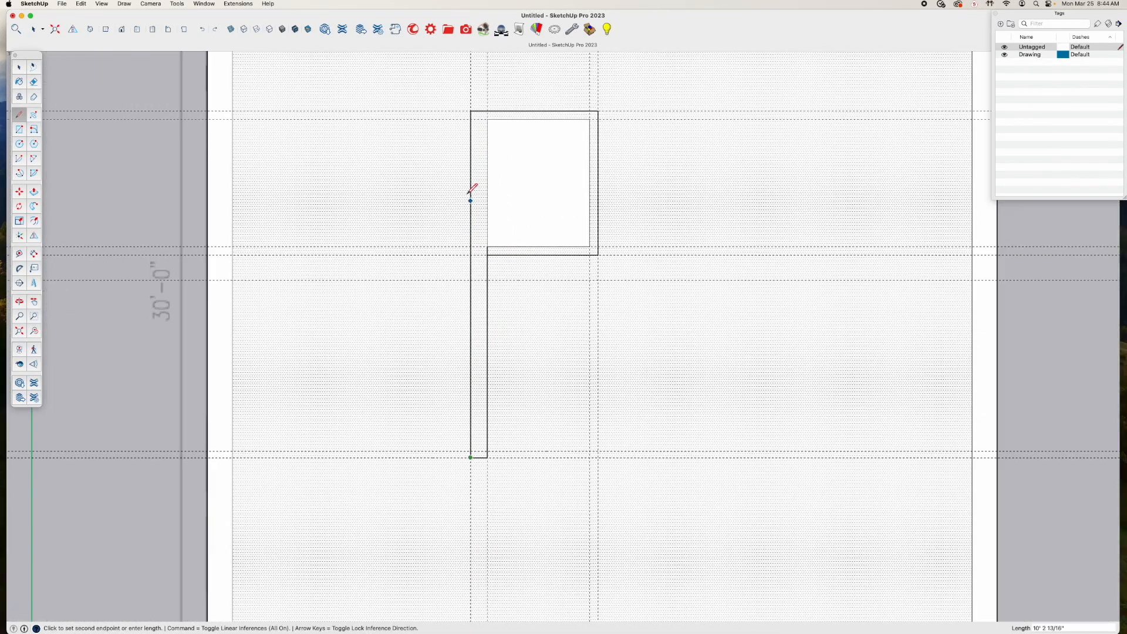
middle_click_drag(469, 176, 459, 471, "shift")
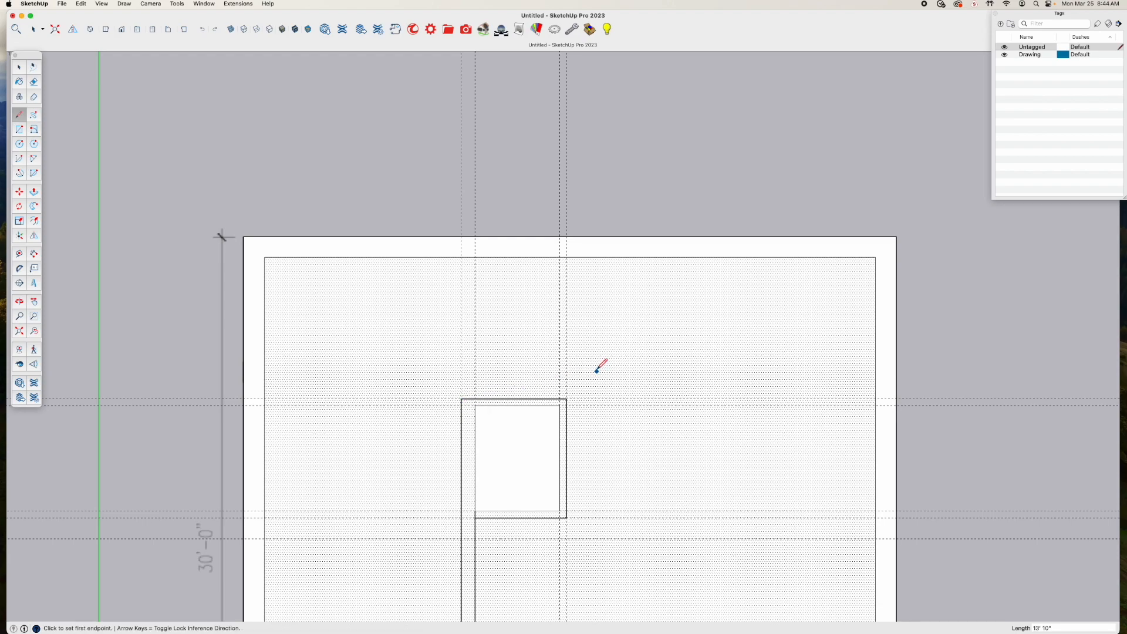
Retrace the bathroom's outer outline with lines along its upper, door-side and lower walls, ending at the long wall's stair-side face
left_click(461, 399)
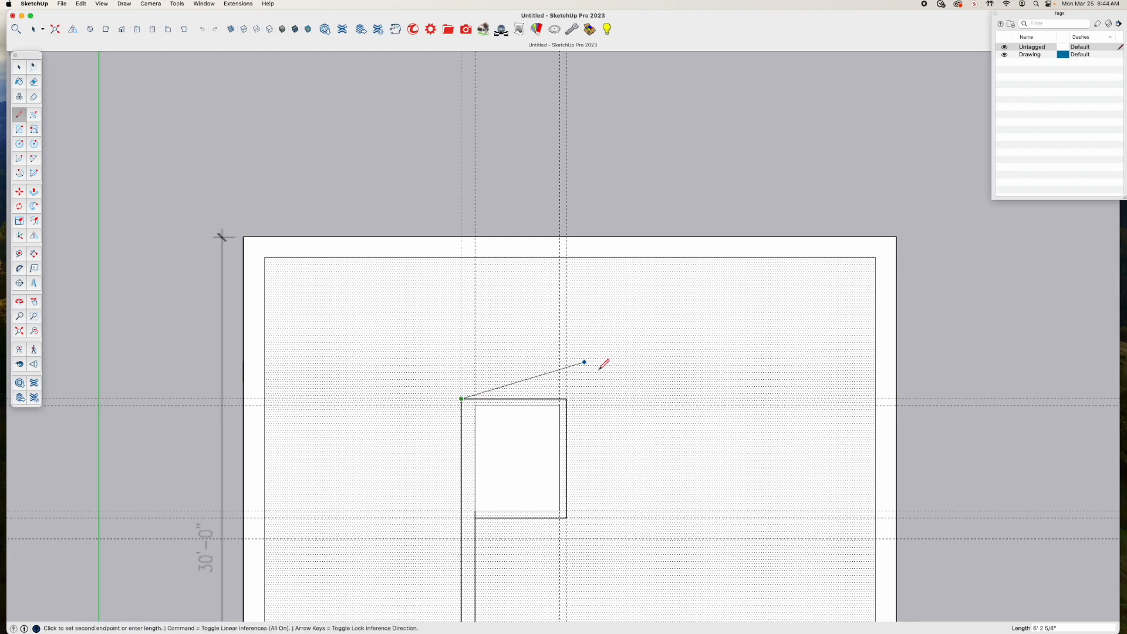
left_click(566, 399)
left_click(567, 399)
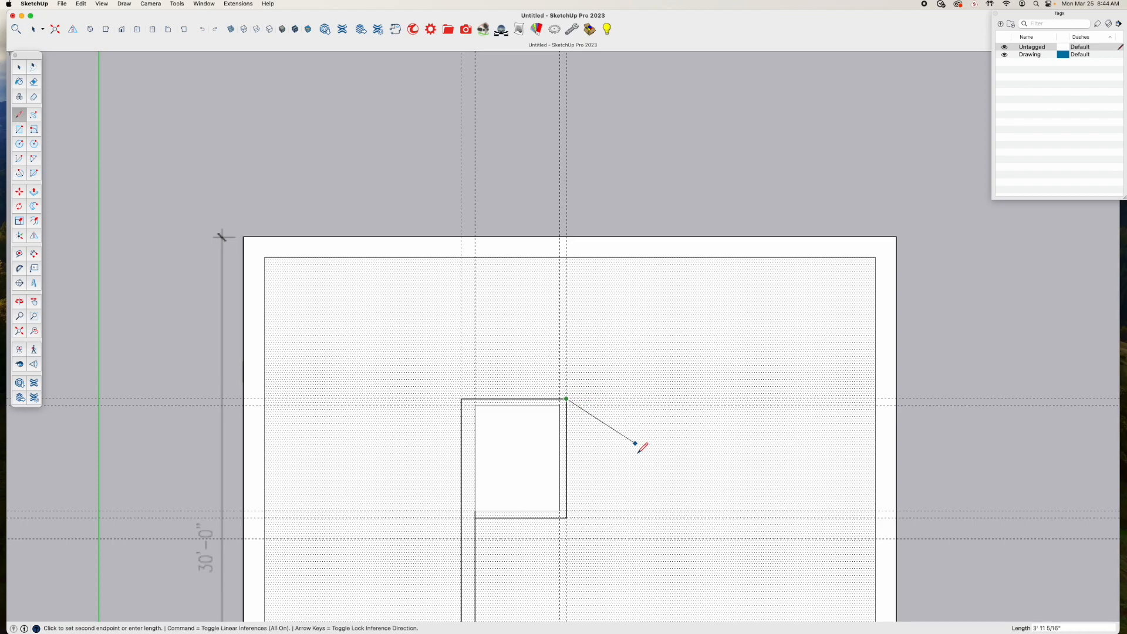
left_click(566, 517)
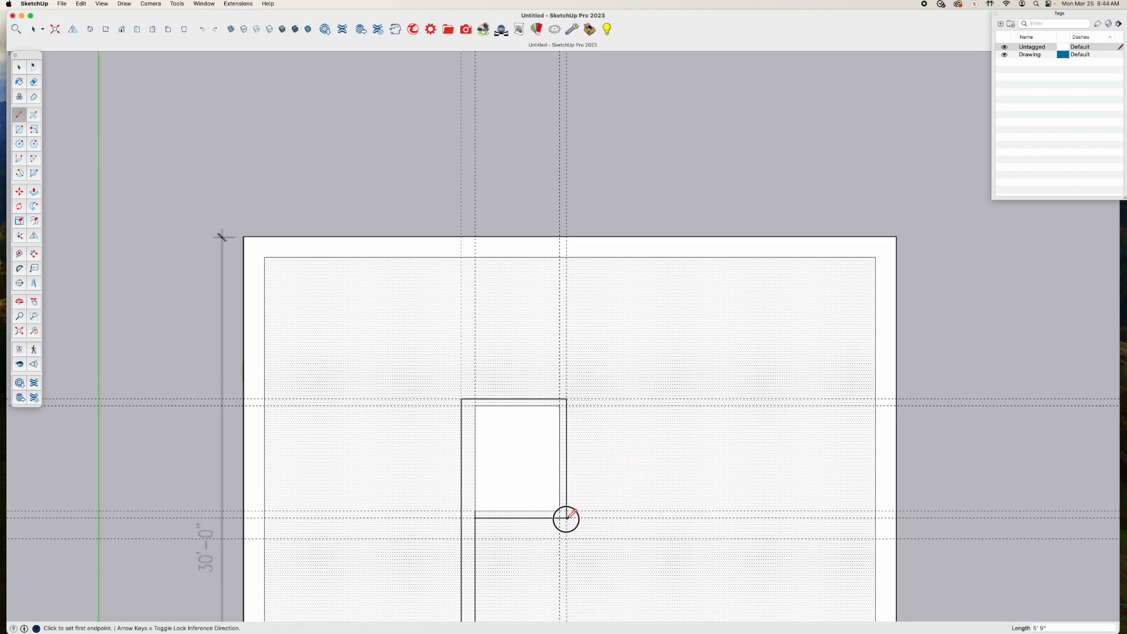
left_click(567, 517)
left_click(474, 517)
Erase the short line joining the bathroom's lower-left inner corner to the stair-side face of the long wall
scroll(493, 523, "down", 2)
scroll(496, 521, "up", 6)
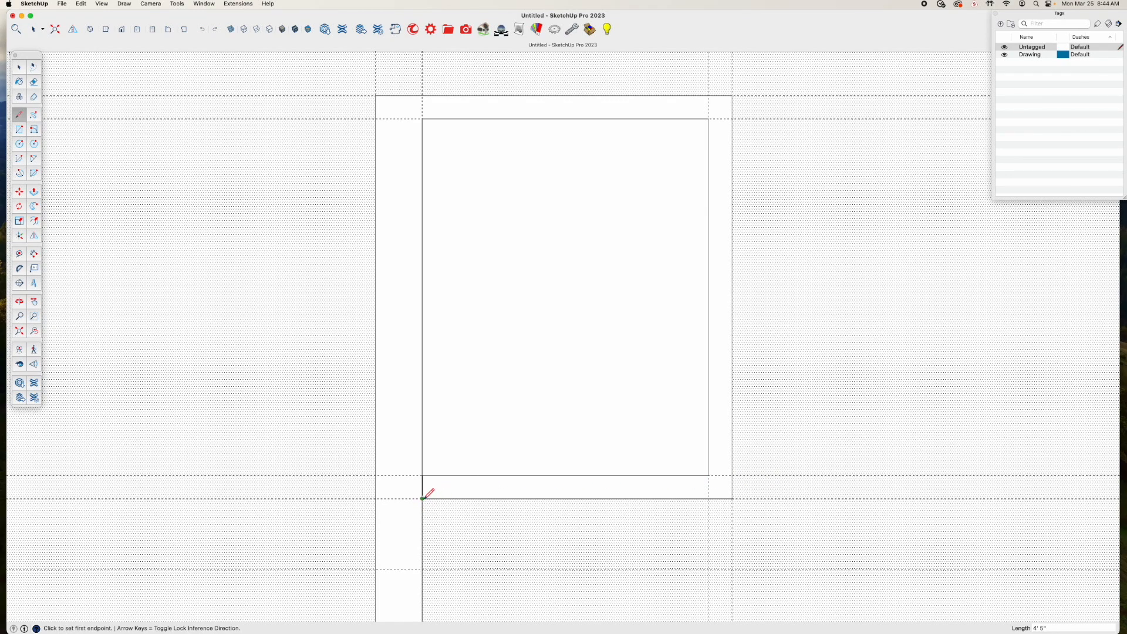
scroll(511, 459, "down", 2)
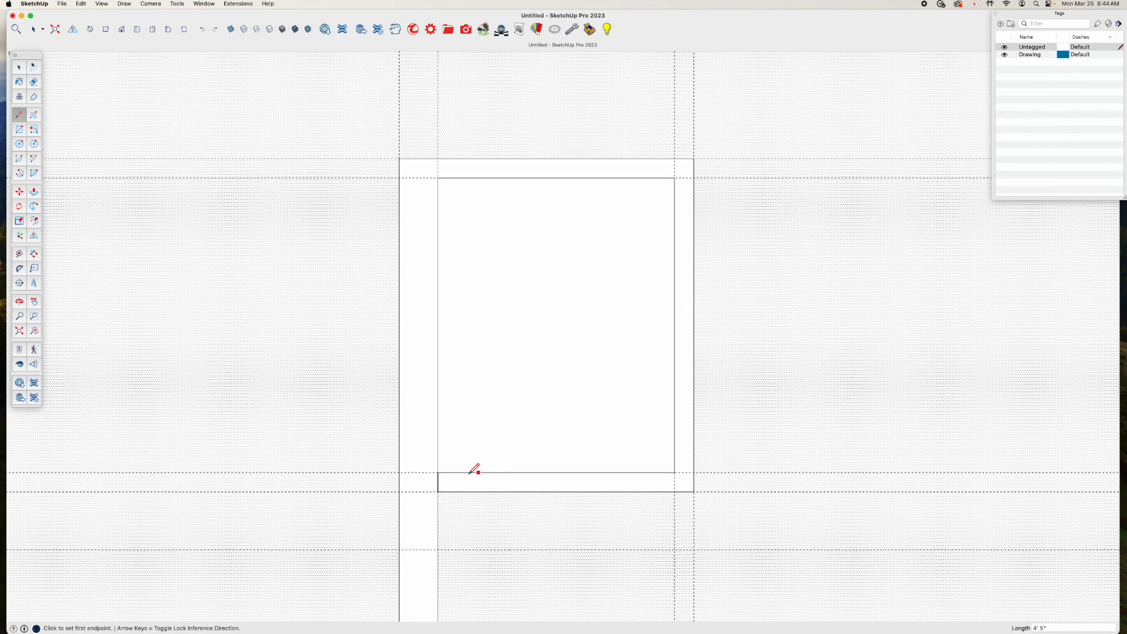
scroll(434, 483, "down", 3)
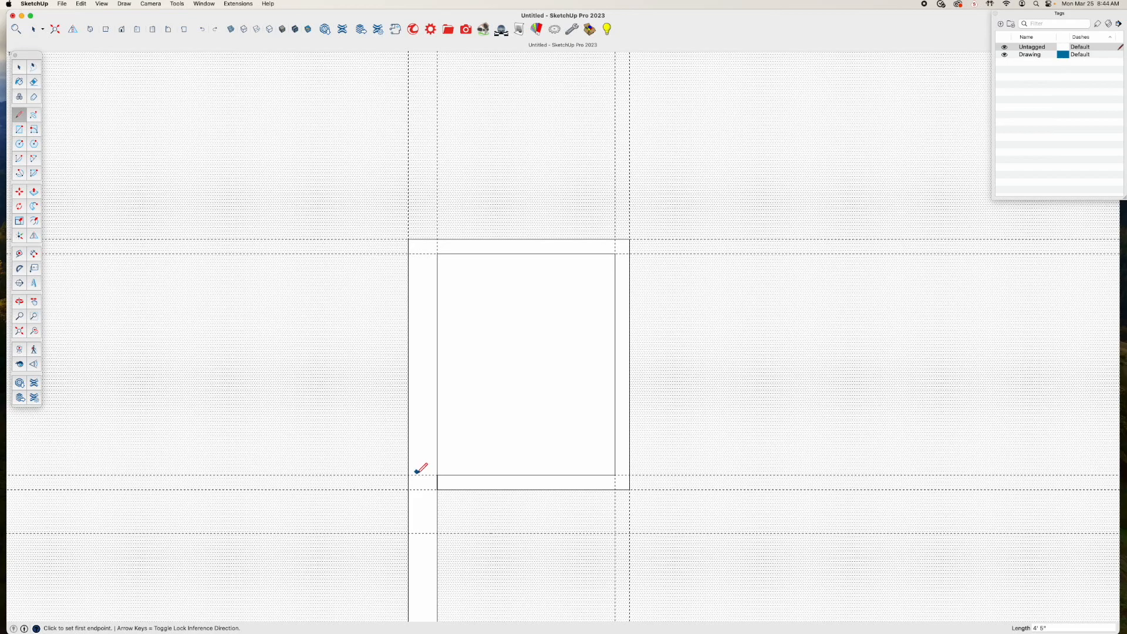
key("e")
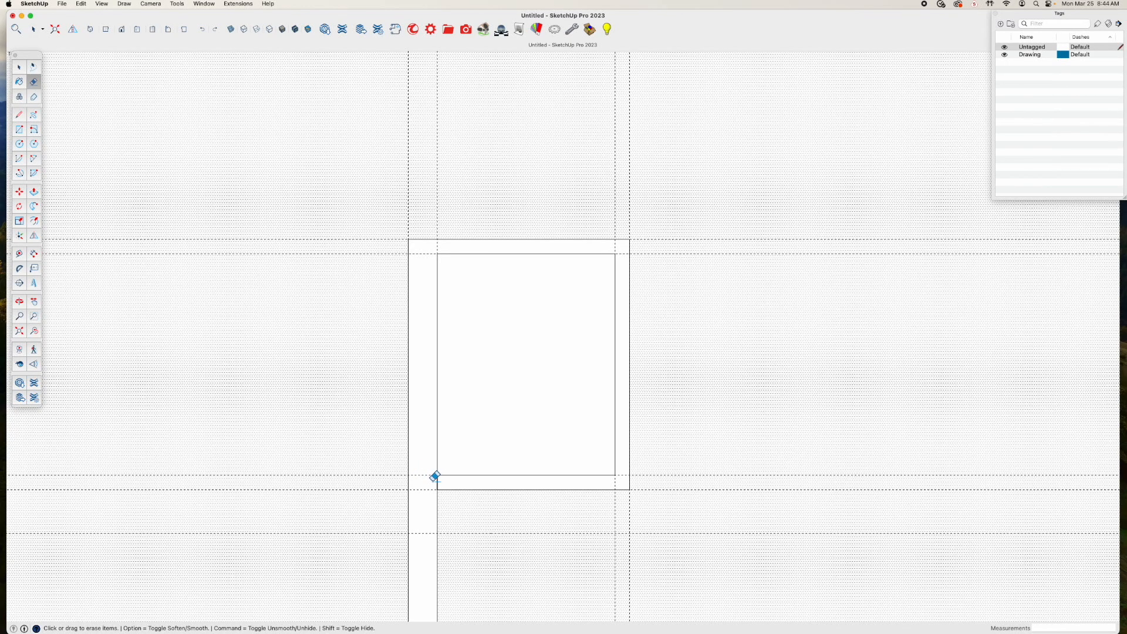
left_click(436, 479)
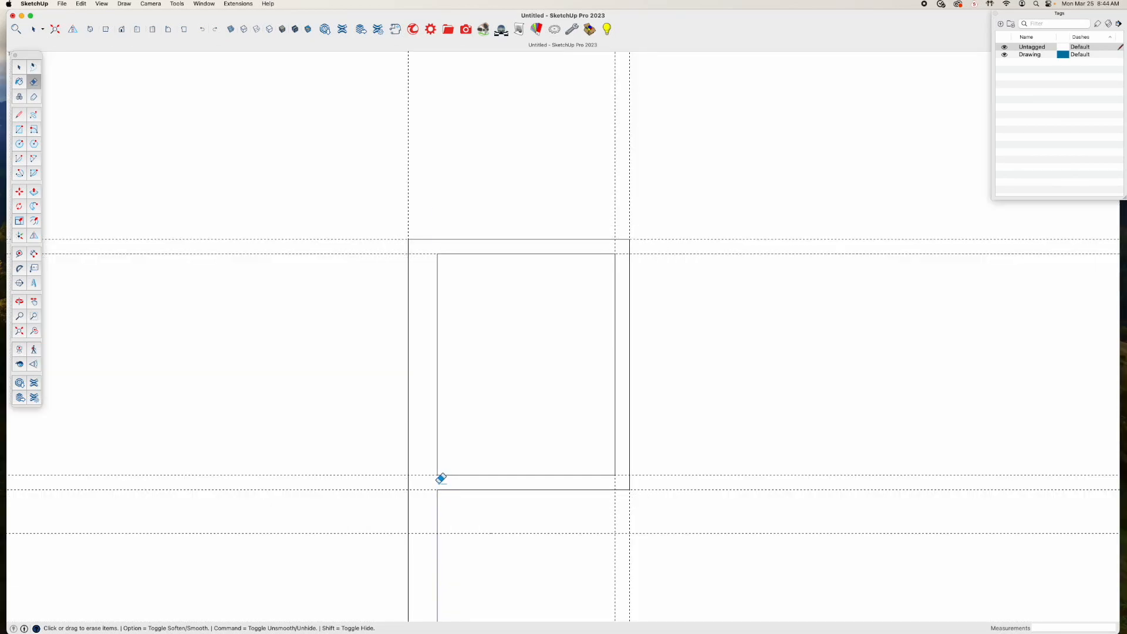
Switch to the Select tool and turn on X-Ray display to see the plan image beneath the wall outlines
scroll(458, 478, "down", 1)
key("space")
scroll(626, 478, "down", 2)
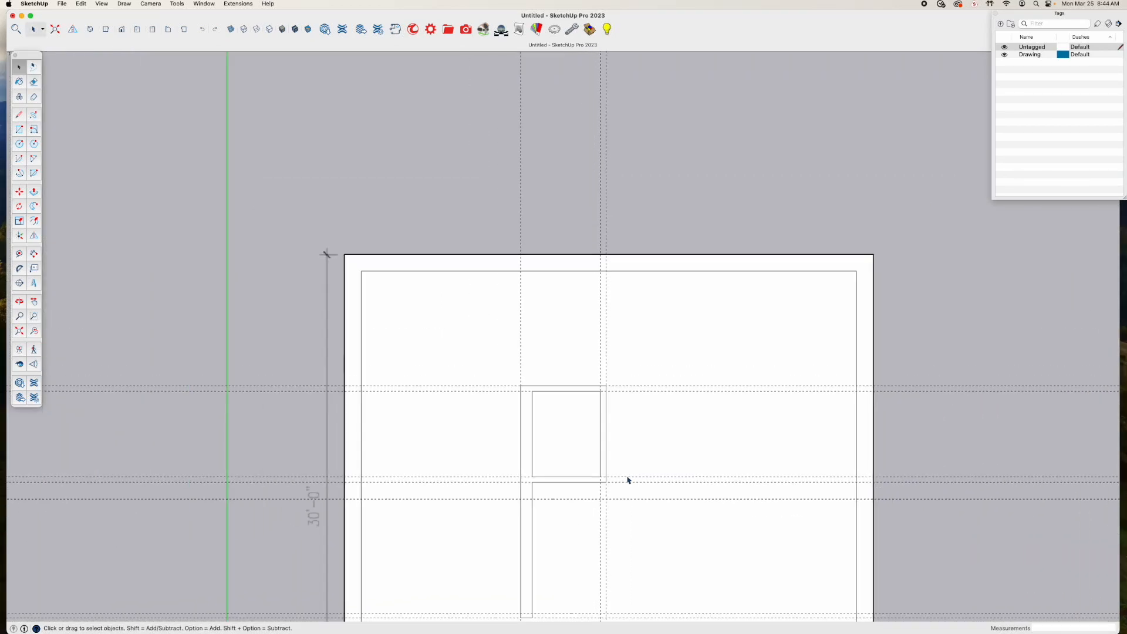
scroll(646, 478, "up", 1)
scroll(641, 493, "down", 1)
middle_click_drag(642, 493, 505, 390, "shift")
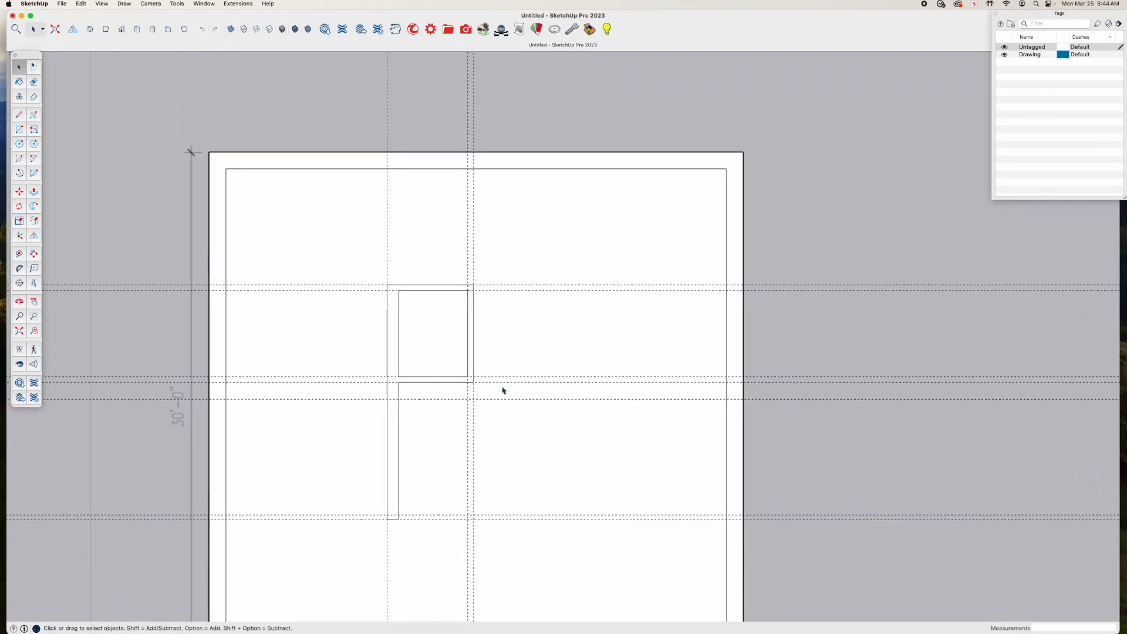
left_click(295, 29)
scroll(431, 495, "up", 3)
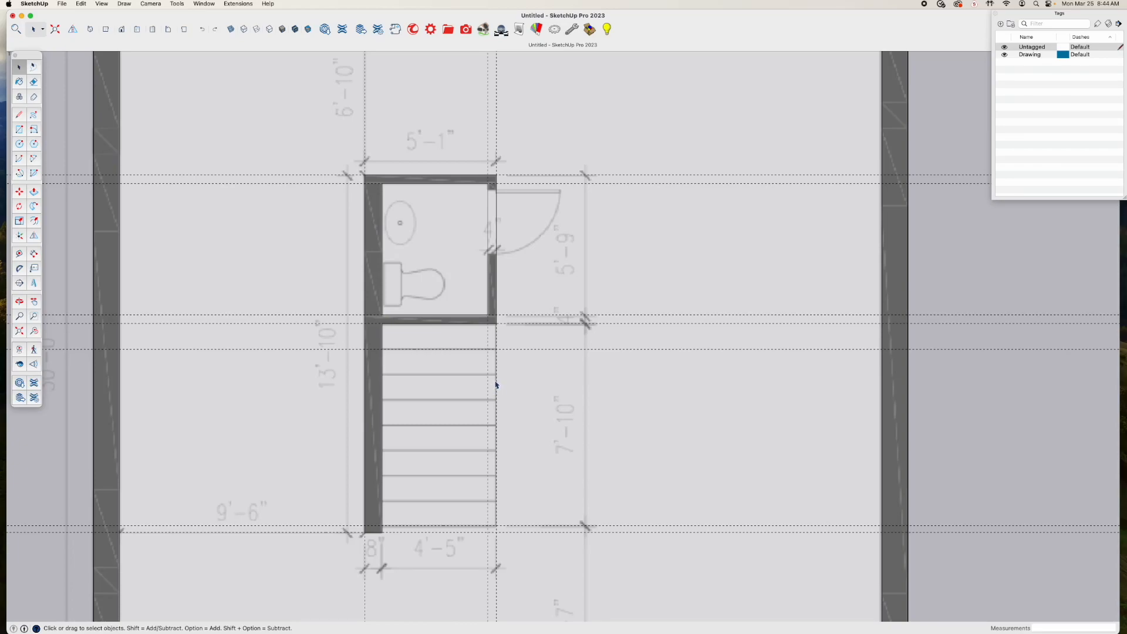
Draw the stair outline from the bathroom's lower-right outer corner down to the lower guide and across to the long wall
key("l")
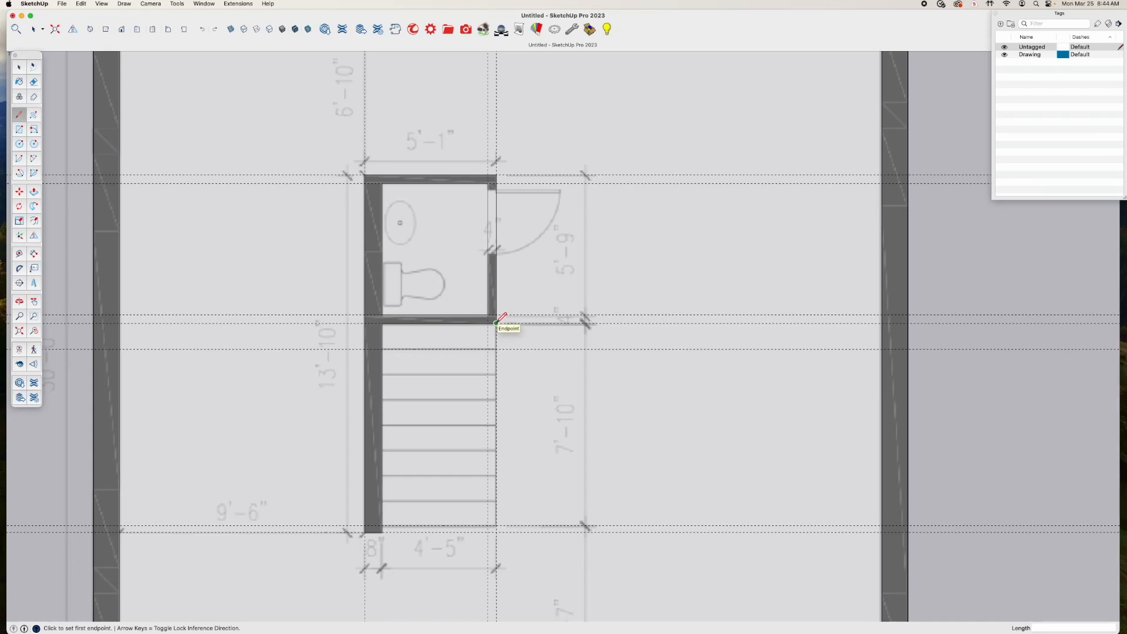
left_click(496, 322)
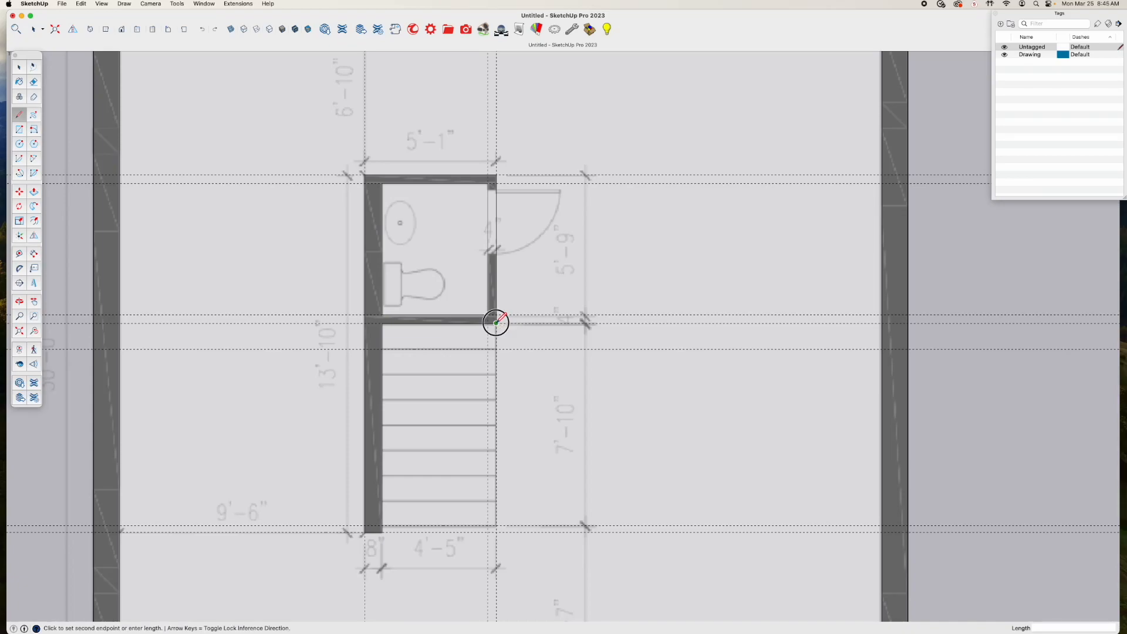
left_click(496, 525)
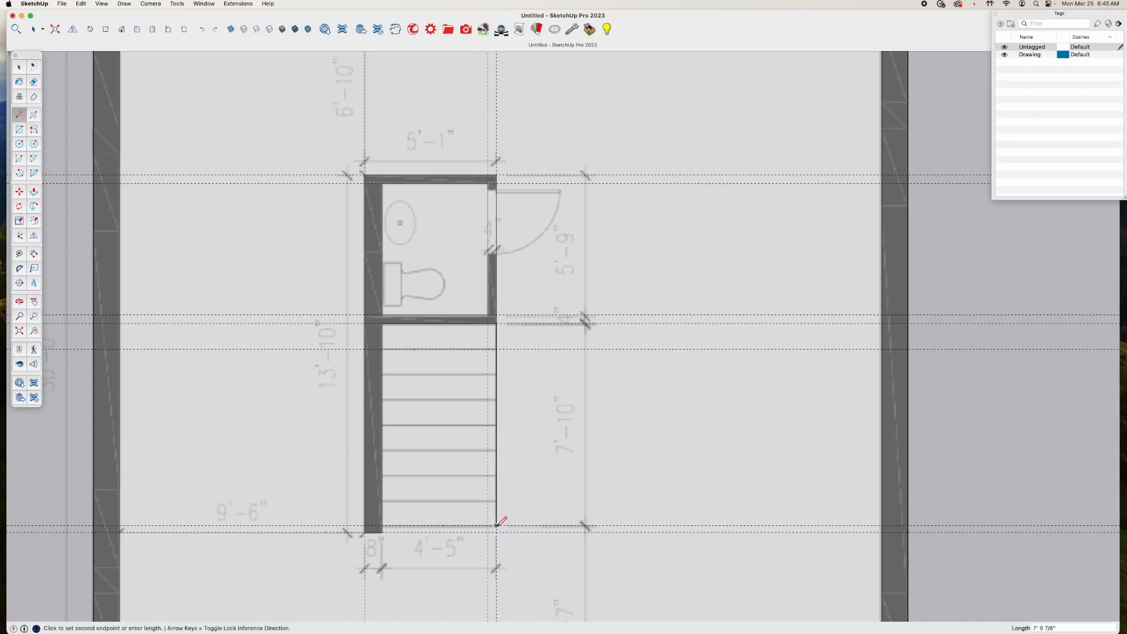
left_click(382, 525)
key("space")
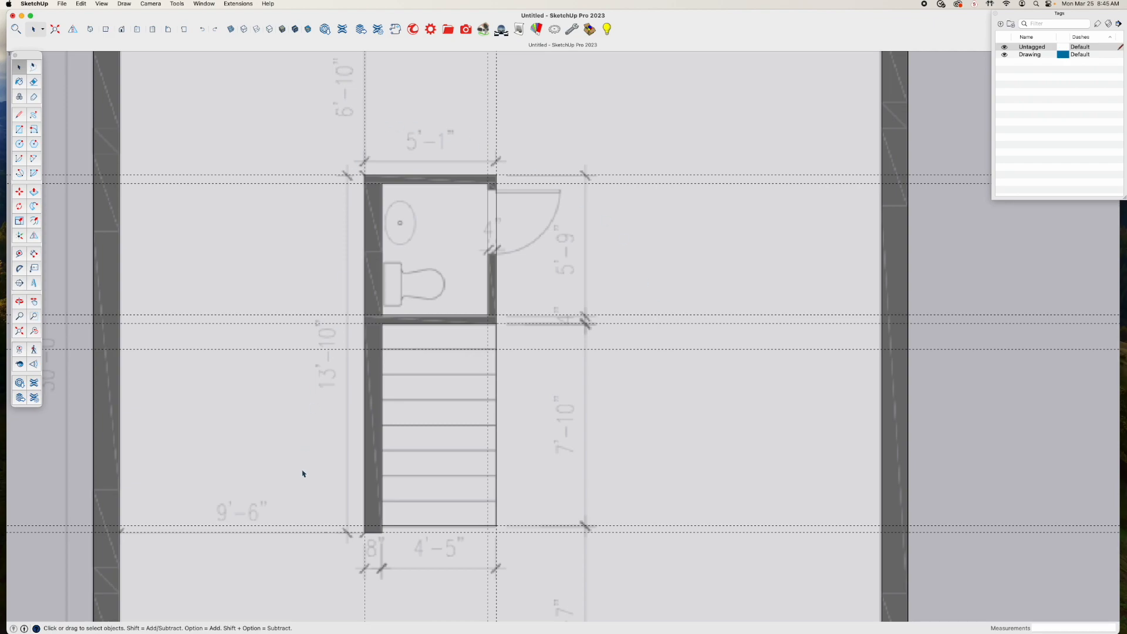
Delete all construction guides from the floor plan
scroll(553, 152, "down", 3)
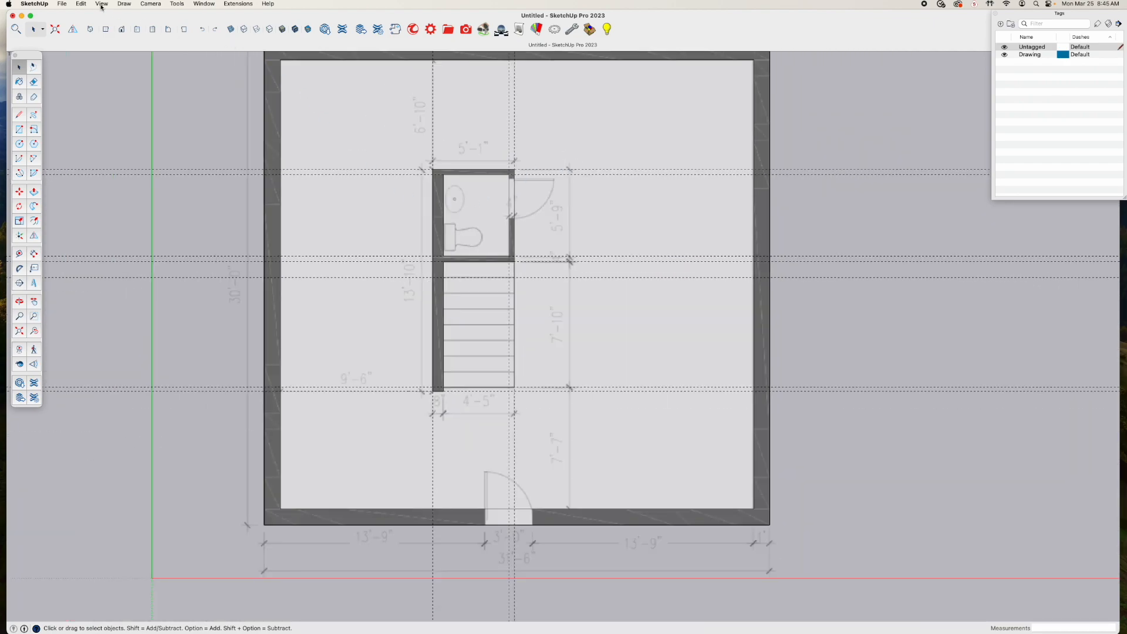
left_click(83, 4)
left_click(85, 89)
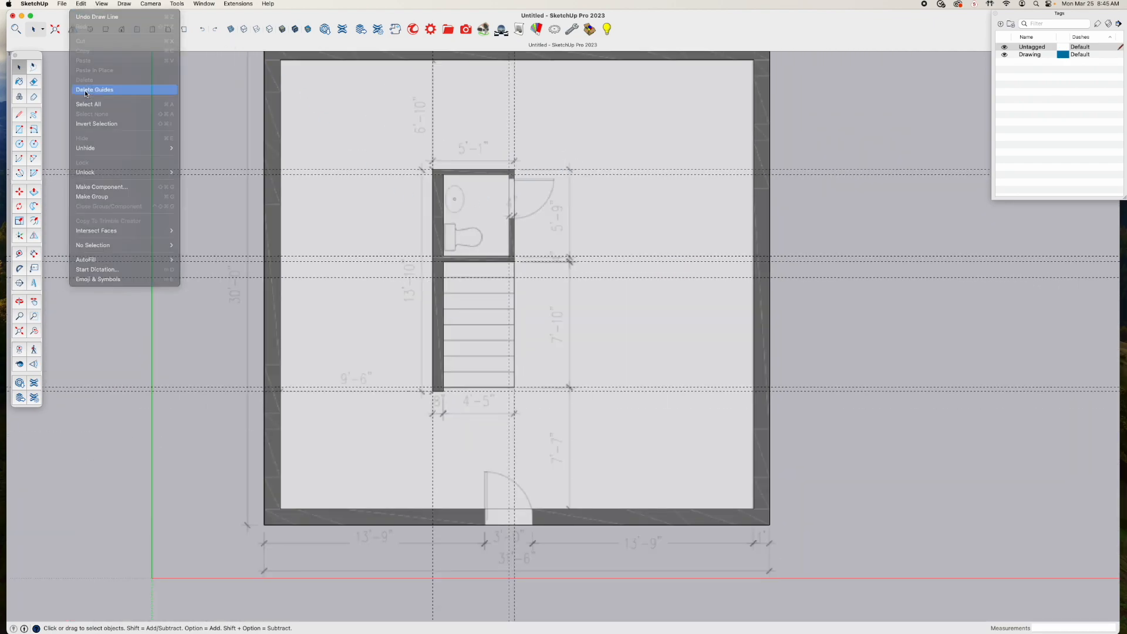
scroll(605, 206, "down", 1)
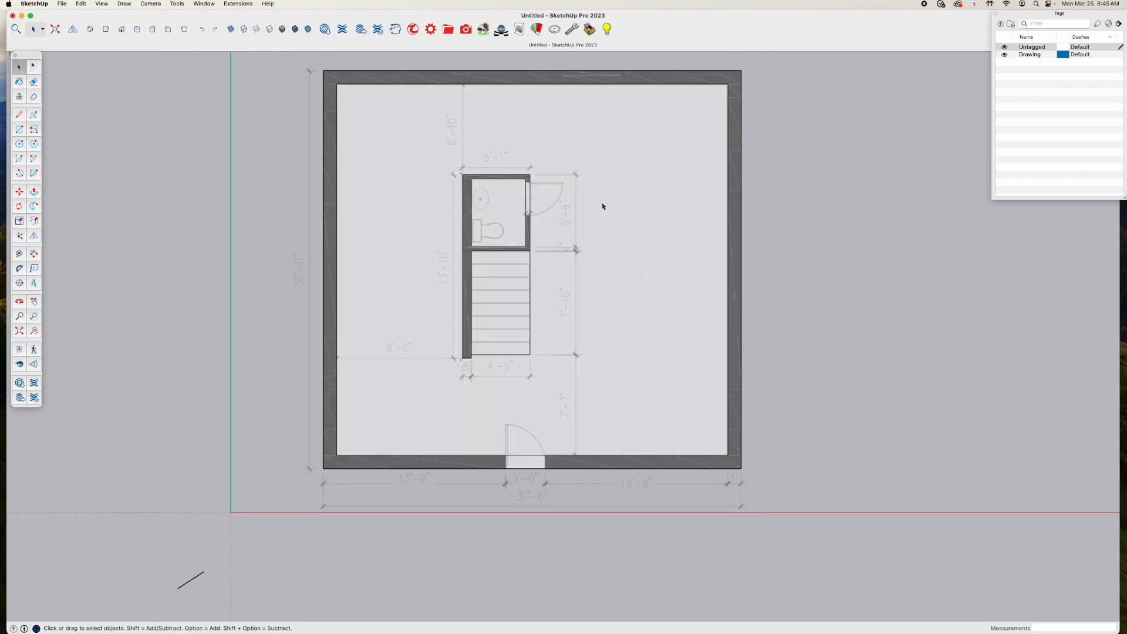
Divide the open-side edge of the stairs into 8 equal segments
scroll(604, 210, "up", 3)
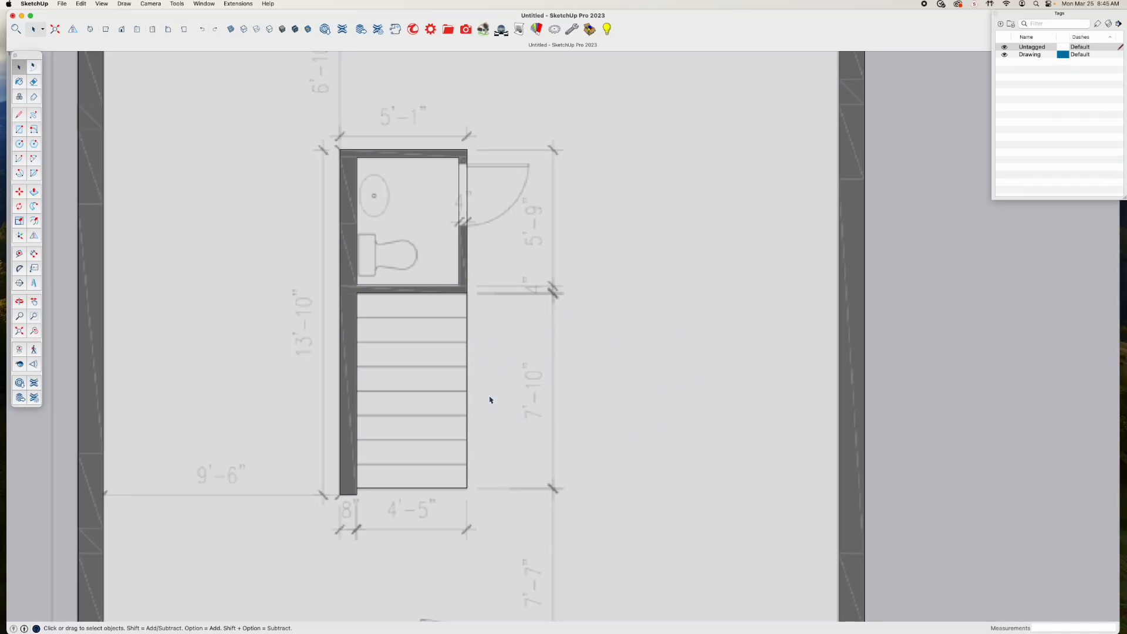
left_click(19, 70)
left_click(468, 381)
right_click(468, 391)
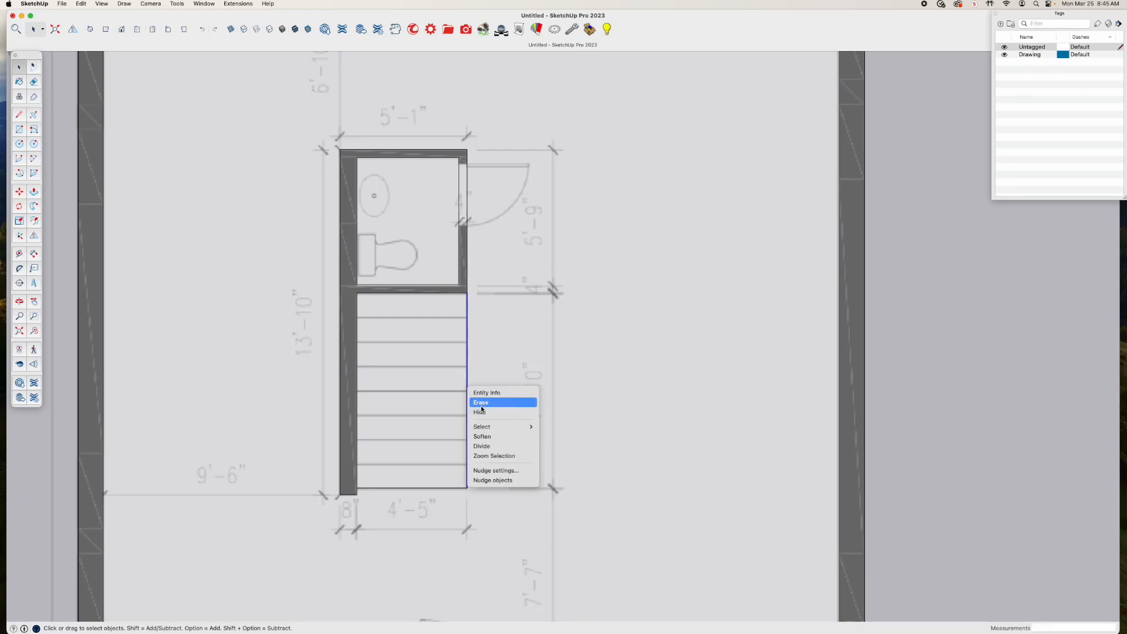
left_click(485, 447)
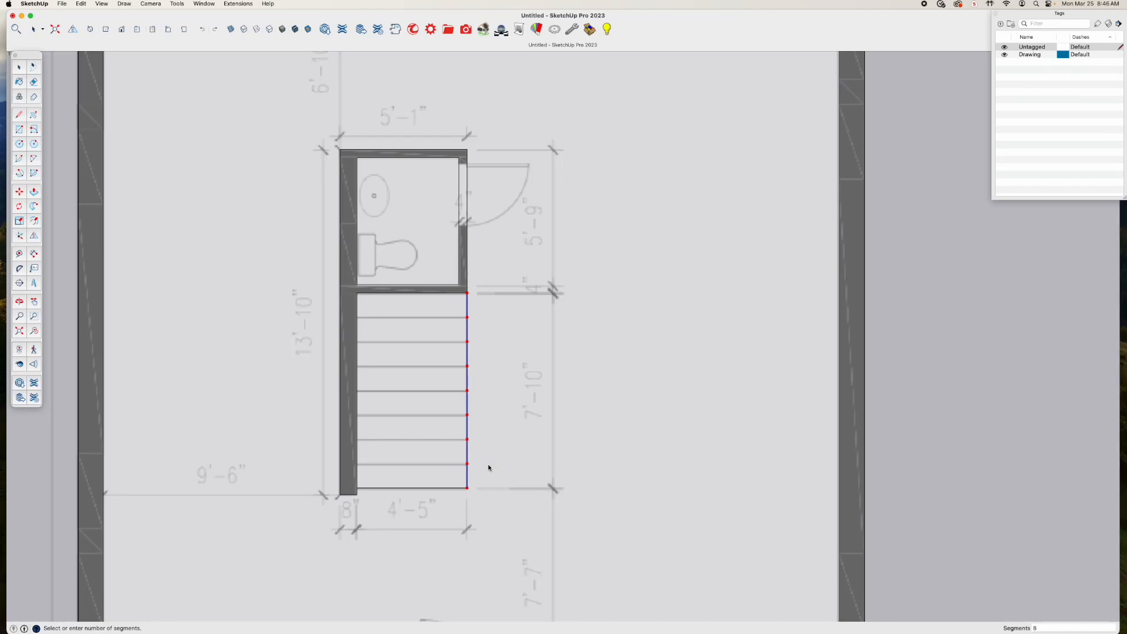
key("Return")
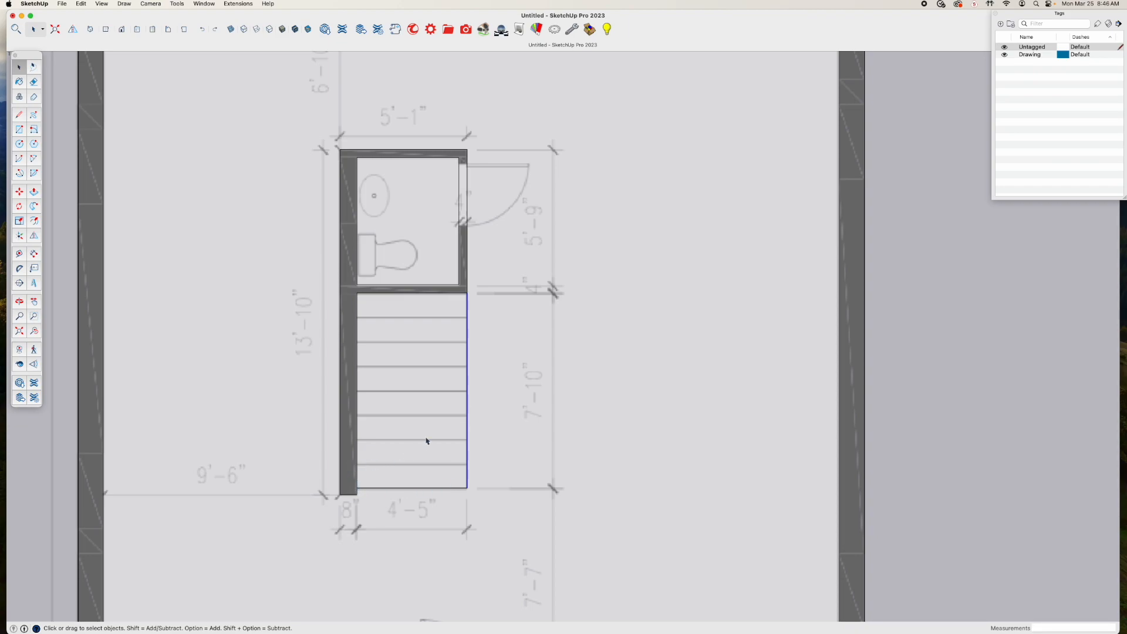
Draw the seven tread lines across the stairs, from each division point on the open side to the long wall
key("l")
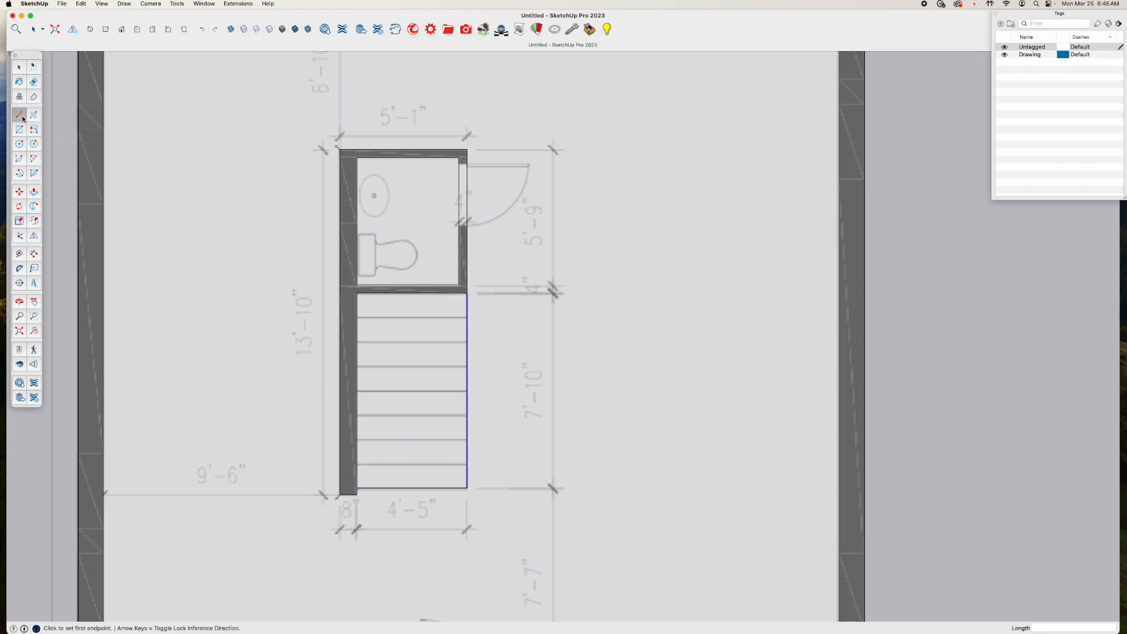
left_click(467, 463)
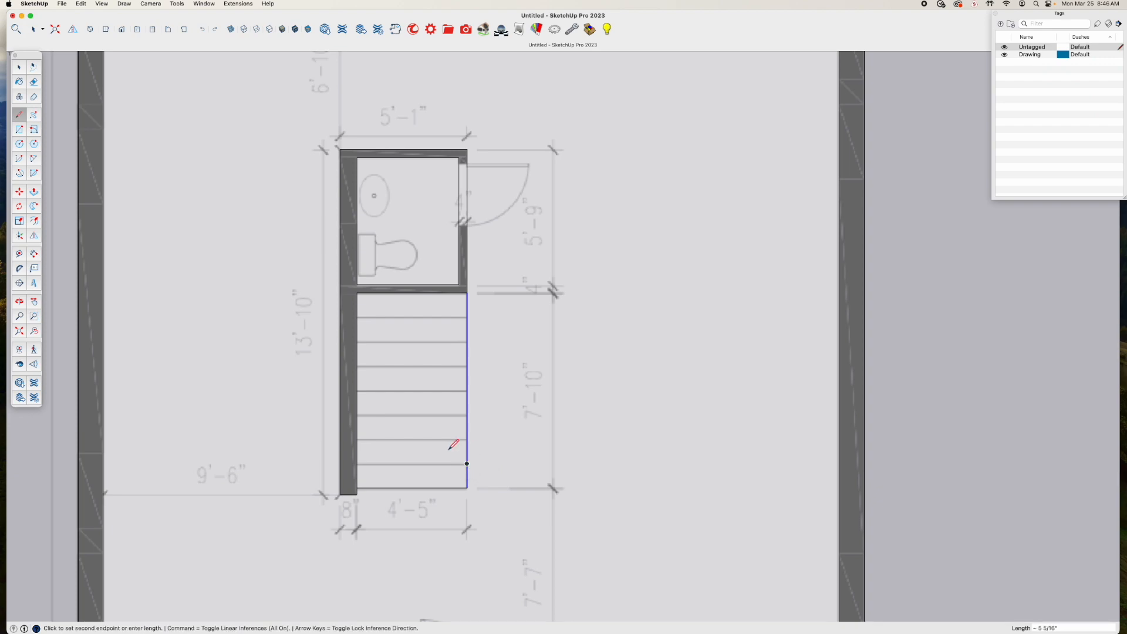
left_click(358, 463)
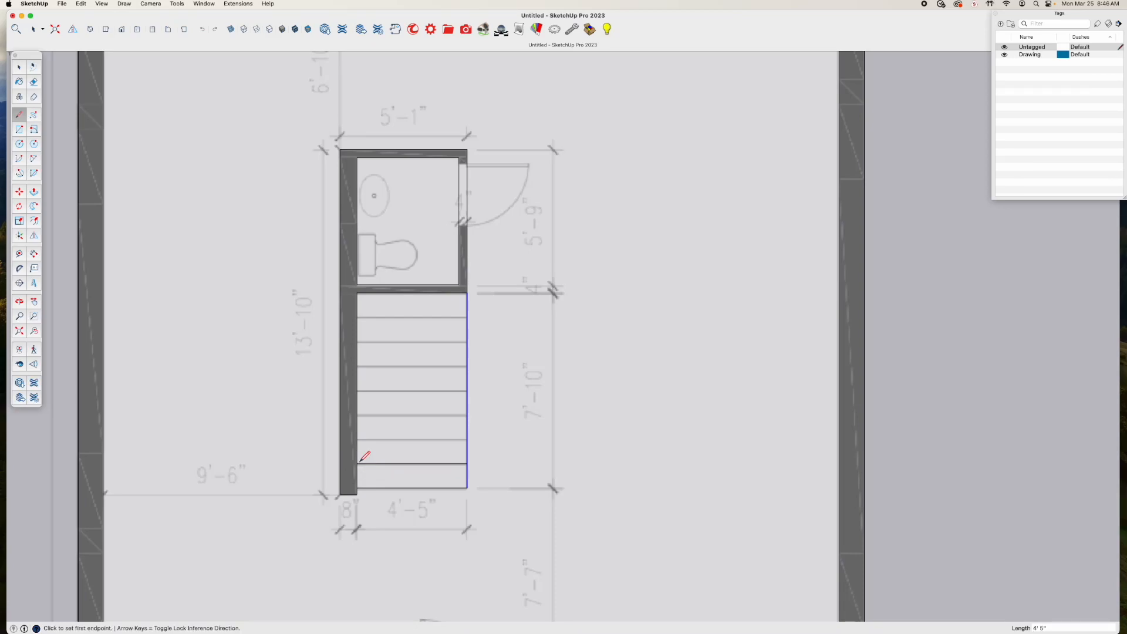
left_click(467, 439)
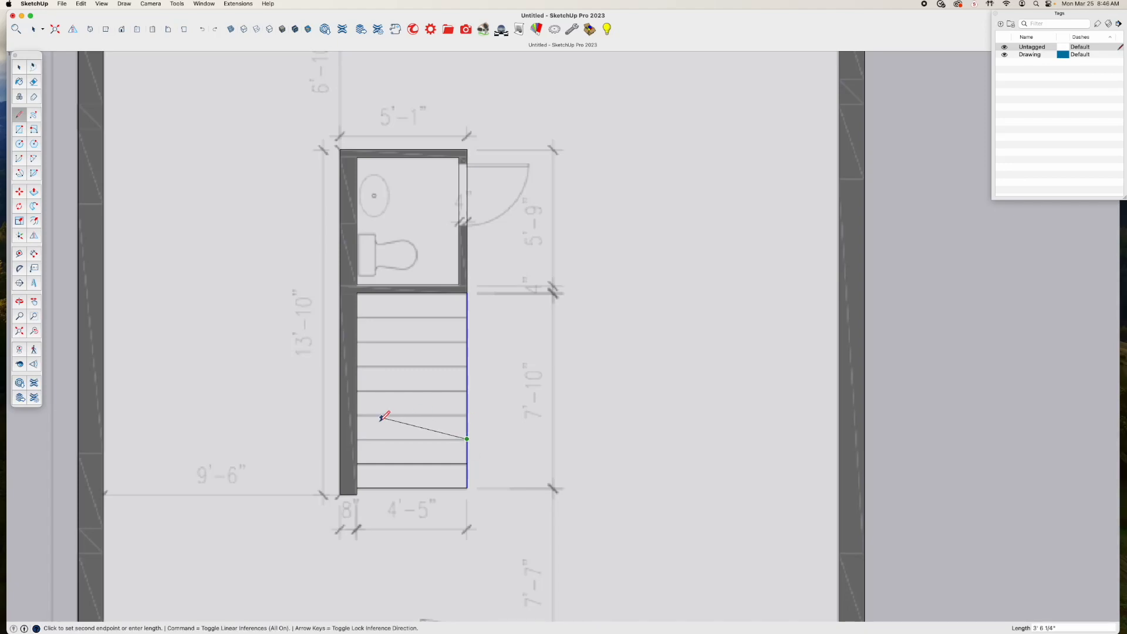
left_click(357, 439)
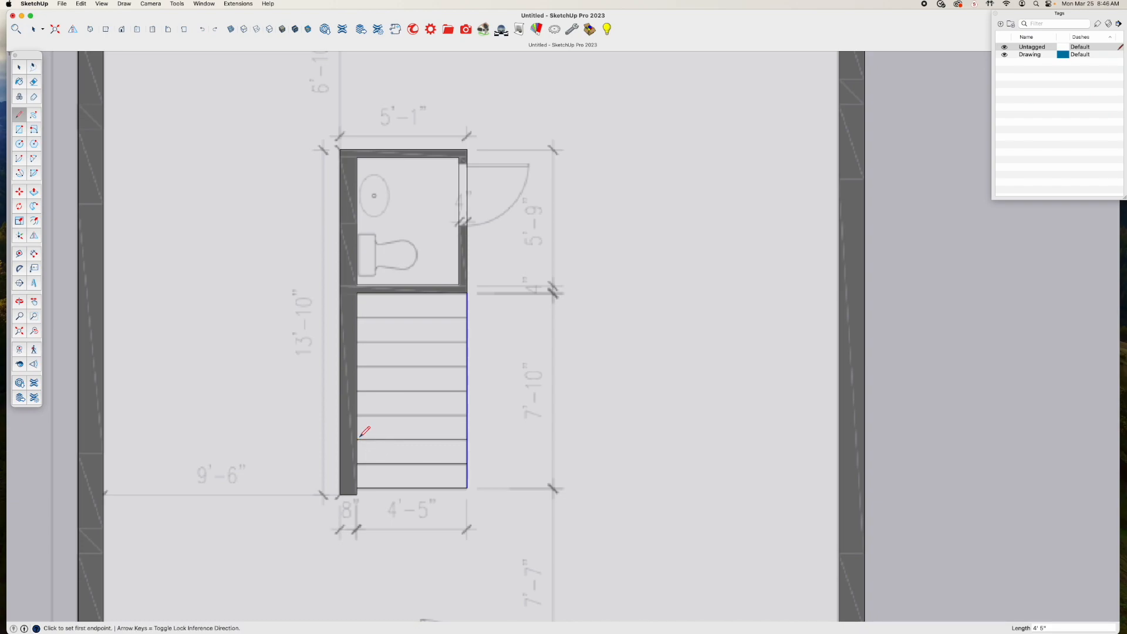
left_click(467, 414)
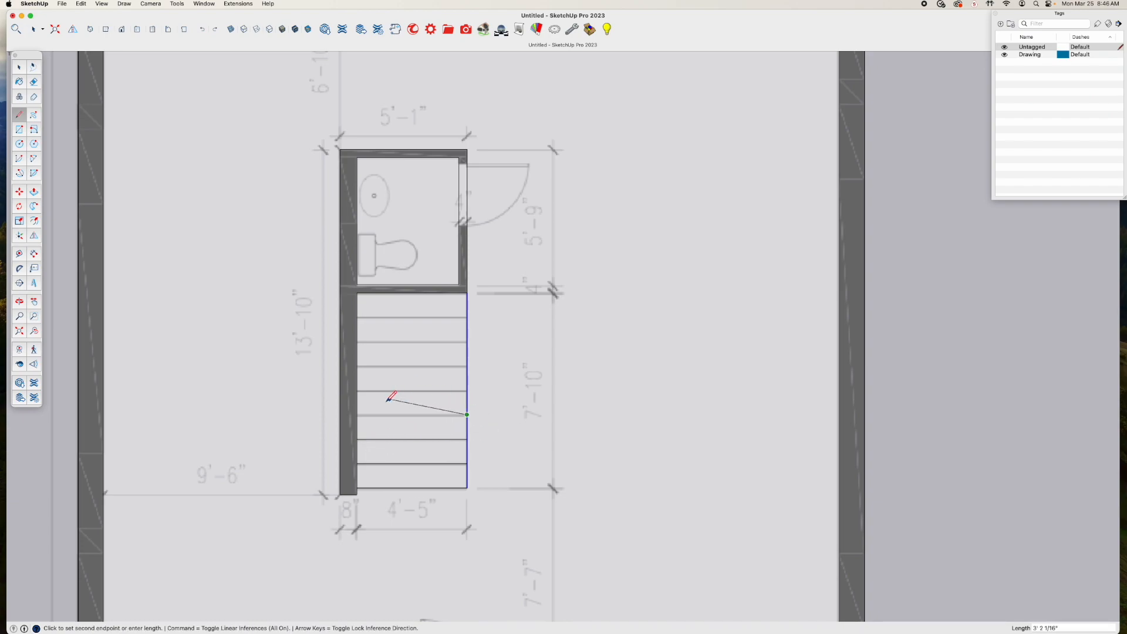
left_click(357, 414)
left_click(467, 391)
left_click(357, 390)
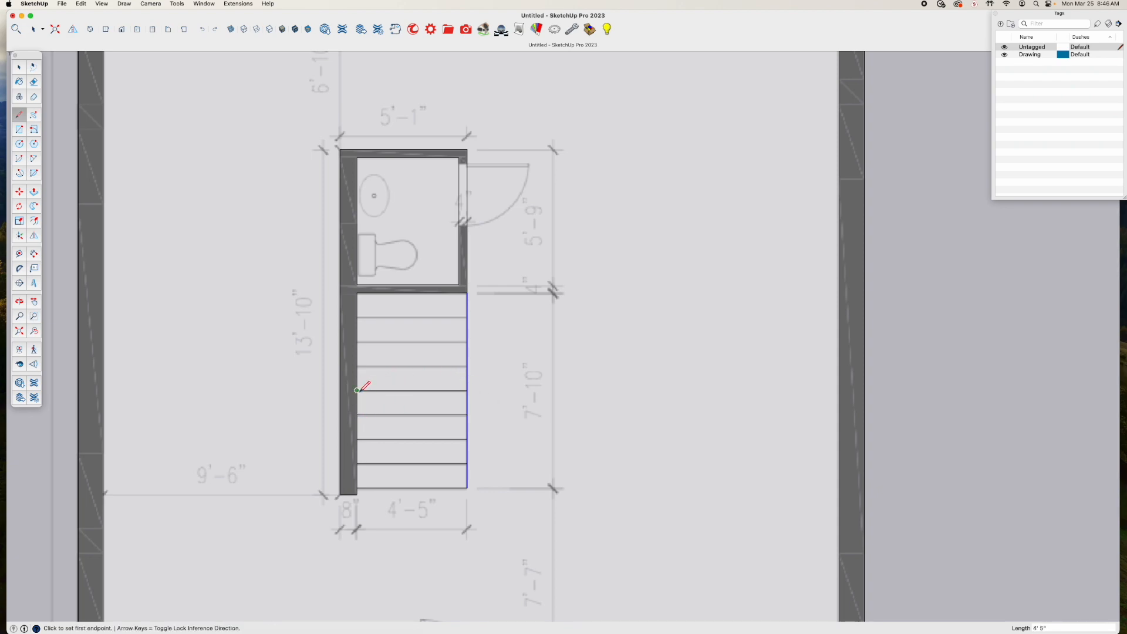
left_click(467, 366)
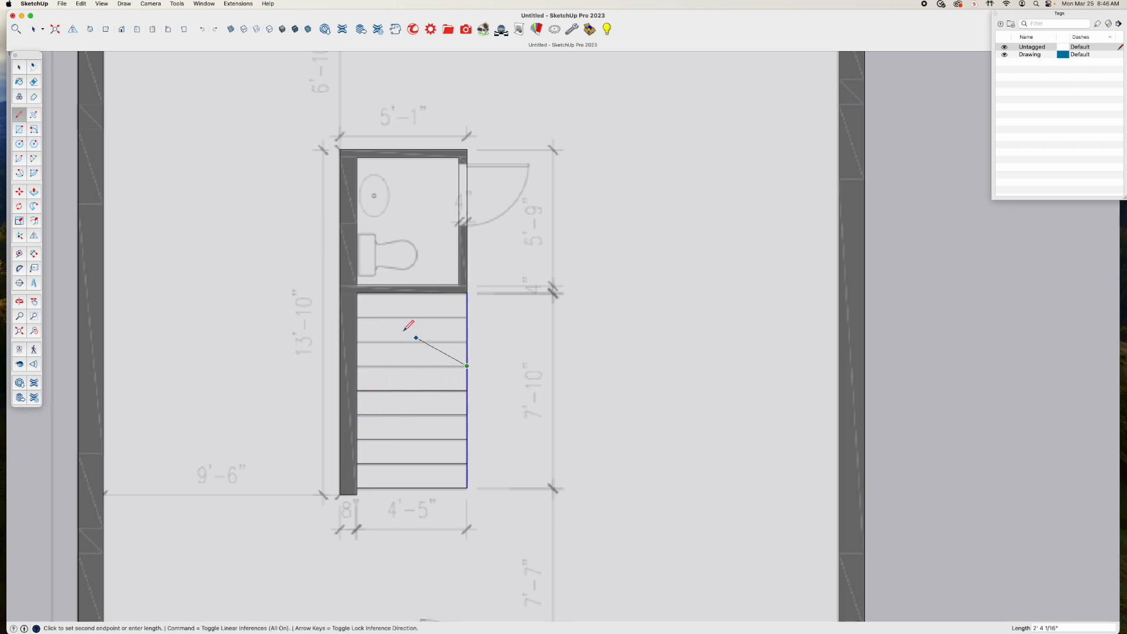
left_click(357, 365)
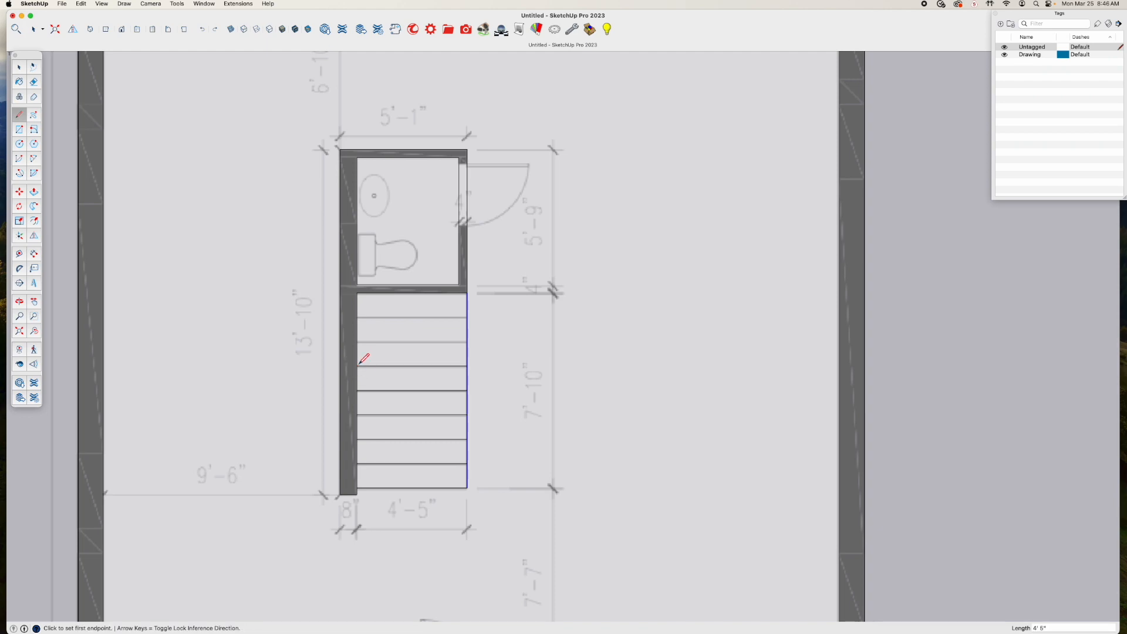
left_click(467, 341)
left_click(356, 341)
left_click(467, 316)
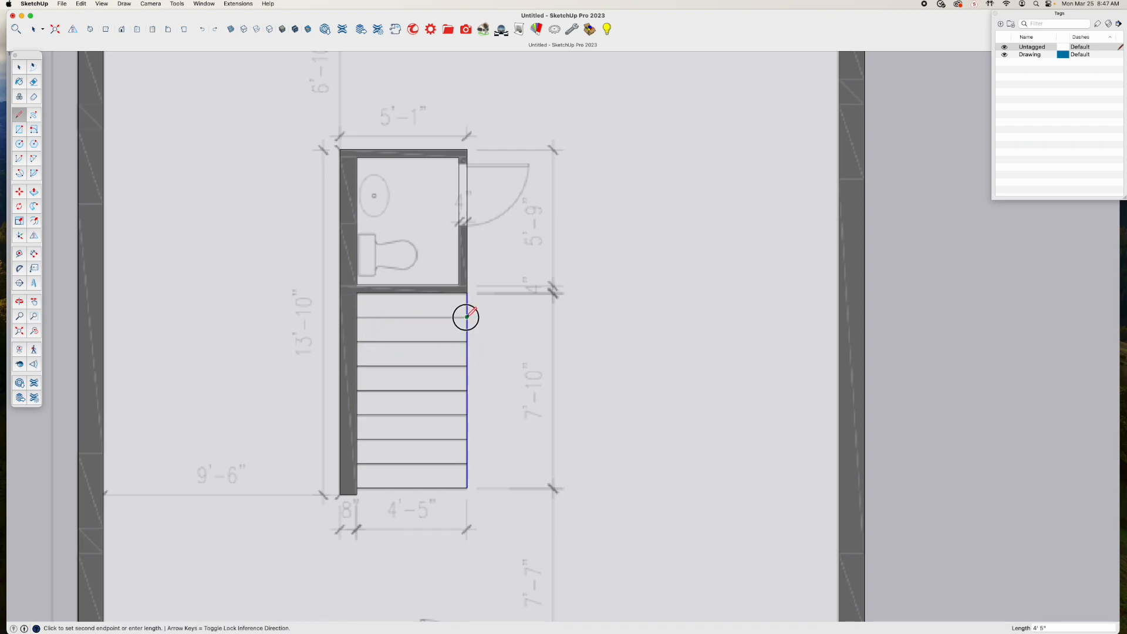
left_click(357, 317)
Select the stair treads one after another to check that each one is a separate face
key("space")
left_click(524, 358)
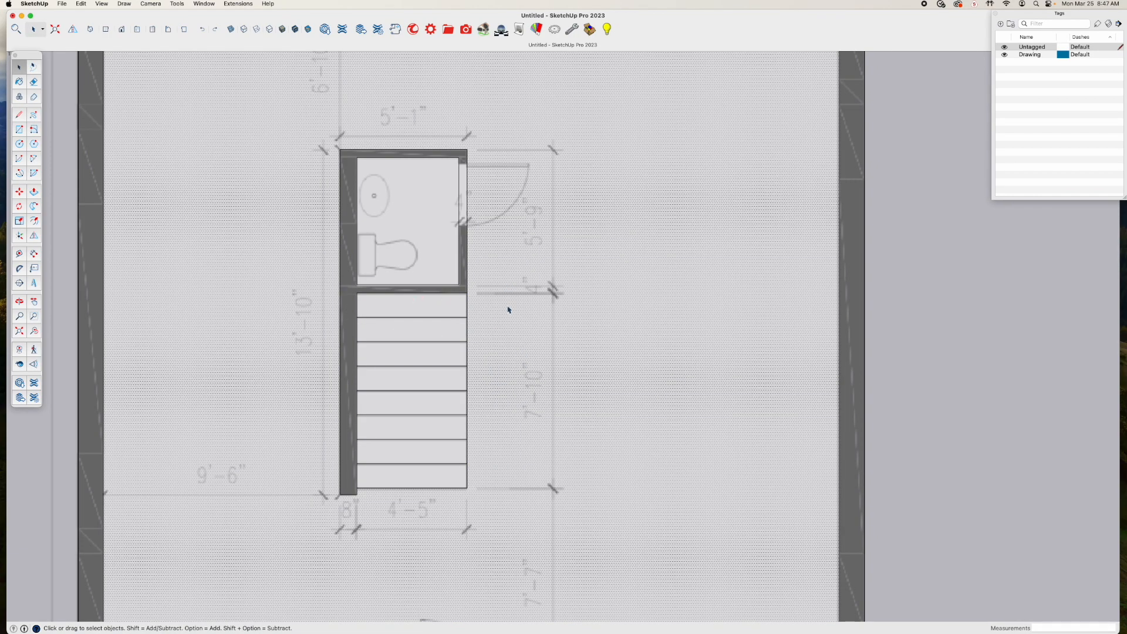
left_click(424, 360)
left_click(423, 335)
left_click(422, 312)
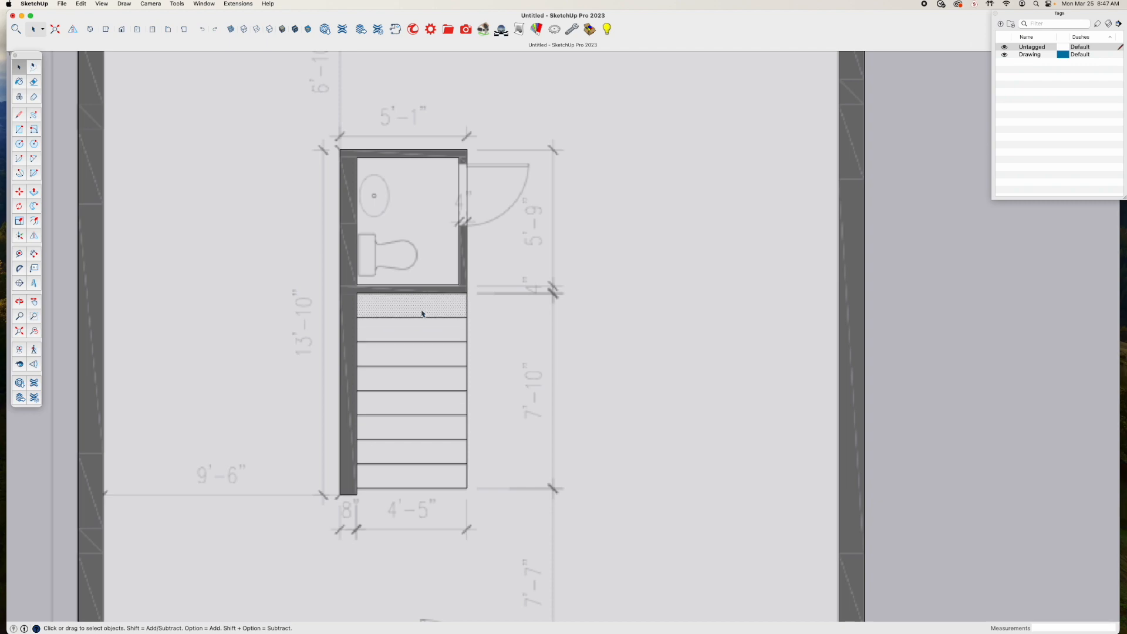
left_click(417, 389)
left_click(419, 398)
left_click(419, 439)
left_click(419, 451)
left_click(424, 481)
left_click(428, 454)
left_click(432, 402)
left_click(431, 378)
left_click(429, 352)
left_click(431, 329)
left_click(435, 304)
Check the traced outlines without the plan image by temporarily turning off X-Ray and hiding the Drawing tag, restoring both after the check
left_click(231, 30)
scroll(528, 279, "down", 6)
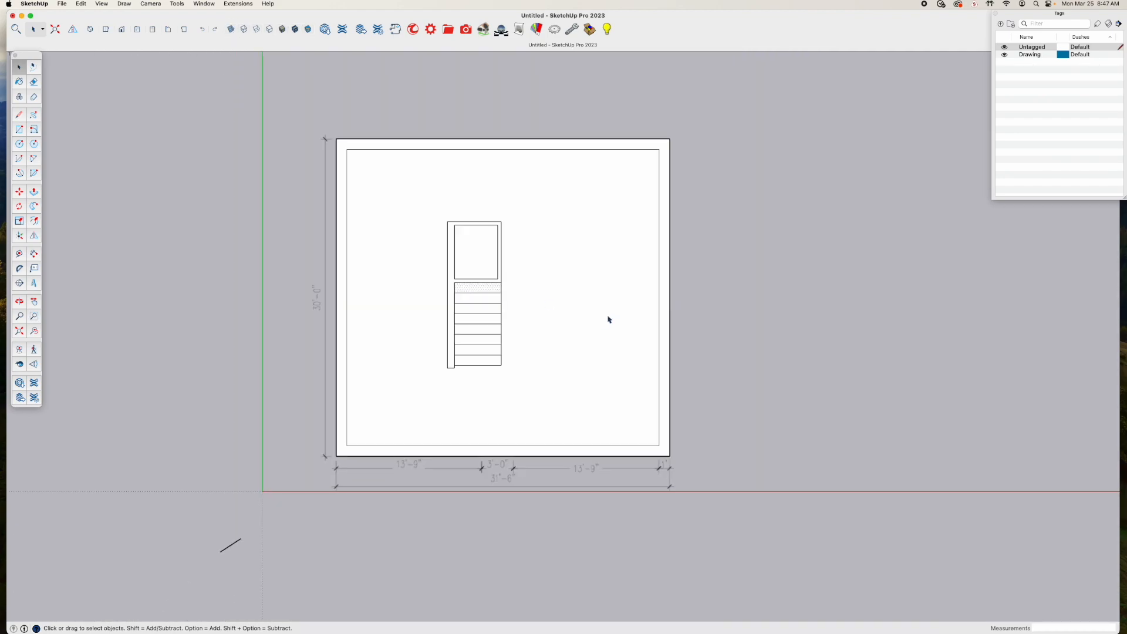
left_click(1004, 54)
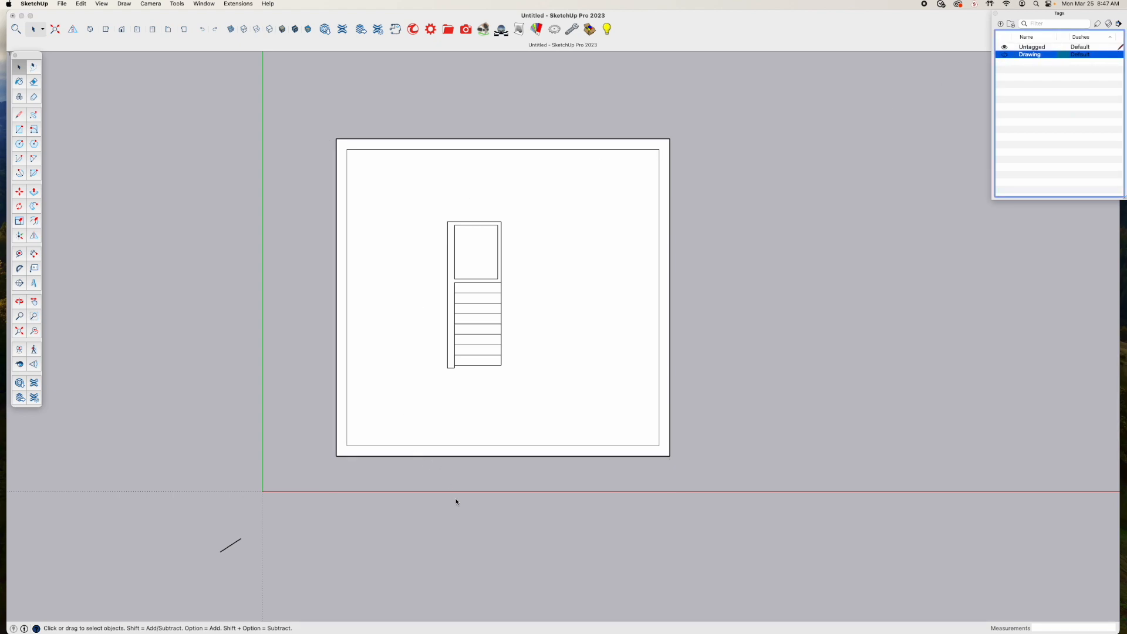
left_click(1004, 55)
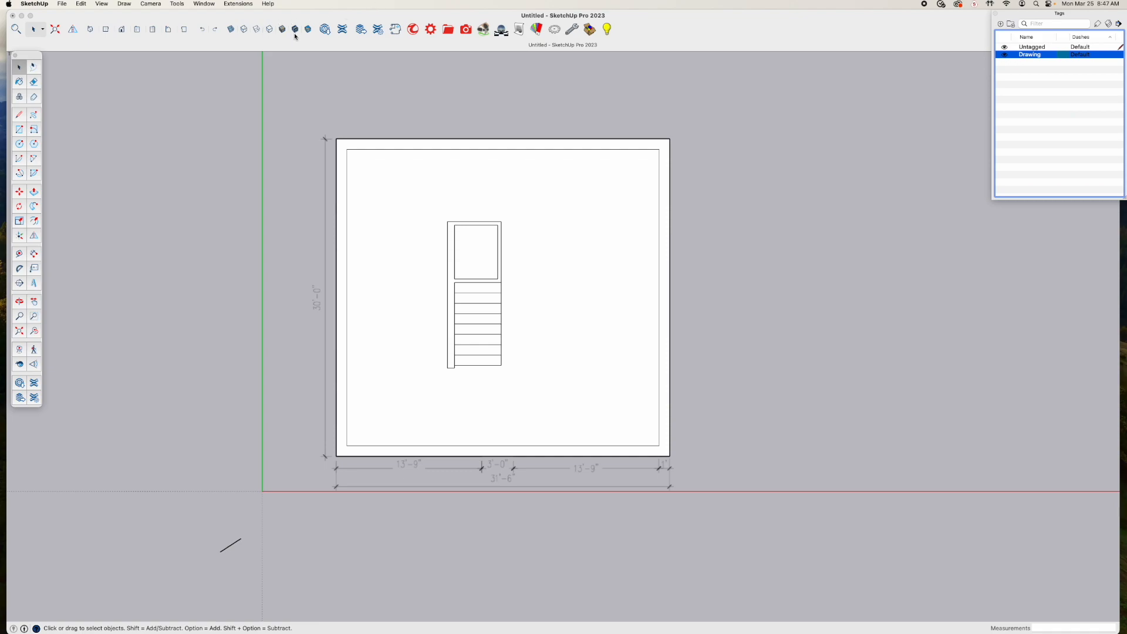
left_click(231, 30)
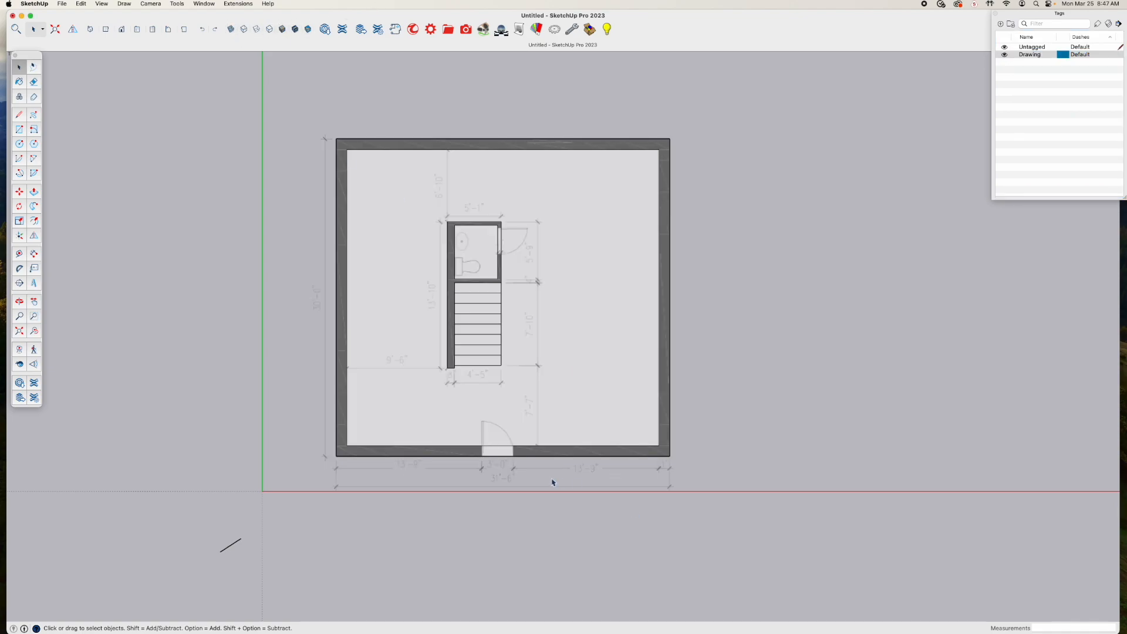
Place a vertical guide 13'9" in from the left outer wall edge to mark the entrance door's left side
scroll(560, 484, "up", 5)
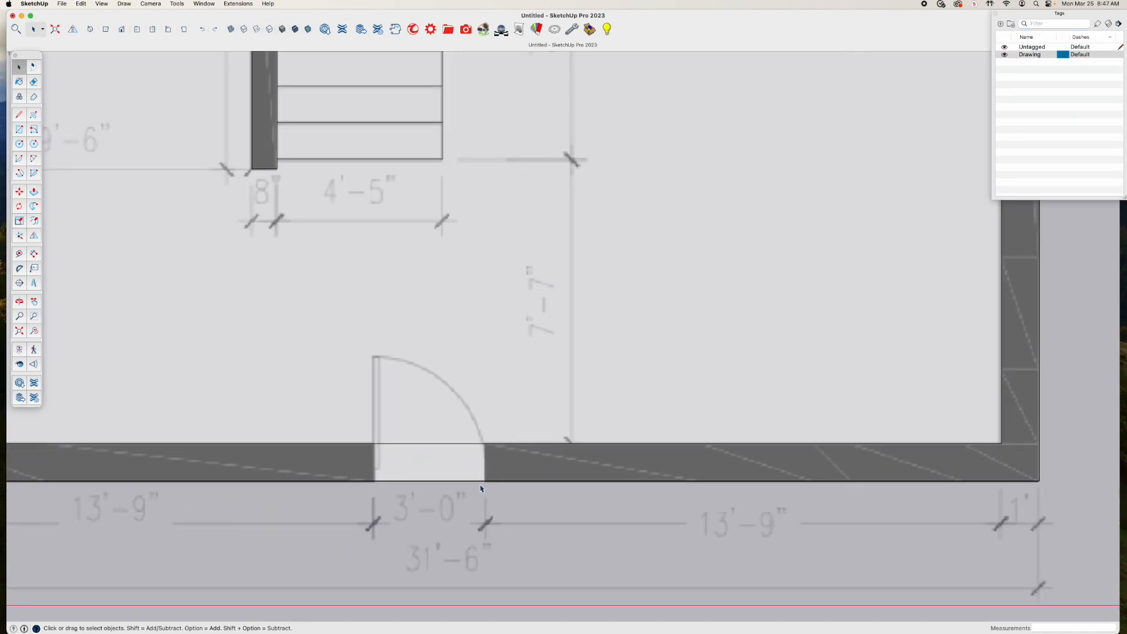
scroll(520, 522, "down", 2)
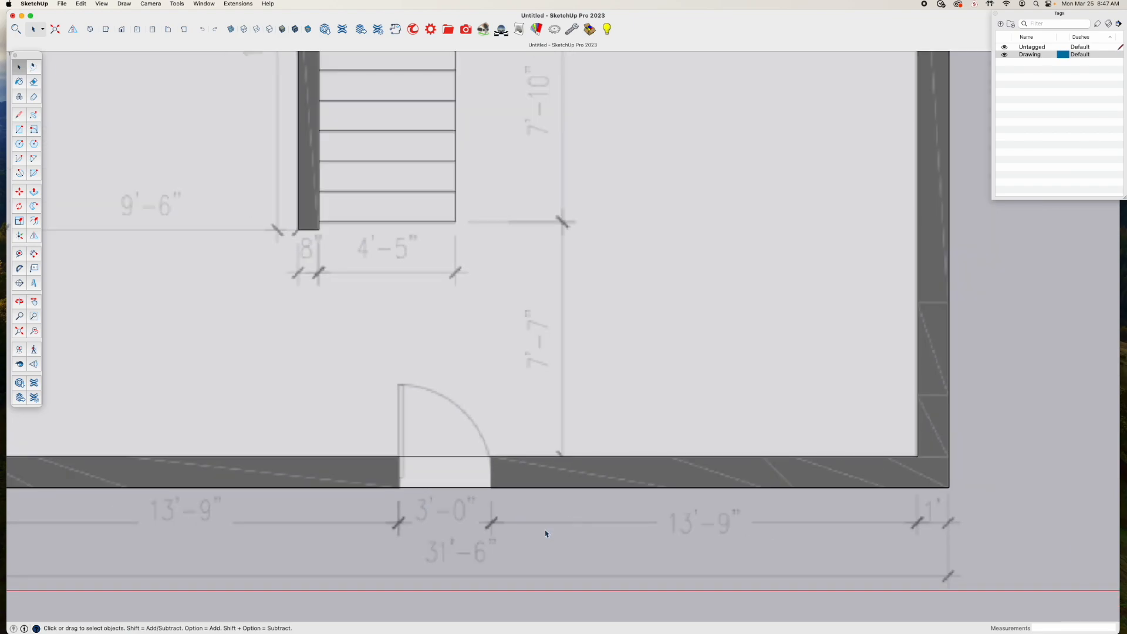
scroll(562, 533, "down", 4)
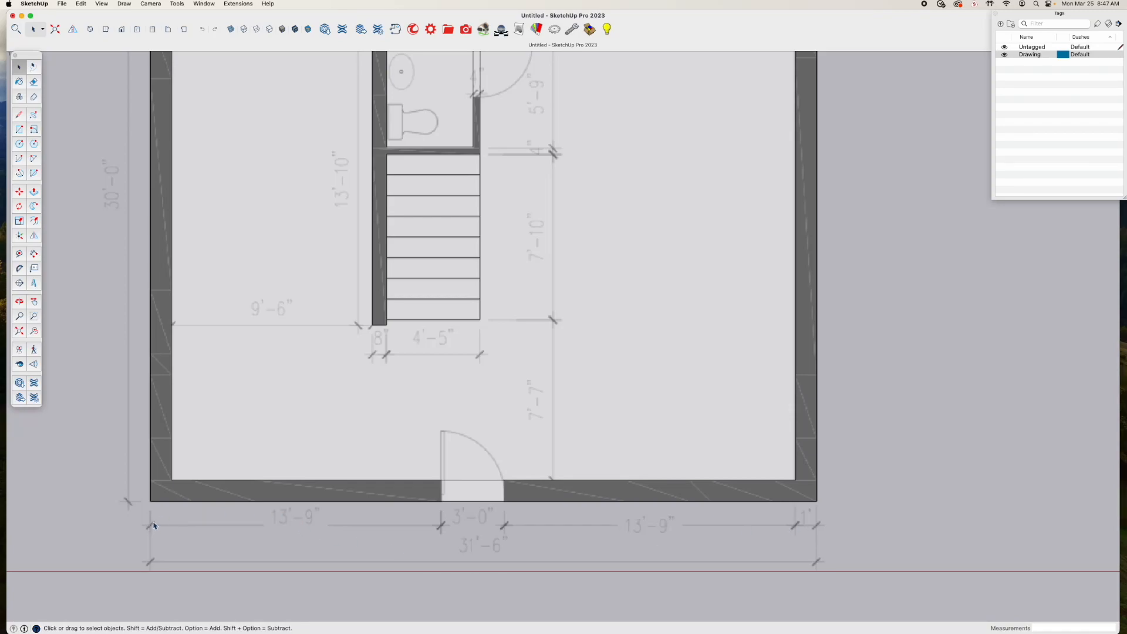
key("t")
left_click(150, 490)
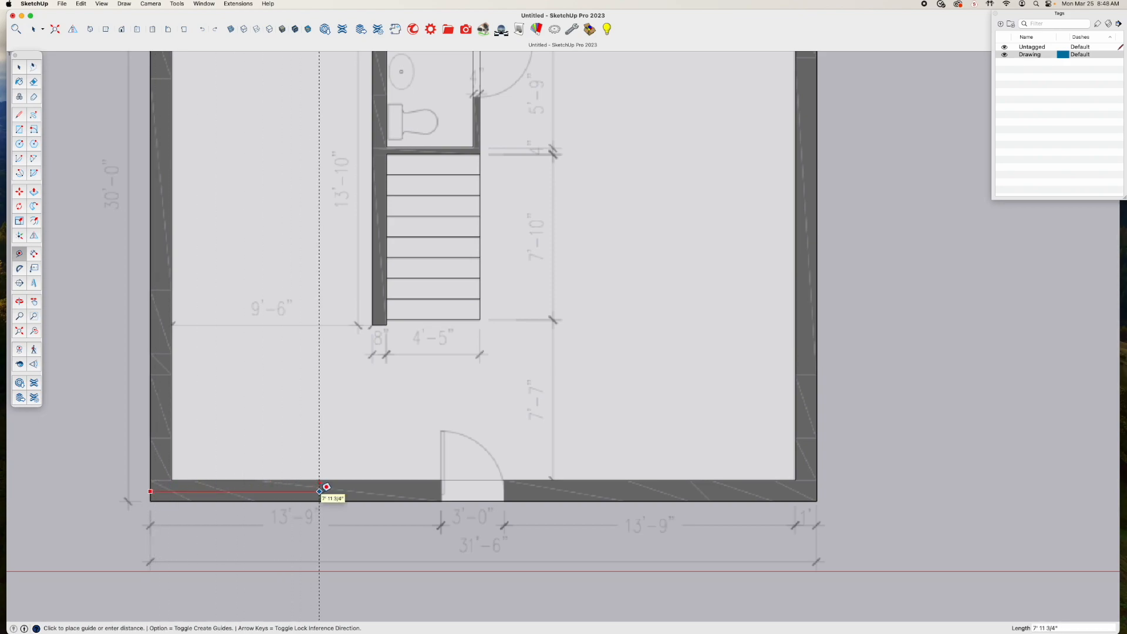
type("13'9")
key("Return")
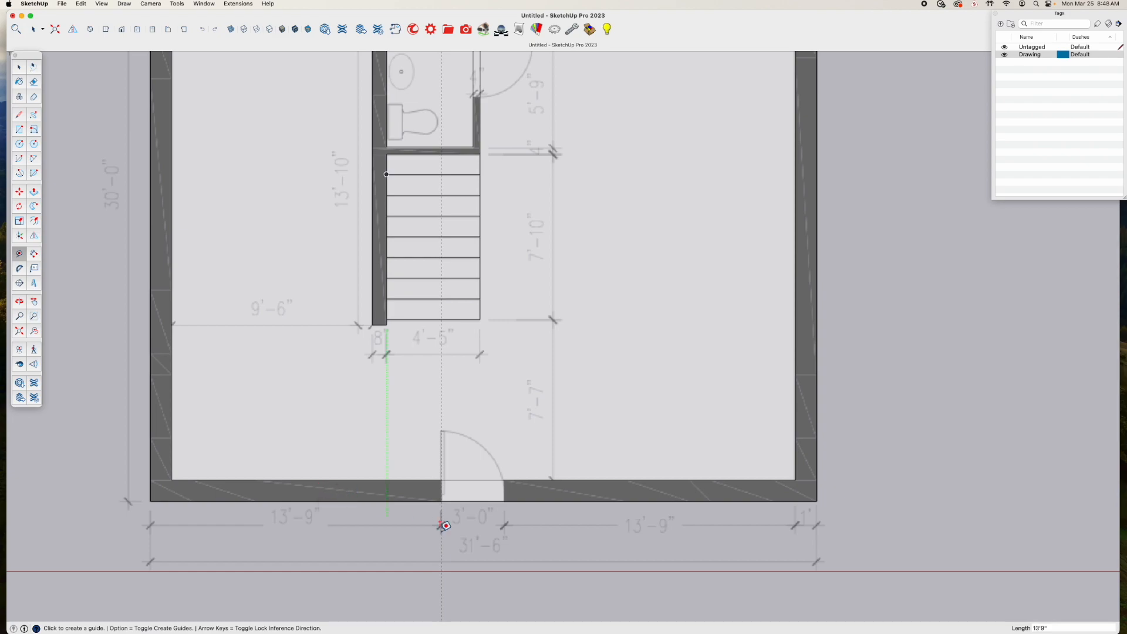
Try a vertical guide 13'9" in from the right outer wall edge and erase it
left_click(816, 474)
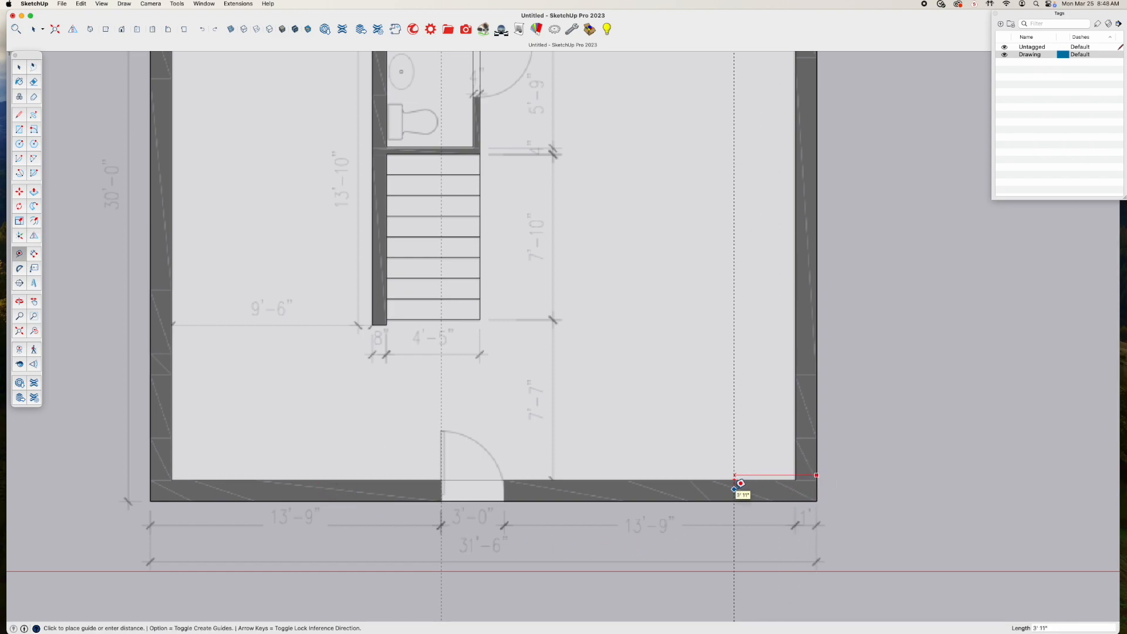
type("13'9")
key("Return")
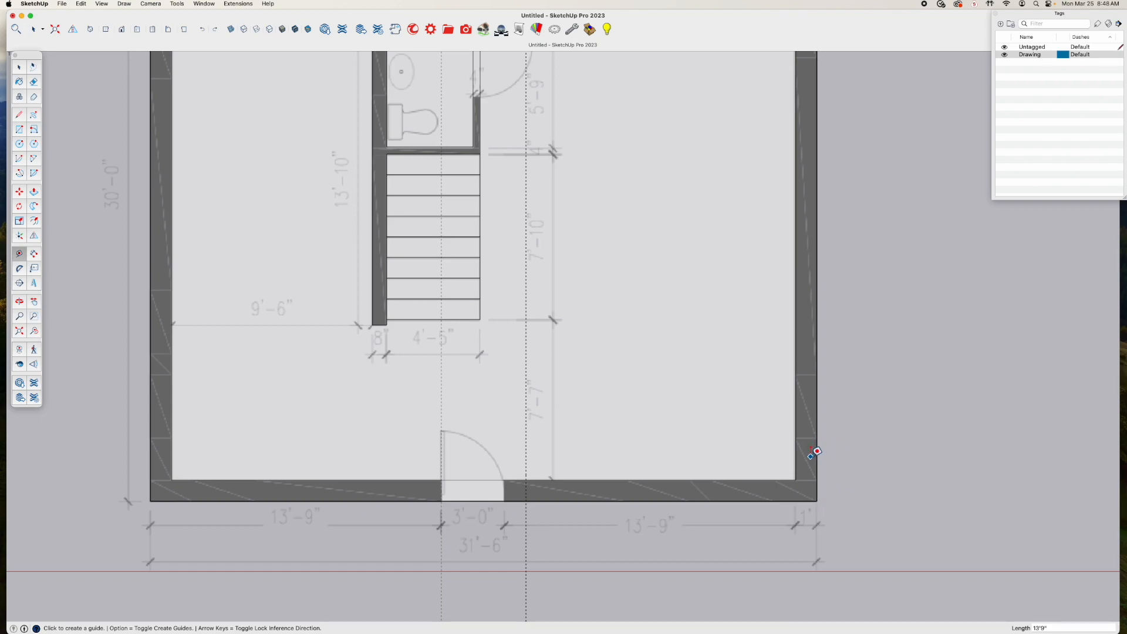
left_click(33, 81)
left_click(530, 383)
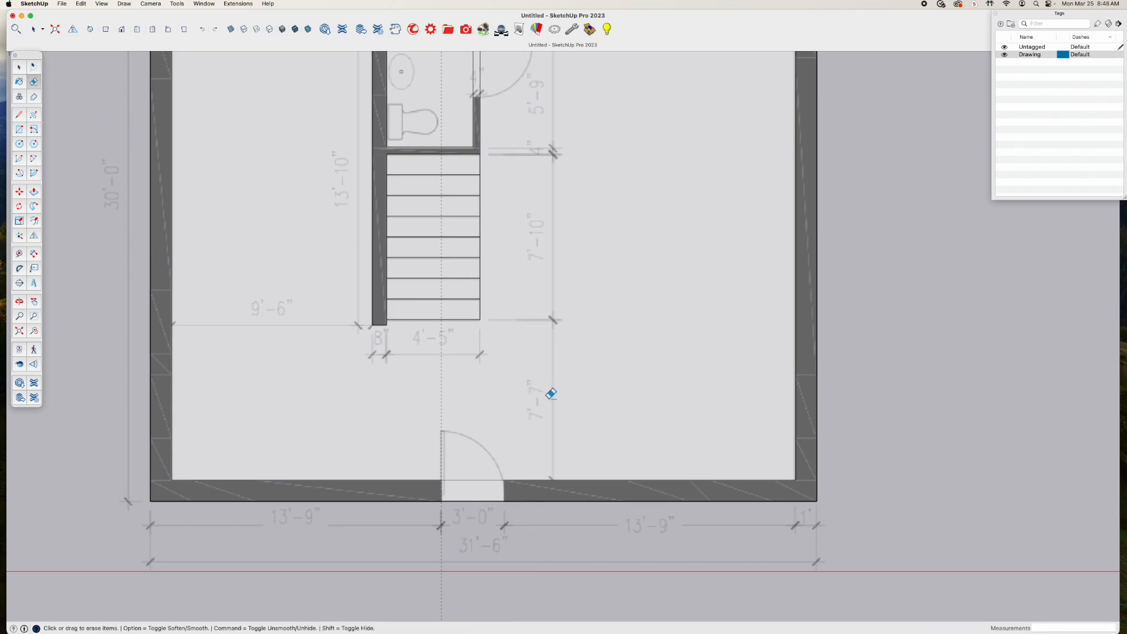
Place a vertical guide 14'9" in from the right outer wall edge to mark the entrance door's right side
key("t")
left_click(817, 435)
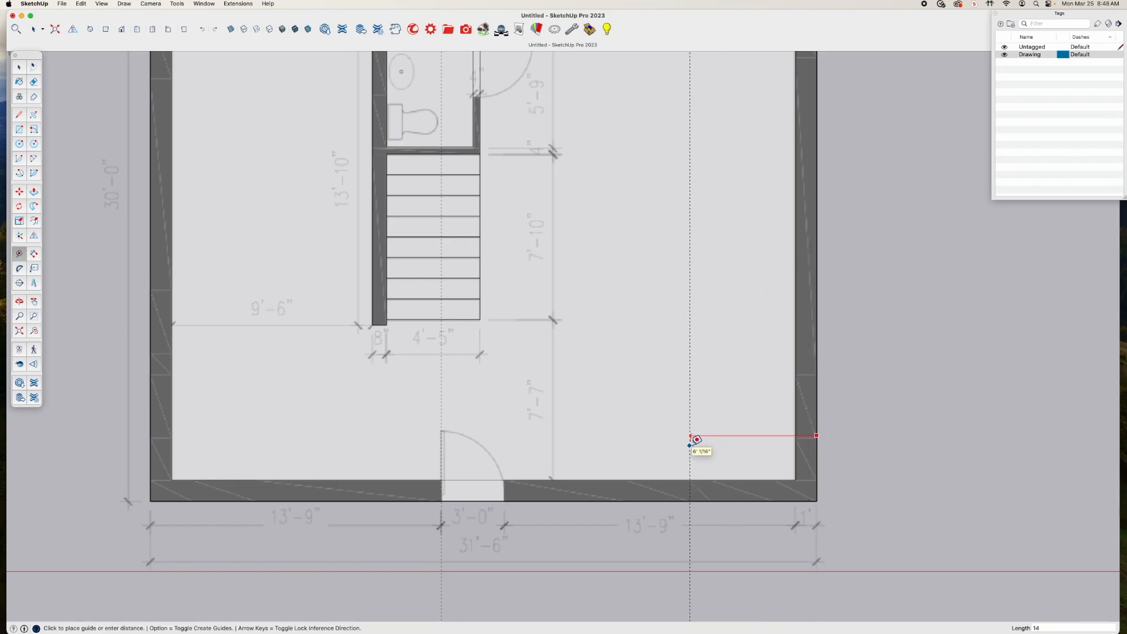
type("\"")
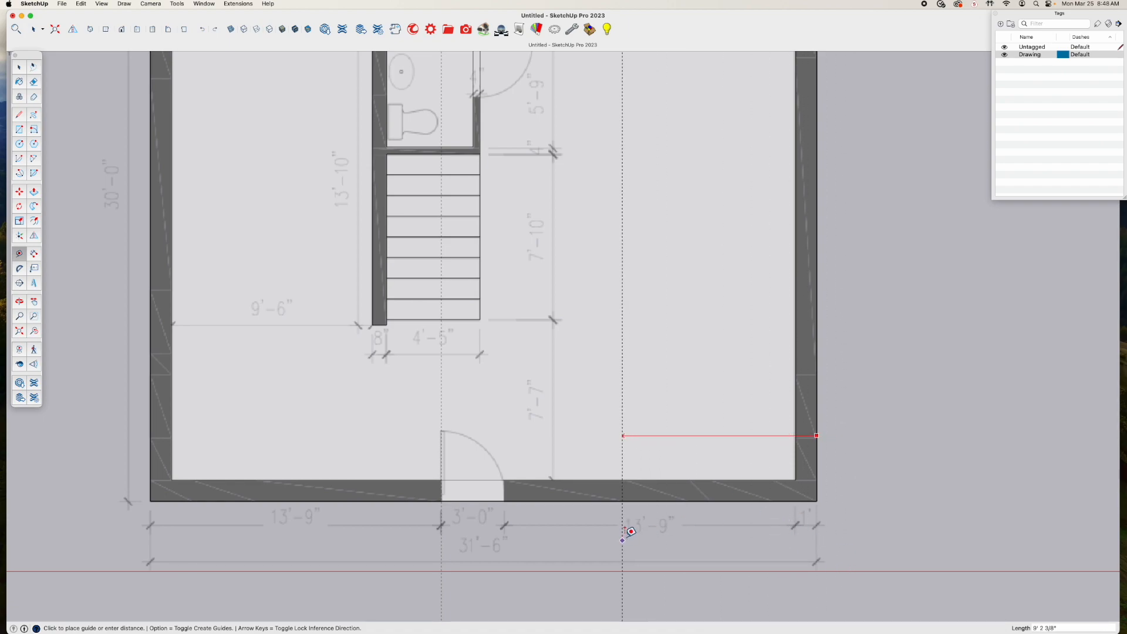
type("14")
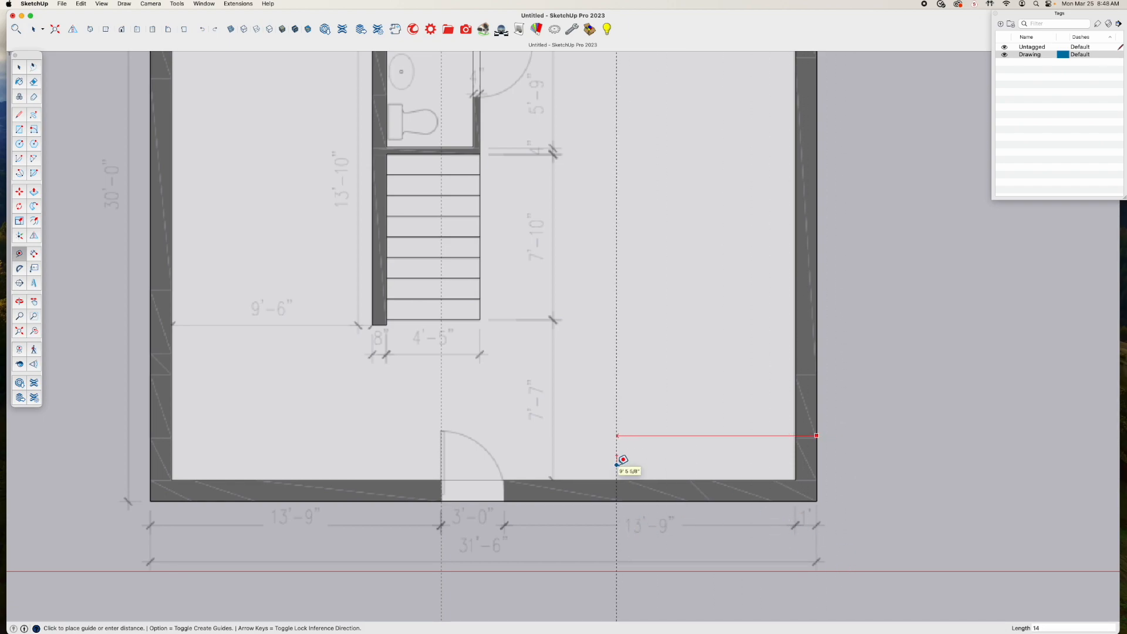
type("'9\"")
key("Return")
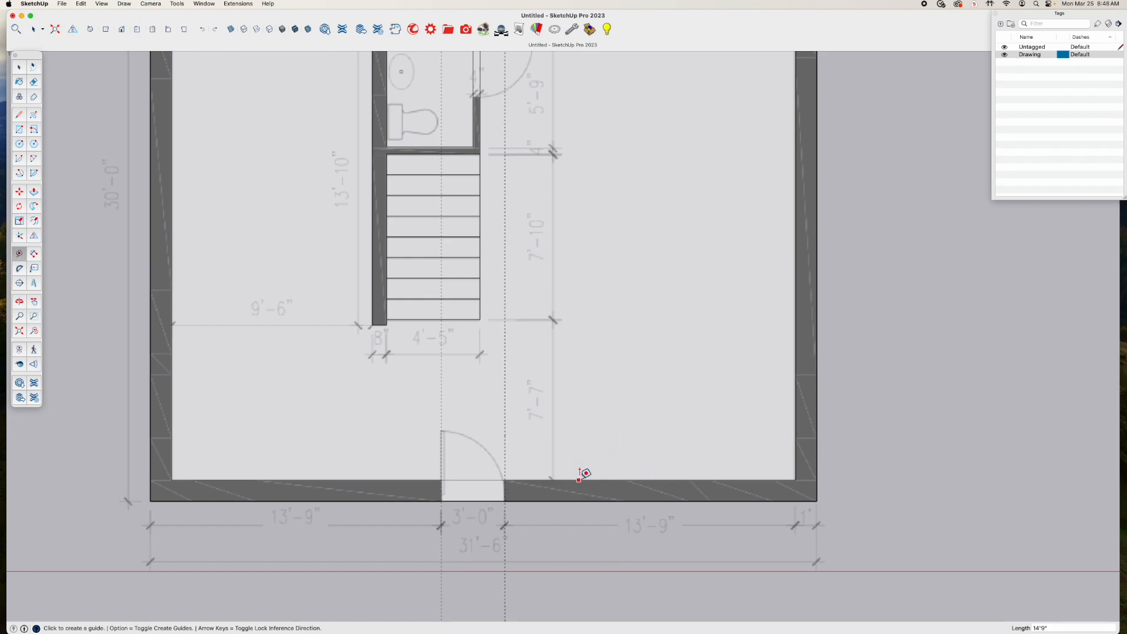
Draw the two entrance door jamb lines across the lower outer wall at the guides and check the opening's face
key("l")
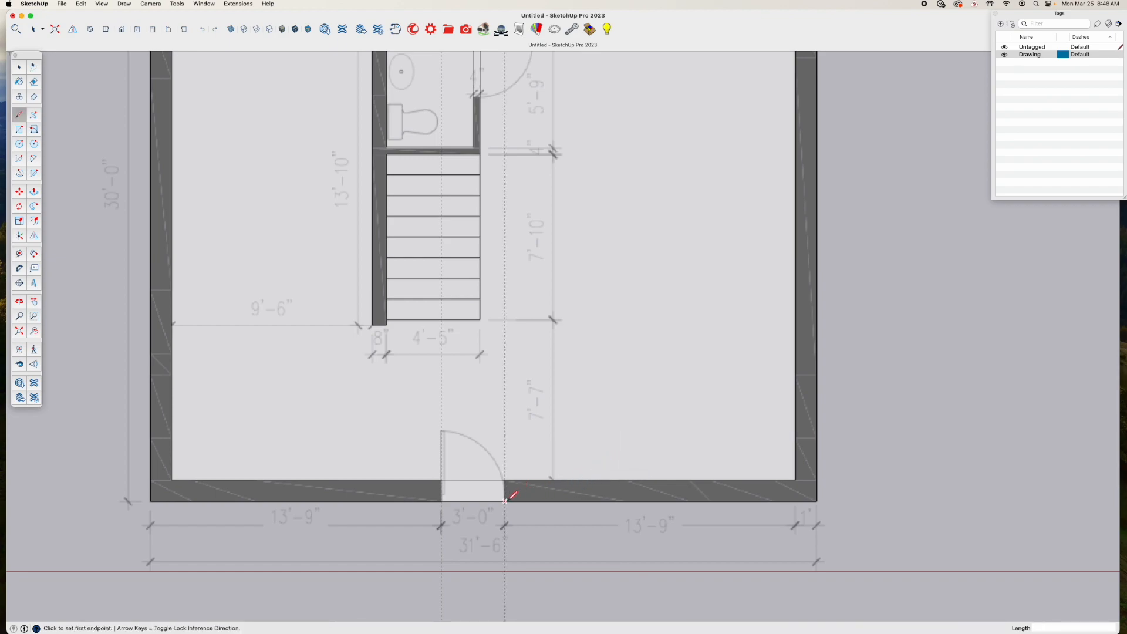
left_click(505, 500)
left_click(503, 480)
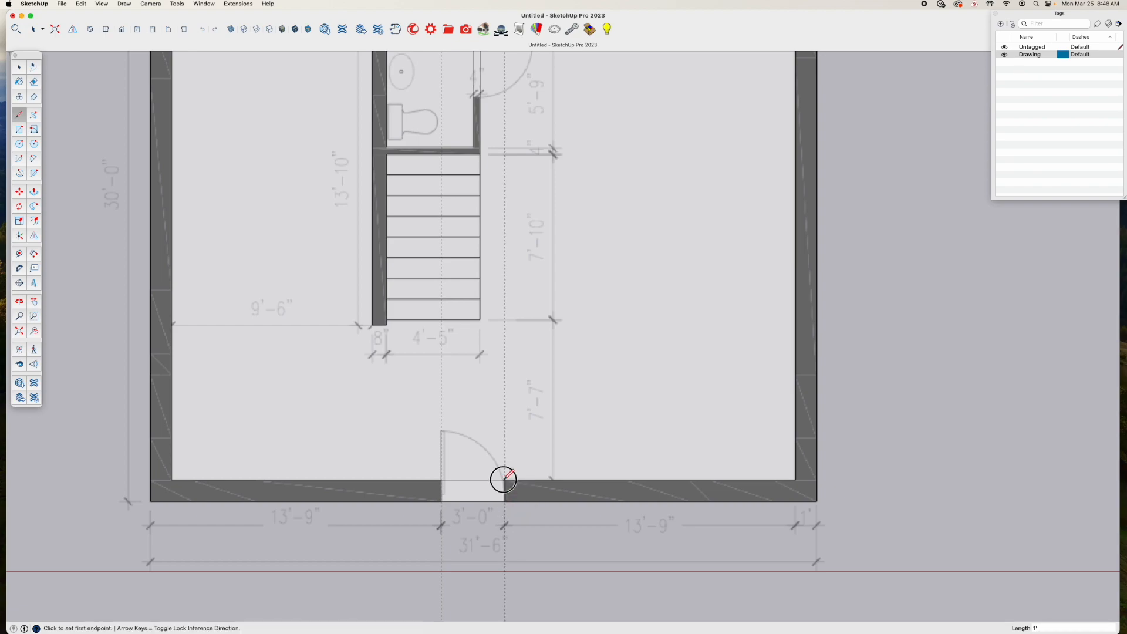
left_click(439, 501)
left_click(441, 479)
key("space")
left_click(480, 490)
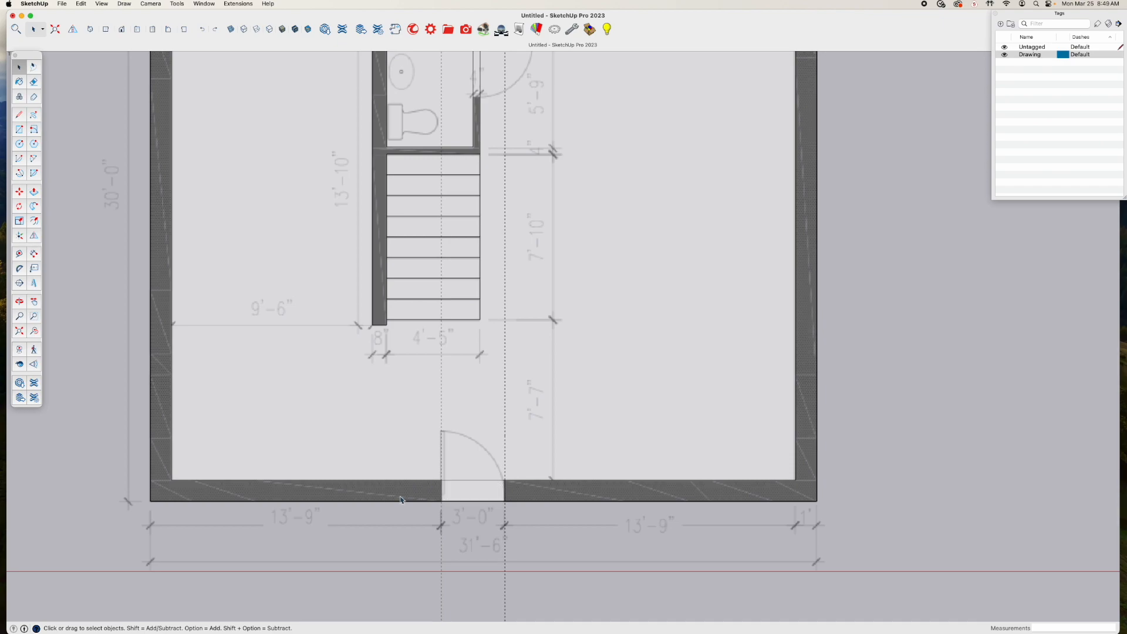
Erase the two door guides and delete any remaining guides from the floor plan
scroll(405, 494, "down", 5)
scroll(445, 503, "up", 5)
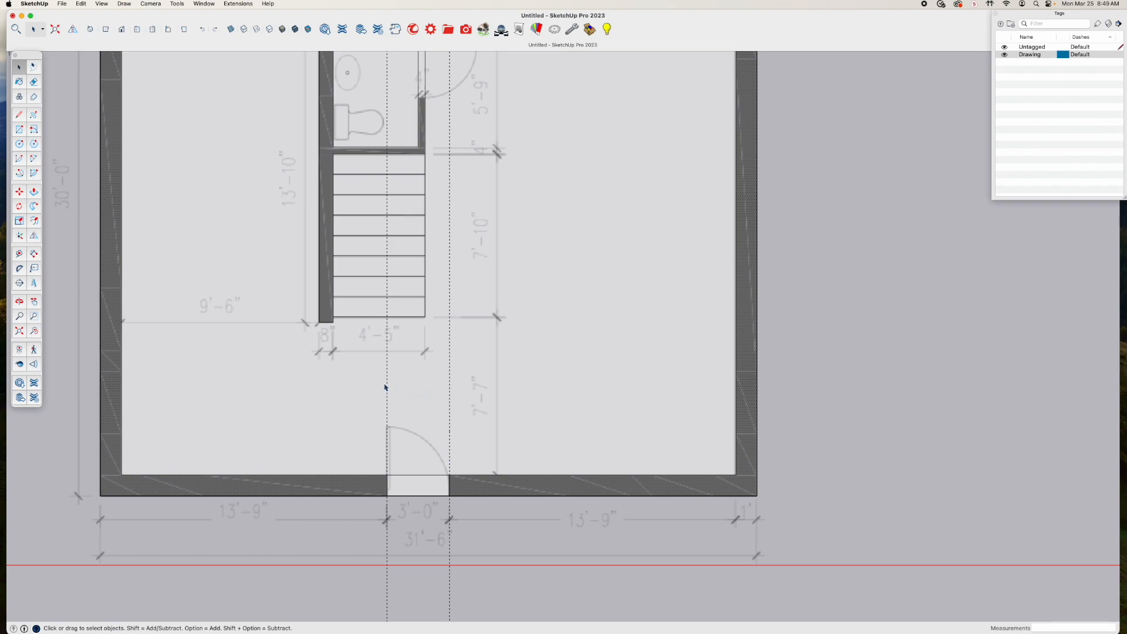
key("e")
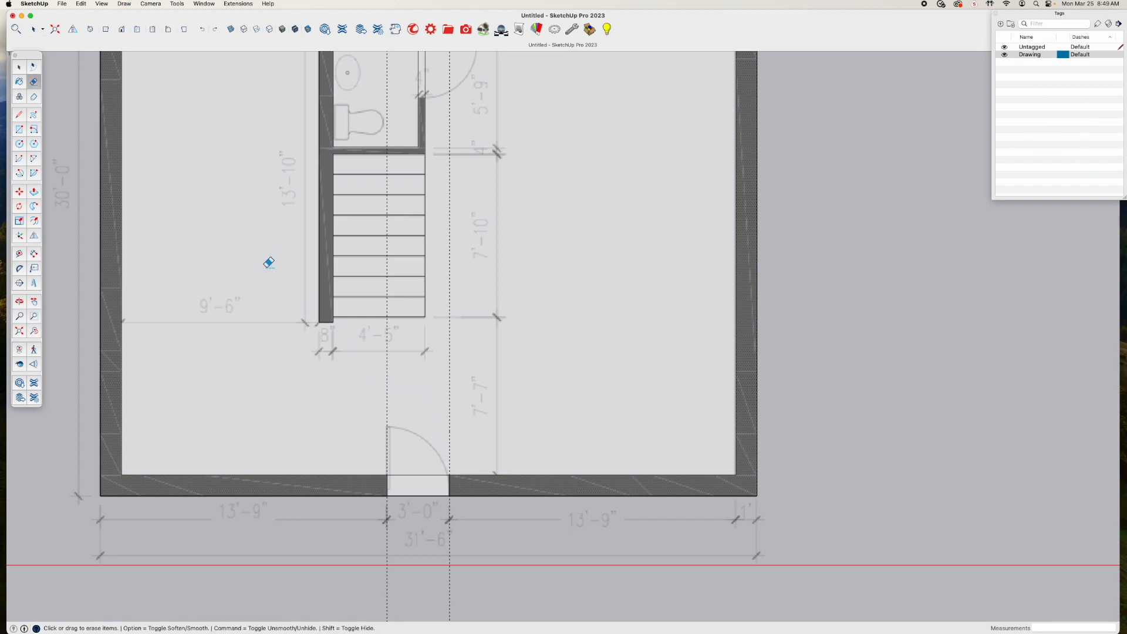
left_click_drag(369, 378, 477, 379)
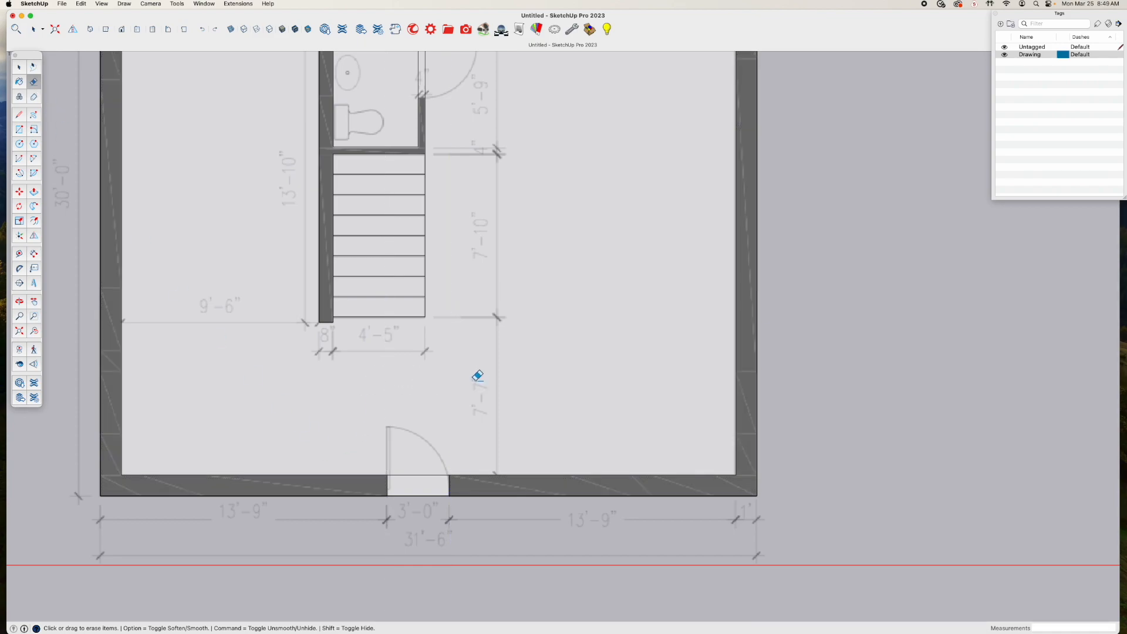
left_click(82, 3)
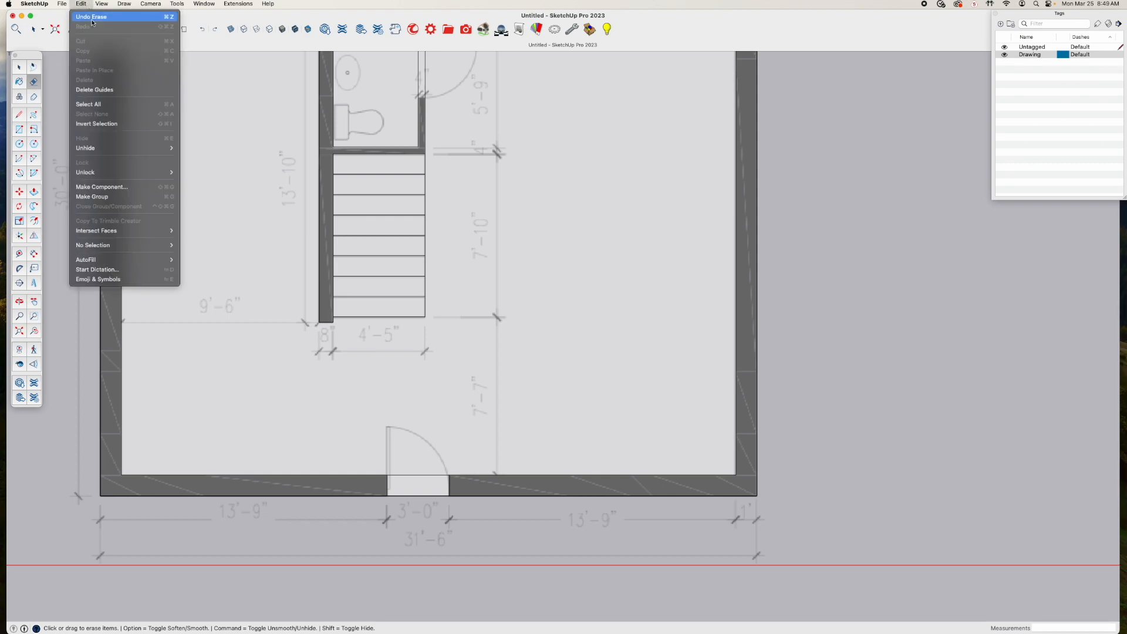
left_click(106, 89)
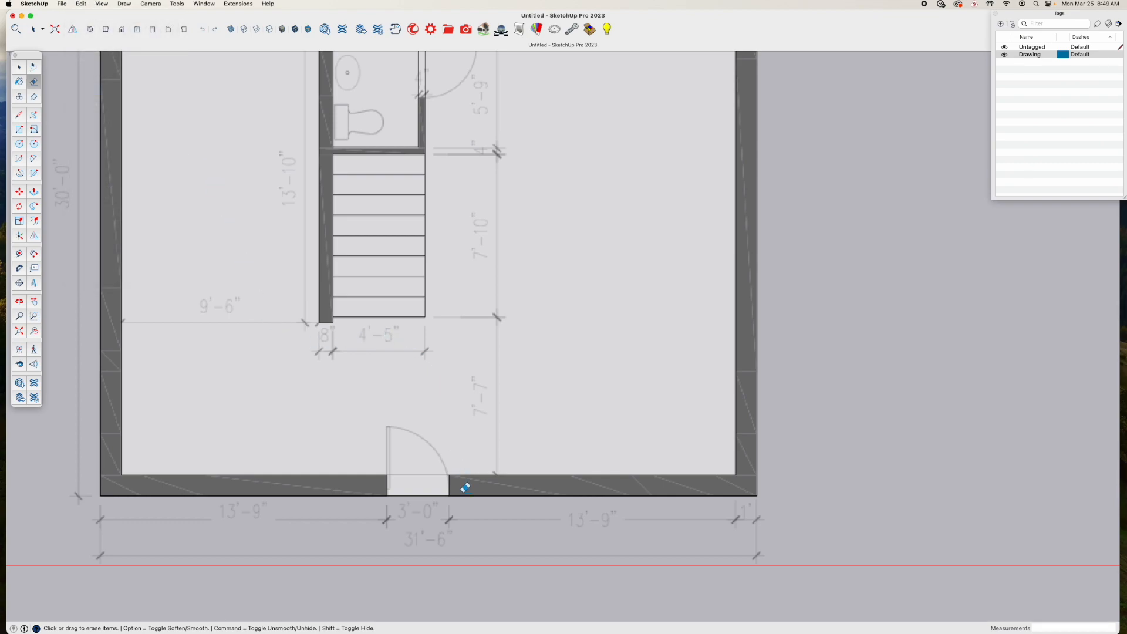
Draw a 90-degree door-swing arc centred on the entrance opening's left inner corner, with a 3' radius from the right inner corner
scroll(463, 487, "up", 5)
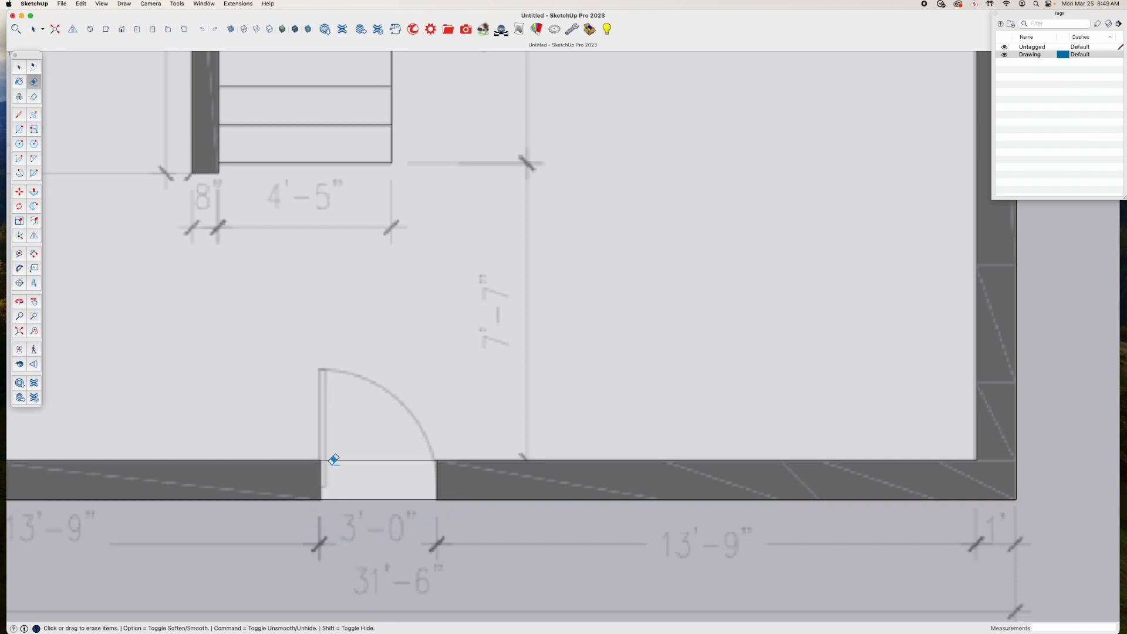
scroll(311, 424, "down", 2)
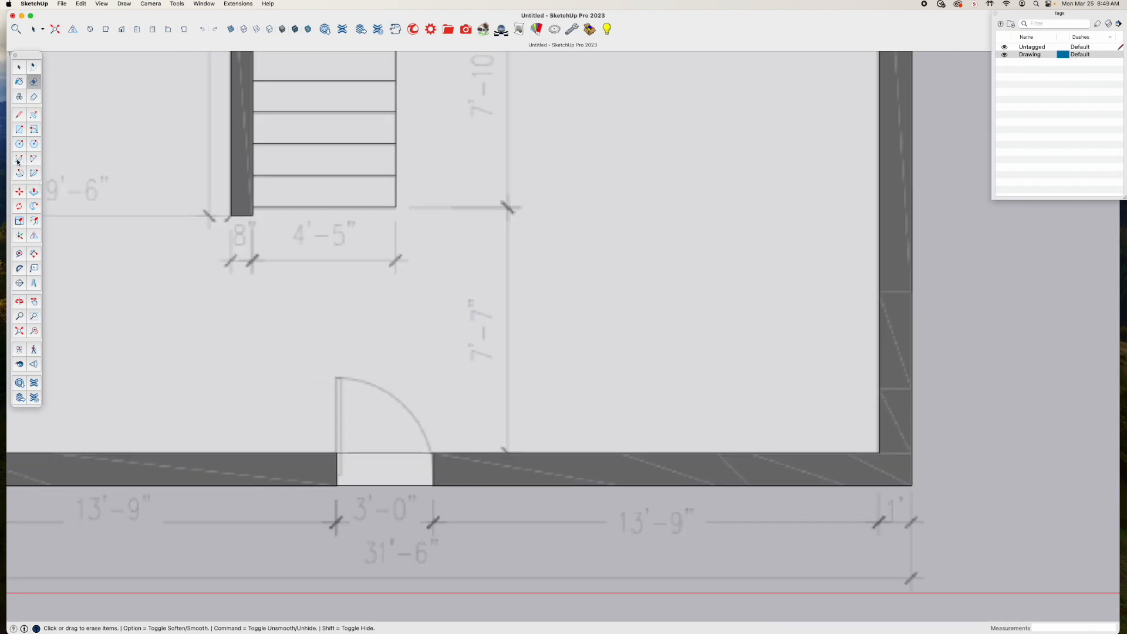
left_click(18, 158)
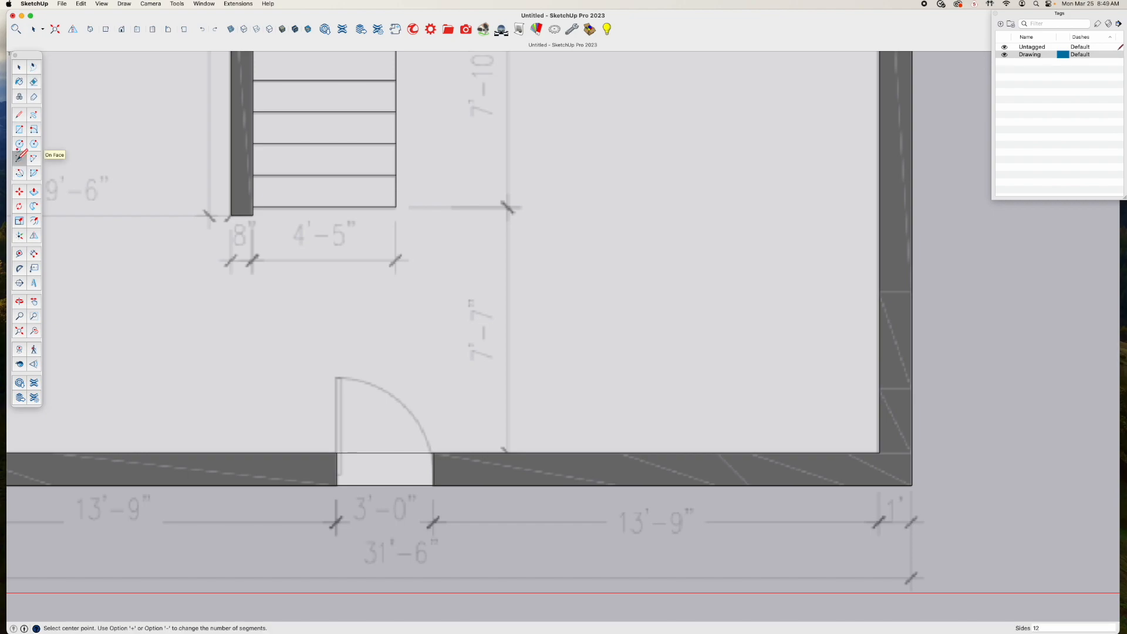
left_click(336, 452)
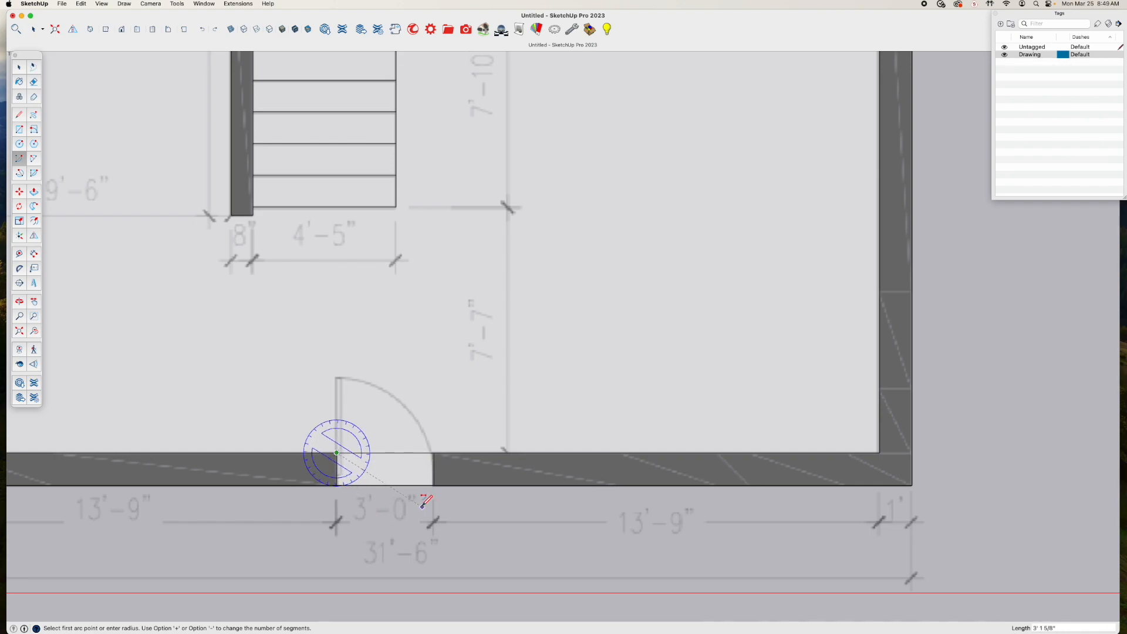
left_click(434, 452)
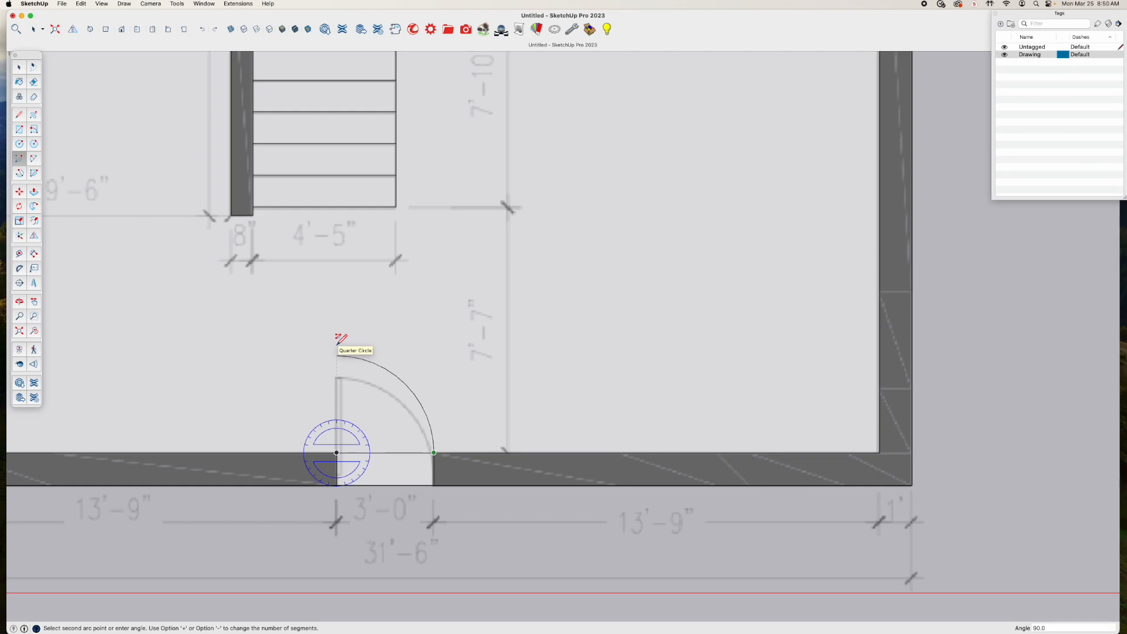
left_click(336, 342)
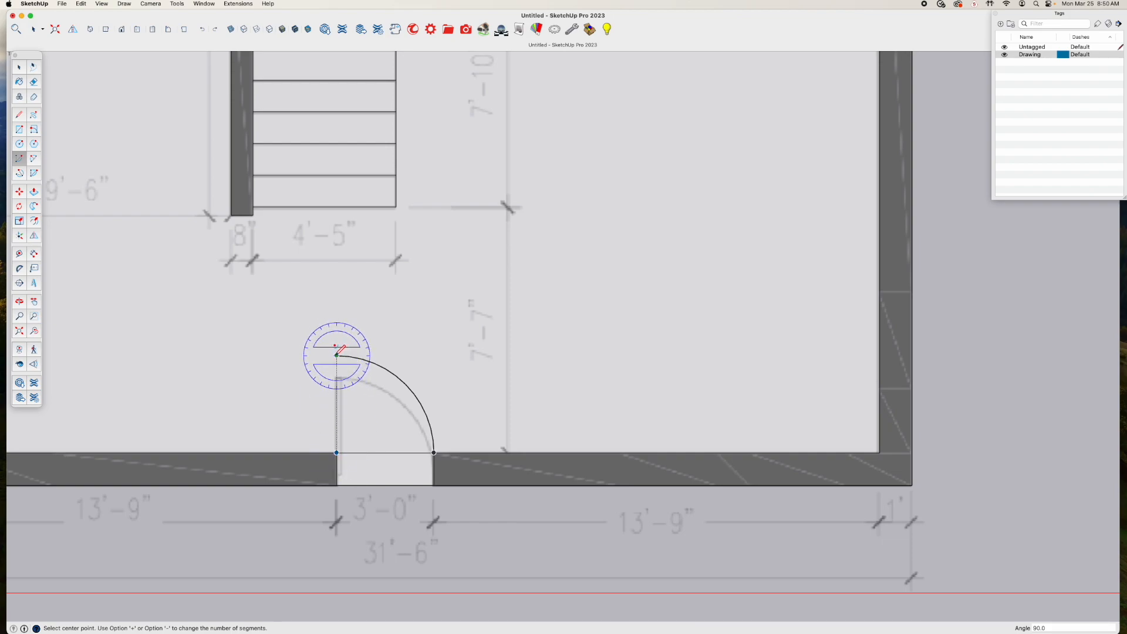
Draw a straight line from the upper end of the entrance door's swing arc down to the hinge corner
key("l")
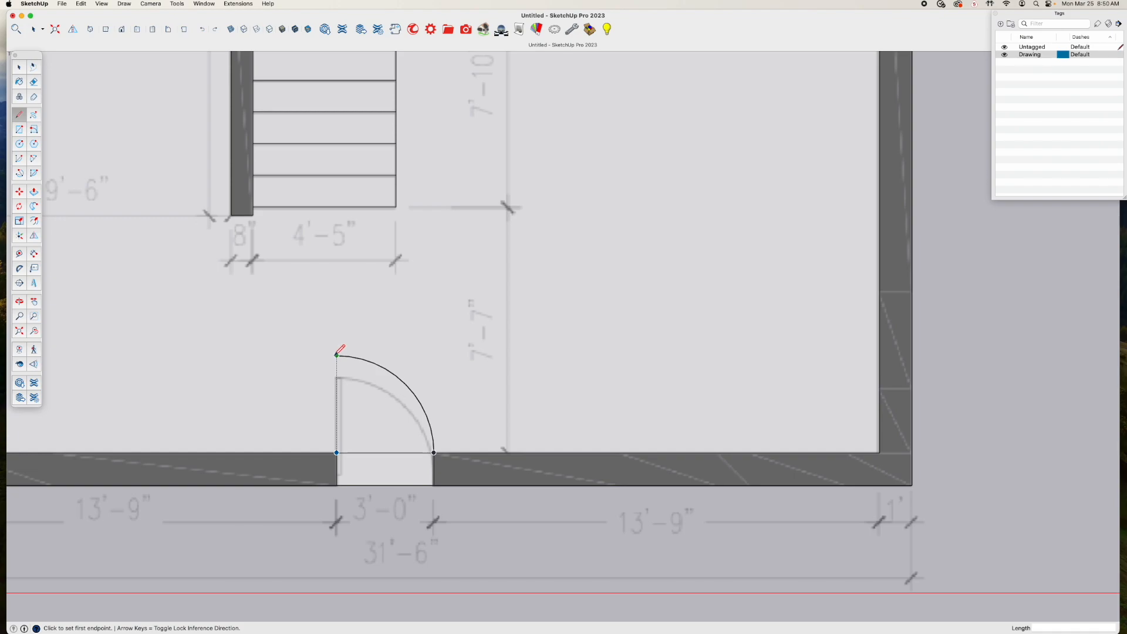
left_click(337, 355)
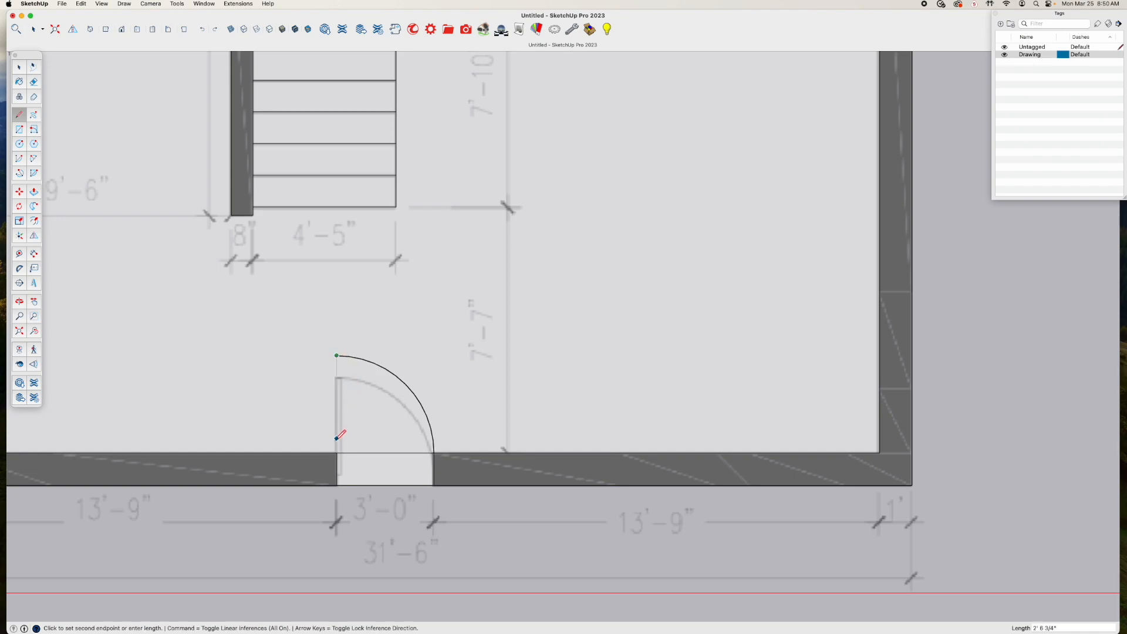
left_click(336, 452)
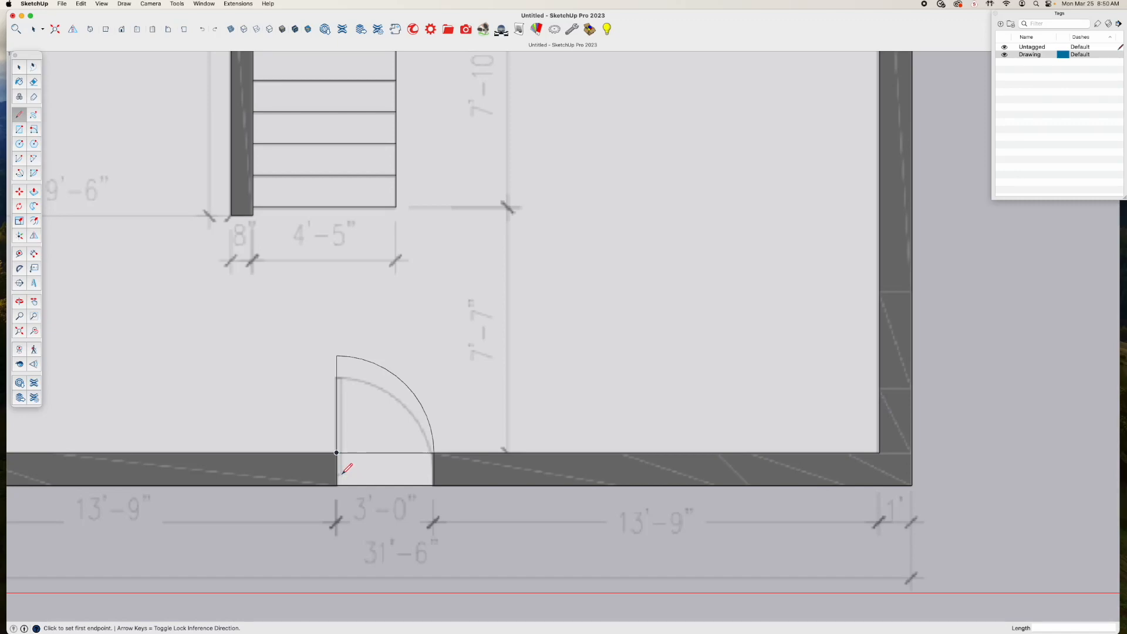
left_click(340, 473)
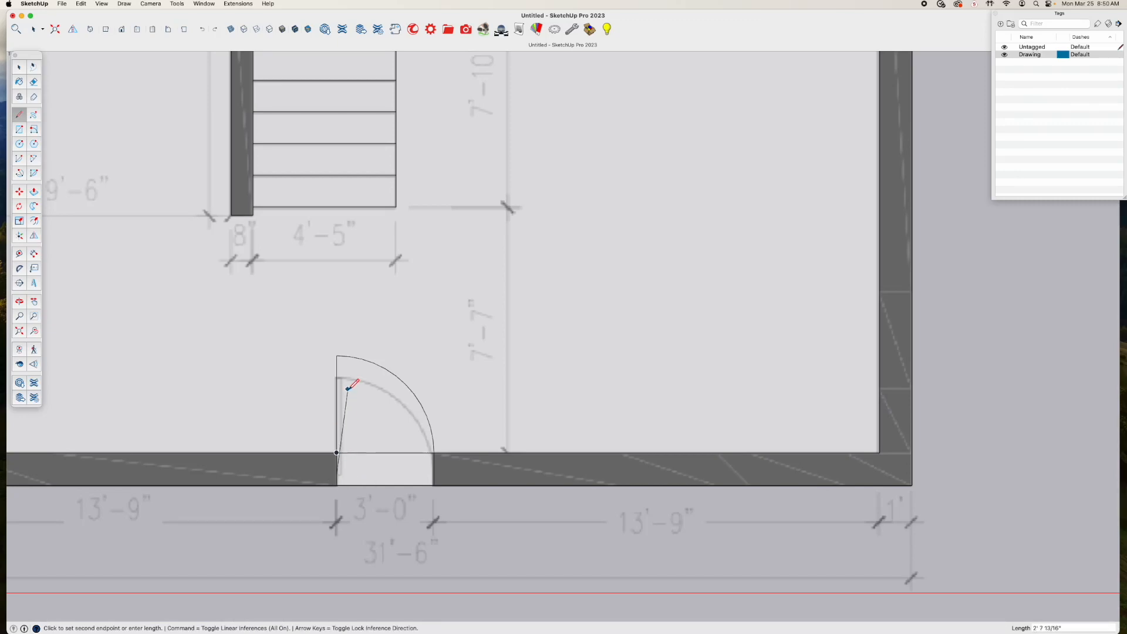
left_click(345, 358)
key("Escape")
Draw the entrance door leaf's bottom edge about 3 11/16" long from the jamb and its right edge up to the swing arc
scroll(354, 473, "up", 3)
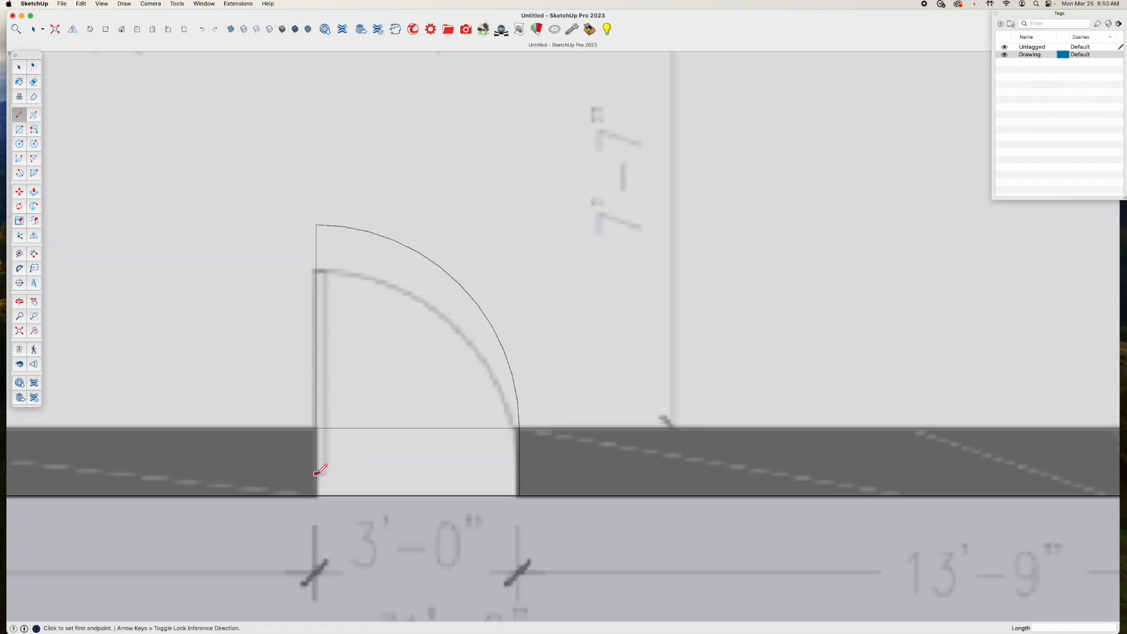
left_click(326, 474)
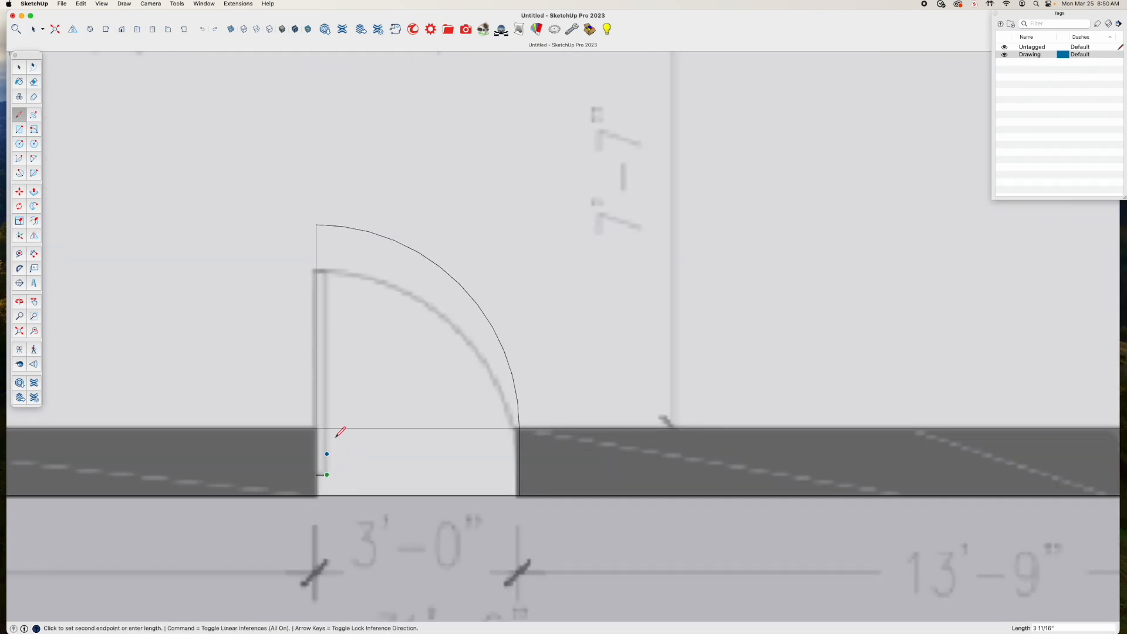
left_click(327, 225)
key("space")
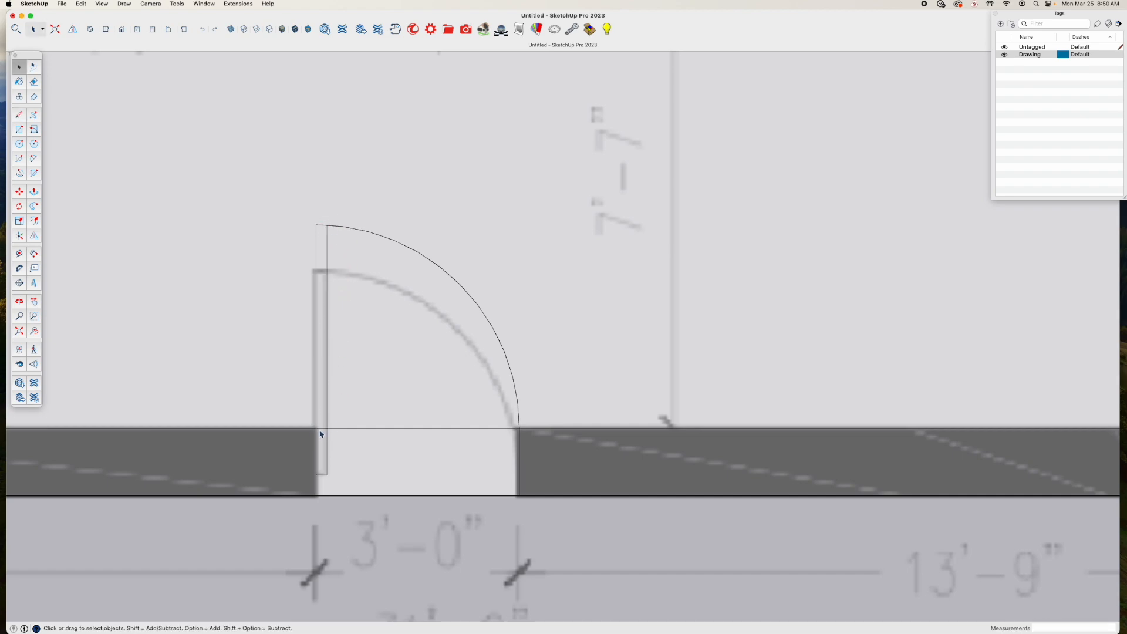
Erase the short piece of the inner wall line that crosses the entrance door leaf
left_click(321, 430)
left_click(322, 433)
key("e")
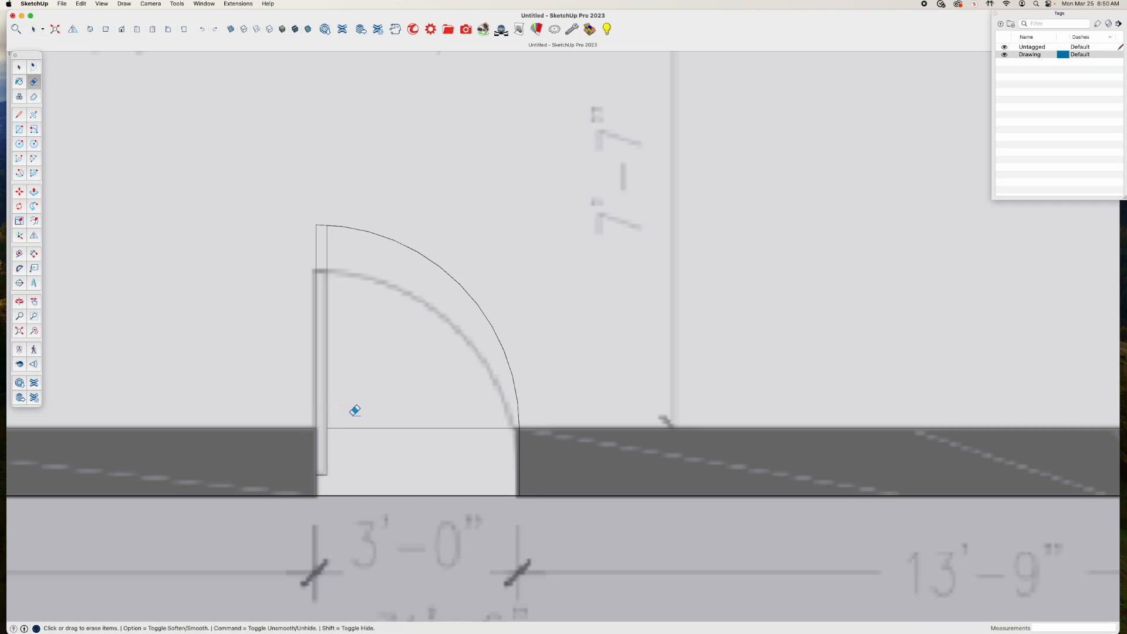
Turn off the X-ray face display and hide the Drawing tag so only the traced plan is shown
scroll(367, 431, "down", 2)
scroll(370, 432, "down", 6)
key("space")
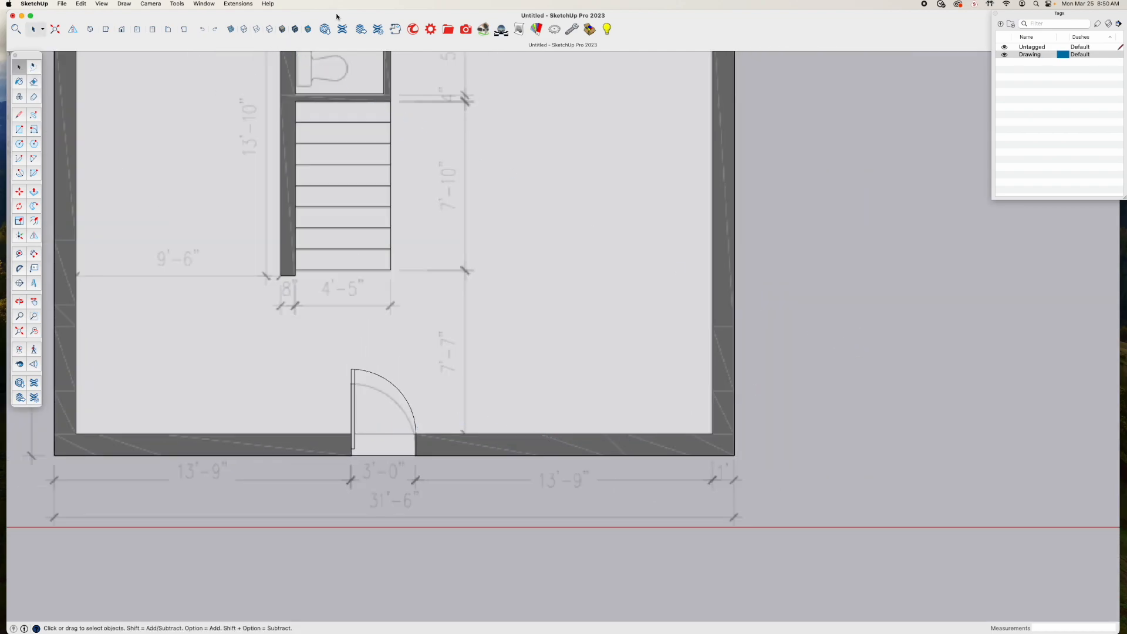
scroll(459, 316, "down", 5)
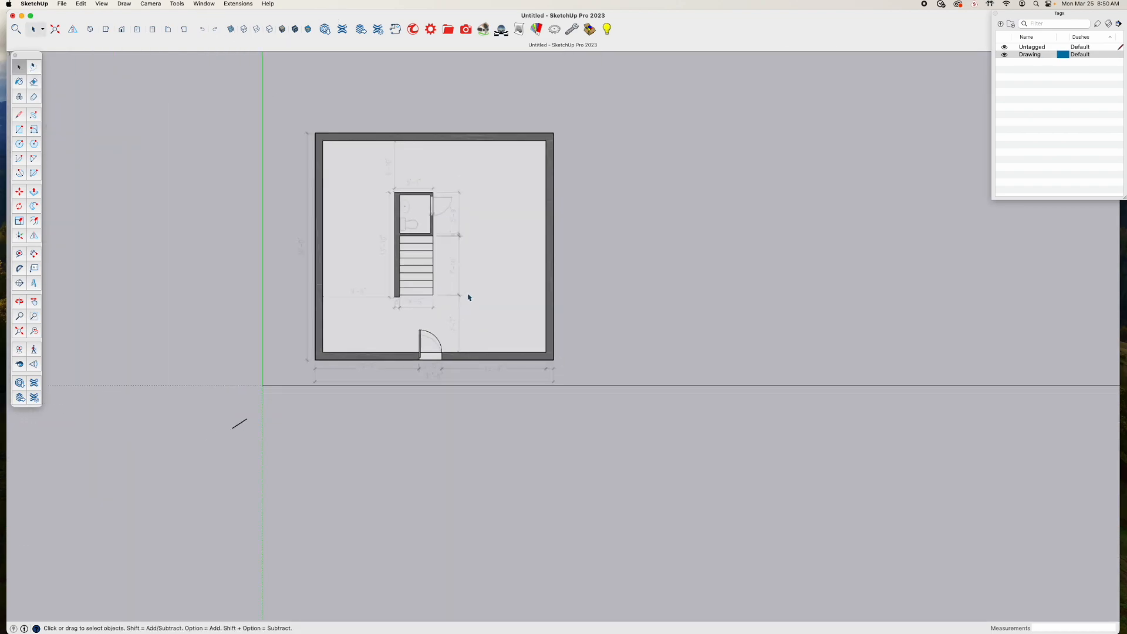
middle_click_drag(468, 297, 498, 386, "shift")
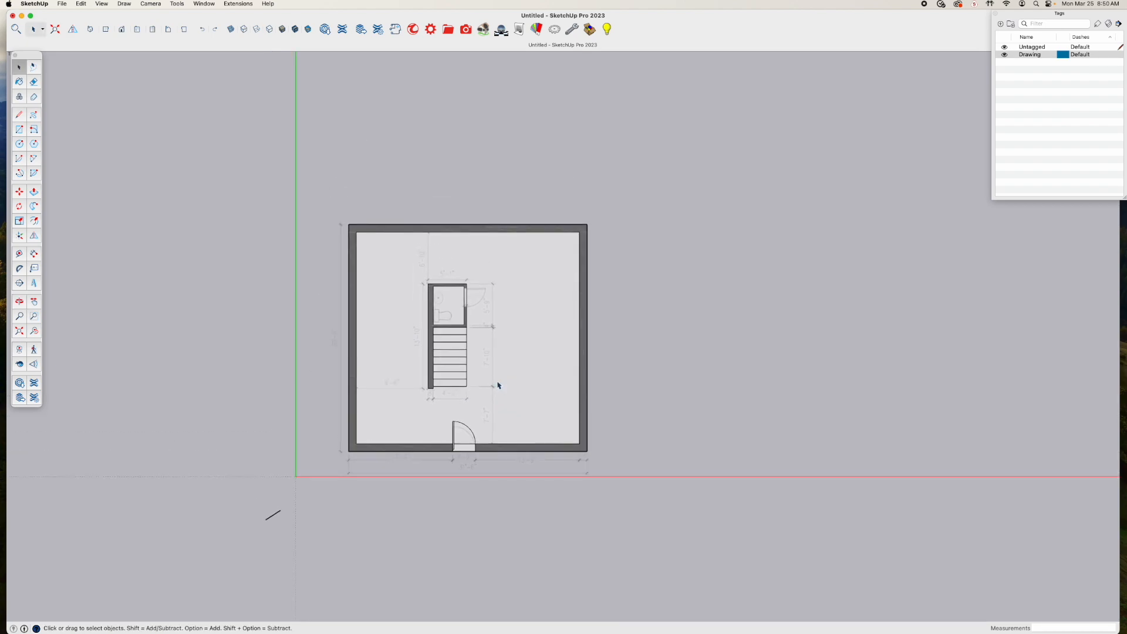
left_click(231, 29)
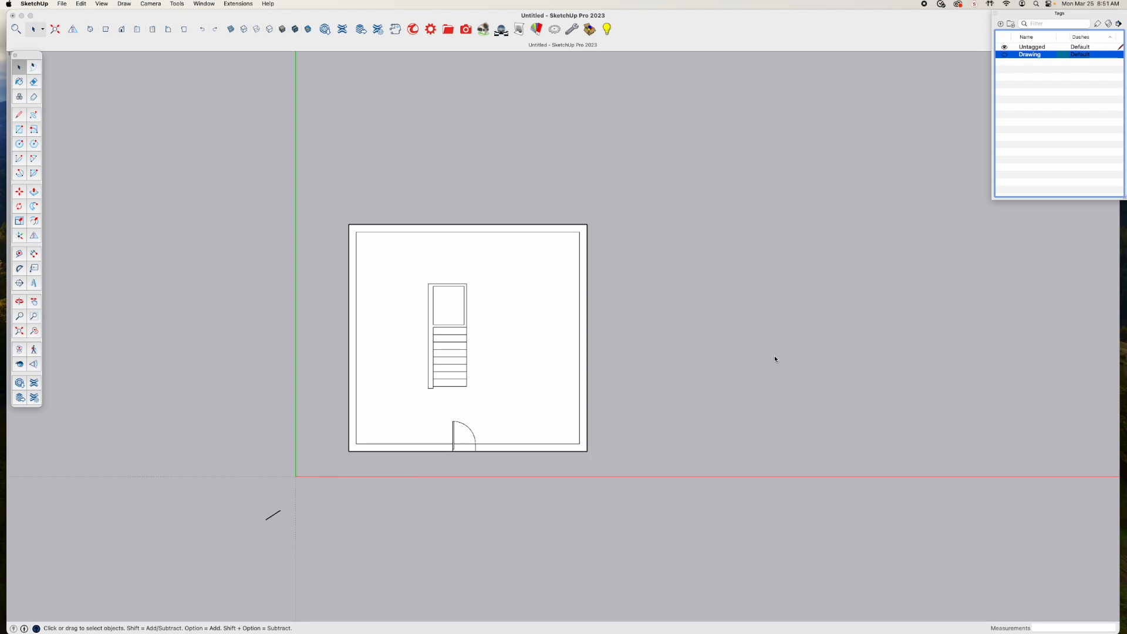
scroll(773, 355, "up", 3)
middle_click_drag(692, 349, 762, 332, "shift")
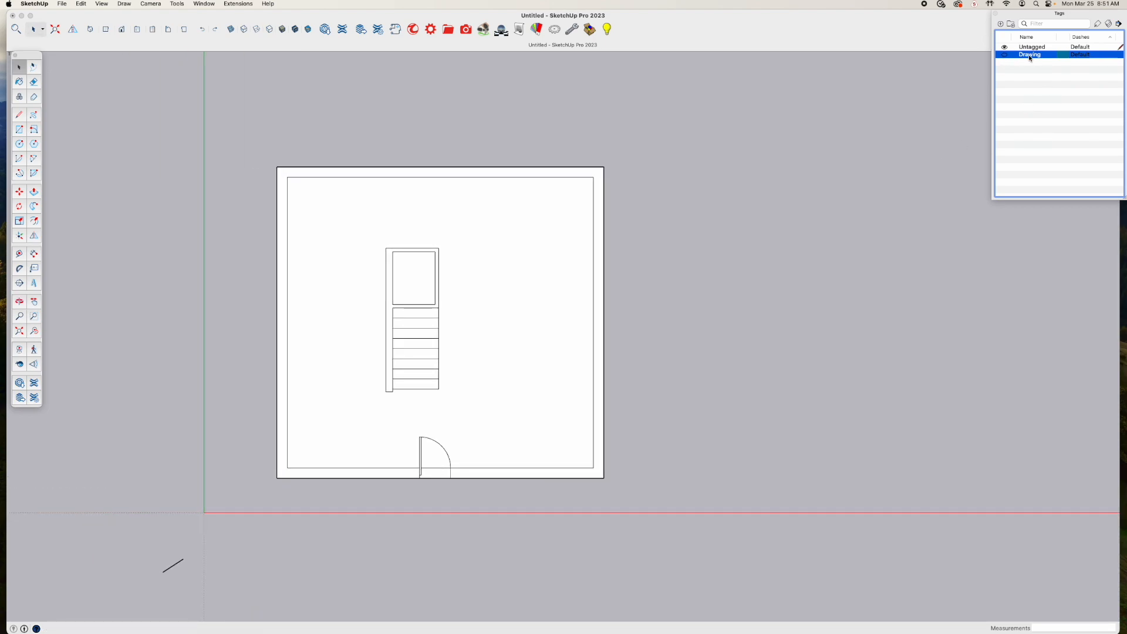
scroll(469, 471, "up", 3)
scroll(468, 469, "down", 3)
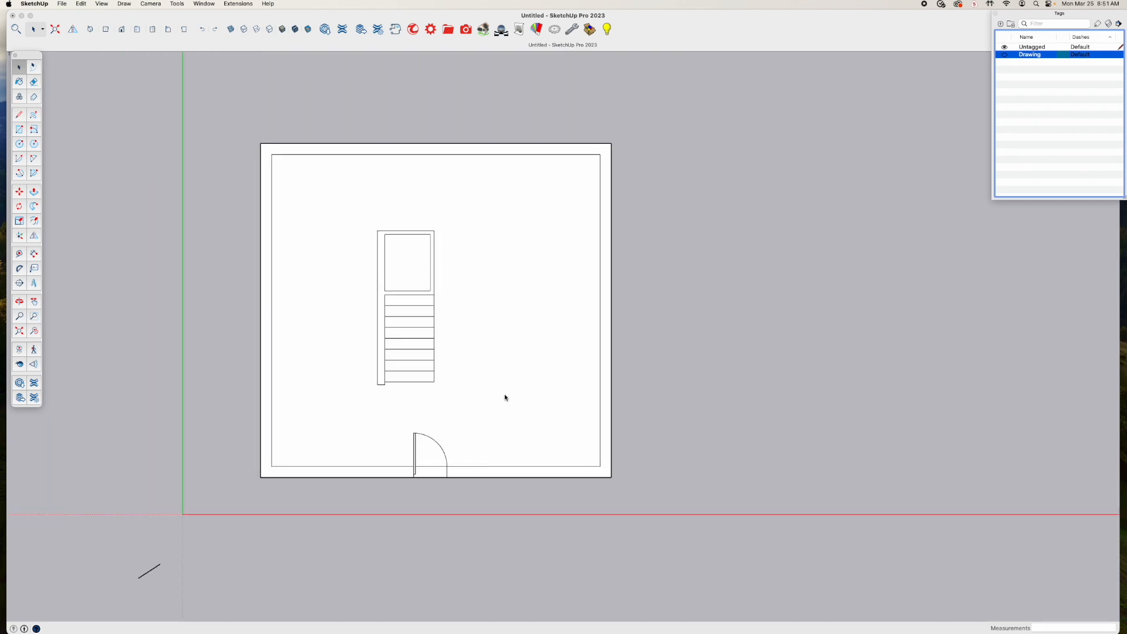
scroll(496, 384, "down", 3)
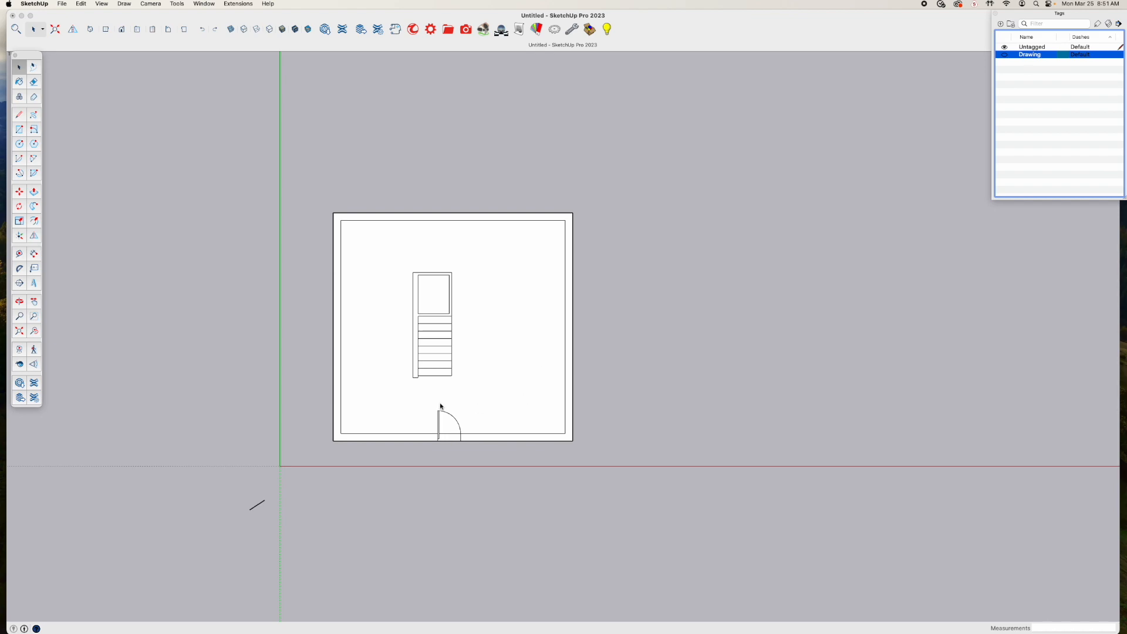
scroll(496, 384, "up", 2)
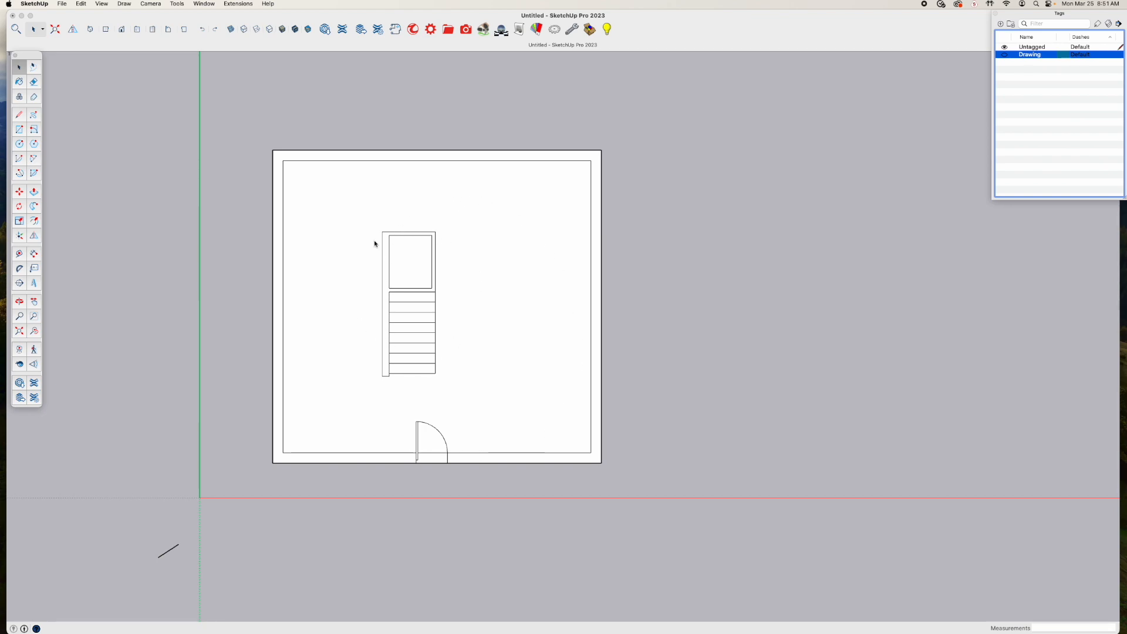
Create a new tag named "Exterior walls"
left_click(999, 24)
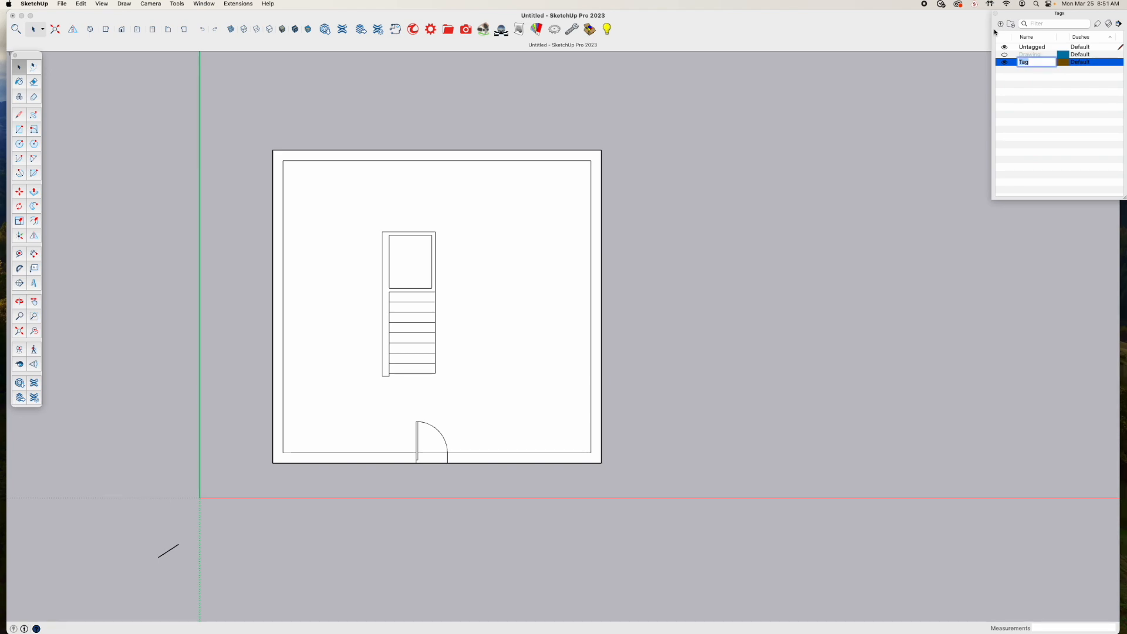
type("Exterior walls")
key("Return")
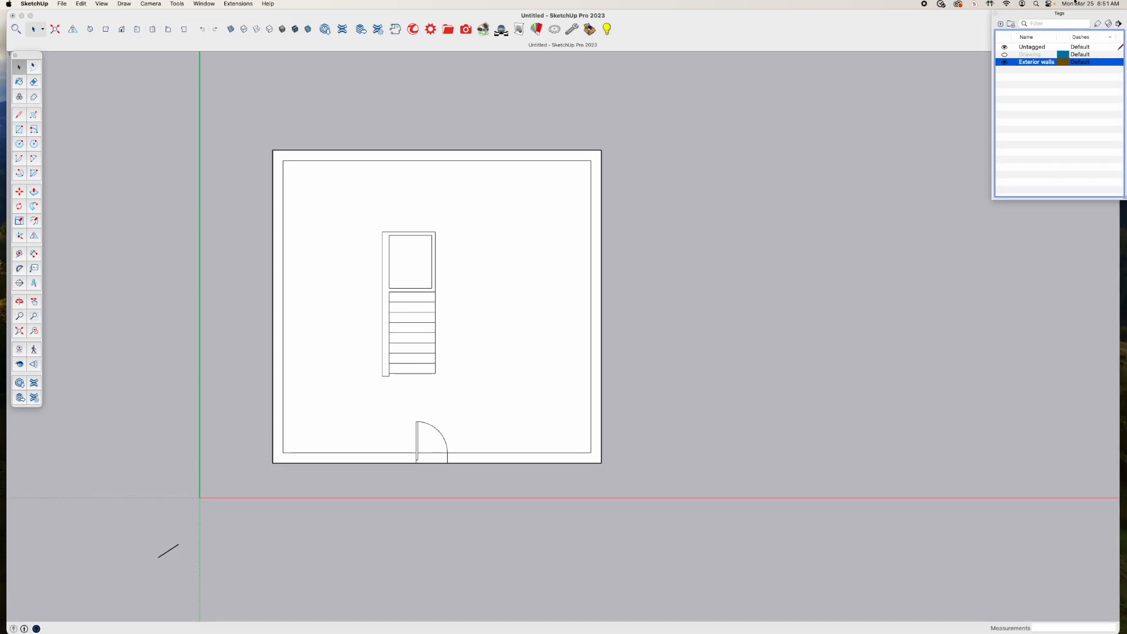
Create a new tag named "Staircase"
left_click(999, 24)
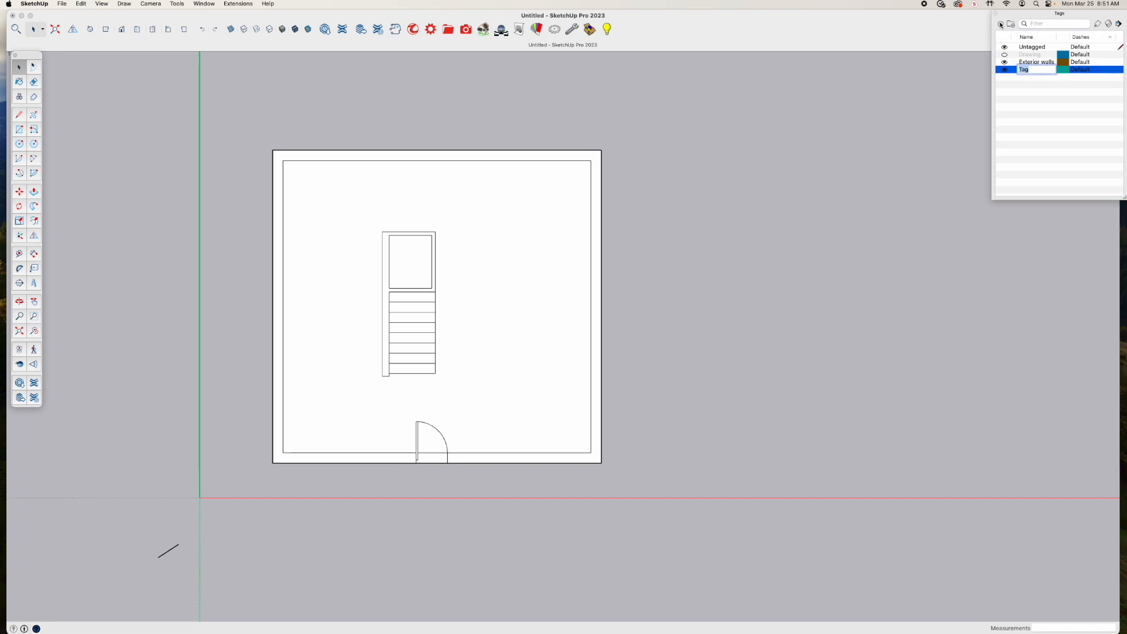
type("Staircase")
key("Return")
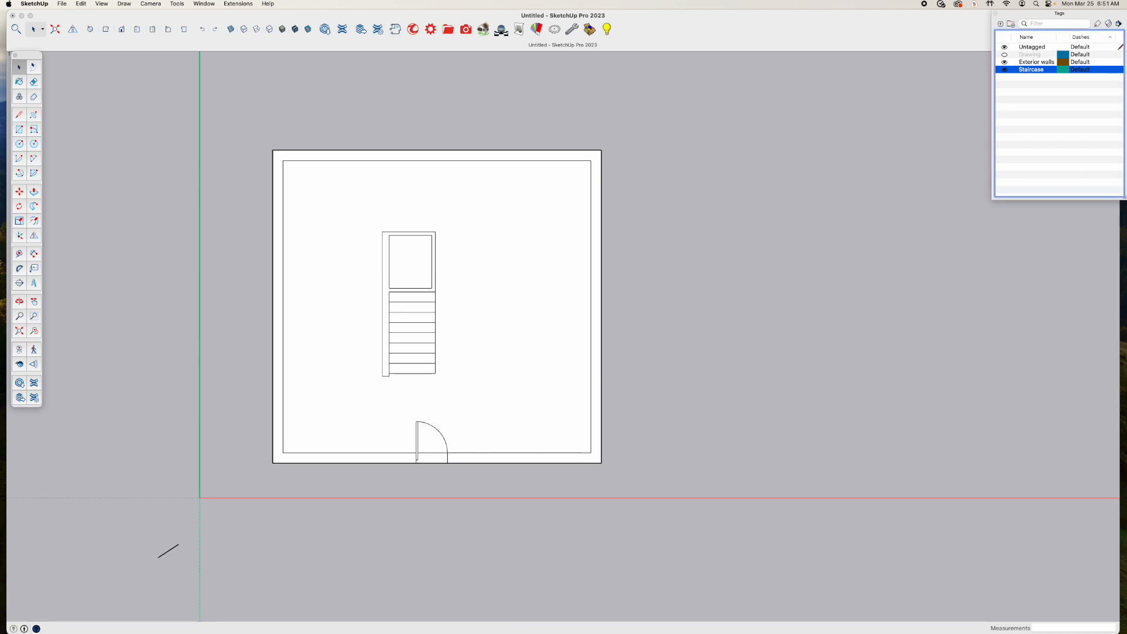
left_click(1086, 114)
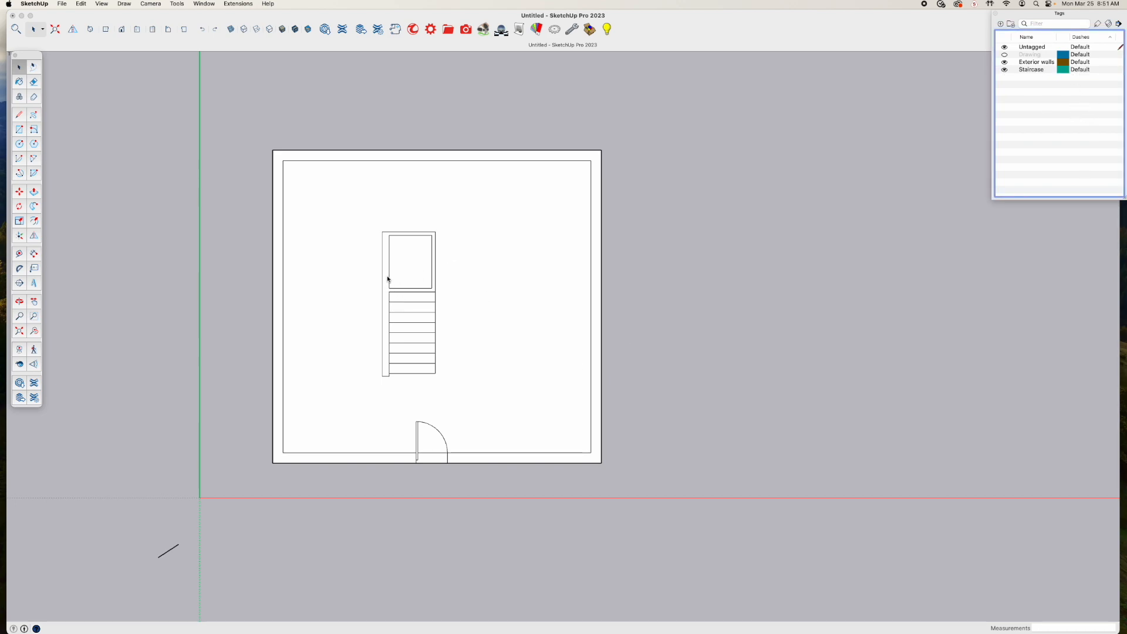
Select the bathroom, long wall and stair treads together and make them a group
left_click(360, 219)
left_click_drag(362, 206, 457, 395)
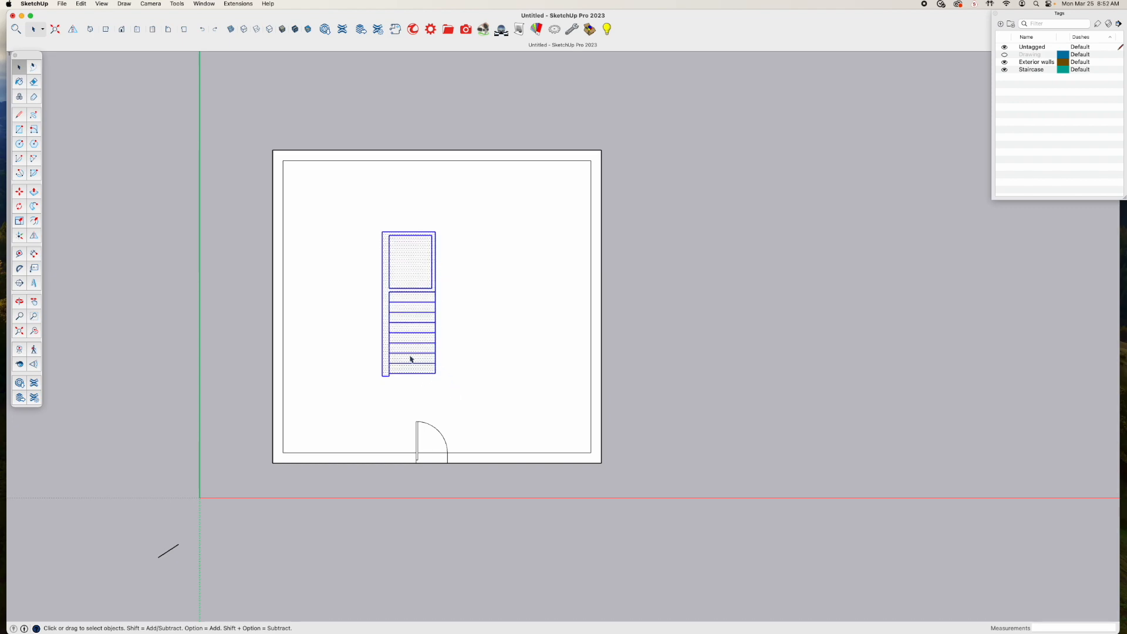
right_click(386, 291)
left_click(420, 366)
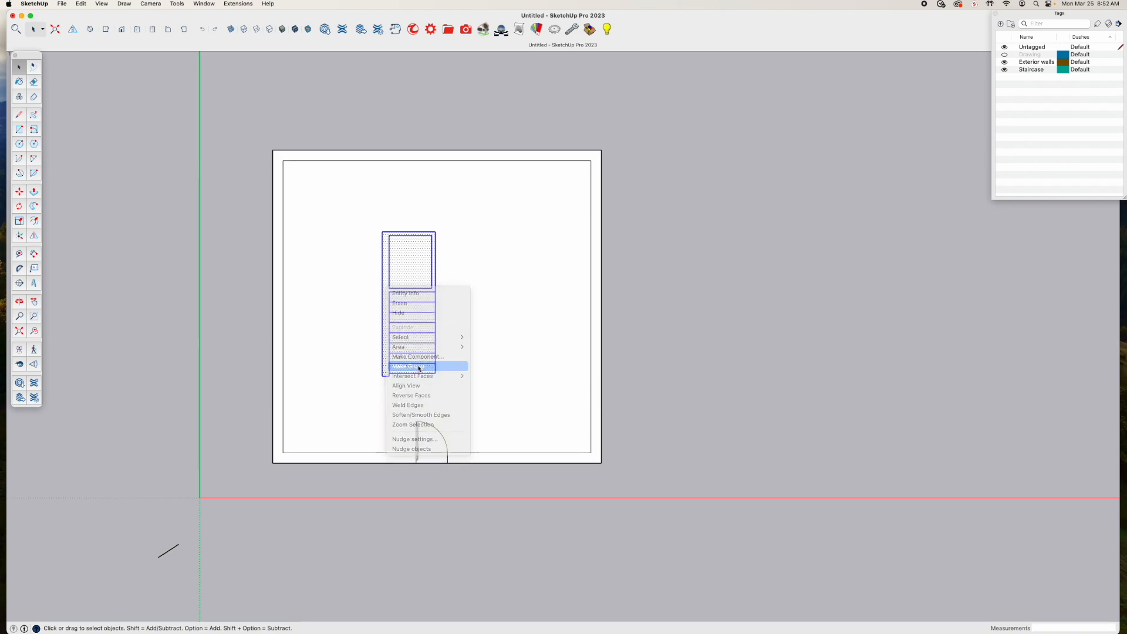
Assign the Staircase tag to the grouped bathroom, long wall and stairs
left_click(1037, 71)
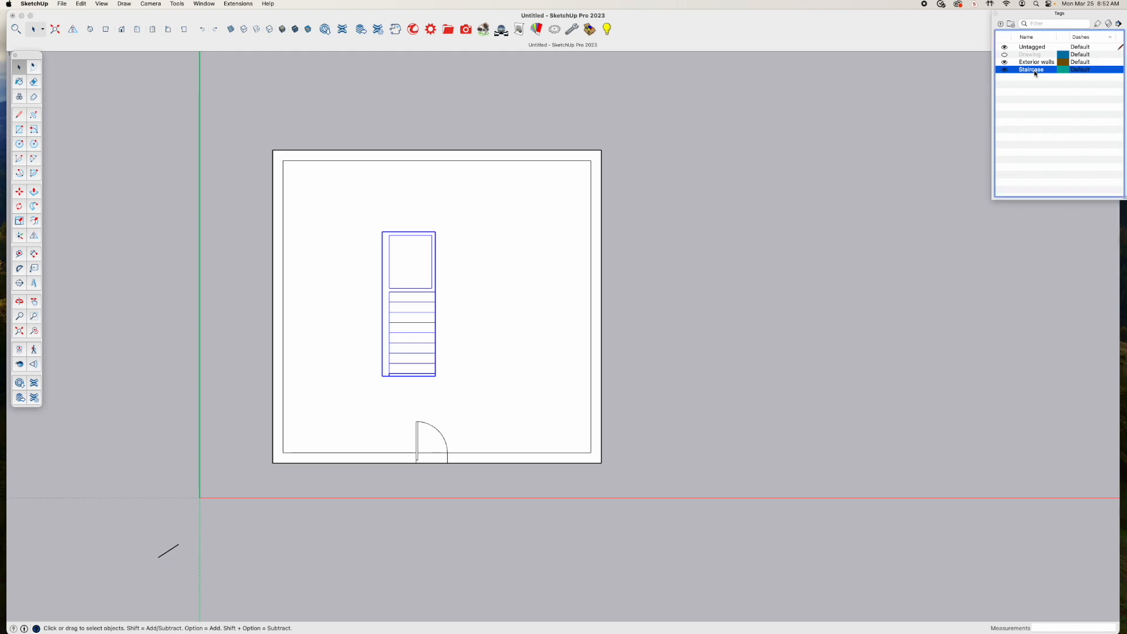
left_click(1099, 24)
left_click(404, 289)
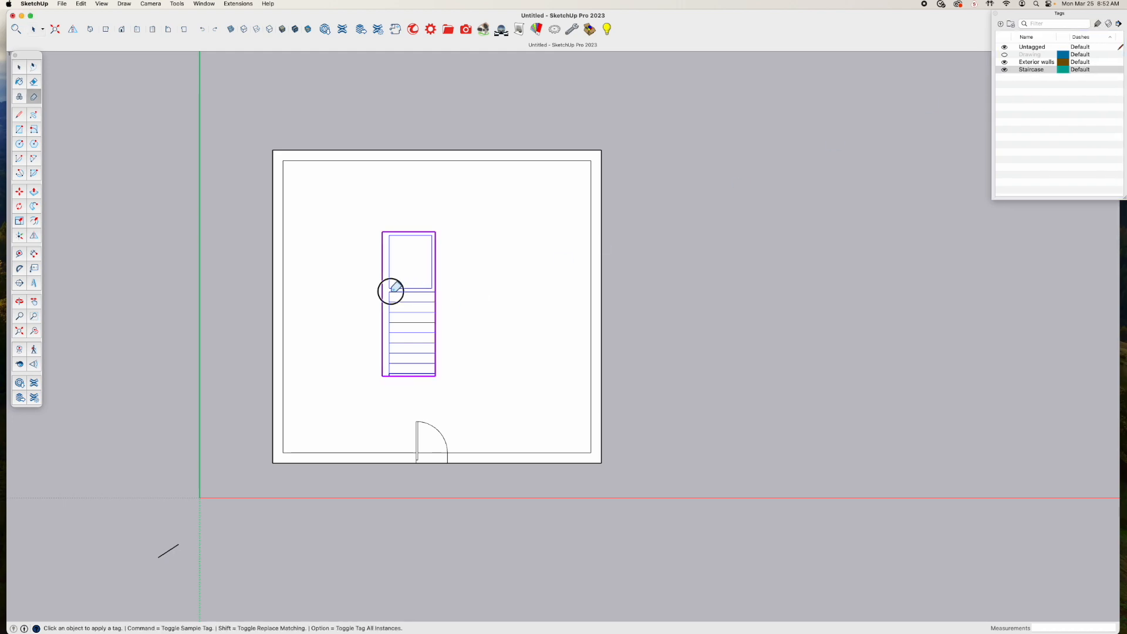
Toggle the Staircase tag's visibility to test it and leave the tag hidden
left_click(1004, 70)
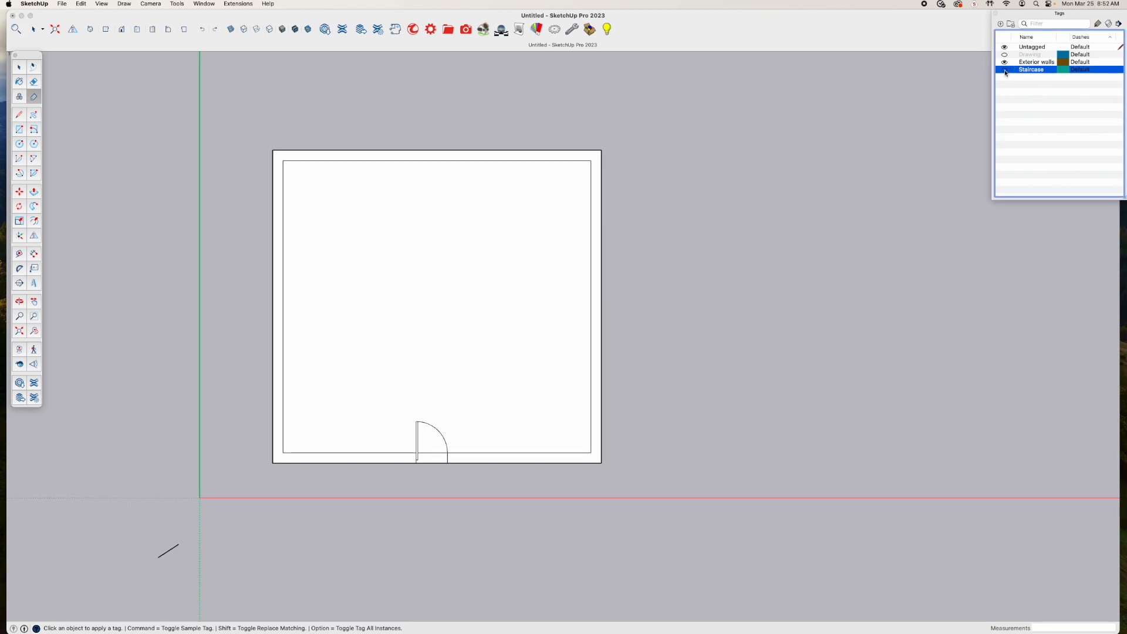
left_click(1004, 70)
left_click(1004, 70)
left_click(1004, 70)
left_click(1006, 71)
Check by selecting them whether the floor face and exterior wall face are separate, still ungrouped geometry
key("space")
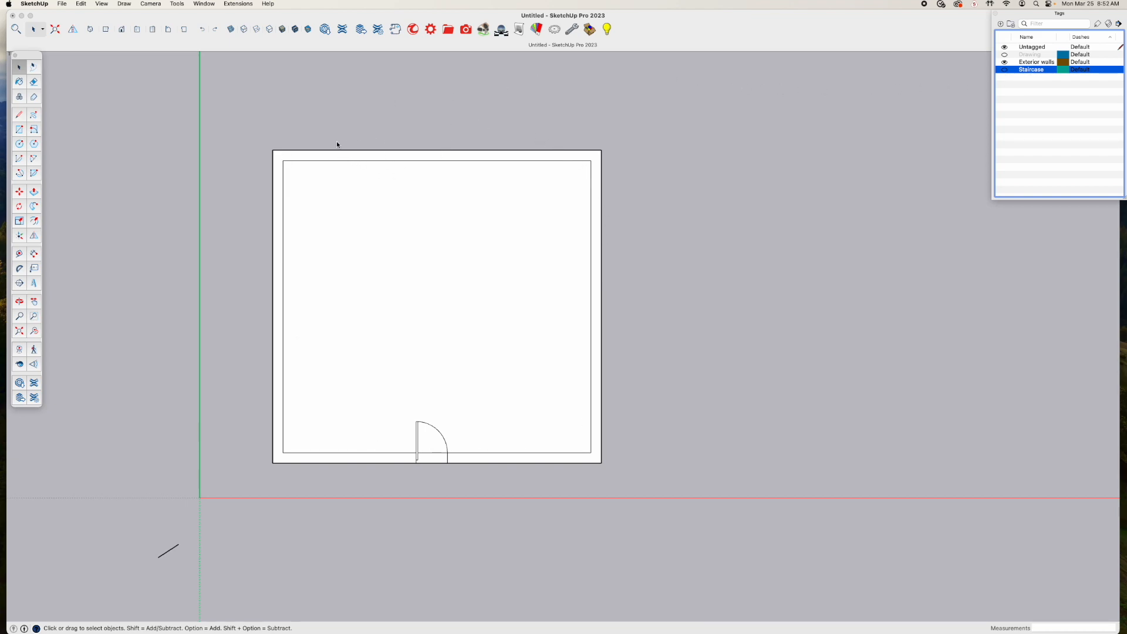
left_click(352, 232)
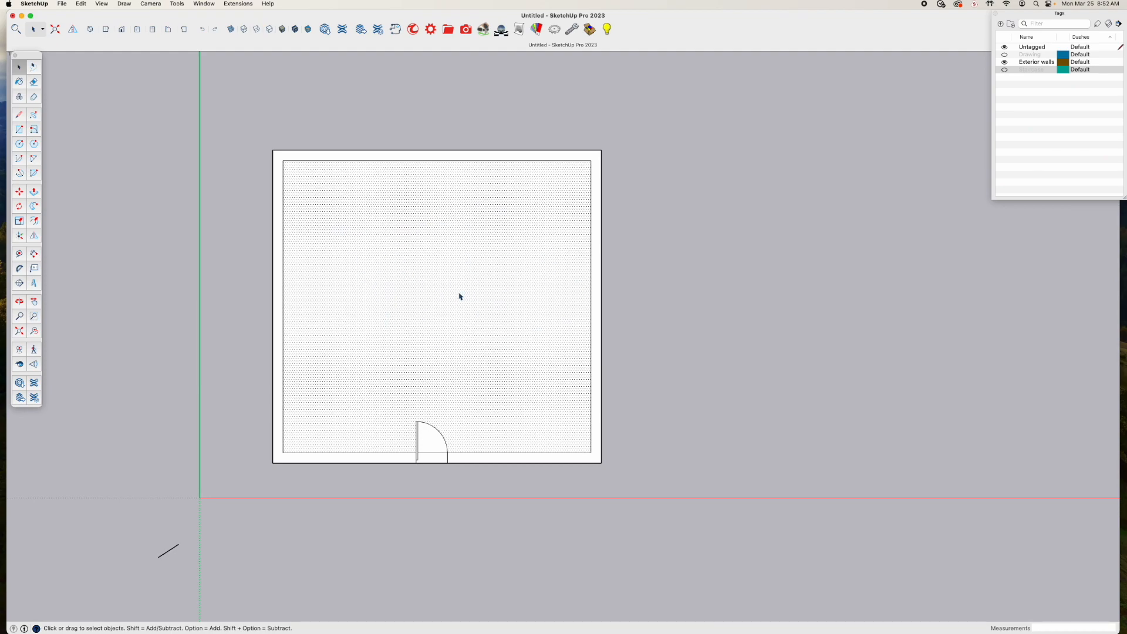
left_click(277, 221)
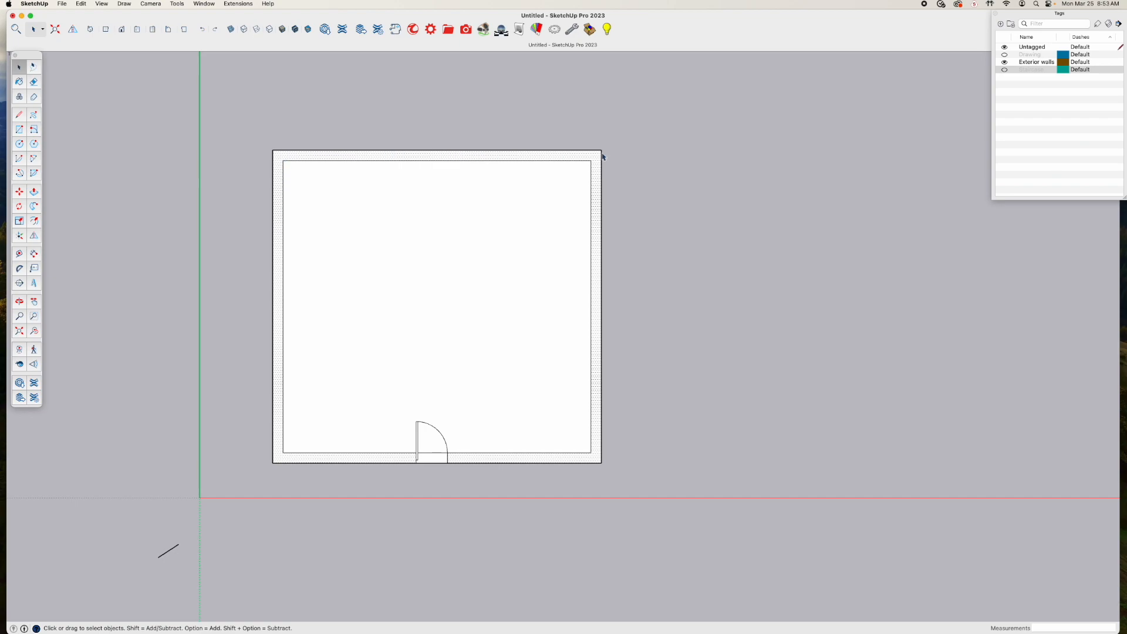
left_click(315, 116)
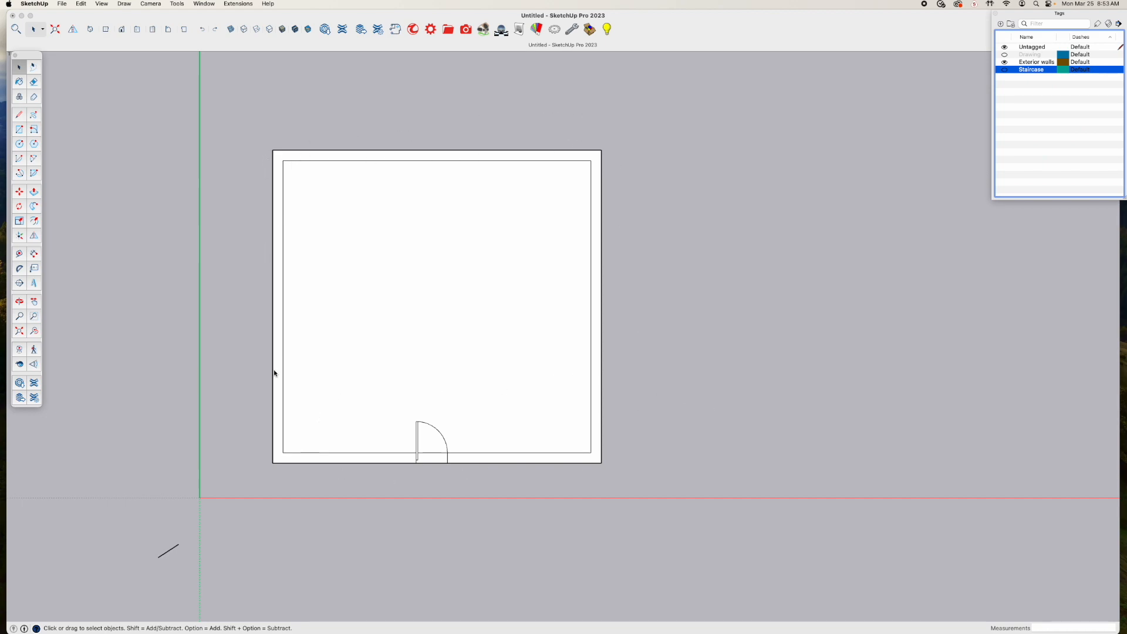
left_click(591, 350)
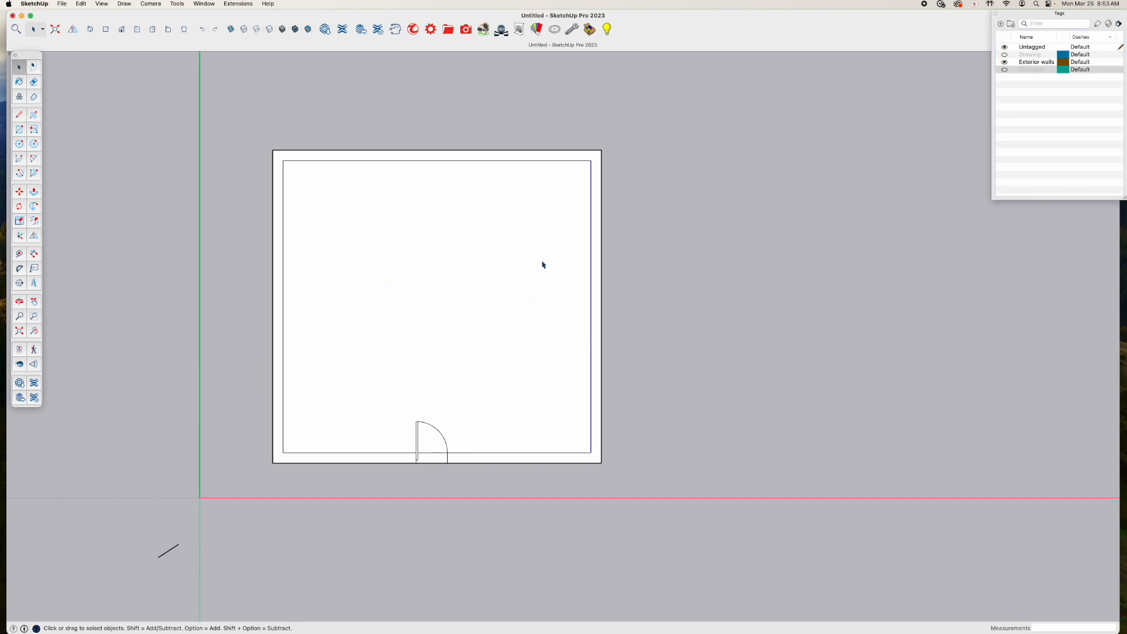
key("m")
left_click(590, 299)
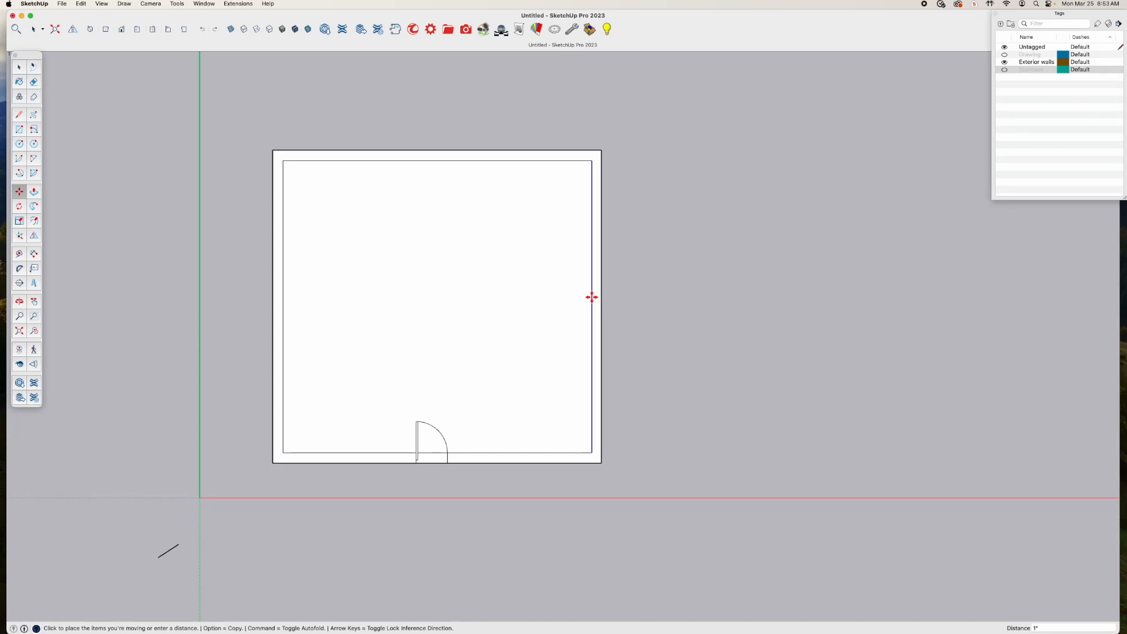
key("Escape")
key("space")
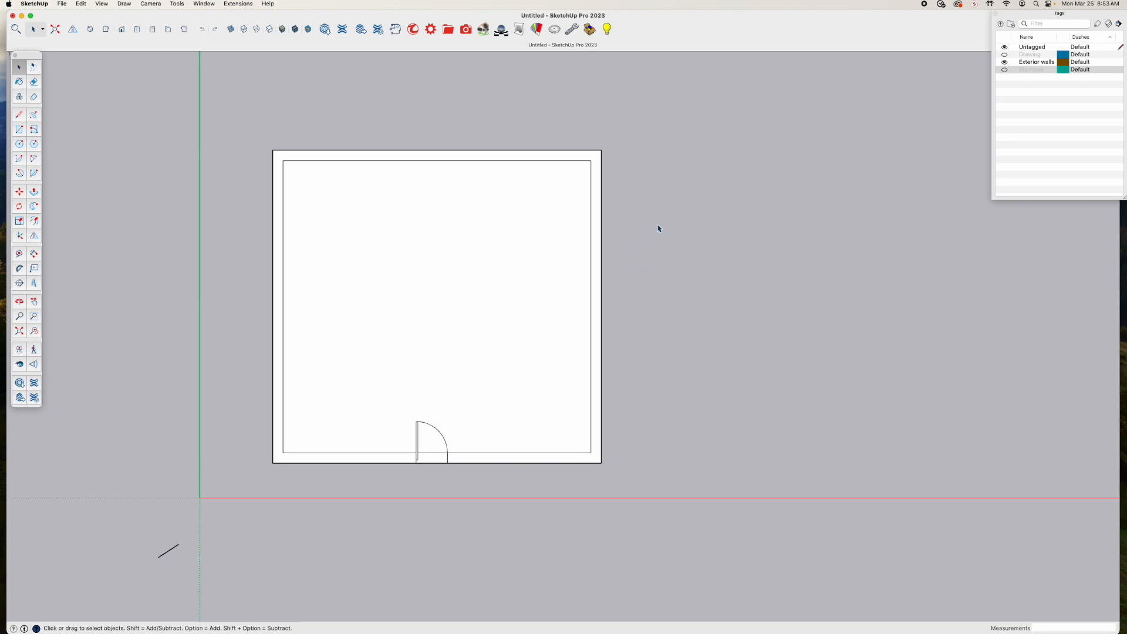
Select the exterior wall face with its bounding edges and make them a group
left_click(279, 221)
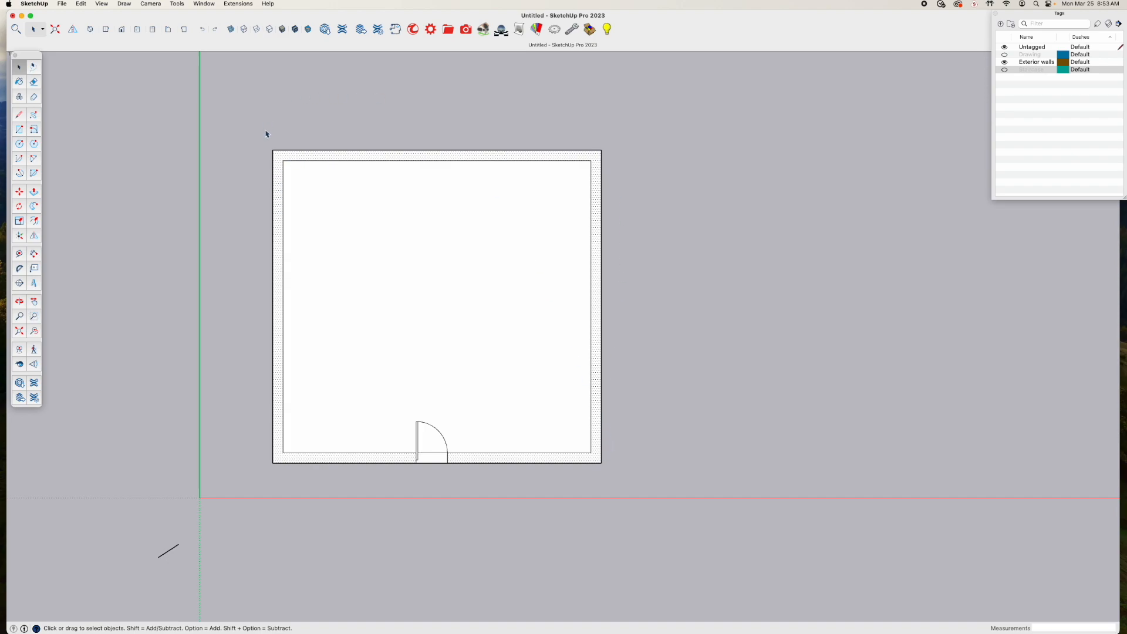
double_click(278, 212)
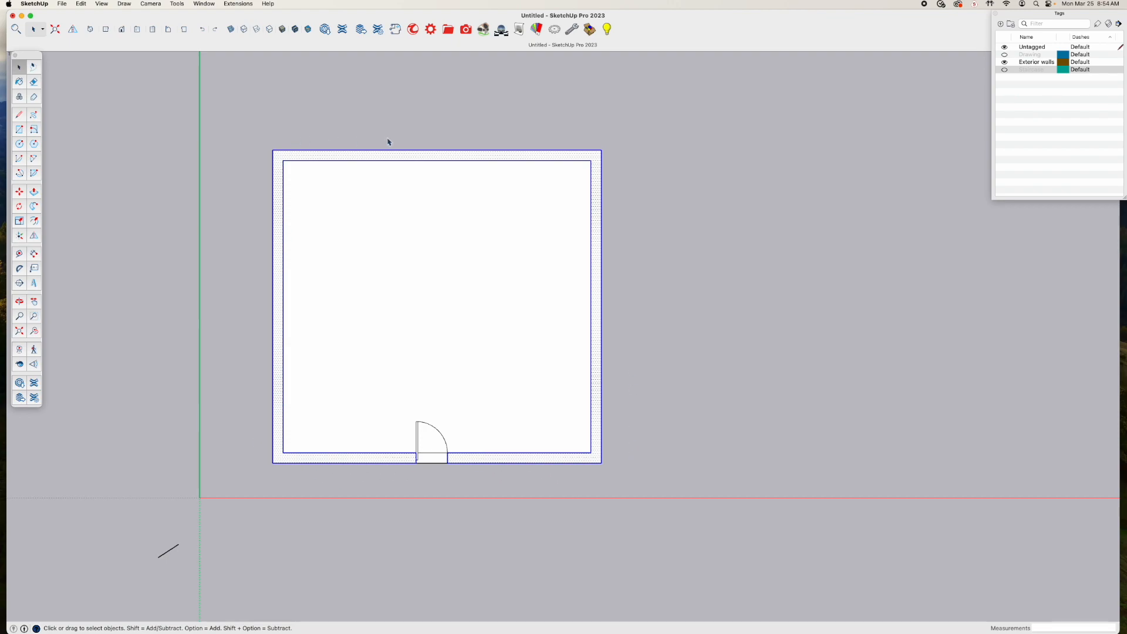
right_click(552, 157)
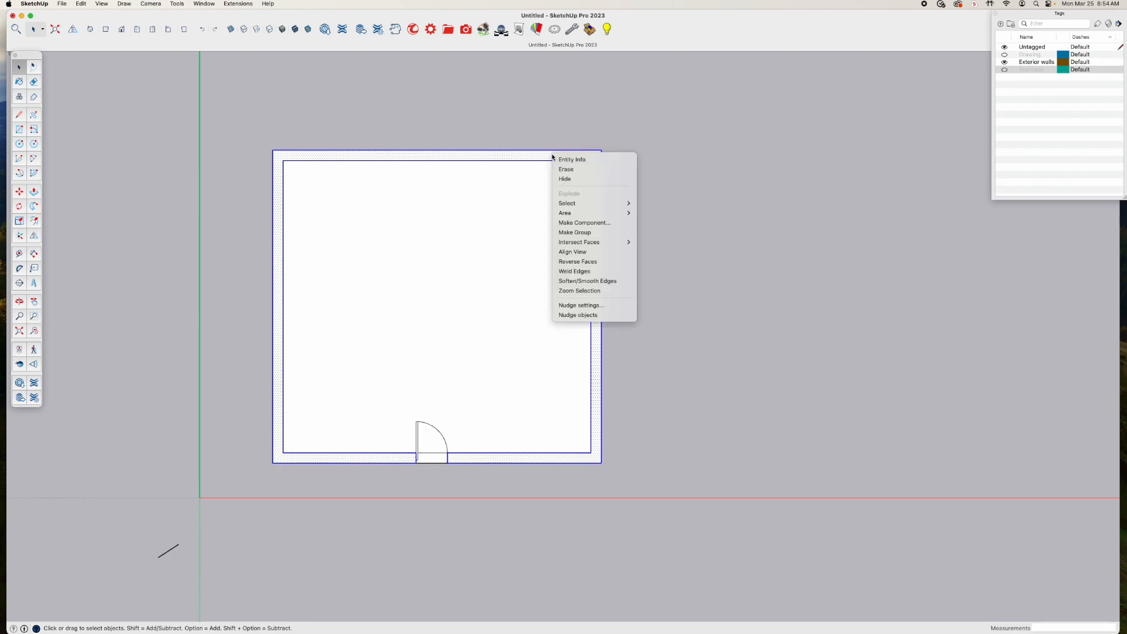
left_click(594, 237)
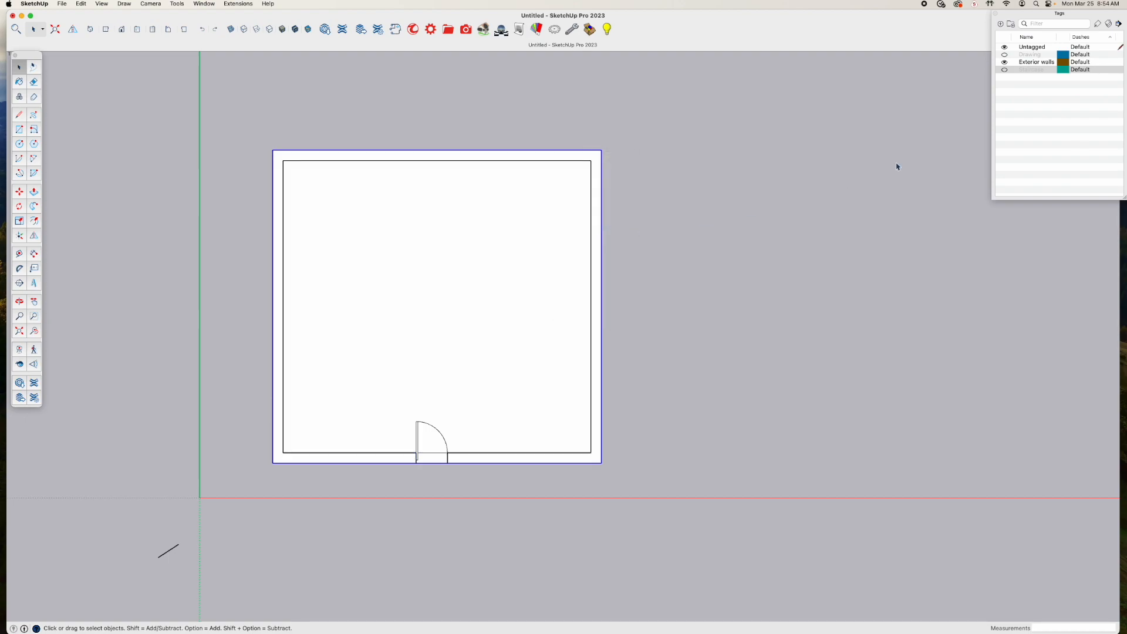
Assign the Exterior walls tag to the grouped exterior walls
left_click(1043, 64)
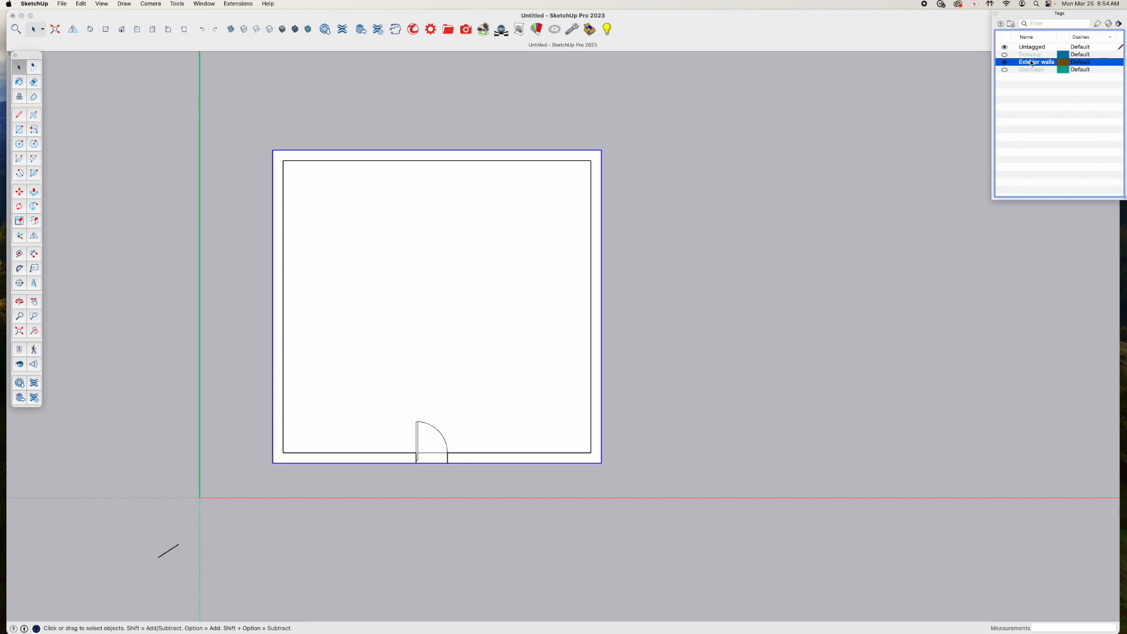
left_click(1098, 24)
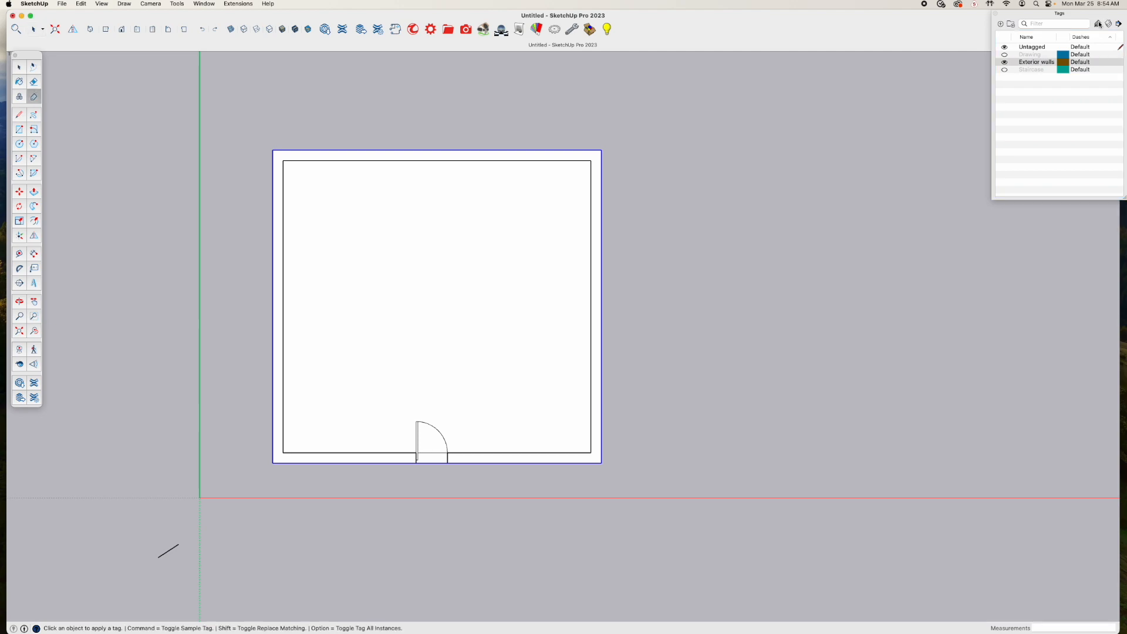
left_click(541, 154)
Toggle the Exterior walls and Staircase tags' visibility to test them, leaving both tags hidden
left_click(1005, 63)
left_click(1004, 62)
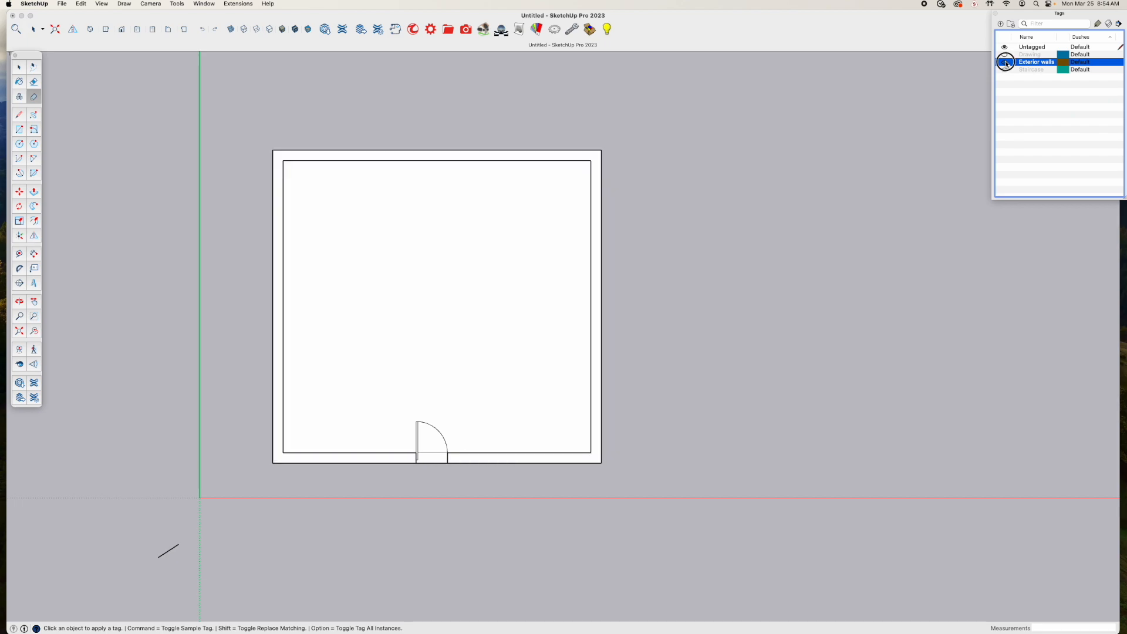
left_click(1004, 62)
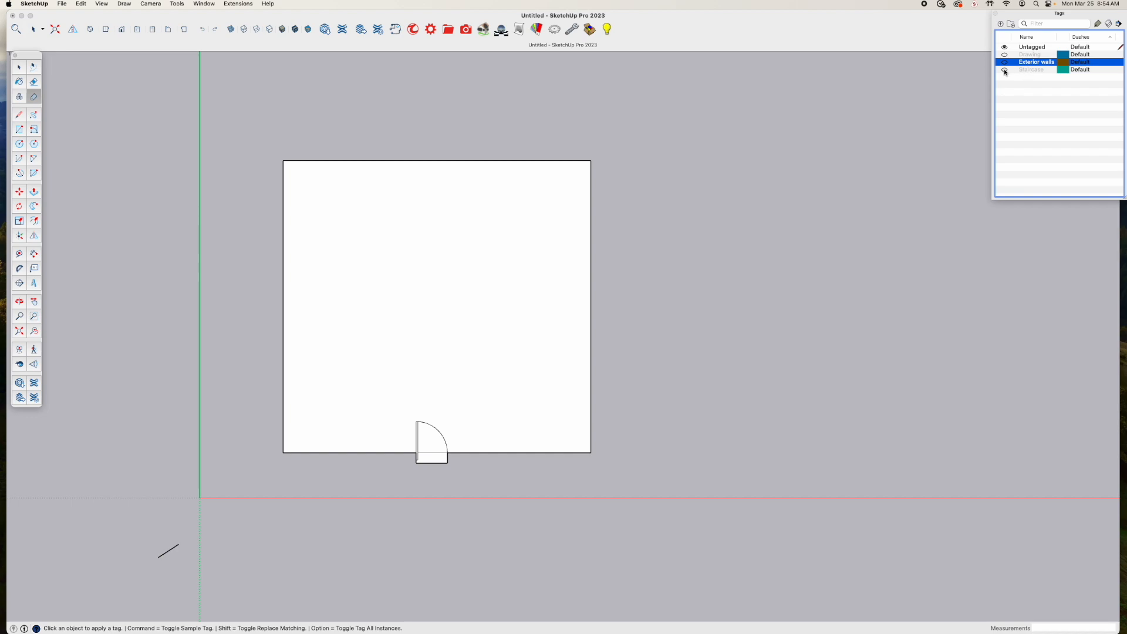
left_click(1004, 70)
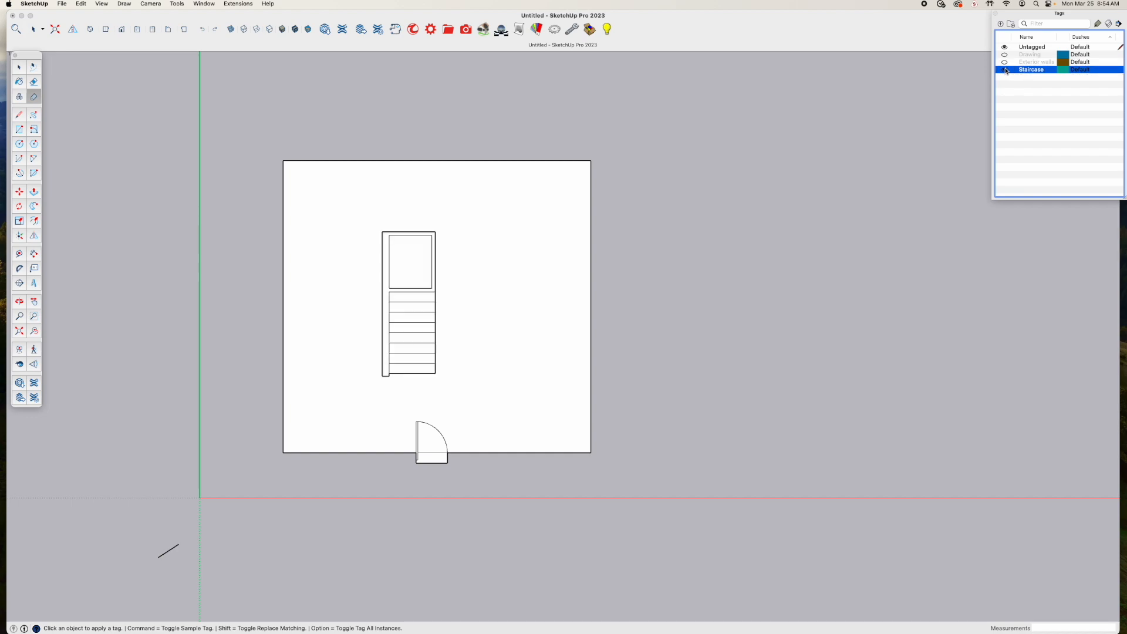
left_click(1005, 62)
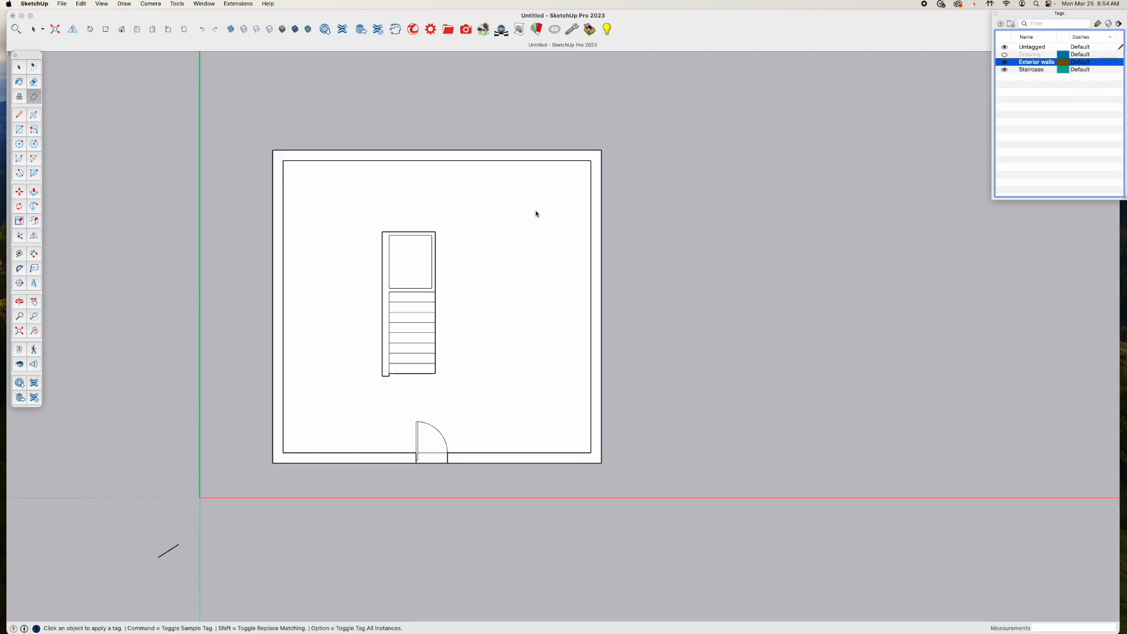
left_click(1004, 63)
left_click(1004, 69)
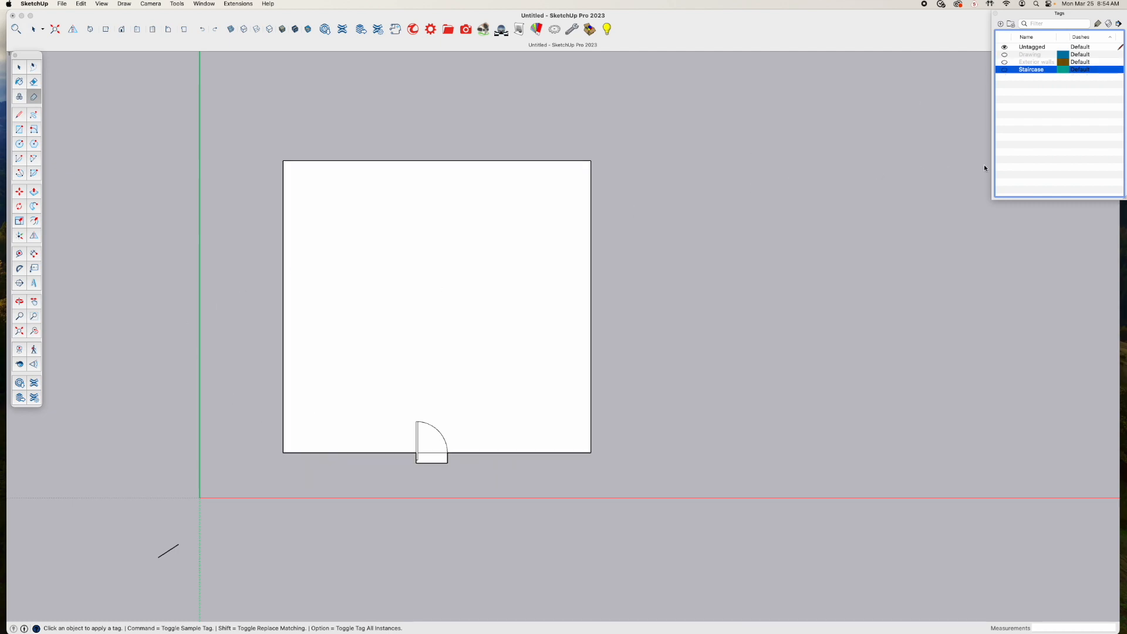
Select the interior floor face with its bounding edges and make them a group
left_click(403, 267)
key("space")
left_click(398, 273)
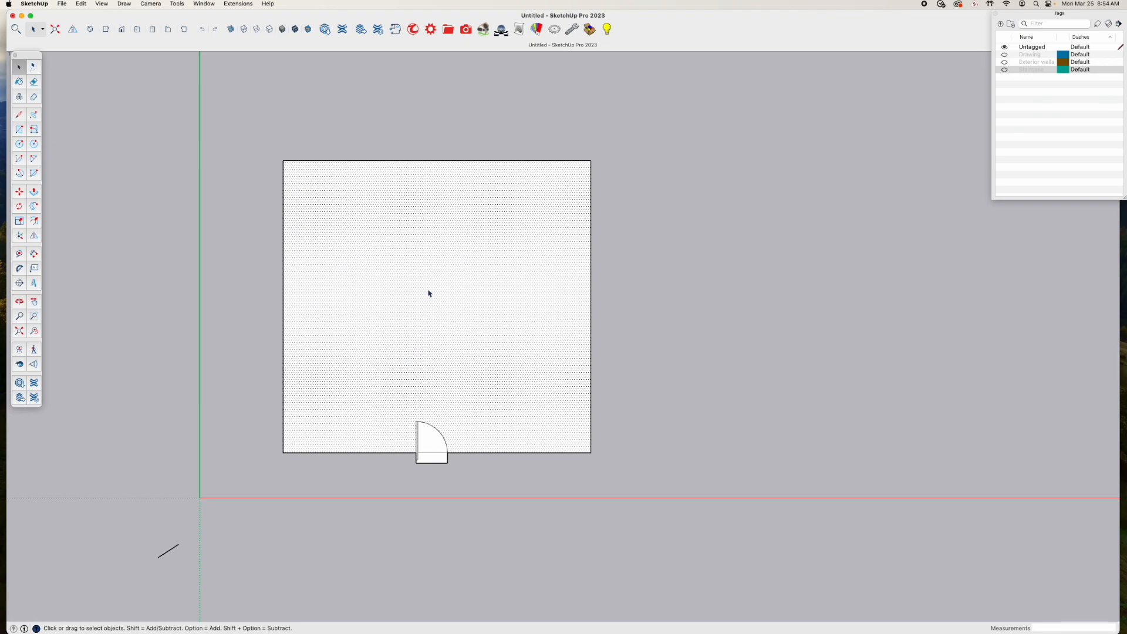
left_click(387, 275)
right_click(456, 281)
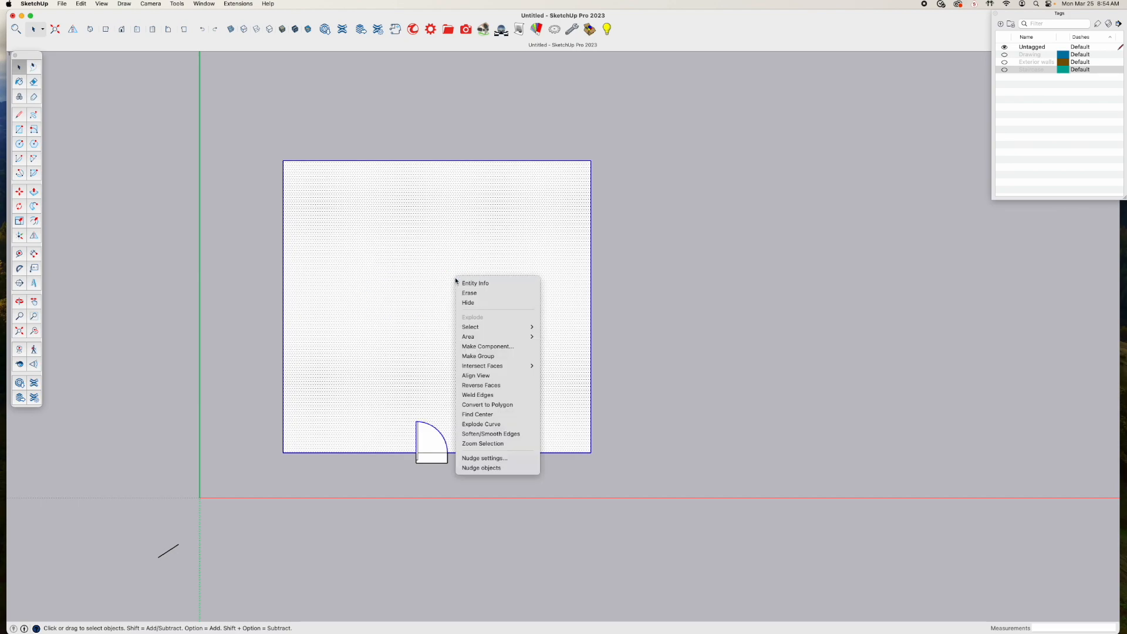
left_click(492, 357)
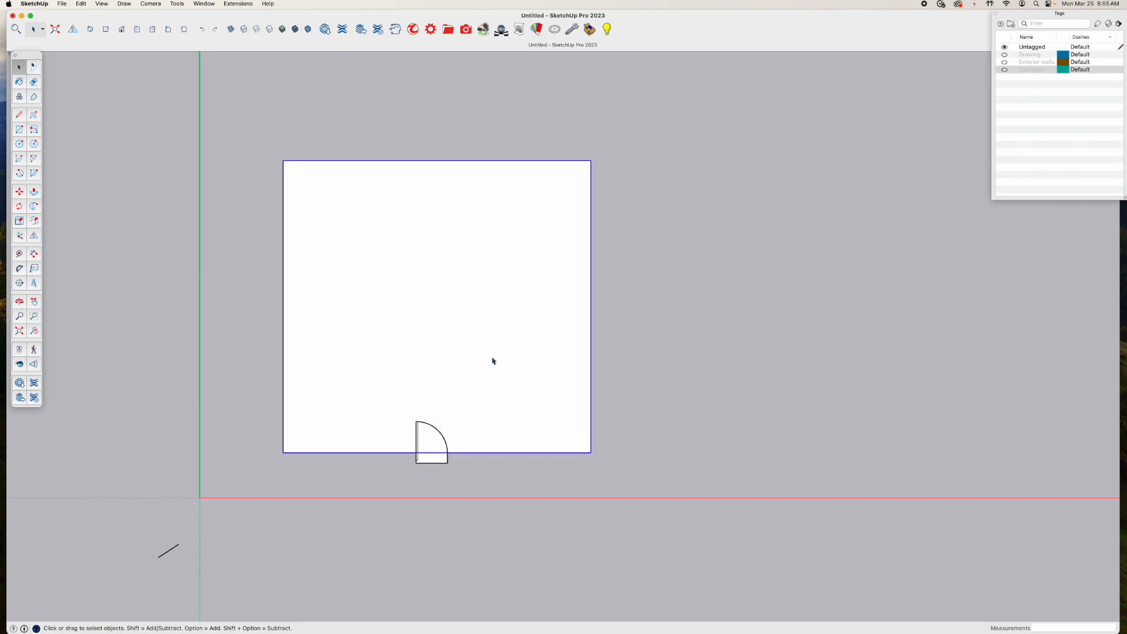
Create a new tag named "Floor" and assign it to the floor group
left_click(1000, 24)
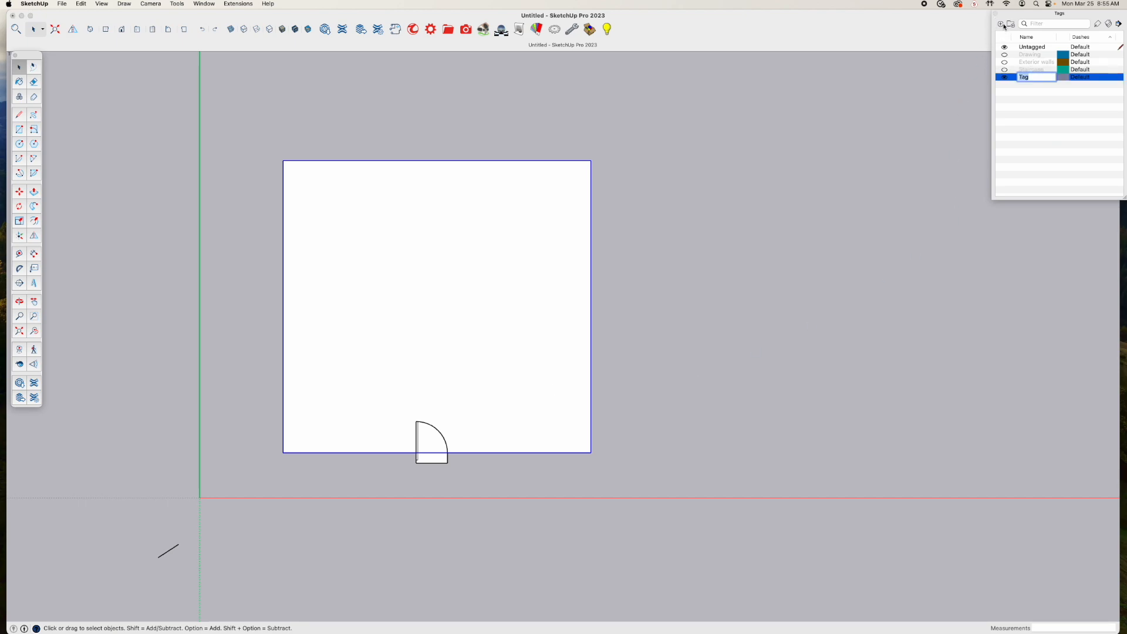
type("Floor")
key("Return")
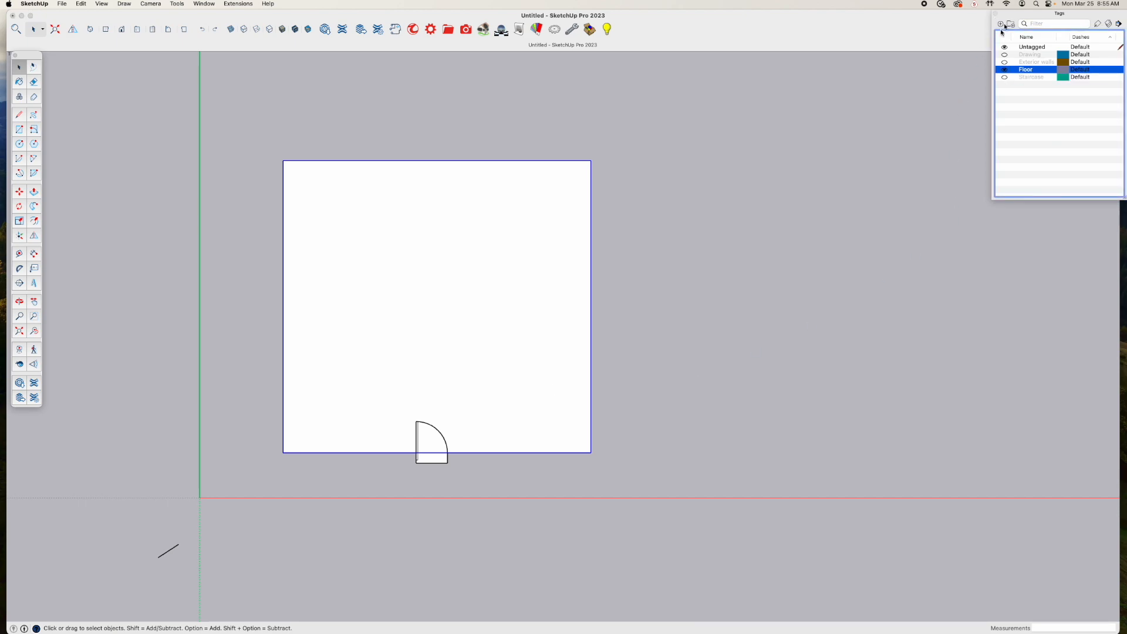
left_click(1096, 24)
left_click(485, 214)
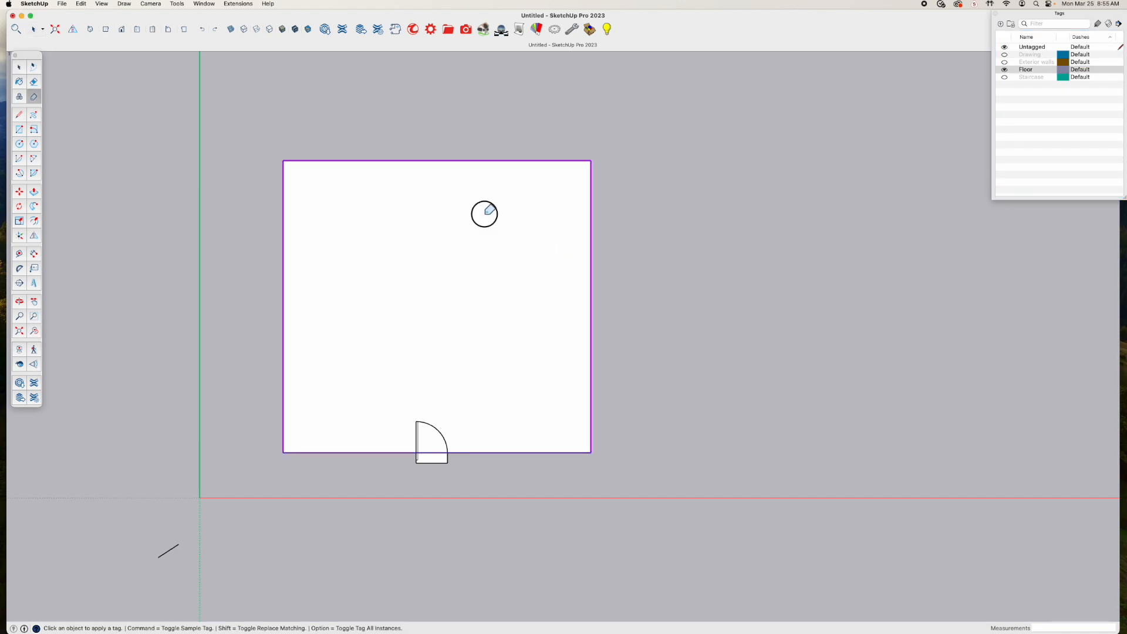
Hide the Floor tag, and group all of the entrance door's faces and edges
left_click(1004, 70)
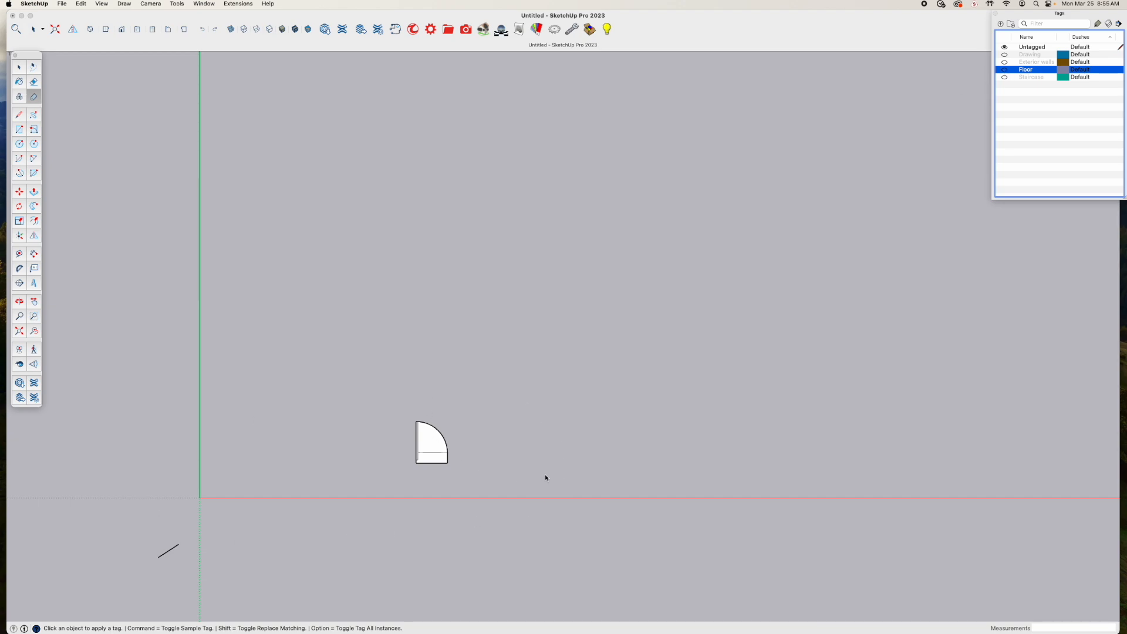
left_click(396, 399)
key("space")
left_click_drag(398, 402, 480, 488)
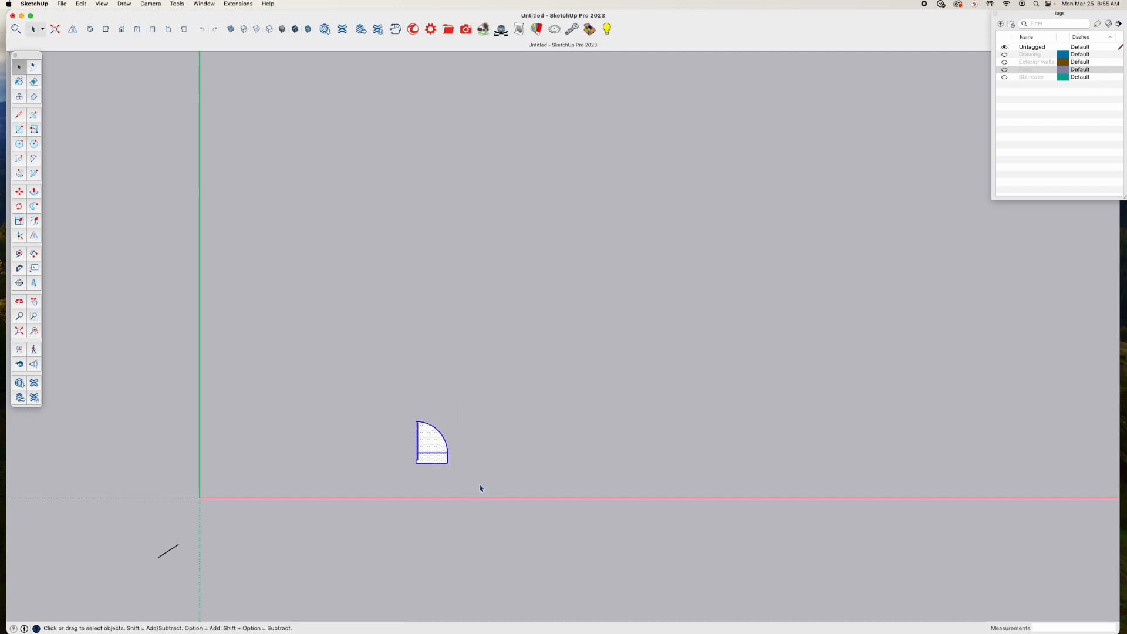
right_click(434, 437)
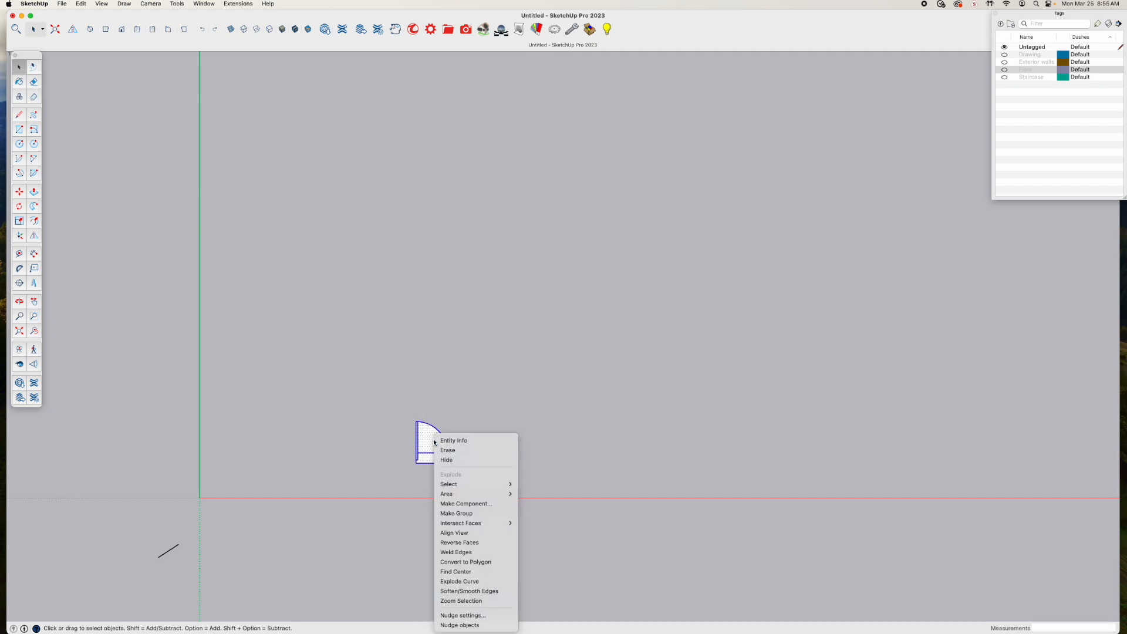
left_click(468, 514)
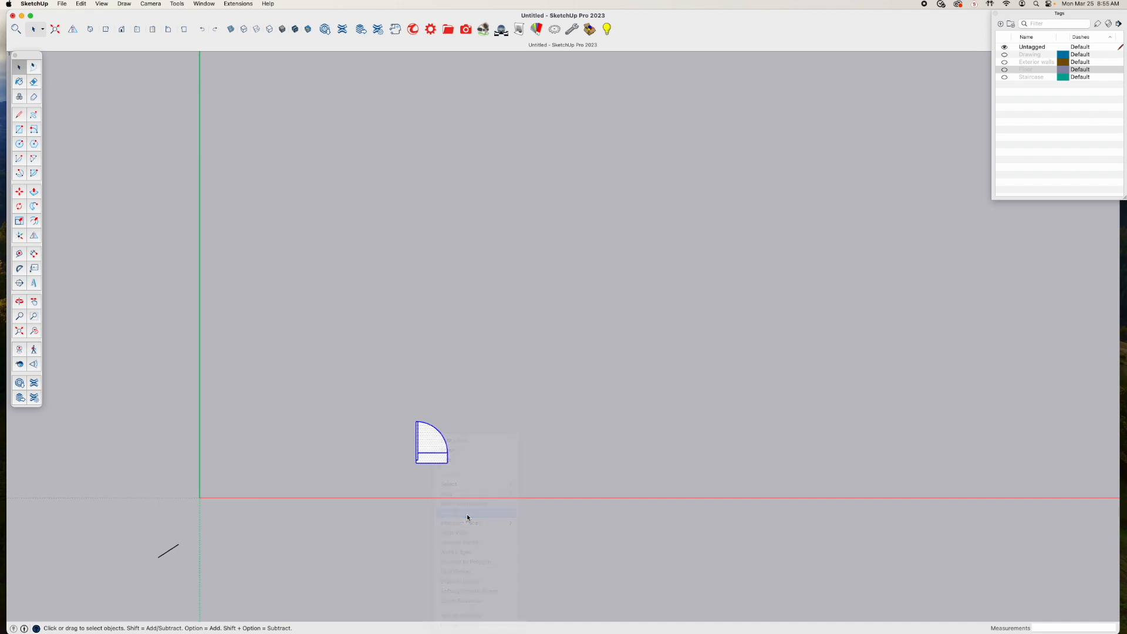
Create a new tag named "ENtrance door" and assign it to the door group
left_click(1000, 24)
type("ENtrance door")
key("Return")
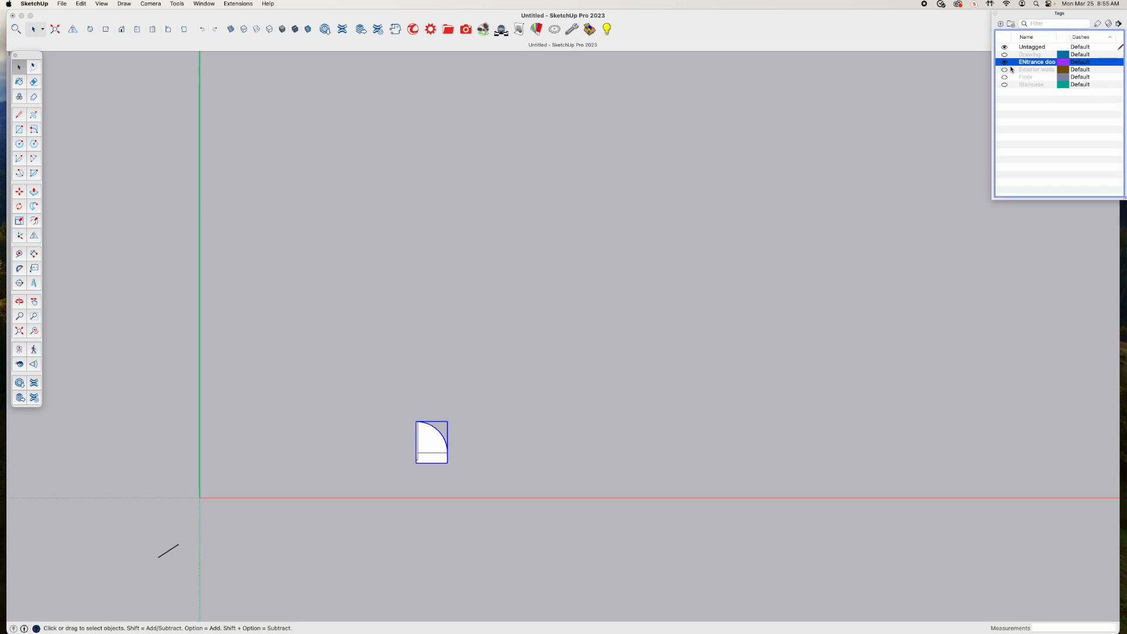
left_click(1097, 24)
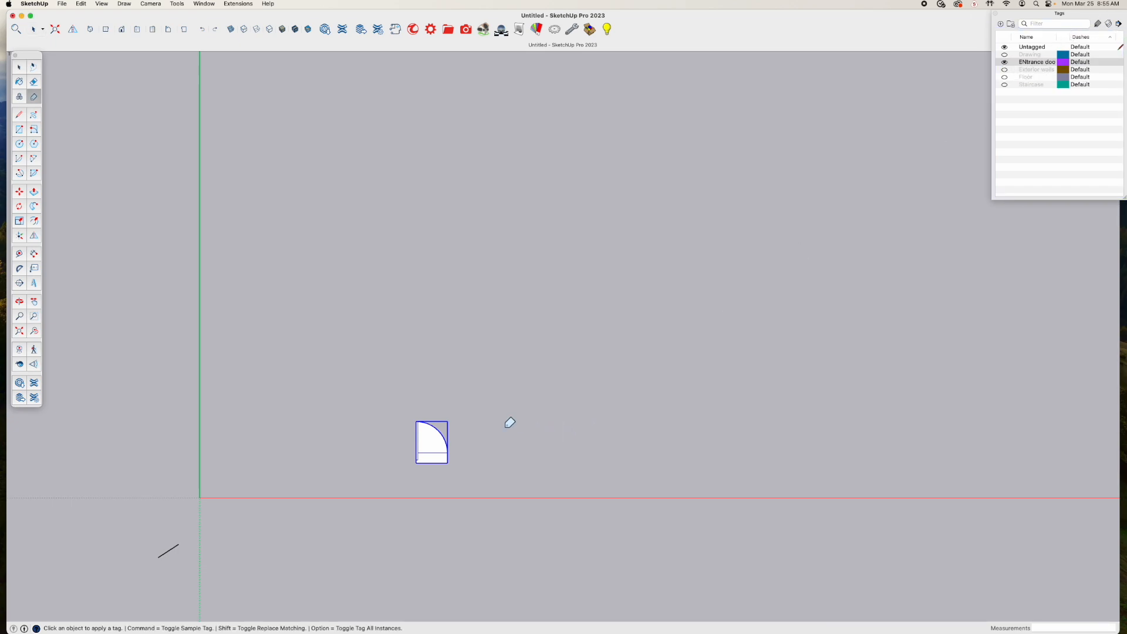
left_click(435, 437)
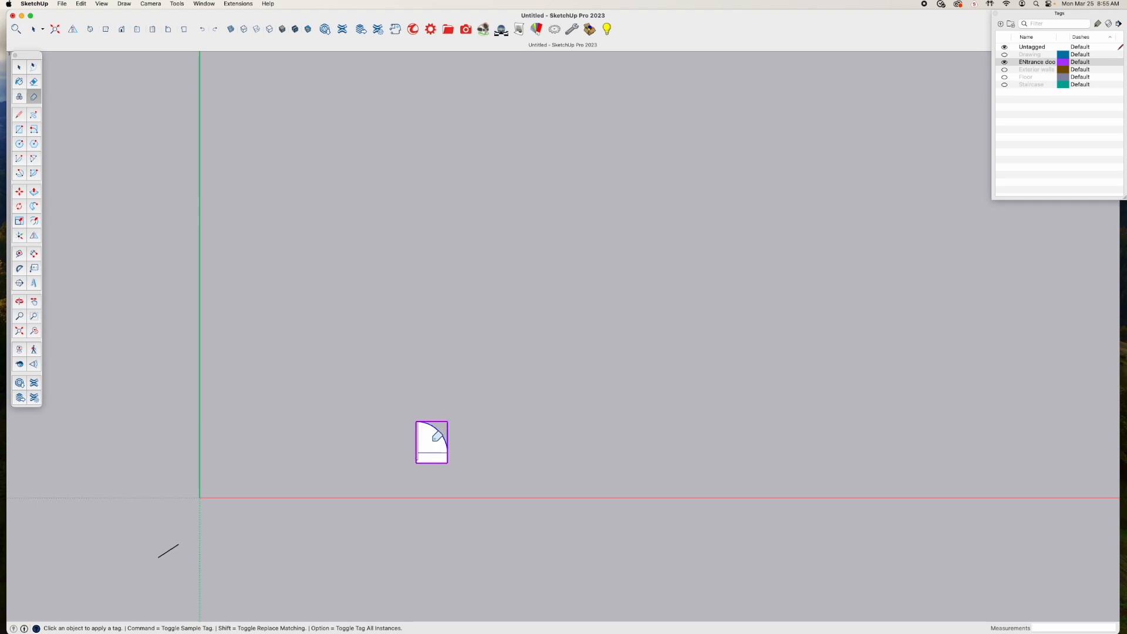
Test the entrance door and Drawing tags' visibility, leaving every tag shown except Drawing
left_click(1004, 62)
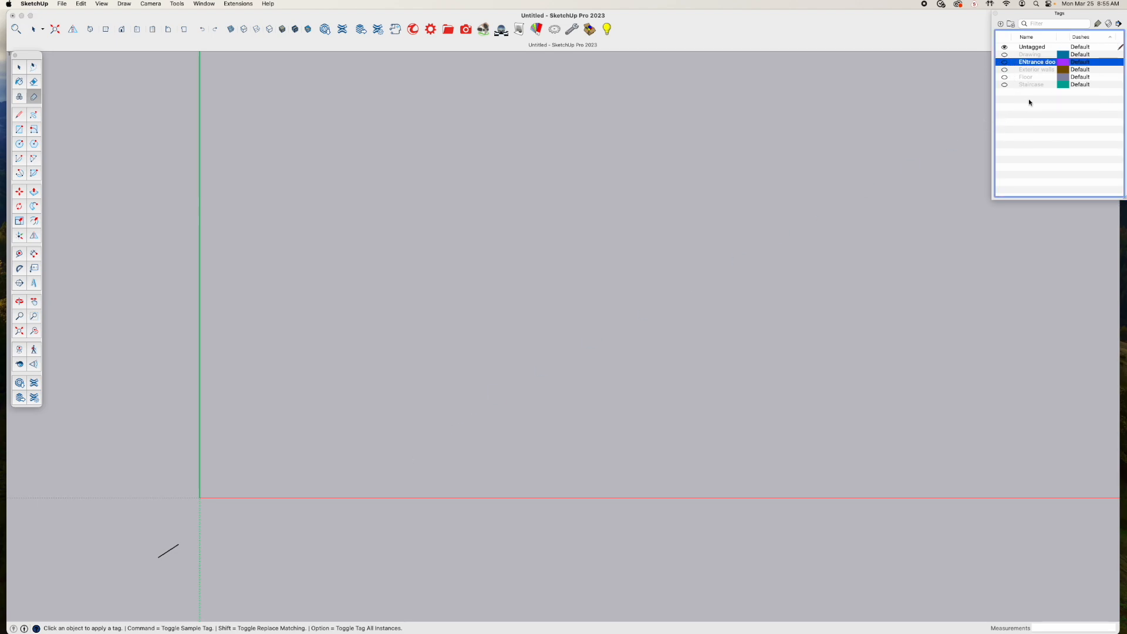
left_click(1004, 54)
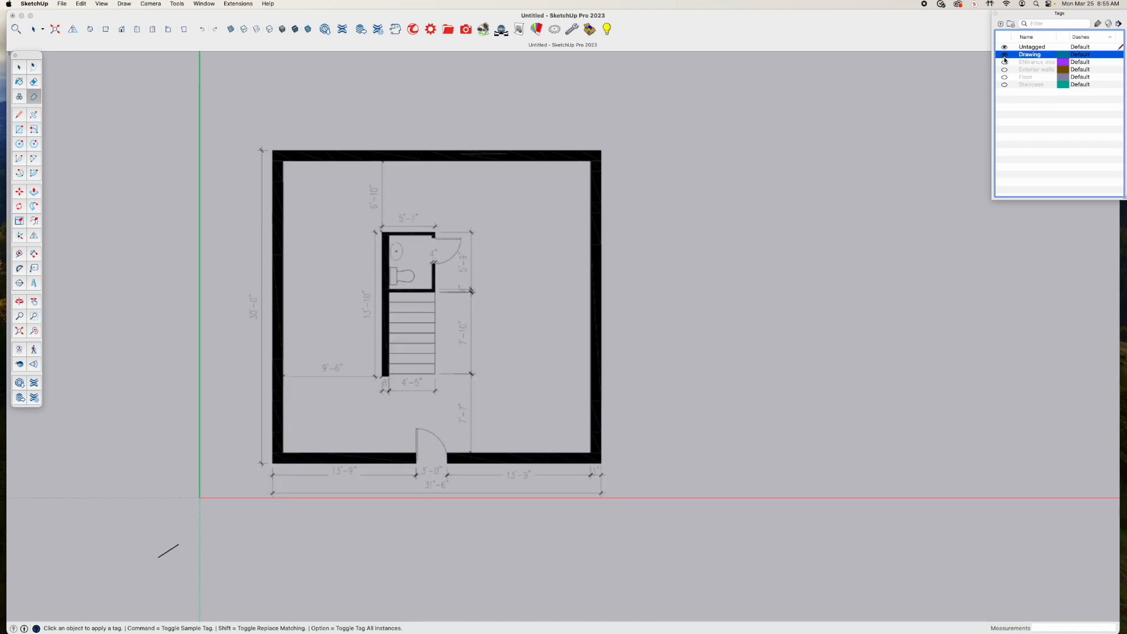
left_click(1004, 55)
left_click(1004, 62)
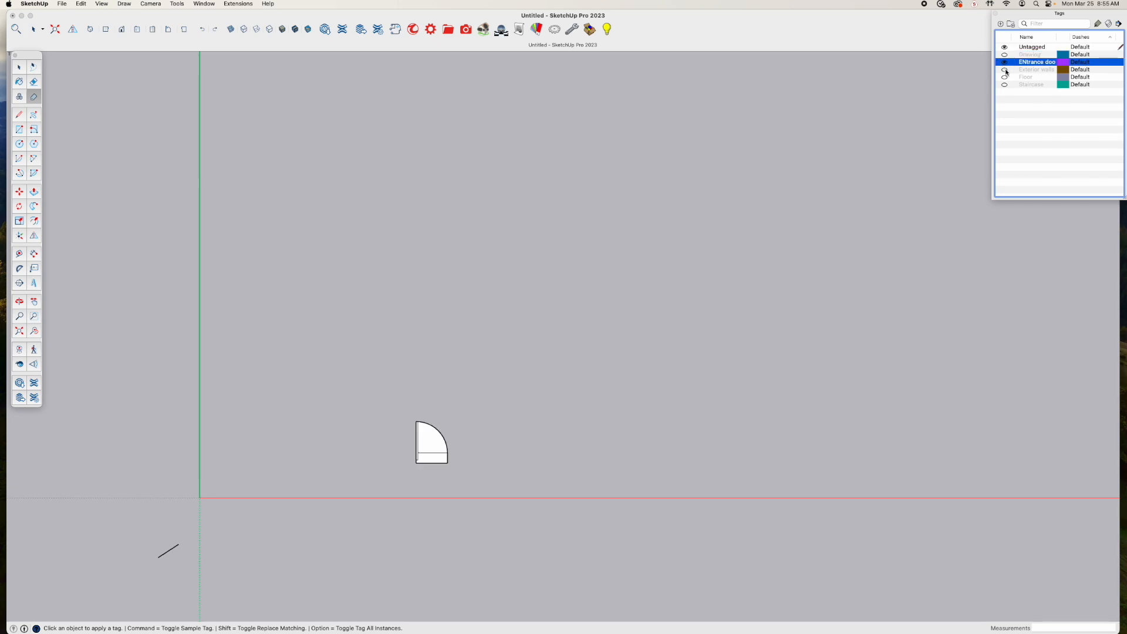
left_click(1004, 69)
left_click(1004, 77)
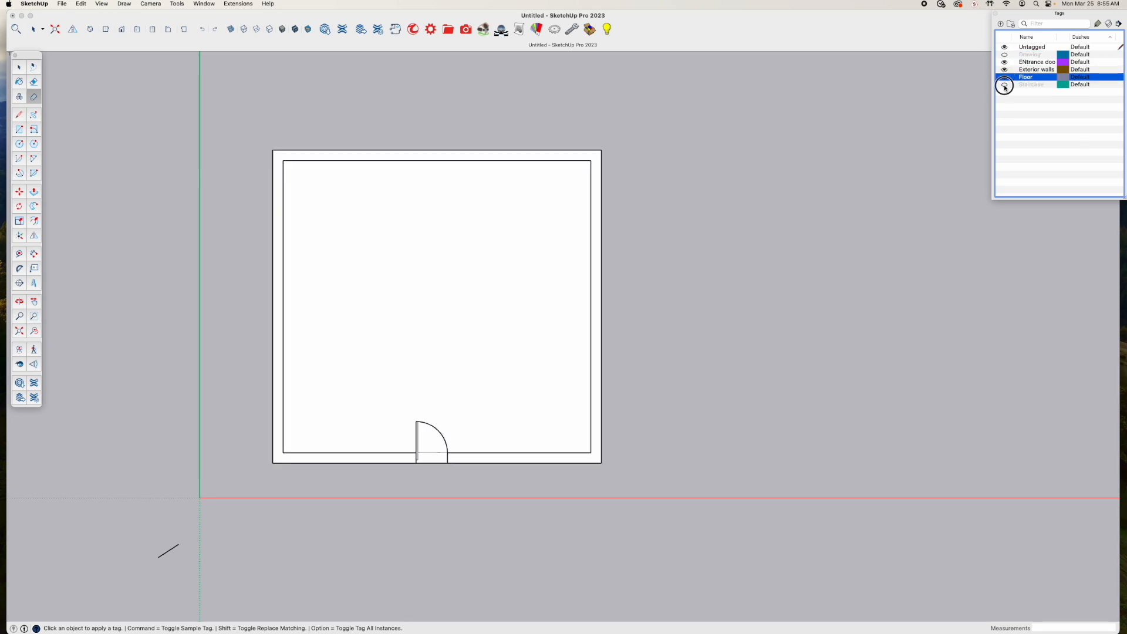
left_click(1004, 85)
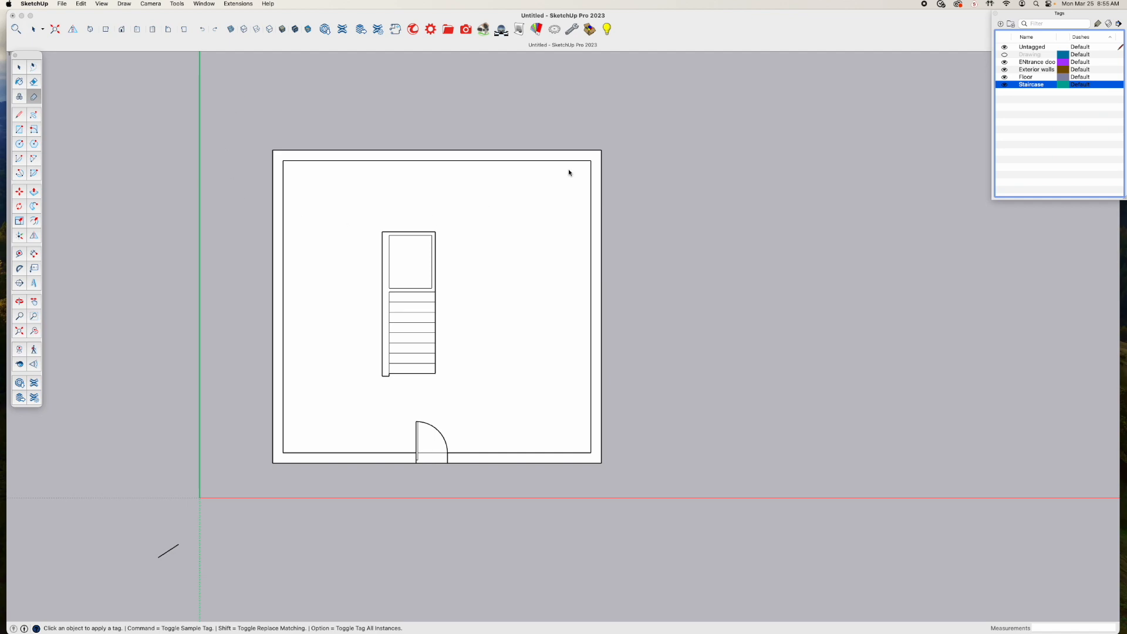